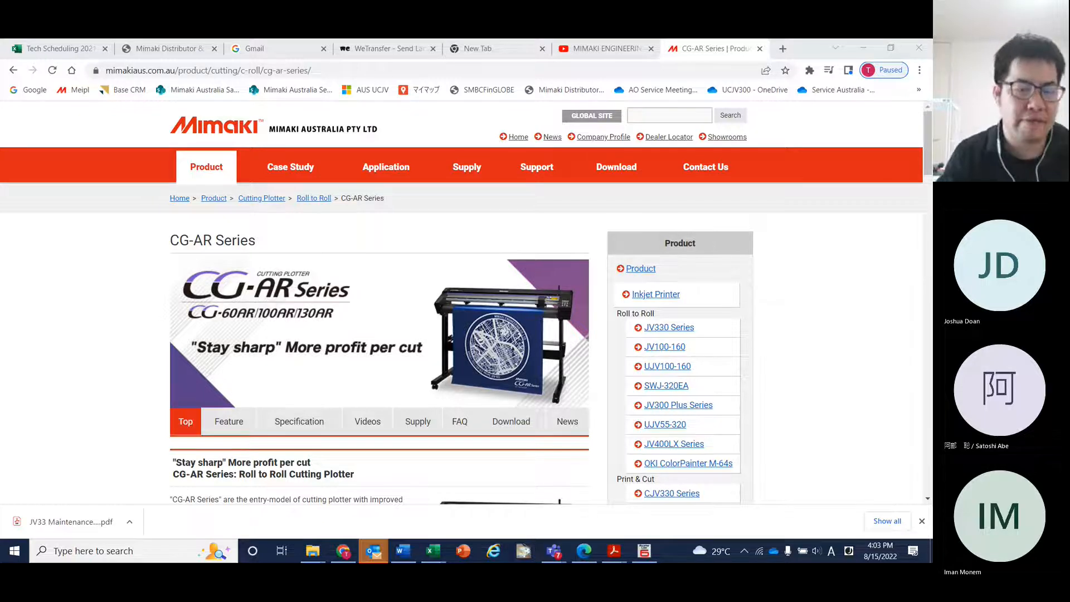
Open the download page for the CG-AR Series cutting plotter on the Mimaki Australia site
{"action": "left_click", "coordinate": [66, 371]}
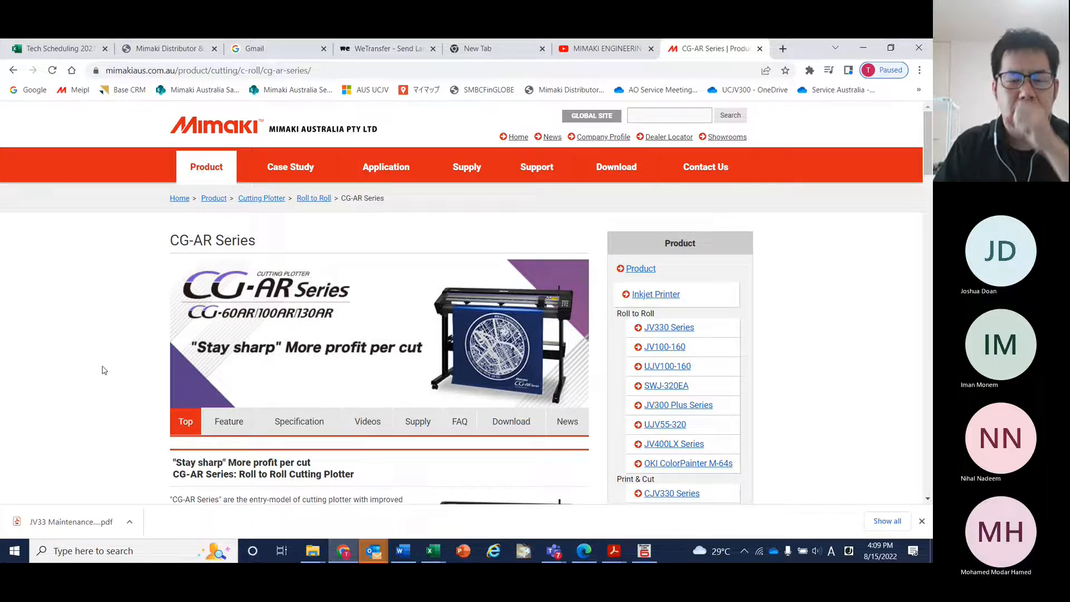
{"action": "scroll", "coordinate": [102, 370], "scroll_direction": "down", "scroll_amount": 3}
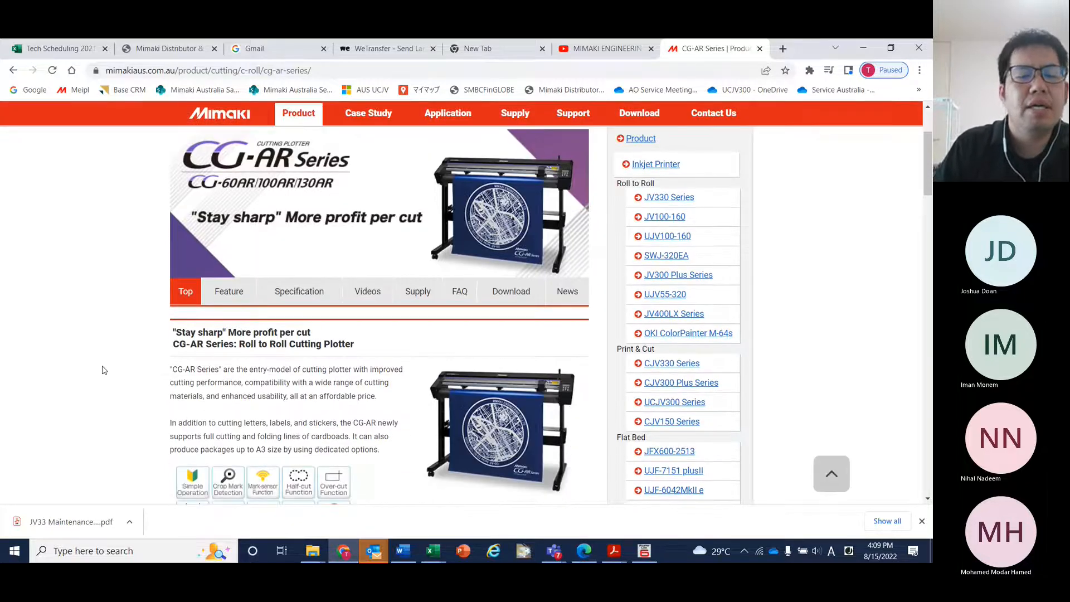
{"action": "scroll", "coordinate": [301, 346], "scroll_direction": "up", "scroll_amount": 1}
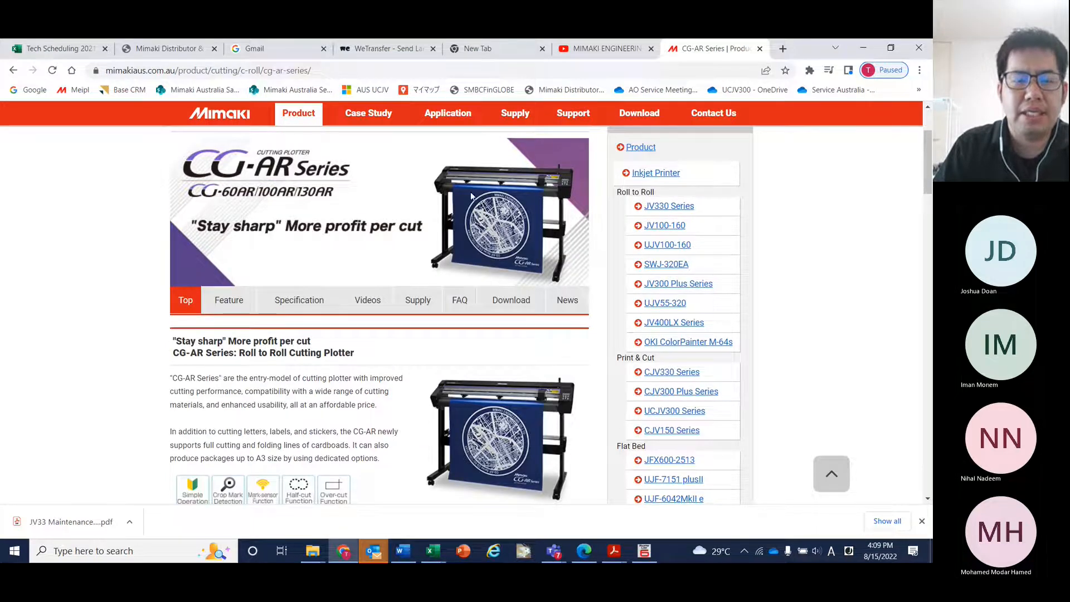
{"action": "scroll", "coordinate": [463, 240], "scroll_direction": "up", "scroll_amount": 1}
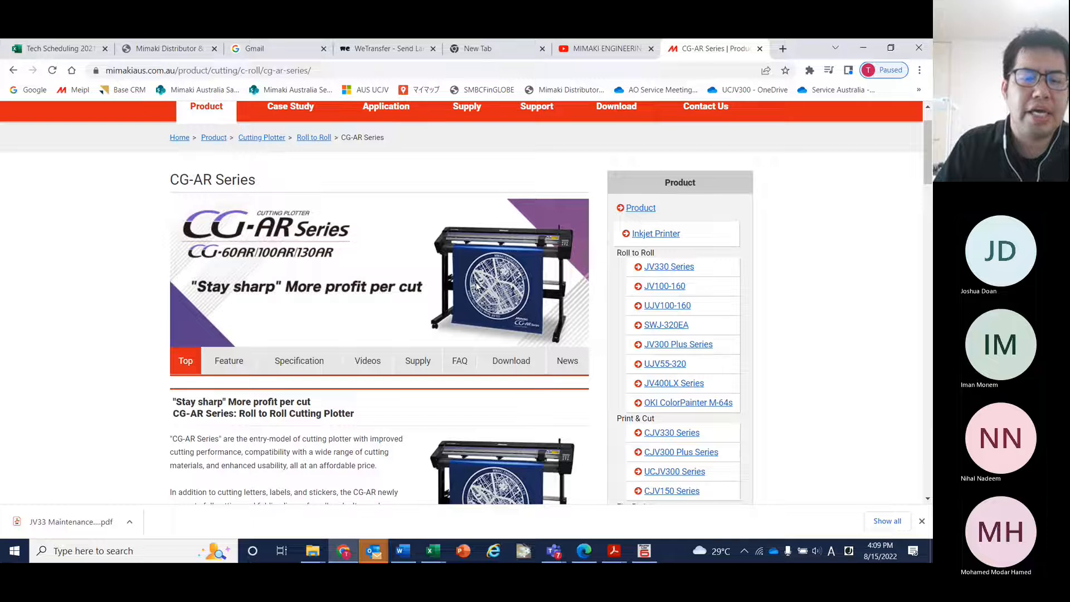
{"action": "left_click", "coordinate": [508, 363]}
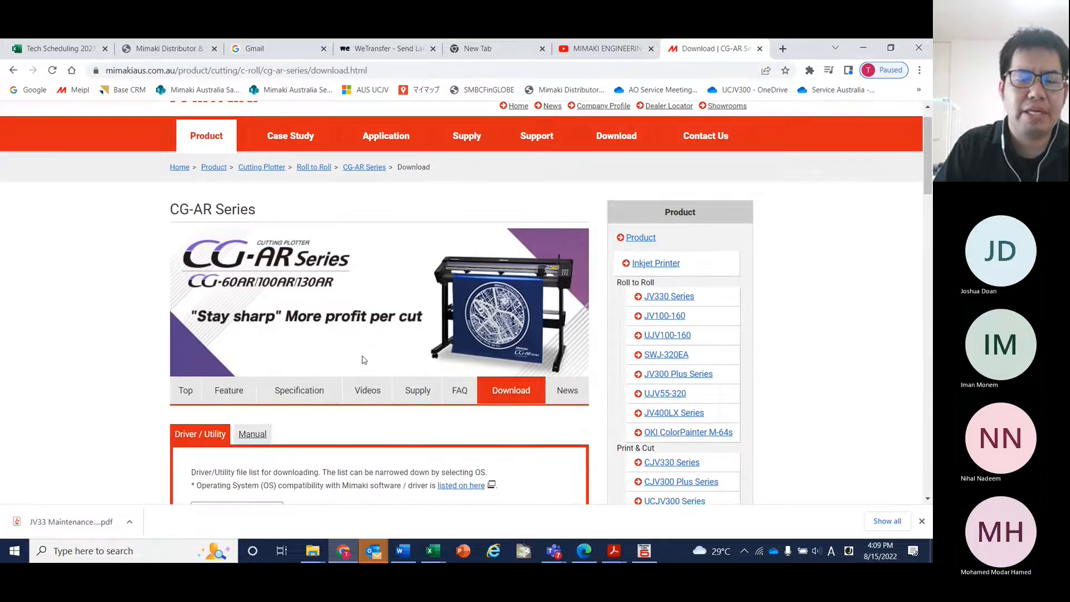
Download WinDvr_CG-ARE.exe from the details page of CG-AR Windows Plotter Driver ver1.00
{"action": "scroll", "coordinate": [365, 356], "scroll_direction": "down", "scroll_amount": 4}
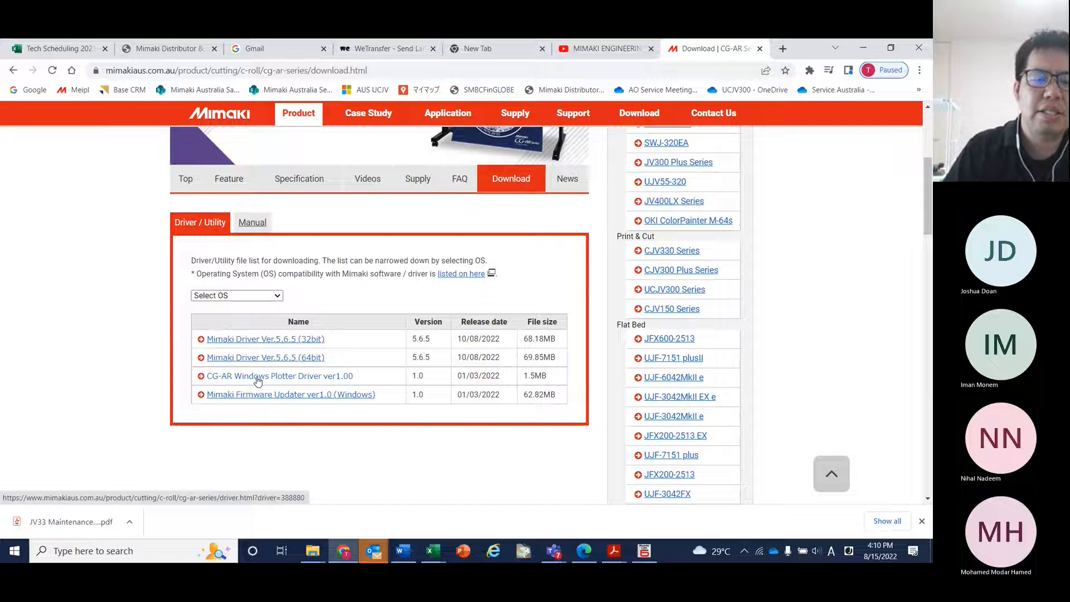
{"action": "left_click", "coordinate": [286, 377]}
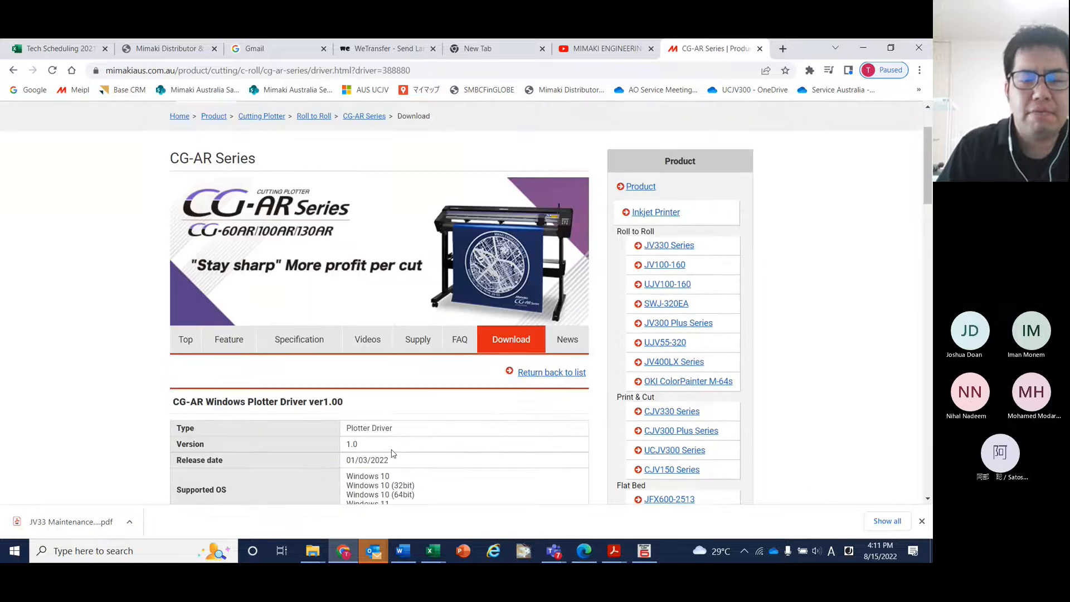
{"action": "scroll", "coordinate": [392, 453], "scroll_direction": "down", "scroll_amount": 4}
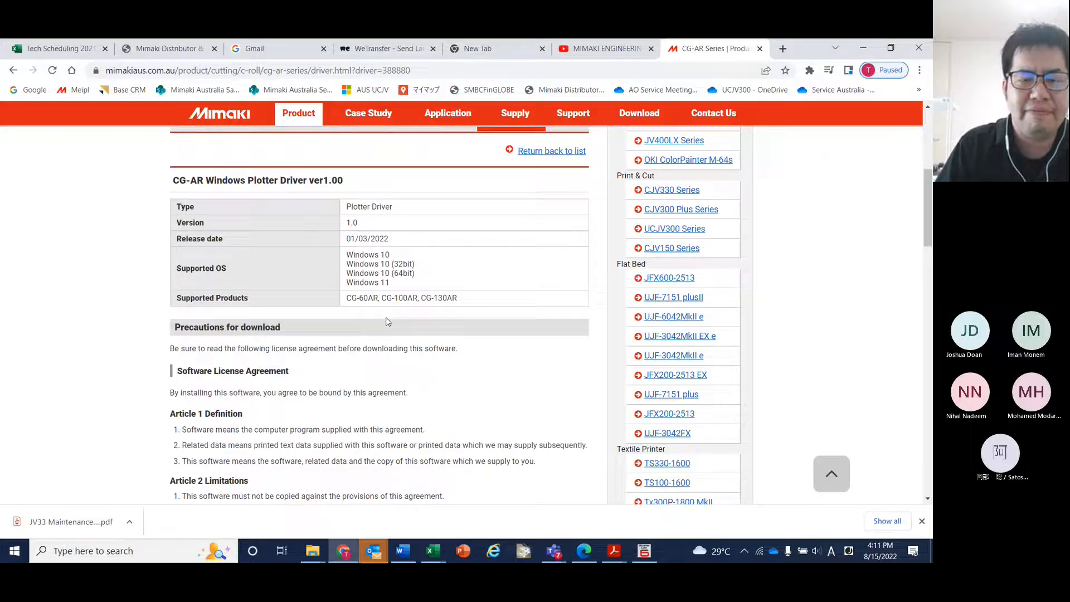
{"action": "scroll", "coordinate": [389, 324], "scroll_direction": "down", "scroll_amount": 10}
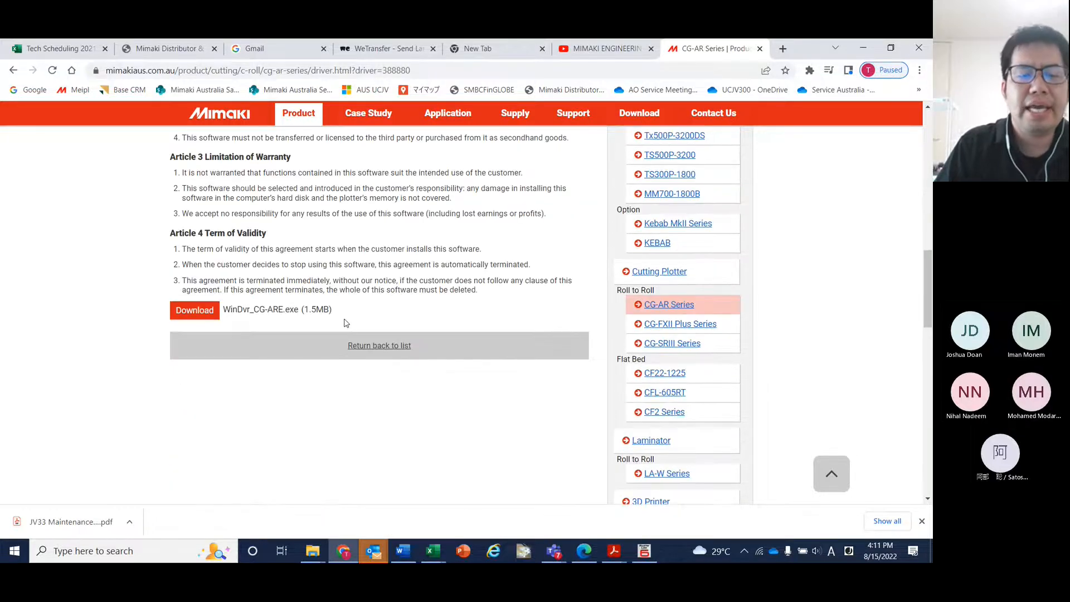
{"action": "scroll", "coordinate": [300, 433], "scroll_direction": "up", "scroll_amount": 10}
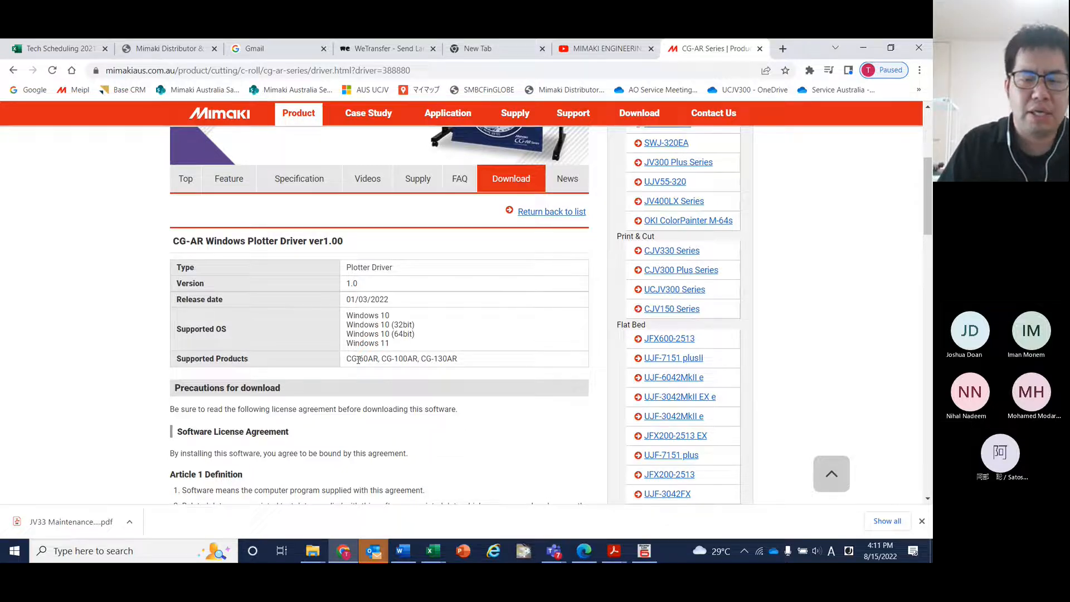
{"action": "scroll", "coordinate": [339, 427], "scroll_direction": "down", "scroll_amount": 6}
{"action": "scroll", "coordinate": [338, 426], "scroll_direction": "down", "scroll_amount": 3}
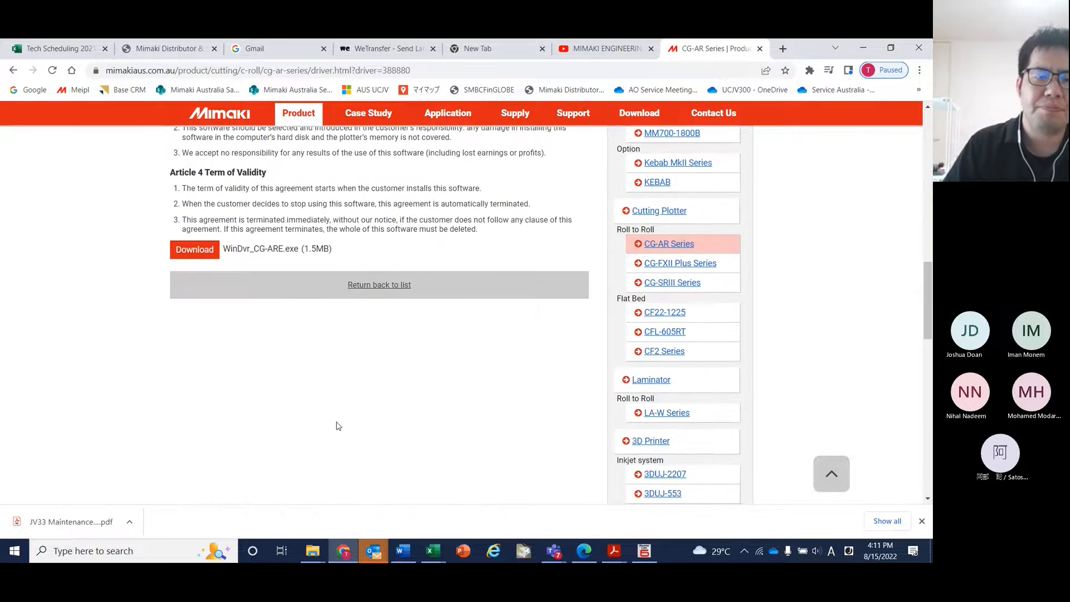
{"action": "left_click", "coordinate": [197, 250]}
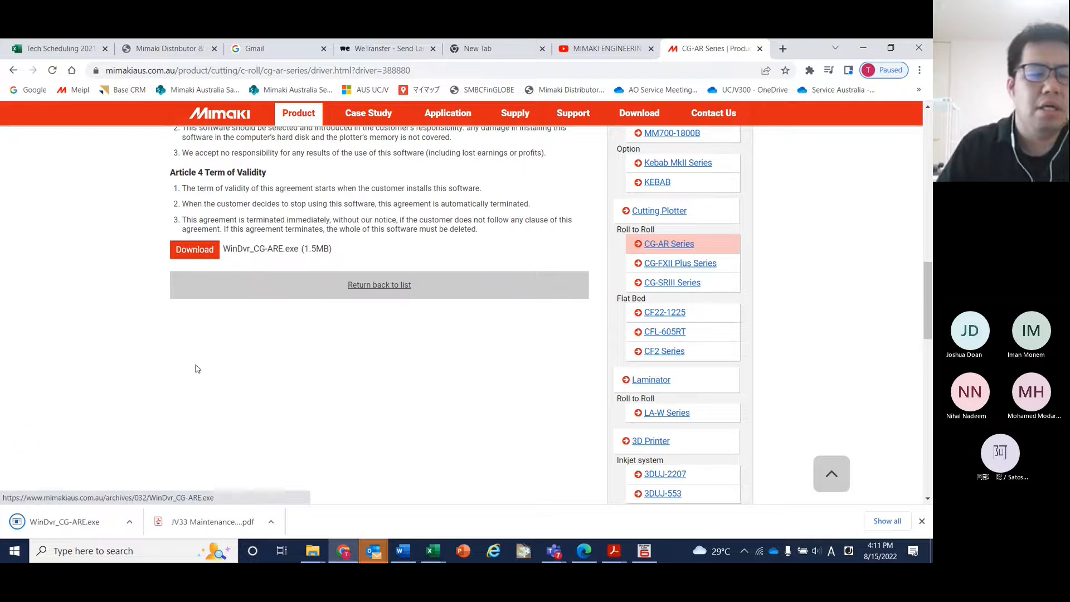
Run the downloaded WinDvr_CG-ARE.exe, accept its prompt, and start the 64-bit Windows Plotter Driver setup for CG-AR
{"action": "left_click", "coordinate": [86, 525]}
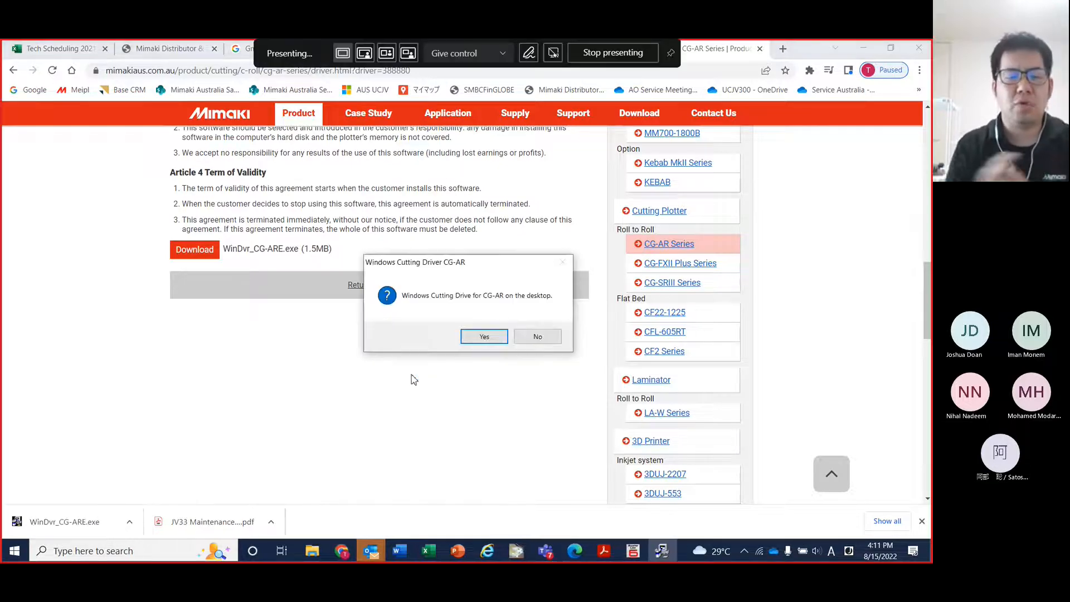
{"action": "left_click", "coordinate": [485, 337]}
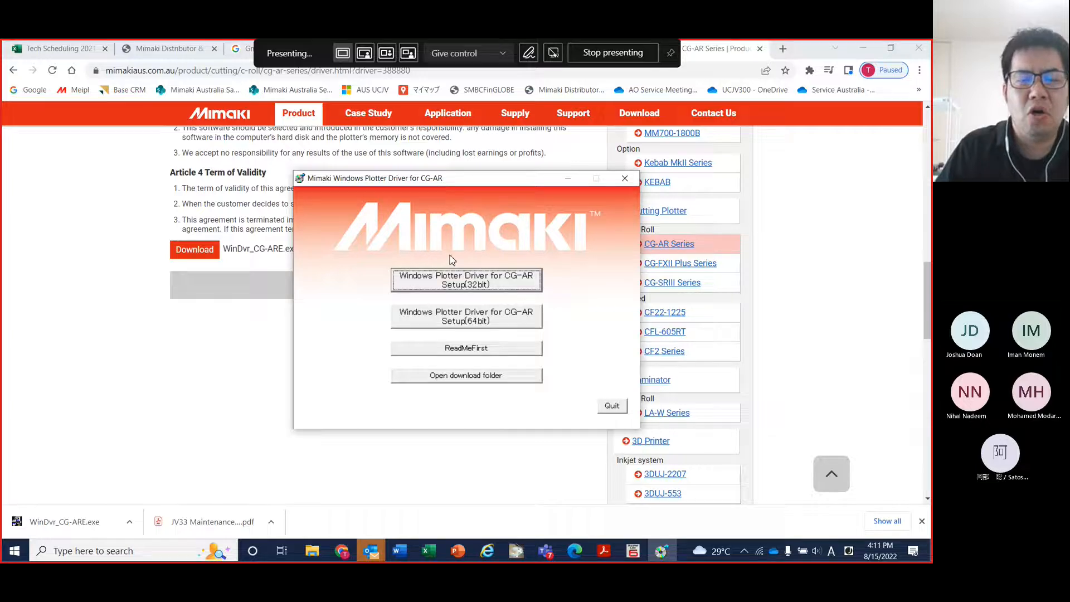
{"action": "left_click", "coordinate": [466, 325]}
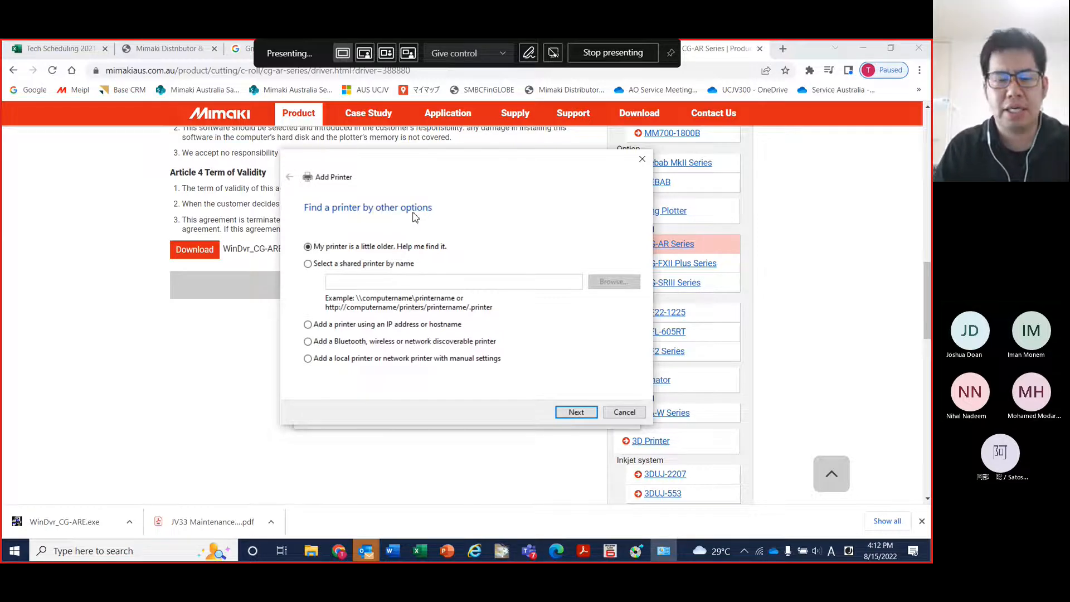
Choose to add a local or network printer with manual settings, using the existing port LPT1: (Printer Port)
{"action": "left_click", "coordinate": [309, 360]}
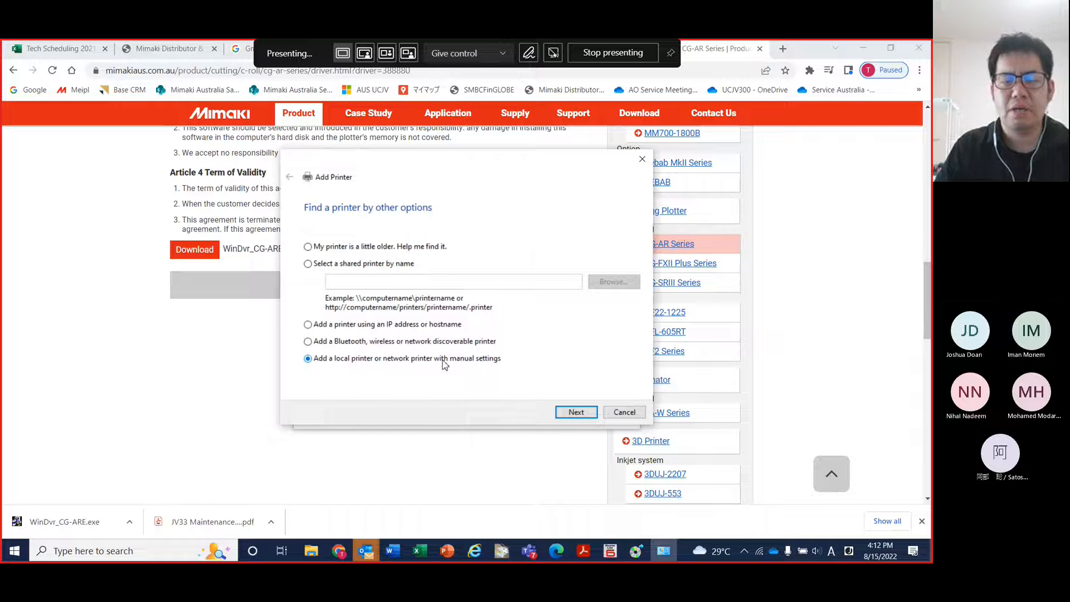
{"action": "left_click", "coordinate": [577, 413]}
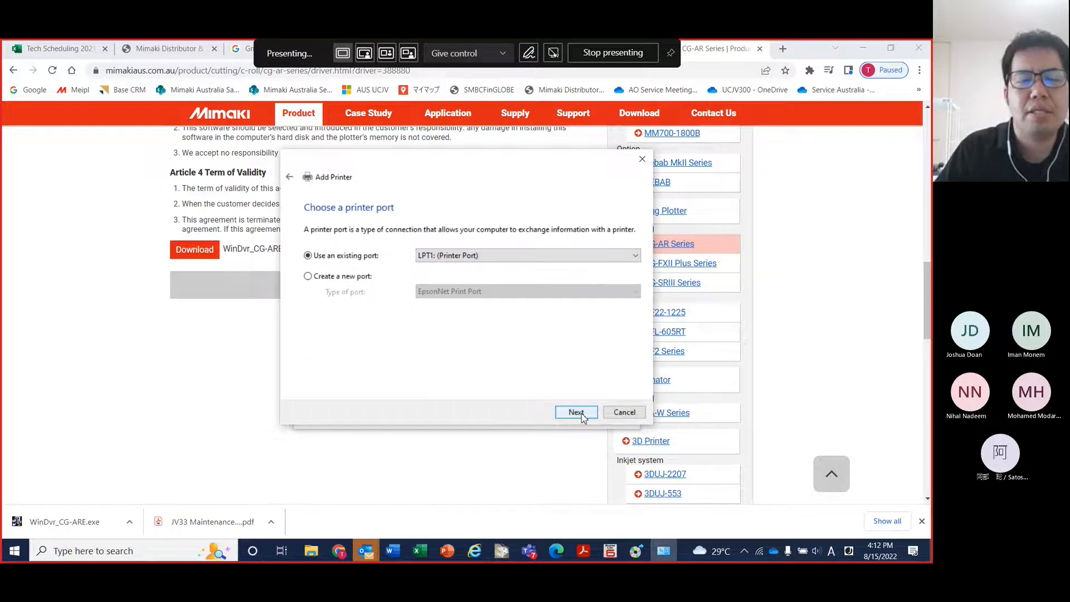
{"action": "left_click", "coordinate": [446, 256]}
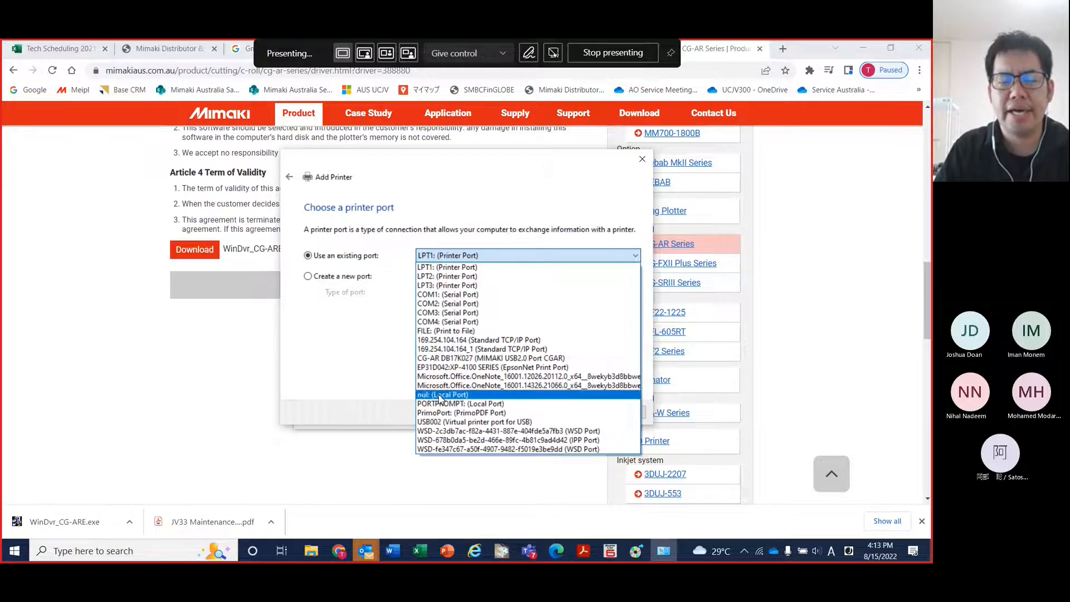
{"action": "left_click", "coordinate": [442, 265]}
{"action": "left_click", "coordinate": [431, 258]}
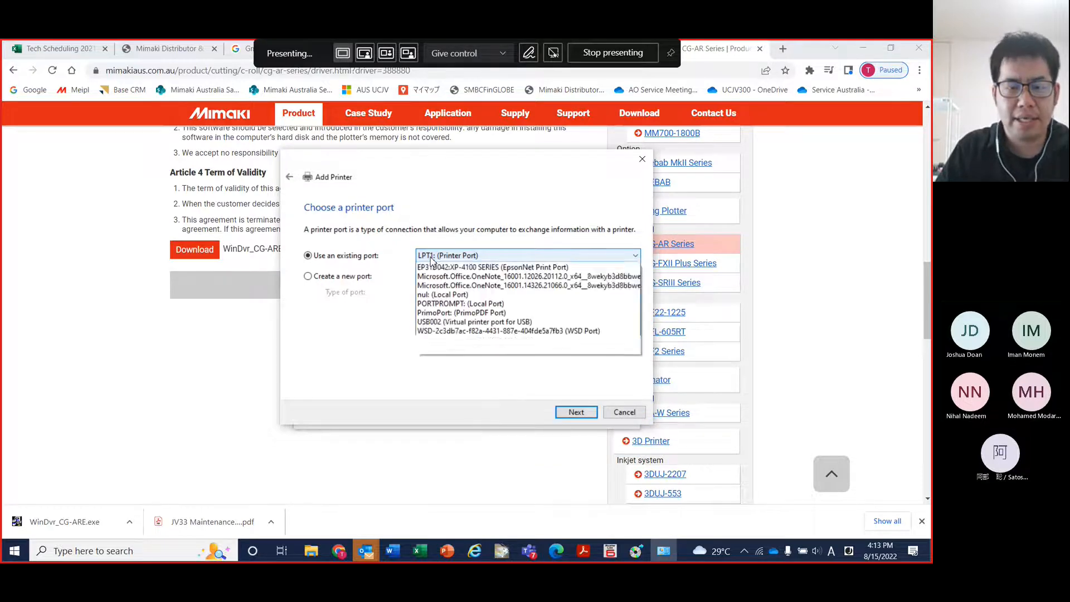
{"action": "left_click", "coordinate": [438, 265]}
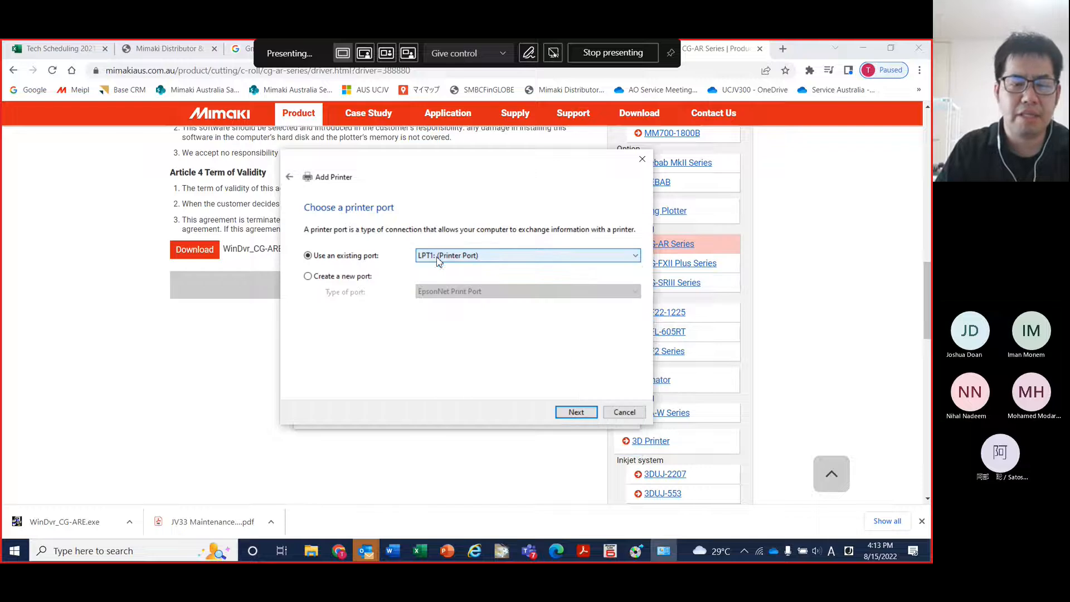
{"action": "left_click", "coordinate": [576, 412]}
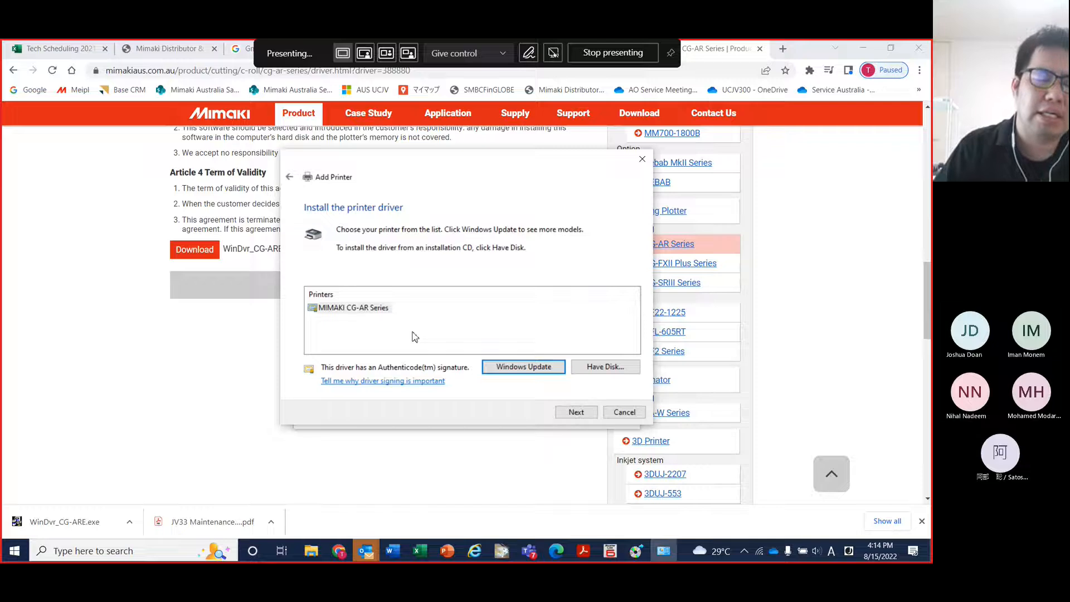
Select MIMAKI CG-AR Series as the printer to install and use the currently installed driver
{"action": "left_click", "coordinate": [349, 310]}
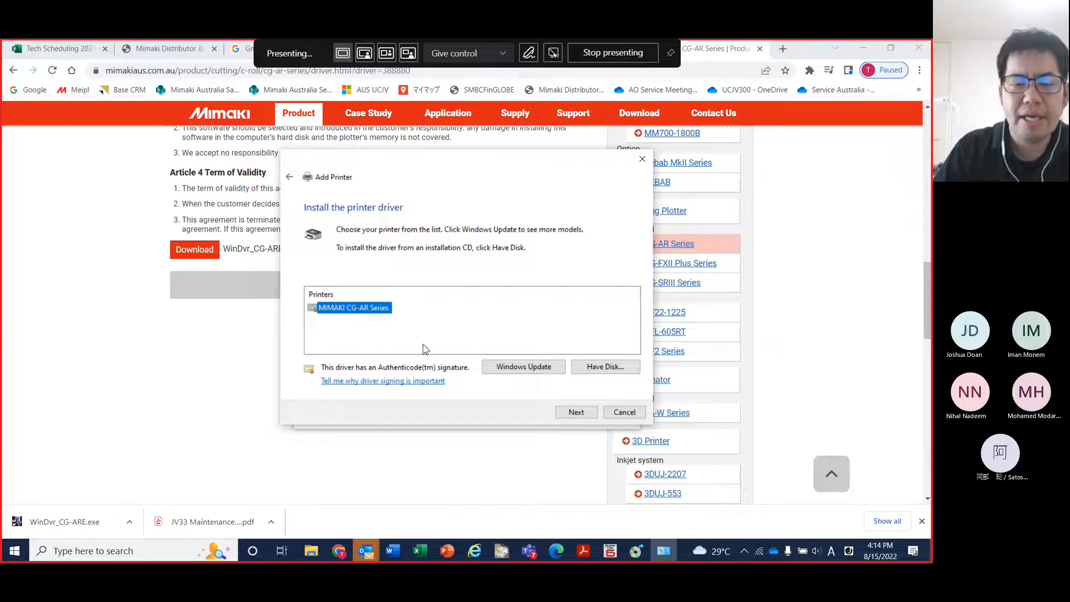
{"action": "left_click", "coordinate": [579, 415]}
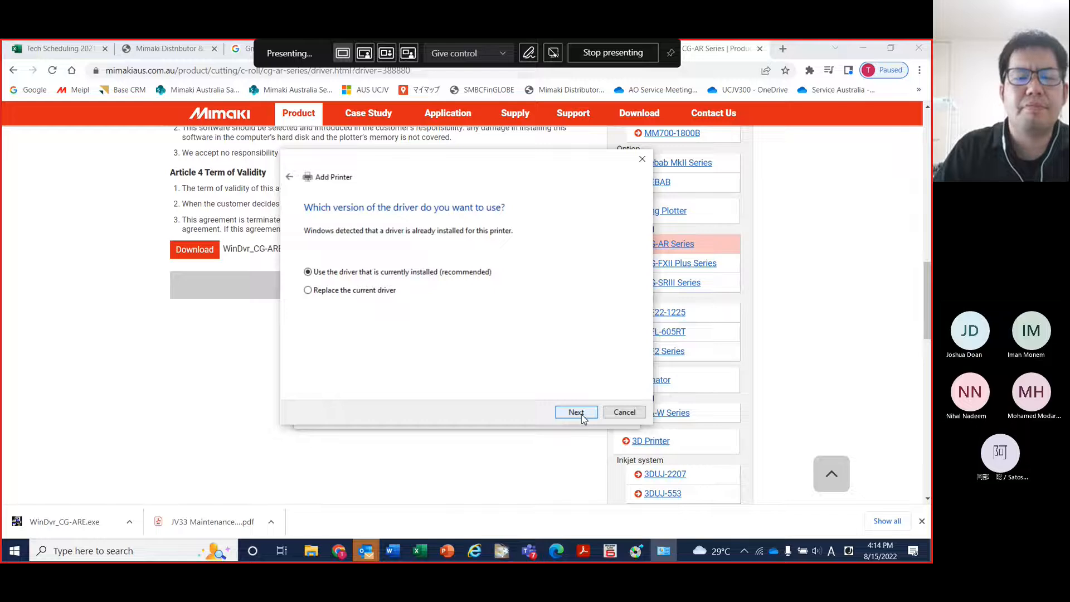
{"action": "left_click", "coordinate": [310, 293]}
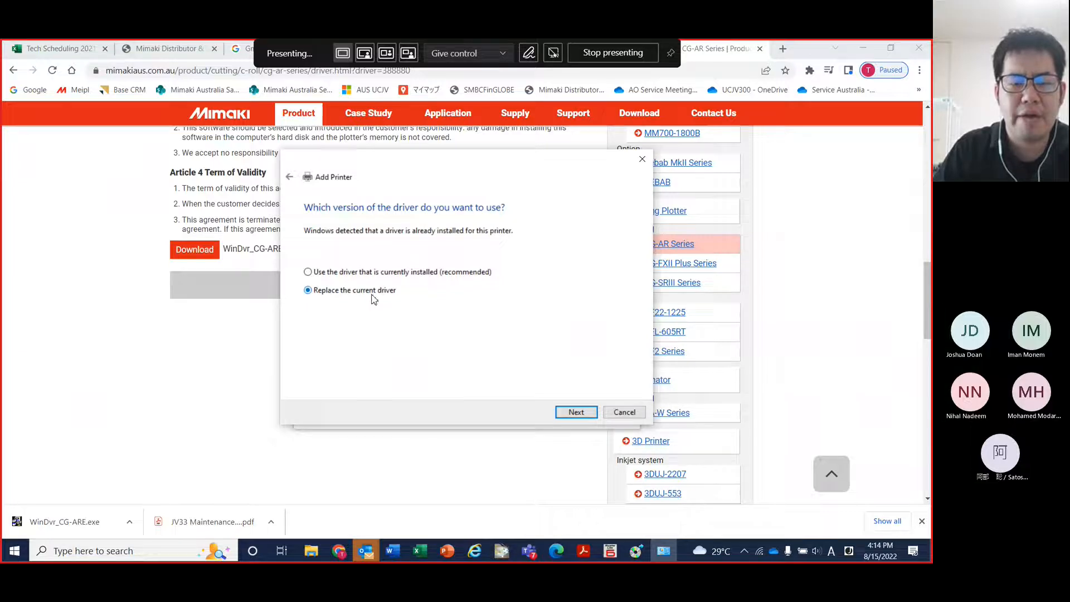
{"action": "left_click", "coordinate": [311, 272]}
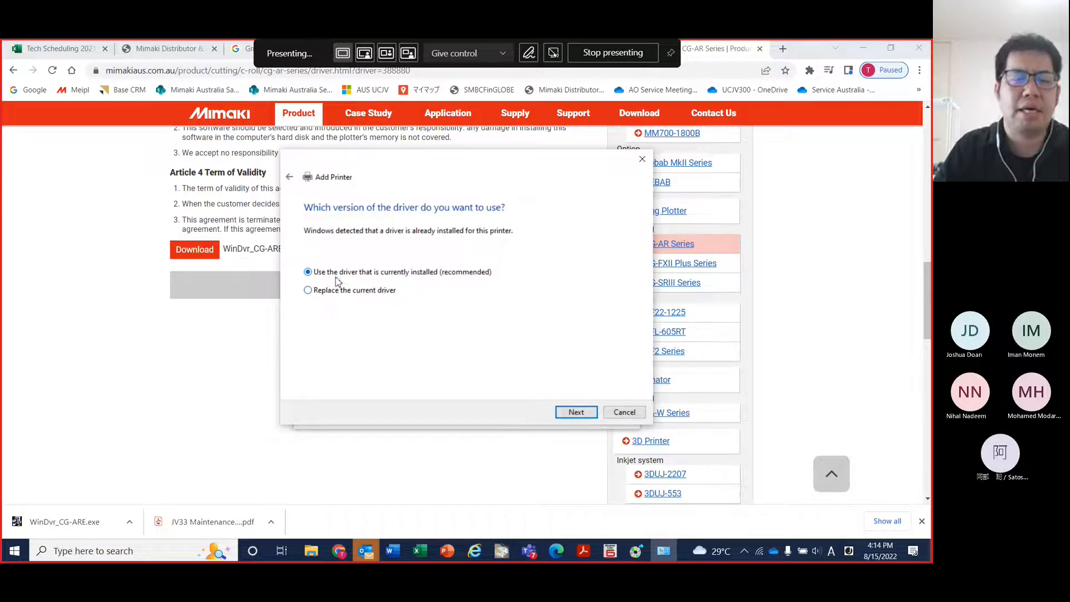
{"action": "left_click", "coordinate": [580, 413]}
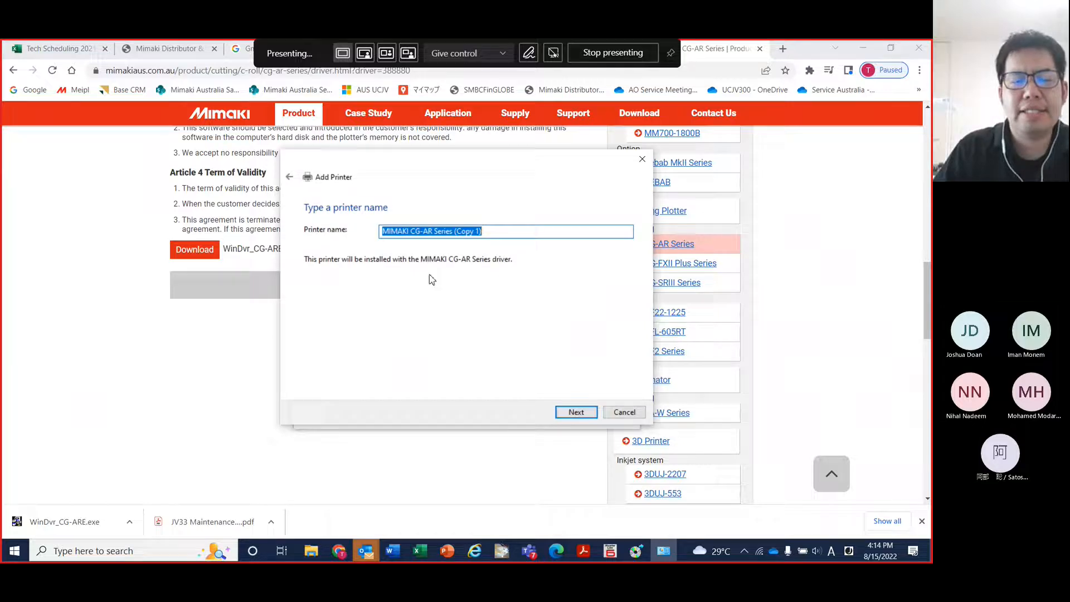
Set the printer name to MIMAKI CG-AR Series USB, replacing the (Copy 1) suffix
{"action": "left_click", "coordinate": [490, 231]}
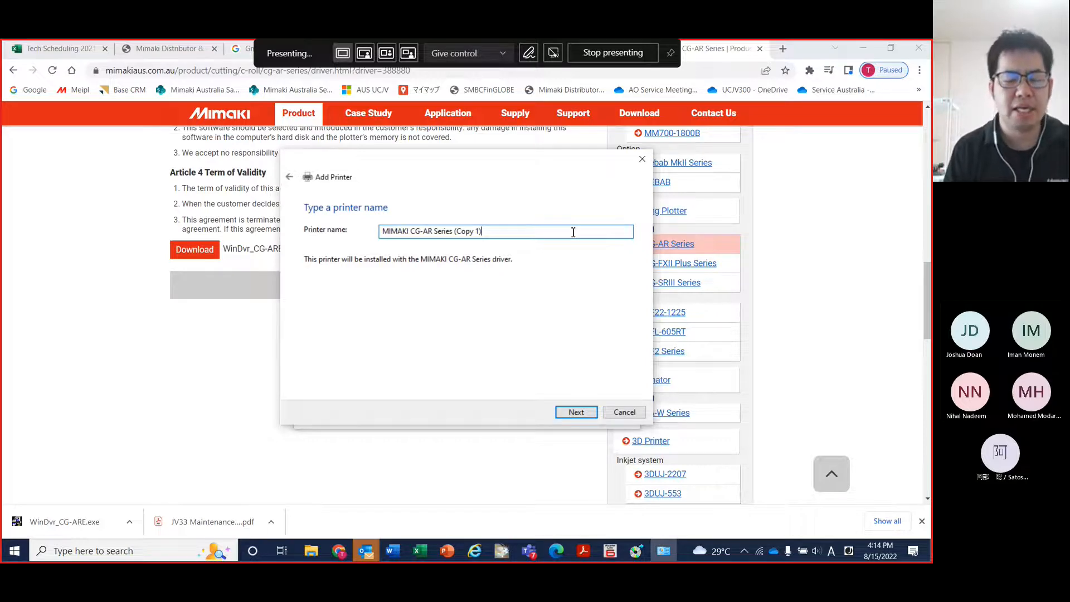
{"action": "key", "text": "BackSpace"}
{"action": "key", "text": "BackSpace"}
{"action": "key", "text": "BackSpace"}
{"action": "key", "text": "BackSpace"}
{"action": "key", "text": "BackSpace"}
{"action": "key", "text": "BackSpace"}
{"action": "key", "text": "BackSpace"}
{"action": "key", "text": "BackSpace"}
{"action": "key", "text": "BackSpace"}
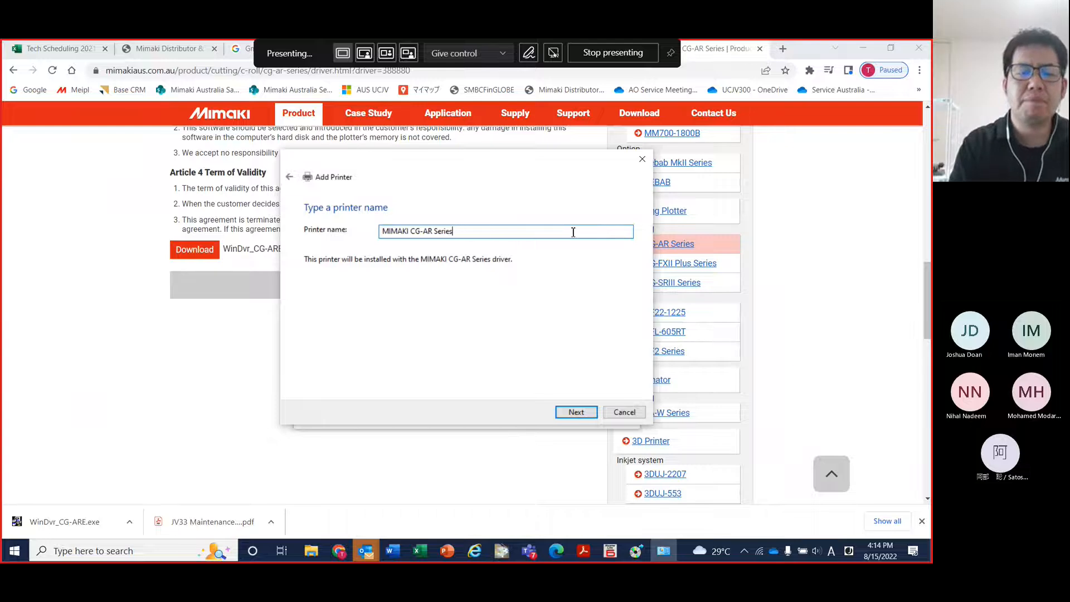
{"action": "type", "text": "USB"}
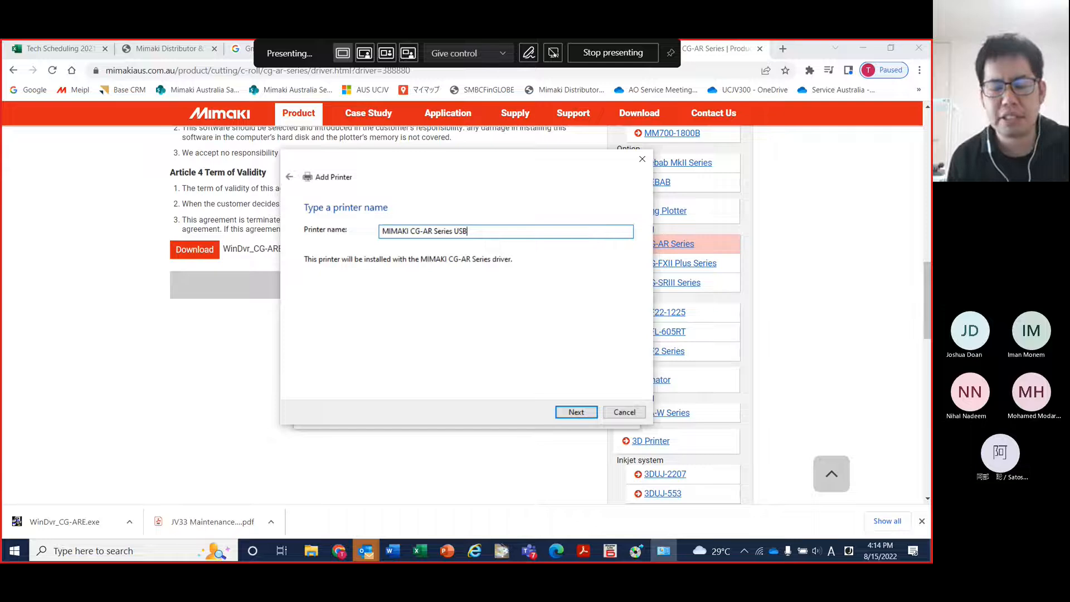
Try LAN as the ending of the printer name, and change it back to USB
{"action": "key", "text": "BackSpace"}
{"action": "key", "text": "BackSpace"}
{"action": "key", "text": "BackSpace"}
{"action": "type", "text": "LA"}
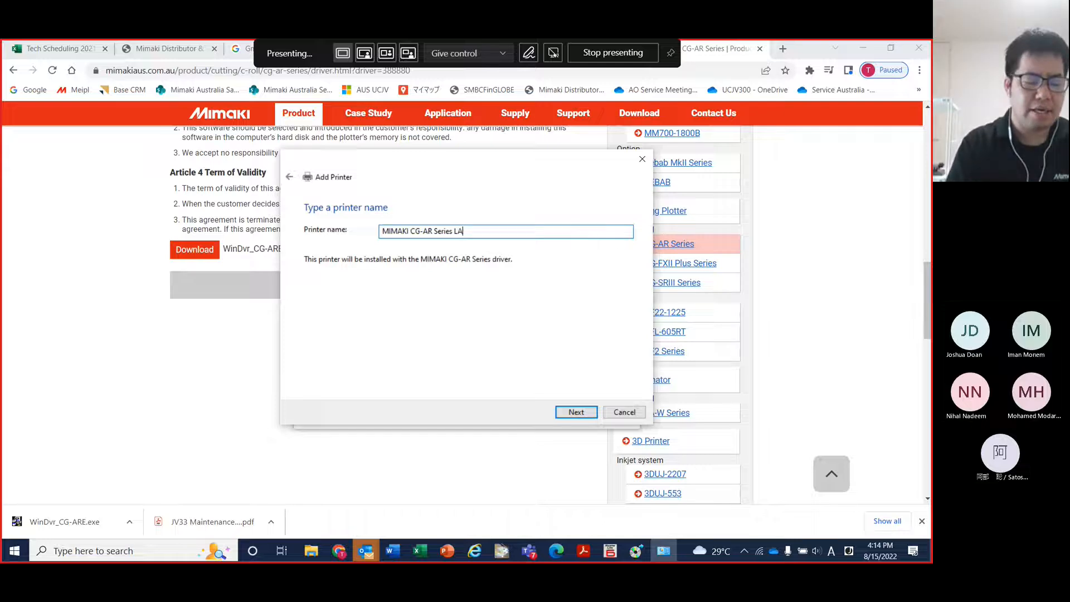
{"action": "type", "text": "N"}
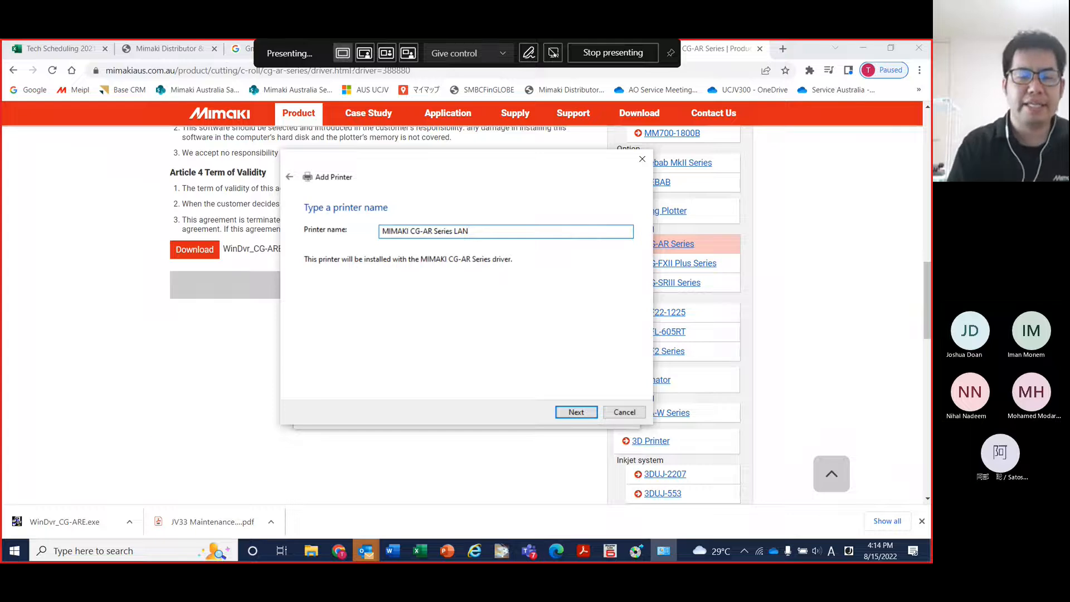
{"action": "key", "text": "BackSpace"}
{"action": "key", "text": "BackSpace"}
{"action": "key", "text": "BackSpace"}
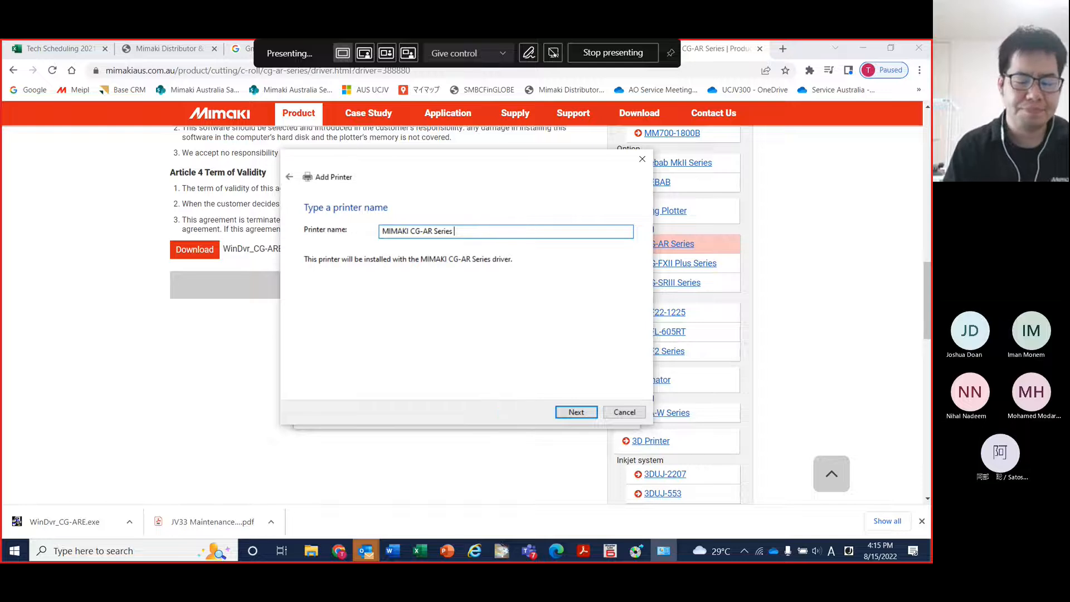
{"action": "type", "text": "USB"}
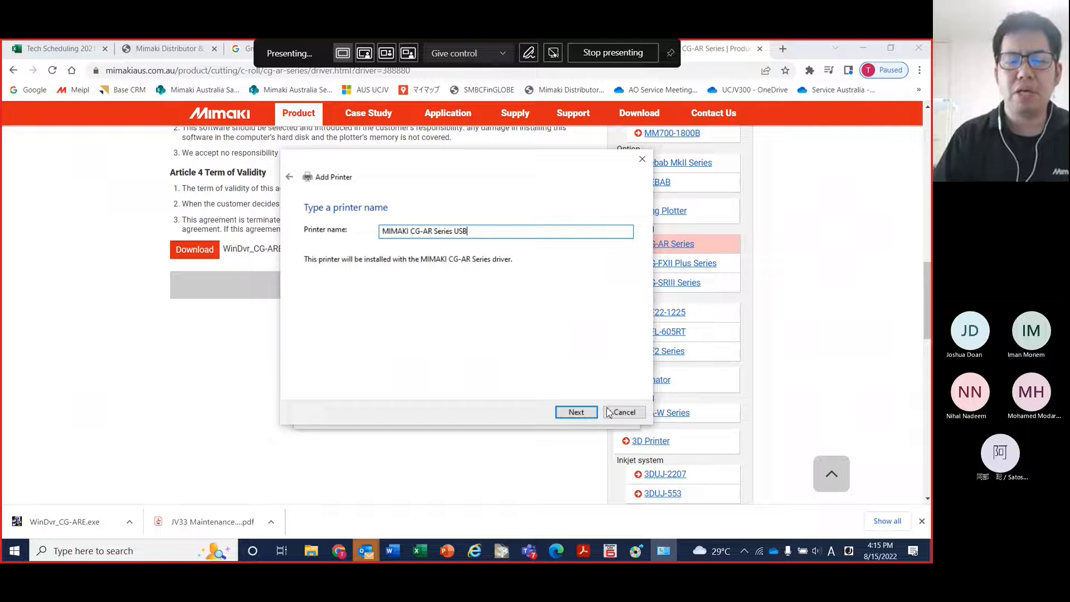
Install the printer under the name MIMAKI CG-AR Series USB-2 instead of MIMAKI CG-AR Series USB
{"action": "left_click", "coordinate": [586, 416]}
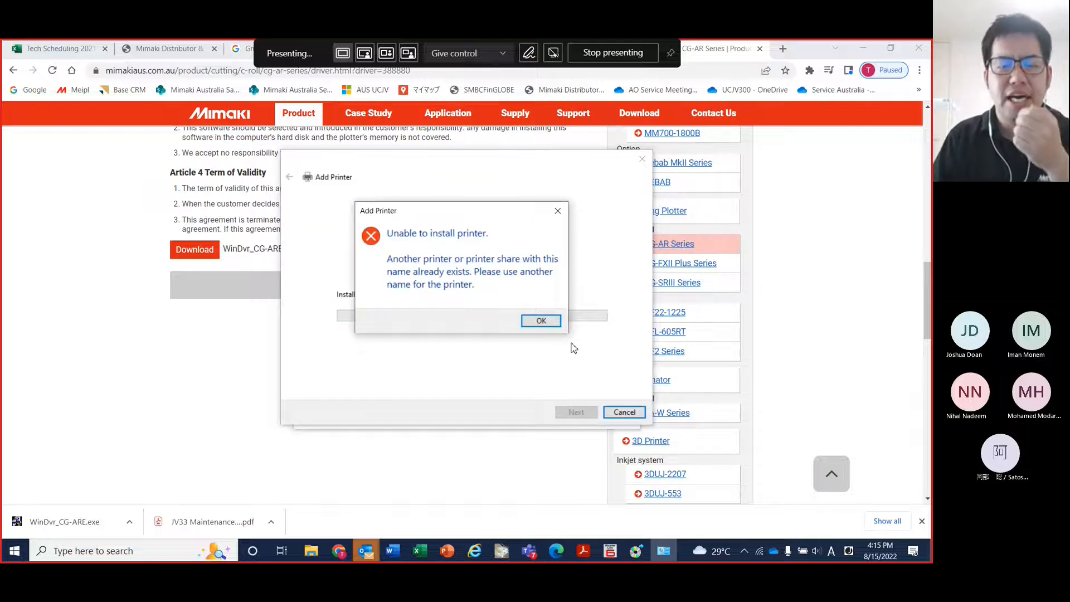
{"action": "left_click", "coordinate": [538, 322]}
{"action": "left_click", "coordinate": [483, 230]}
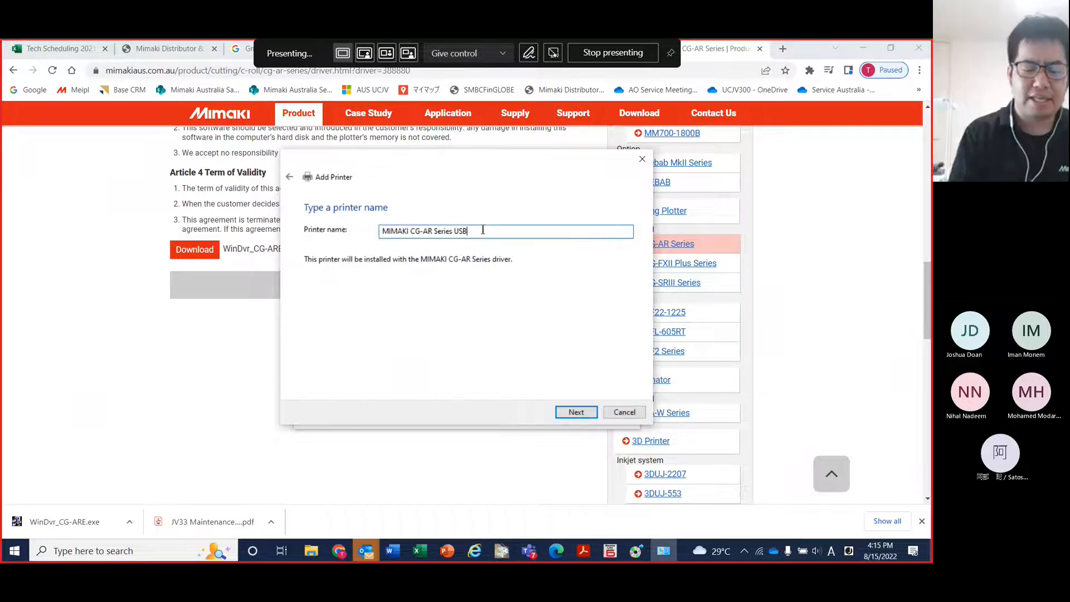
{"action": "type", "text": "-2"}
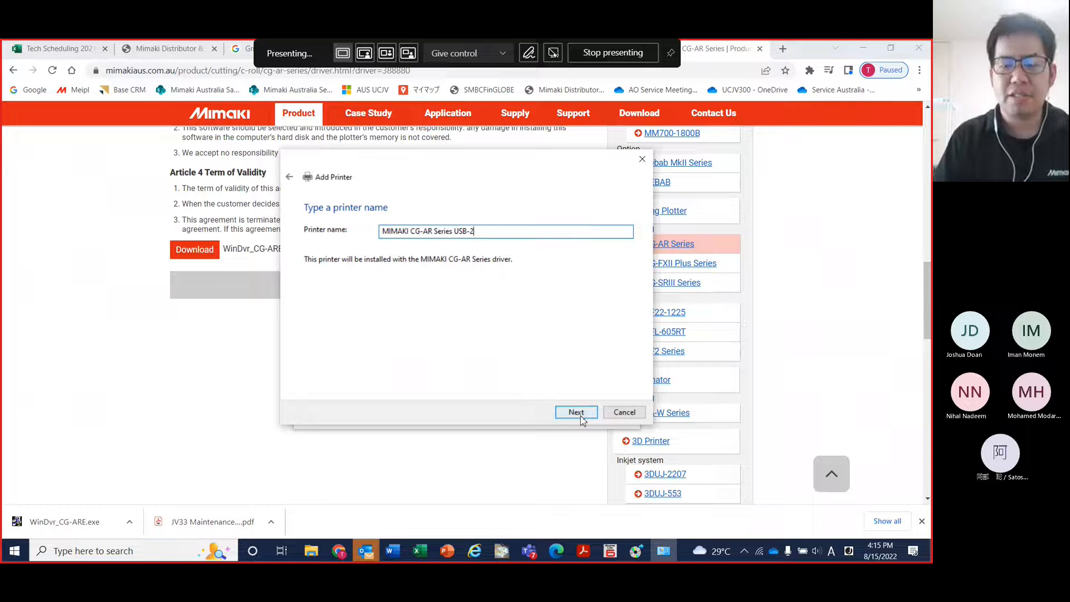
{"action": "left_click", "coordinate": [576, 412]}
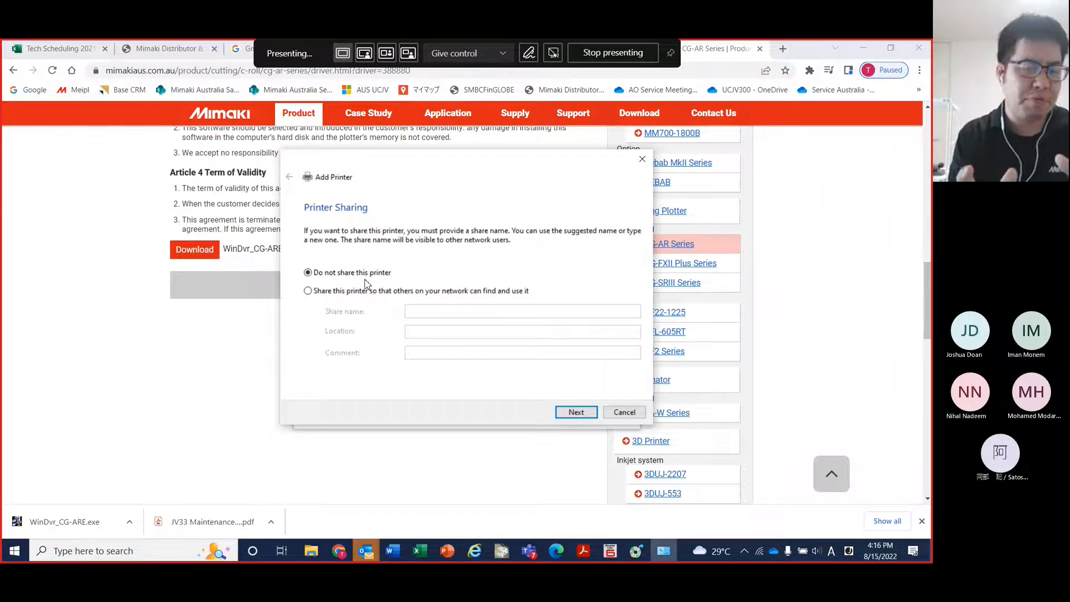
Finish adding the printer without sharing it or making it the default, and quit the Mimaki driver setup program
{"action": "left_click", "coordinate": [576, 413]}
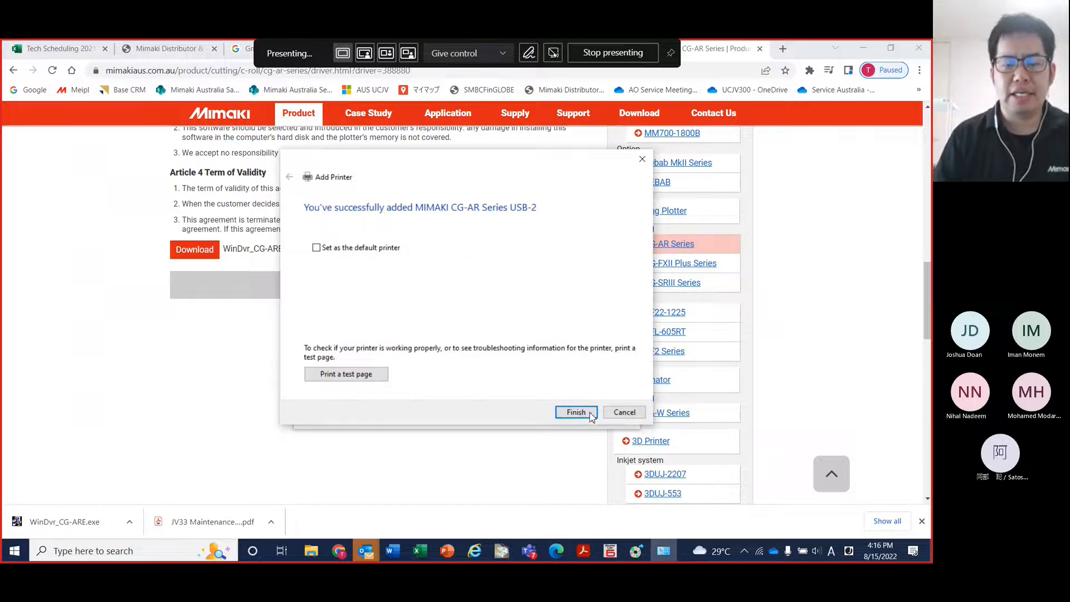
{"action": "left_click", "coordinate": [577, 413]}
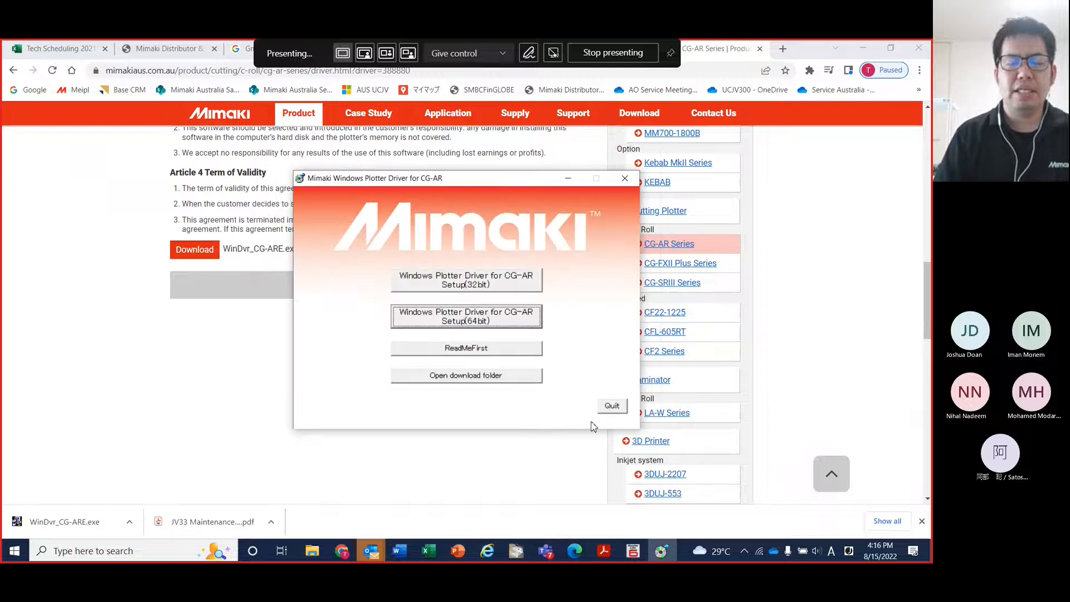
{"action": "left_click", "coordinate": [617, 410]}
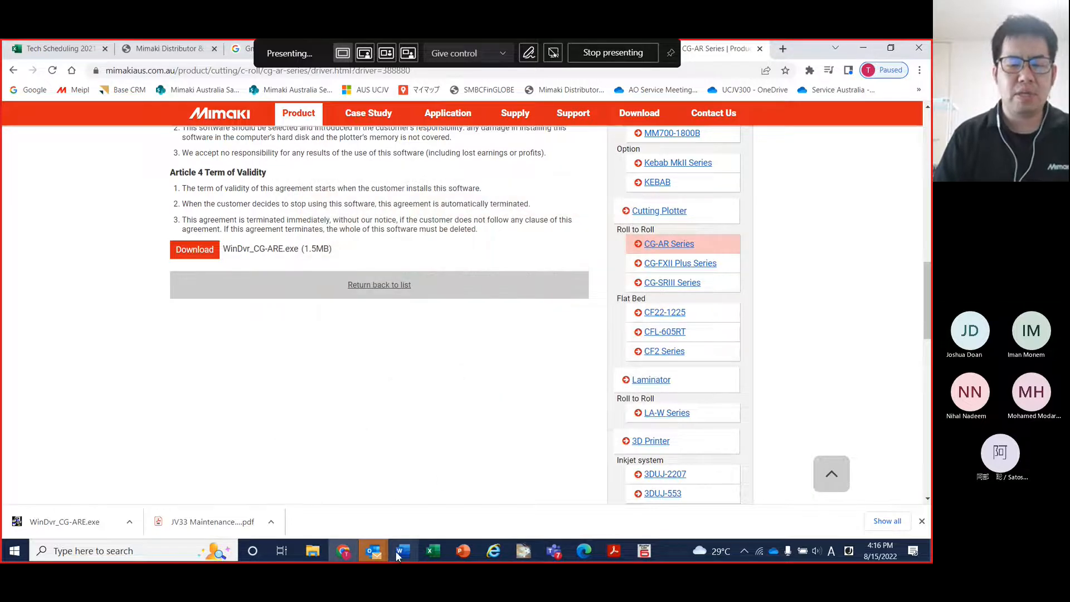
Switch to Word and draw a sun shape about 3.3 by 3.3 inches in the blank document
{"action": "left_click", "coordinate": [400, 550]}
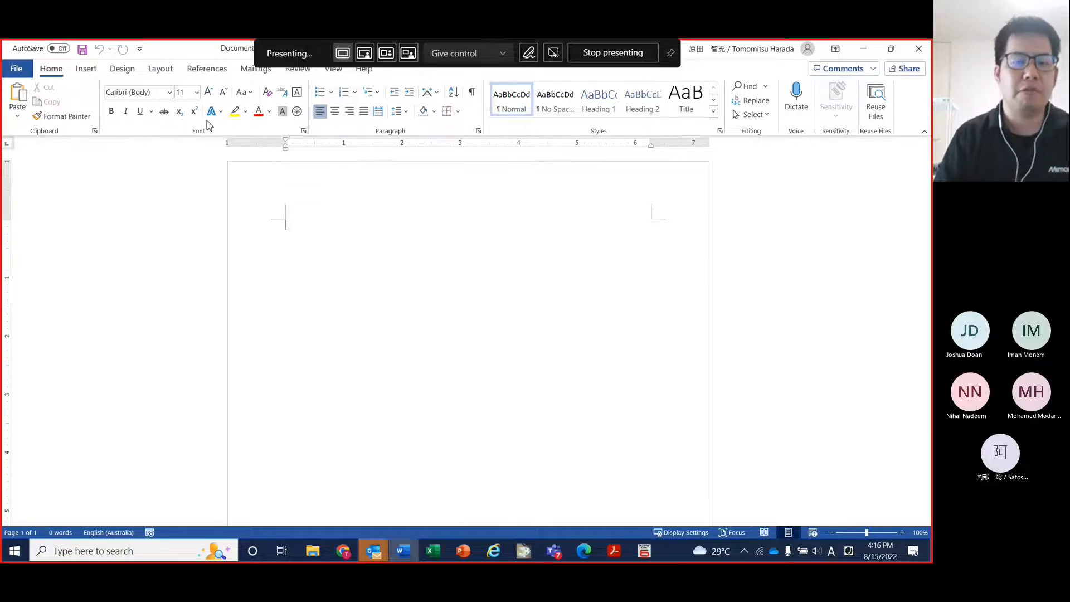
{"action": "left_click", "coordinate": [86, 68]}
{"action": "left_click", "coordinate": [161, 86]}
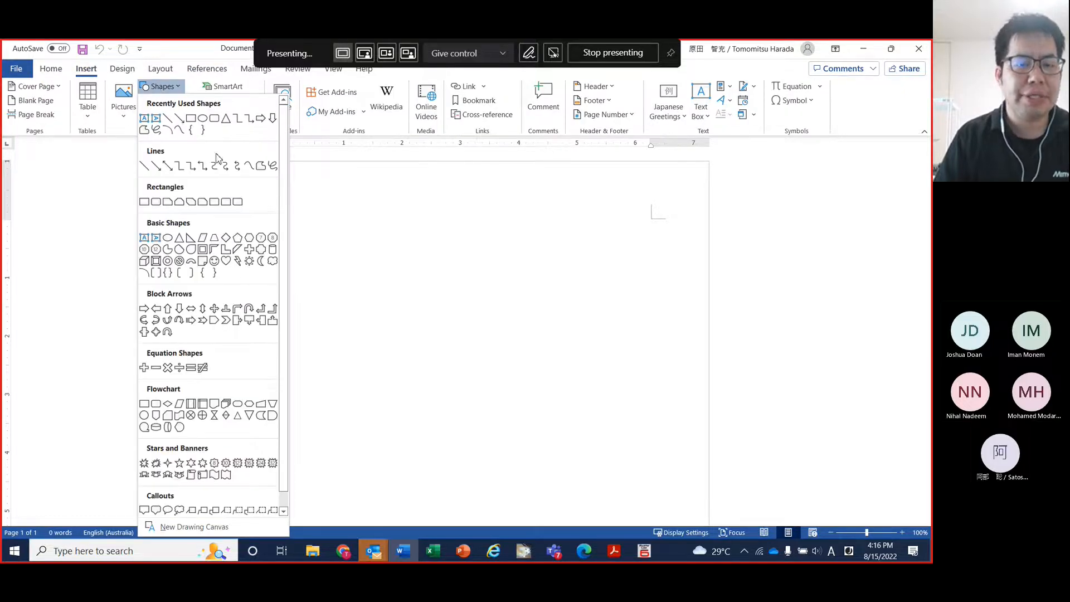
{"action": "left_click", "coordinate": [249, 262]}
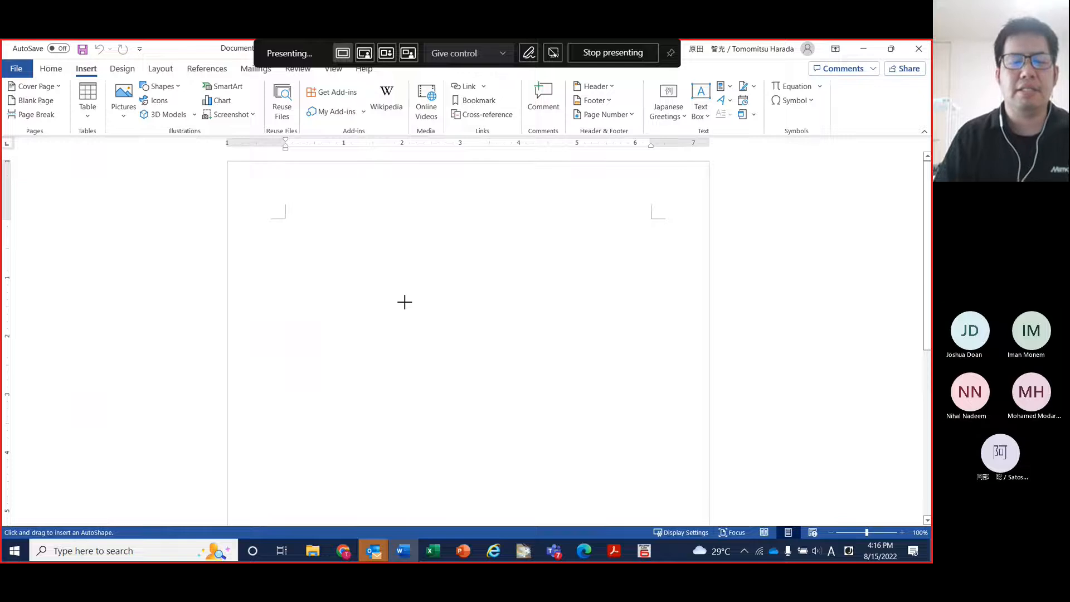
{"action": "left_click_drag", "start_coordinate": [353, 261], "coordinate": [549, 456]}
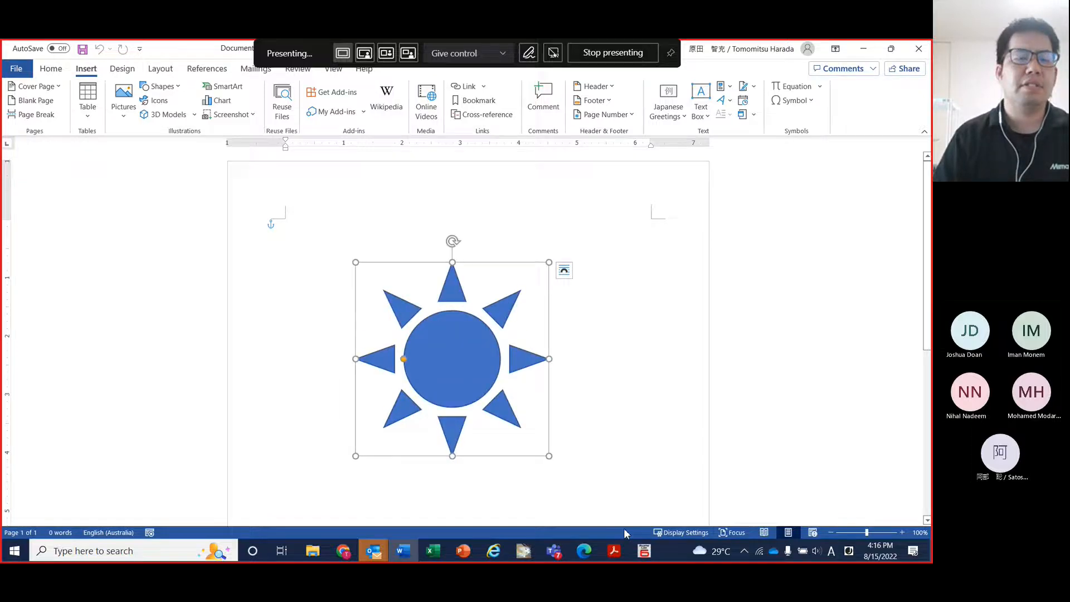
Draw a crescent moon shape about 2.85 inches high and 1.43 inches wide beside the sun, and move it closer to the sun
{"action": "left_click", "coordinate": [84, 70]}
{"action": "left_click", "coordinate": [134, 75]}
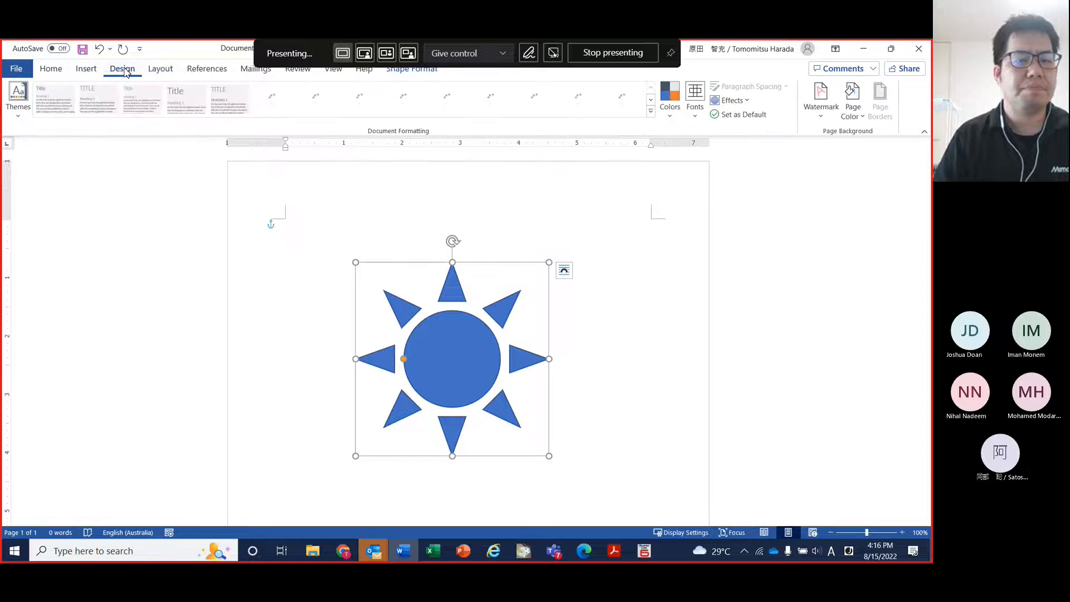
{"action": "left_click", "coordinate": [81, 72]}
{"action": "left_click", "coordinate": [165, 88]}
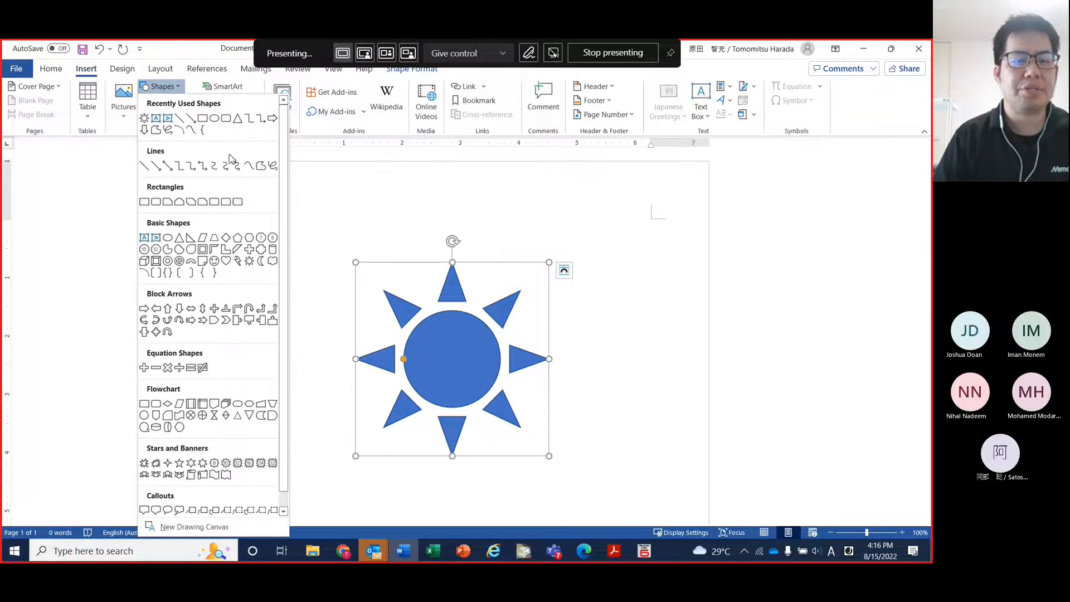
{"action": "left_click", "coordinate": [261, 260]}
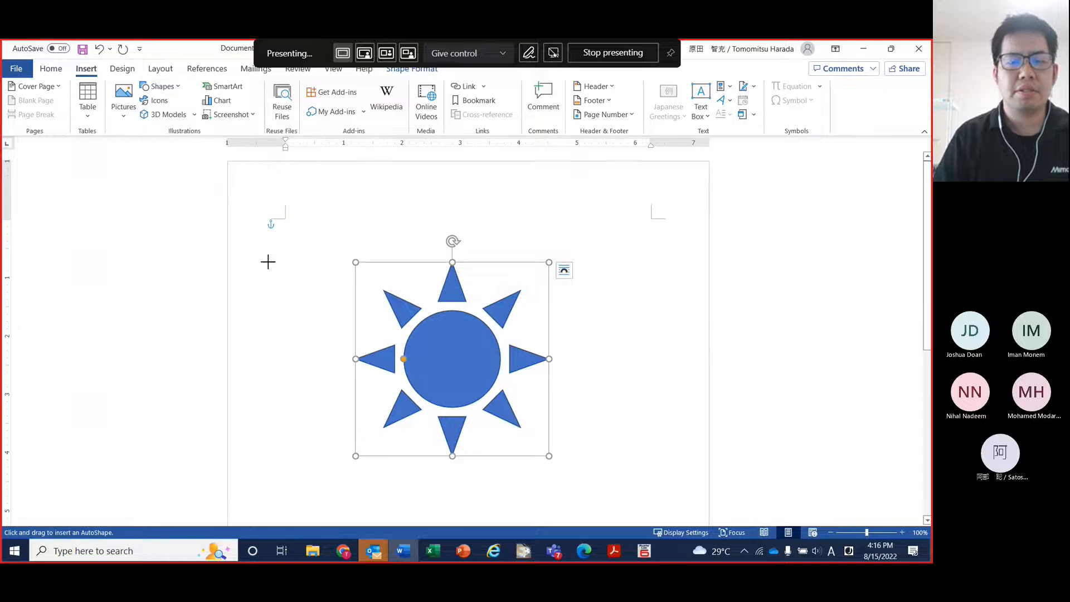
{"action": "left_click_drag", "start_coordinate": [604, 306], "coordinate": [687, 441]}
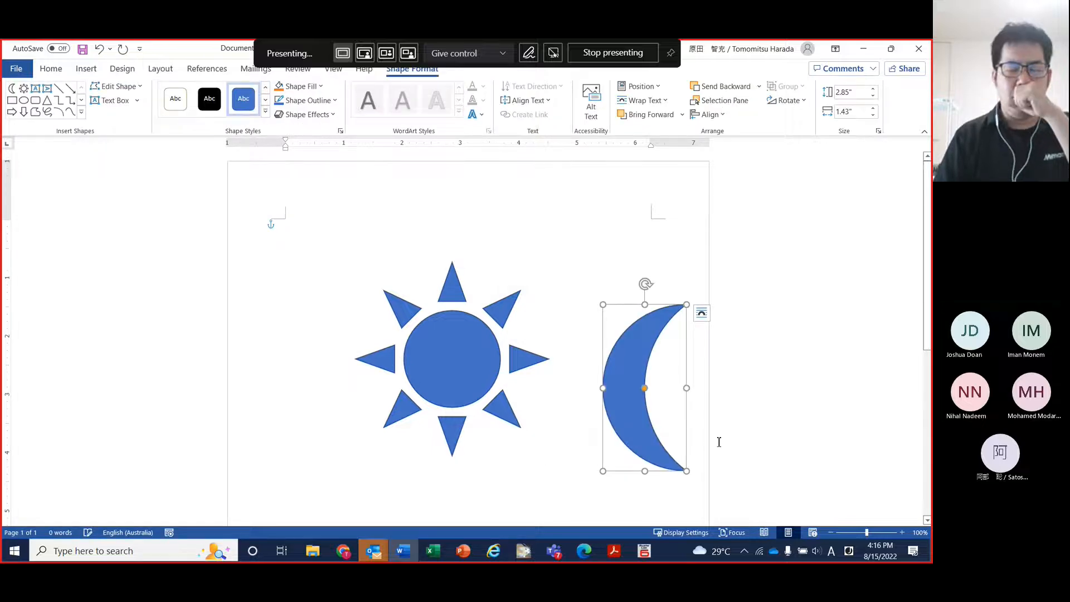
{"action": "scroll", "coordinate": [643, 407], "scroll_direction": "down", "scroll_amount": 1}
{"action": "left_click_drag", "start_coordinate": [648, 394], "coordinate": [623, 370]}
{"action": "left_click", "coordinate": [595, 452]}
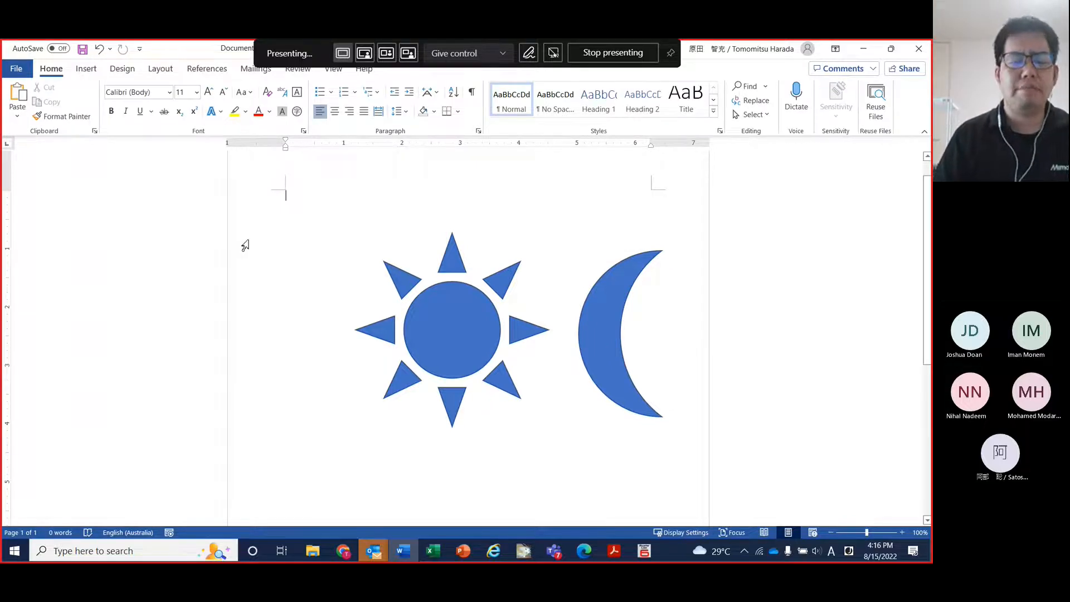
{"action": "left_click", "coordinate": [420, 330]}
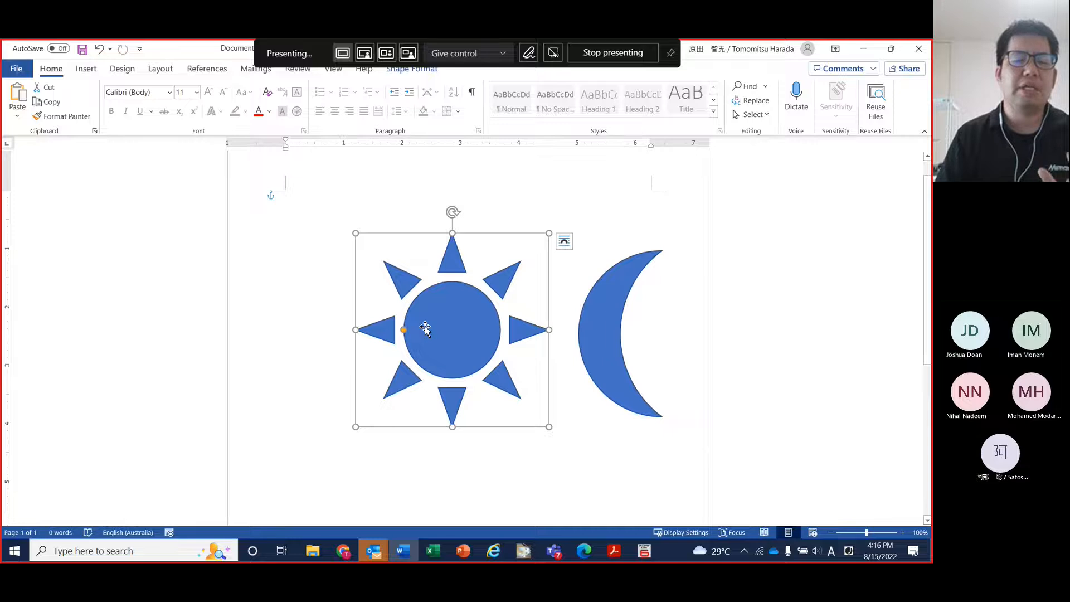
{"action": "left_click", "coordinate": [601, 319]}
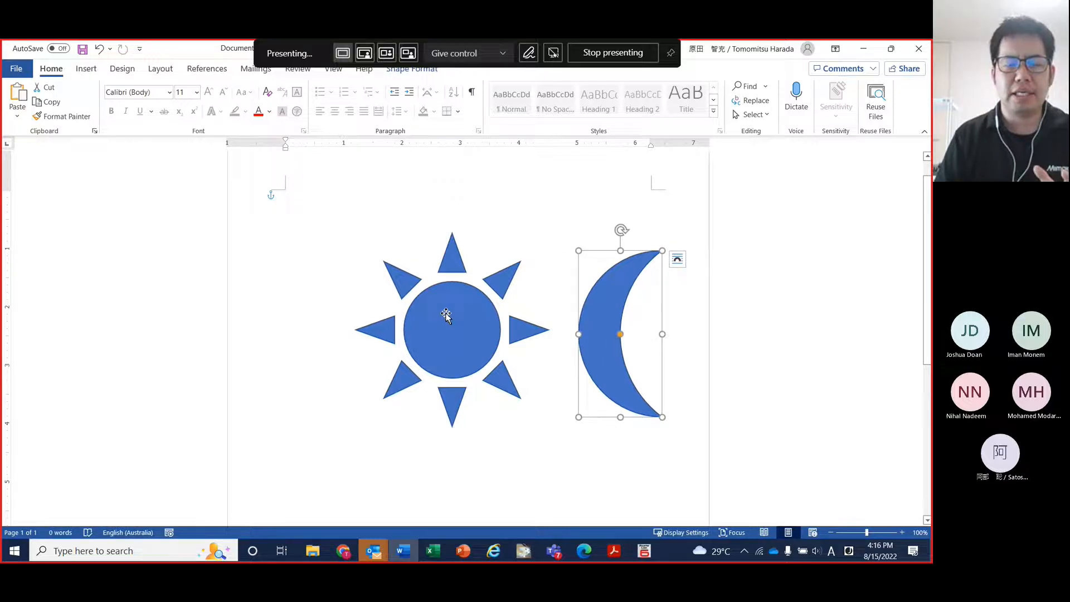
{"action": "left_click", "coordinate": [446, 315]}
{"action": "left_click", "coordinate": [597, 318]}
{"action": "left_click", "coordinate": [468, 330]}
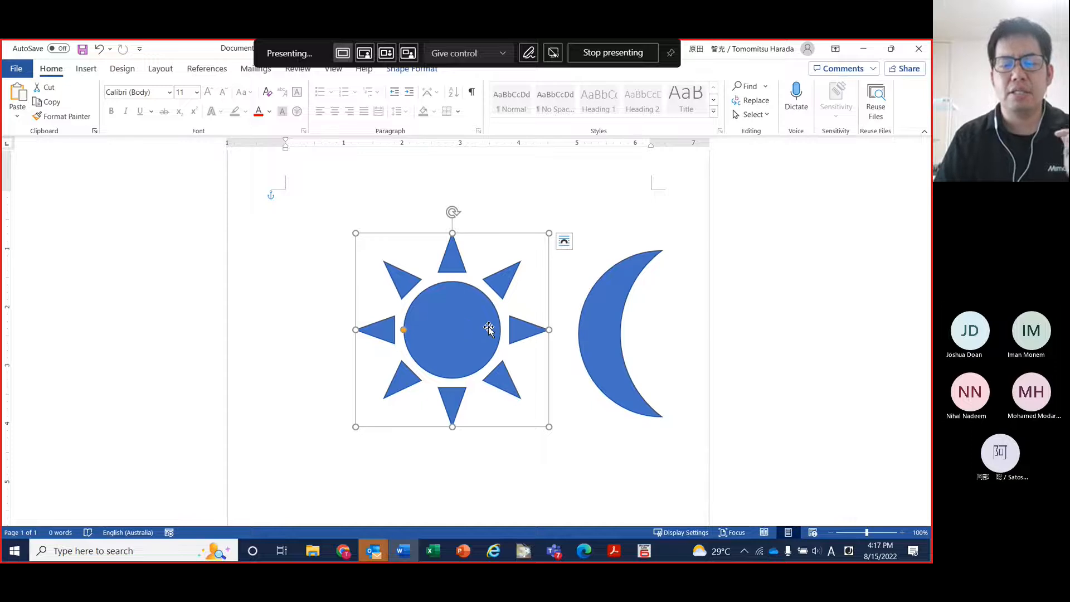
{"action": "left_click", "coordinate": [617, 332]}
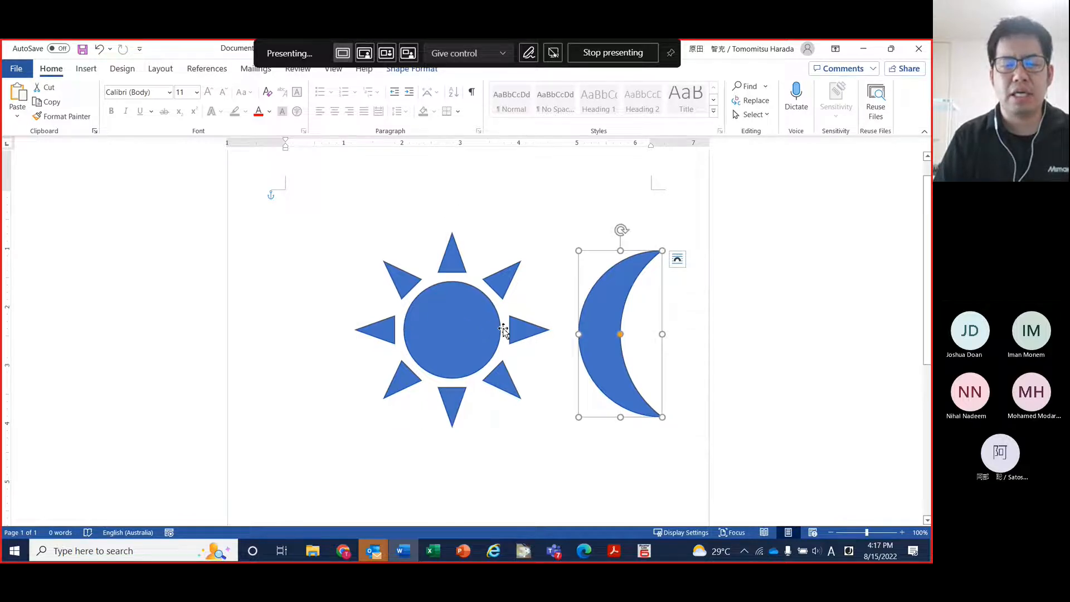
{"action": "left_click", "coordinate": [467, 332]}
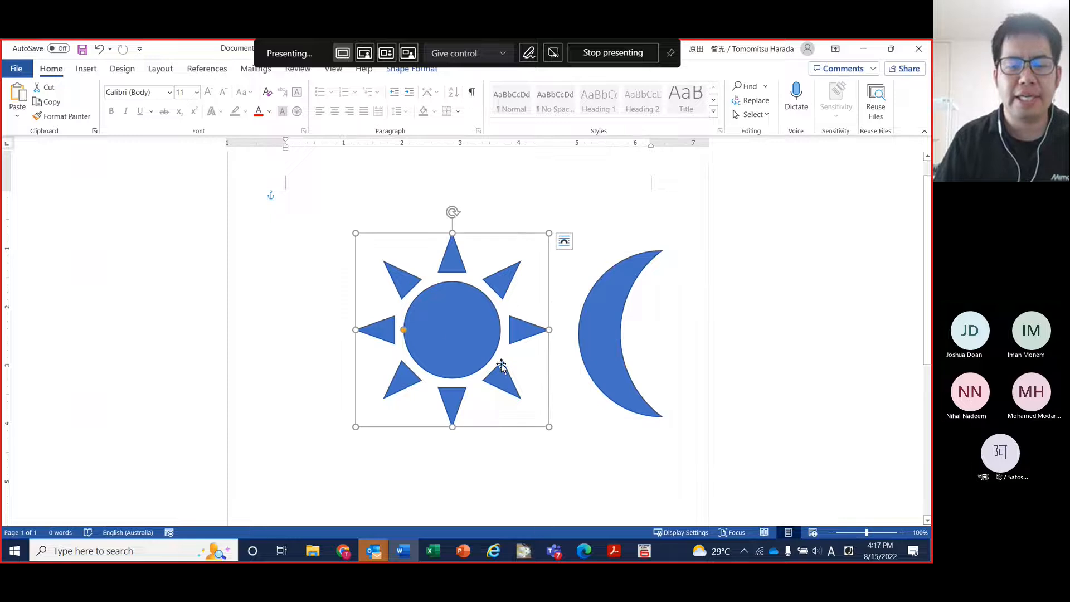
{"action": "left_click", "coordinate": [576, 427]}
Remove the sun shape's fill and set its outline to black
{"action": "left_click", "coordinate": [465, 357]}
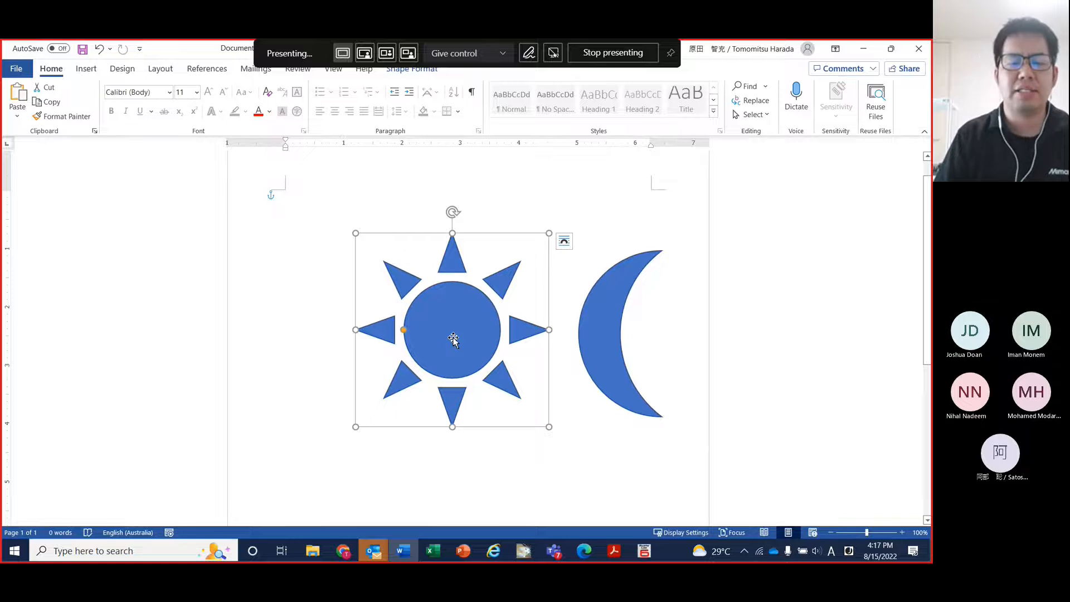
{"action": "right_click", "coordinate": [453, 338]}
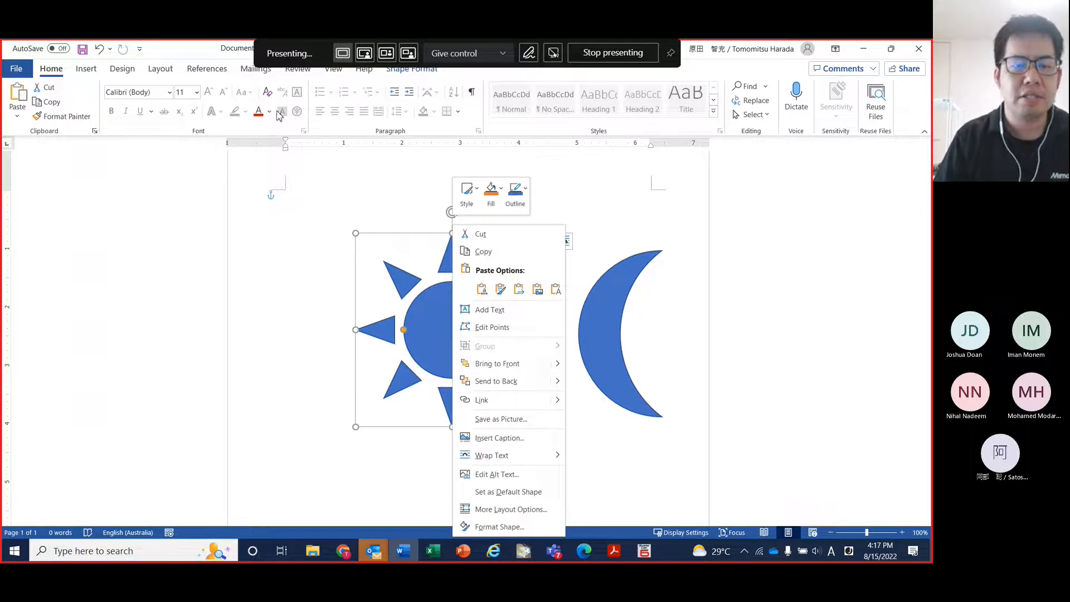
{"action": "left_click", "coordinate": [427, 72]}
{"action": "left_click", "coordinate": [306, 87]}
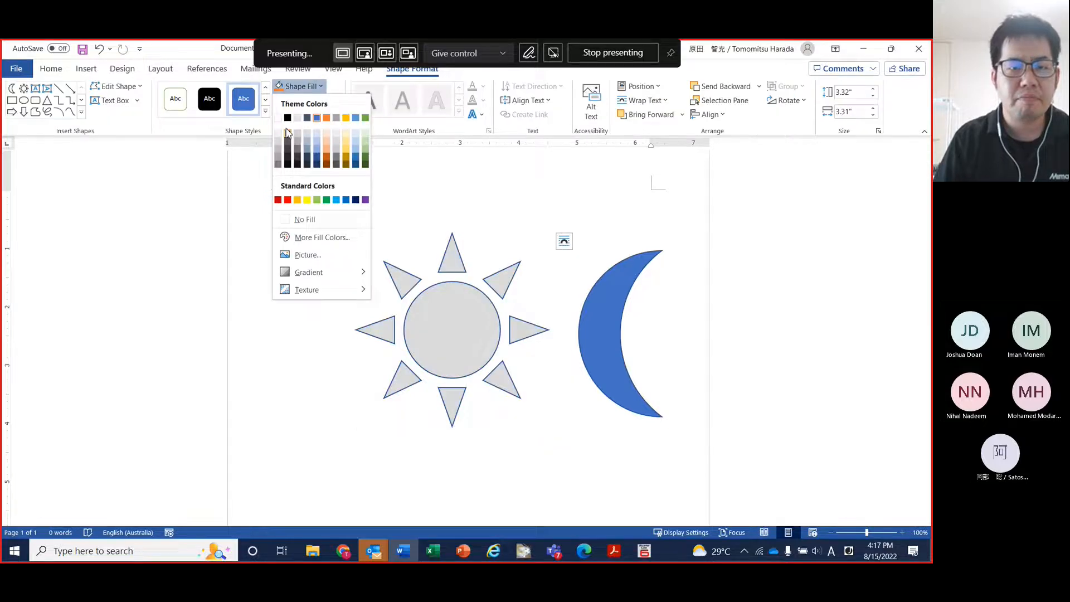
{"action": "left_click", "coordinate": [296, 220]}
{"action": "left_click", "coordinate": [308, 100]}
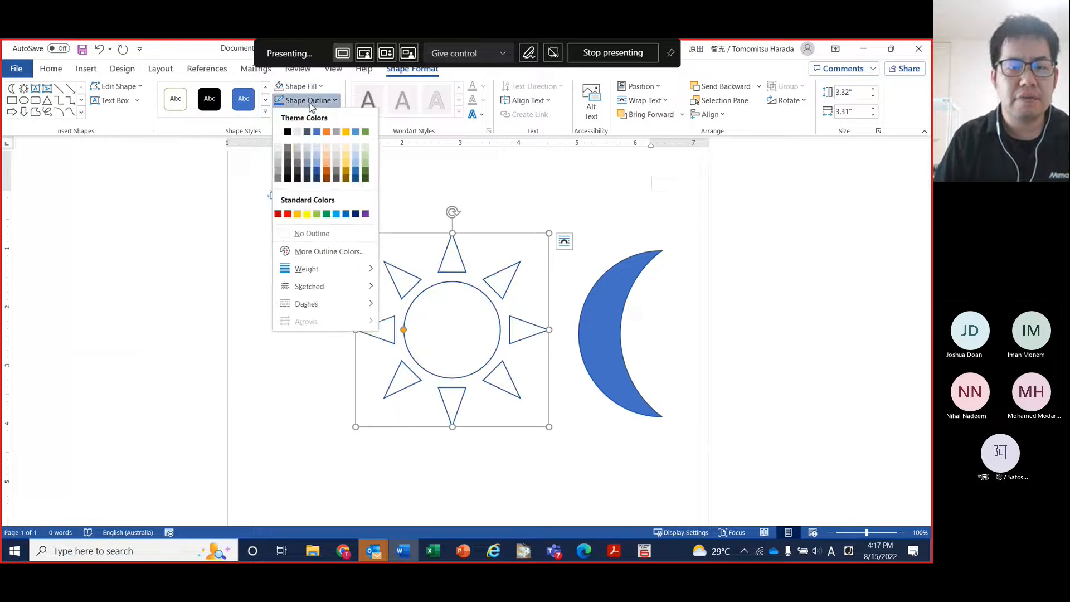
{"action": "left_click", "coordinate": [288, 132]}
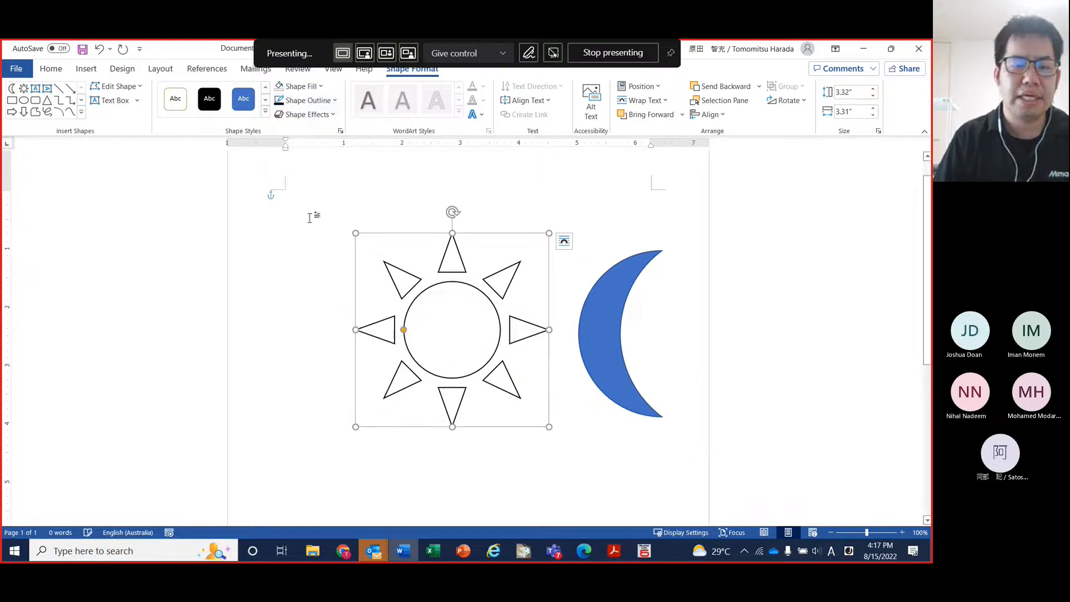
{"action": "left_click", "coordinate": [306, 339]}
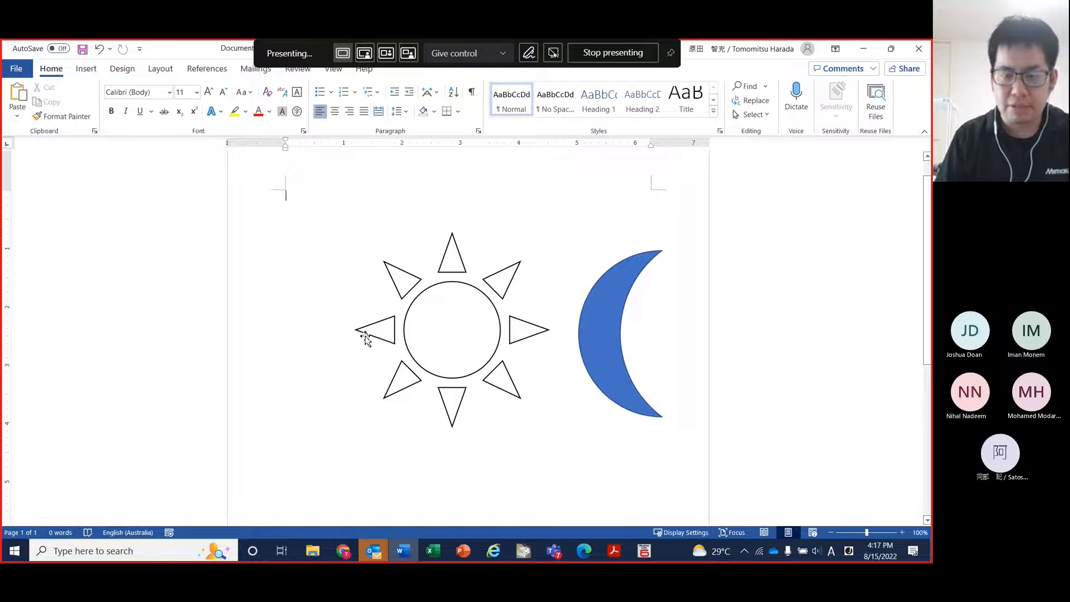
Nudge the moon shape slightly towards the sun, remove its fill and give it a black outline
{"action": "left_click", "coordinate": [598, 349]}
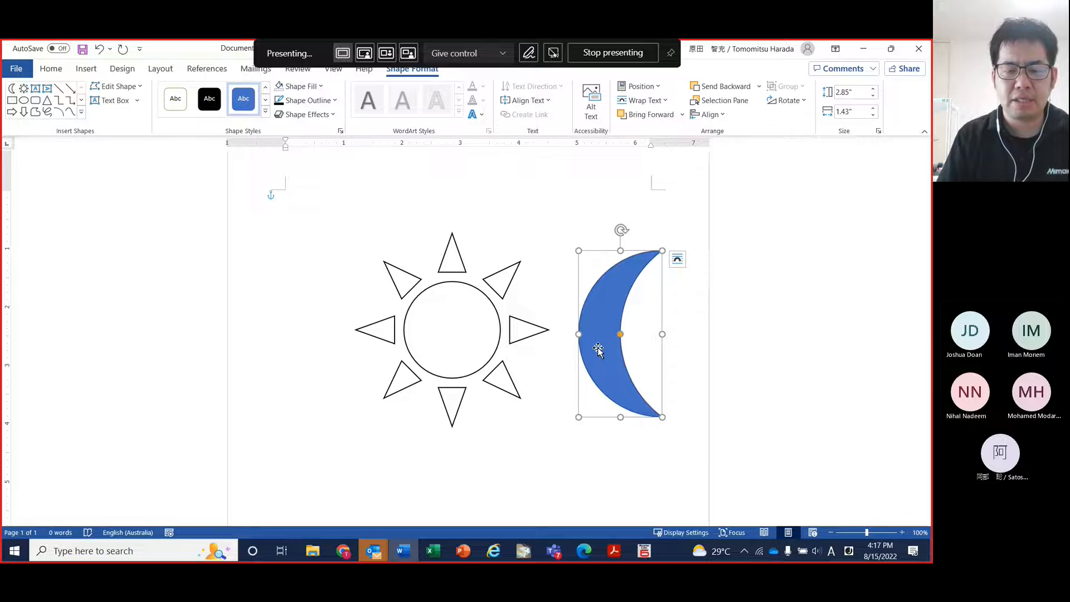
{"action": "left_click_drag", "start_coordinate": [604, 348], "coordinate": [603, 348]}
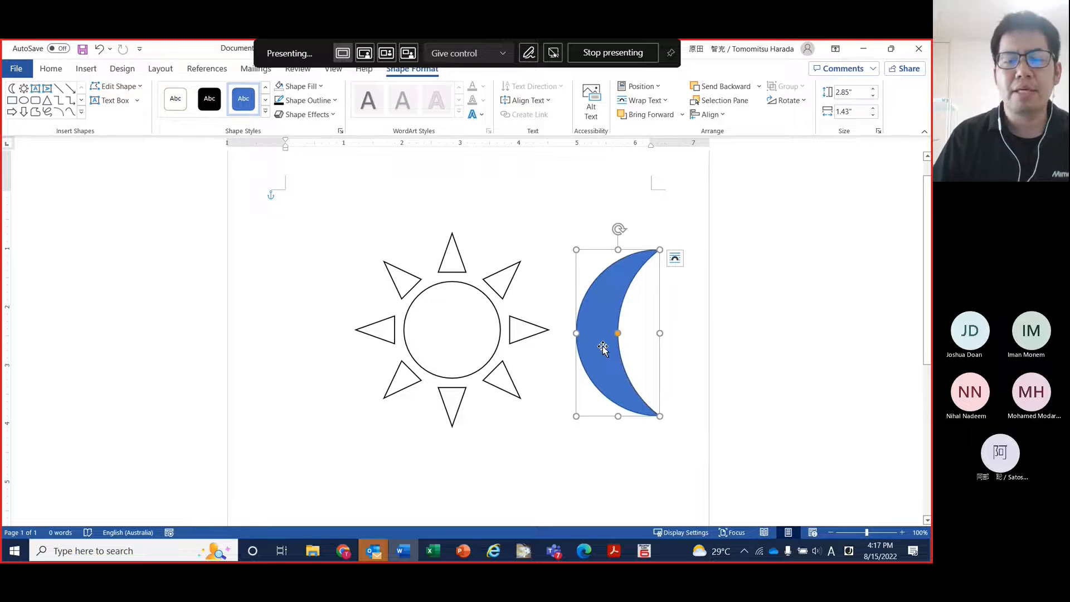
{"action": "left_click", "coordinate": [280, 89]}
{"action": "left_click", "coordinate": [421, 468]}
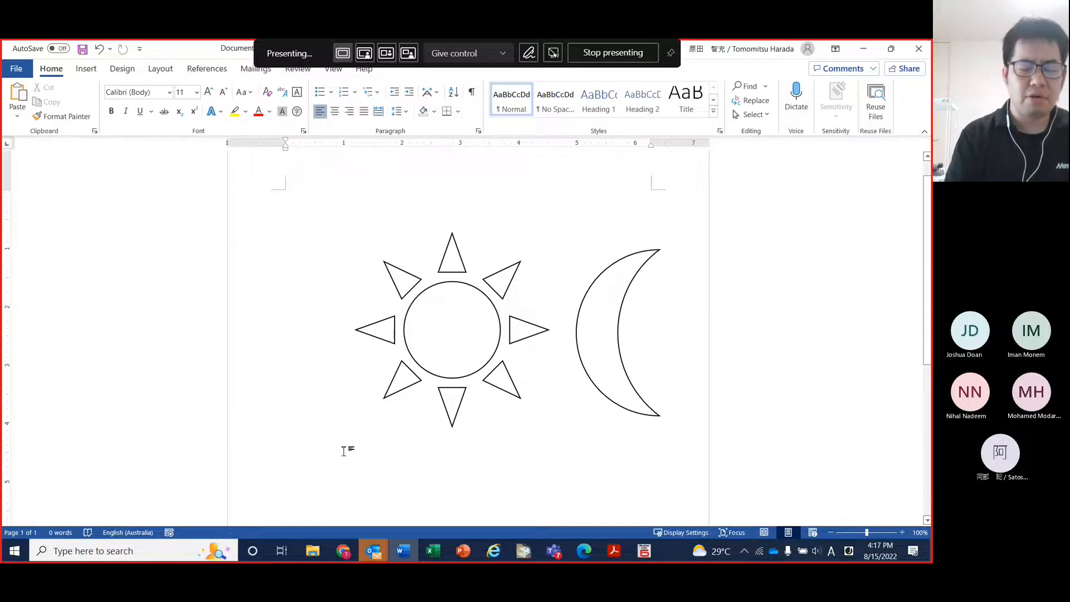
Open the print settings for the document, choose MIMAKI CG-AR Series USB-2 as the printer, and check its status details
{"action": "key", "text": "ctrl+p"}
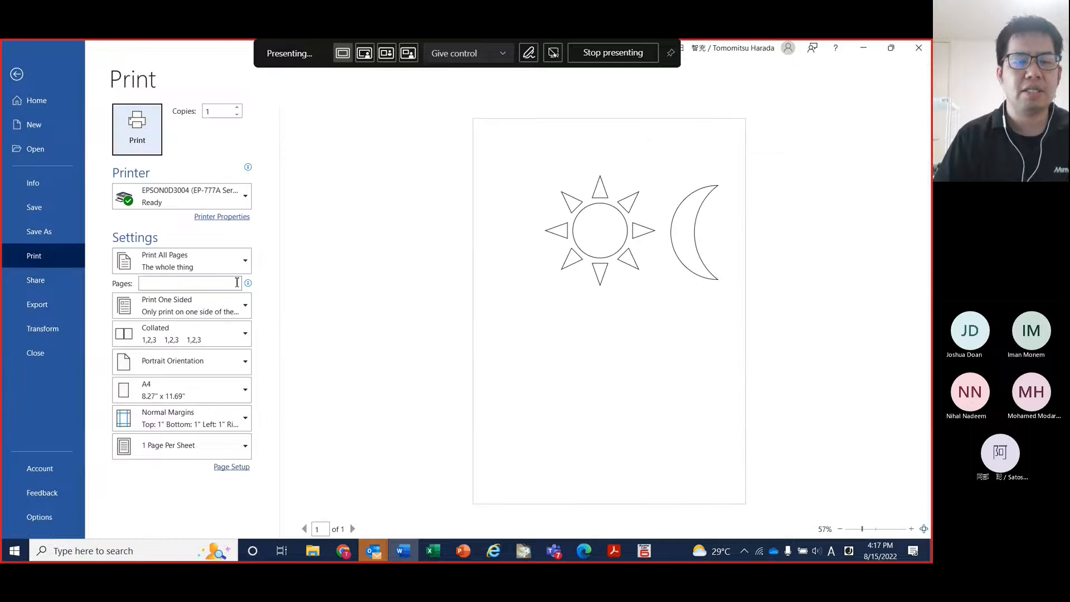
{"action": "left_click", "coordinate": [246, 198]}
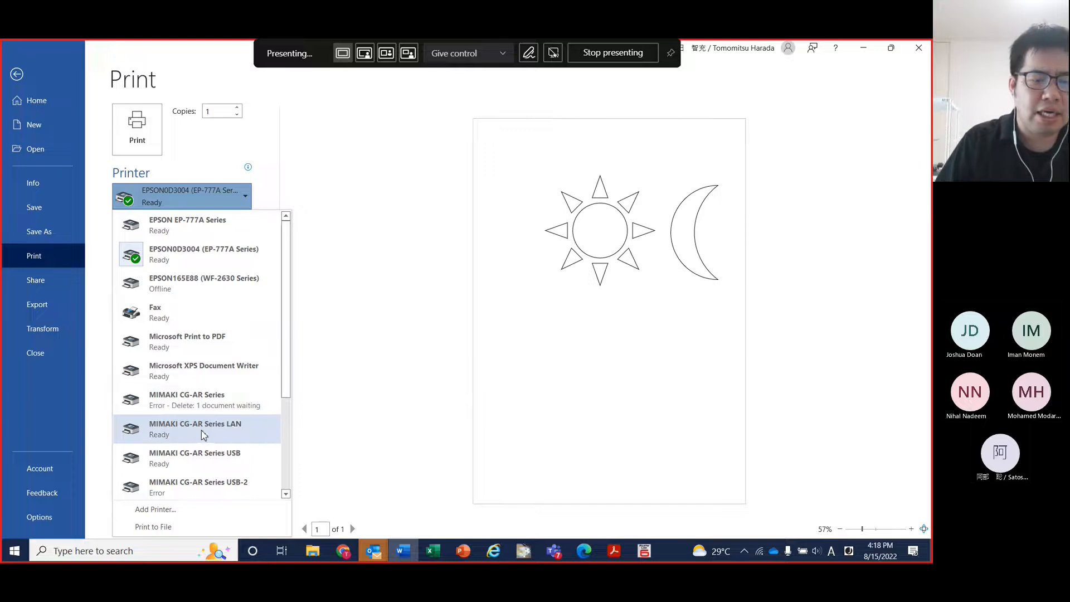
{"action": "scroll", "coordinate": [209, 436], "scroll_direction": "down", "scroll_amount": 1}
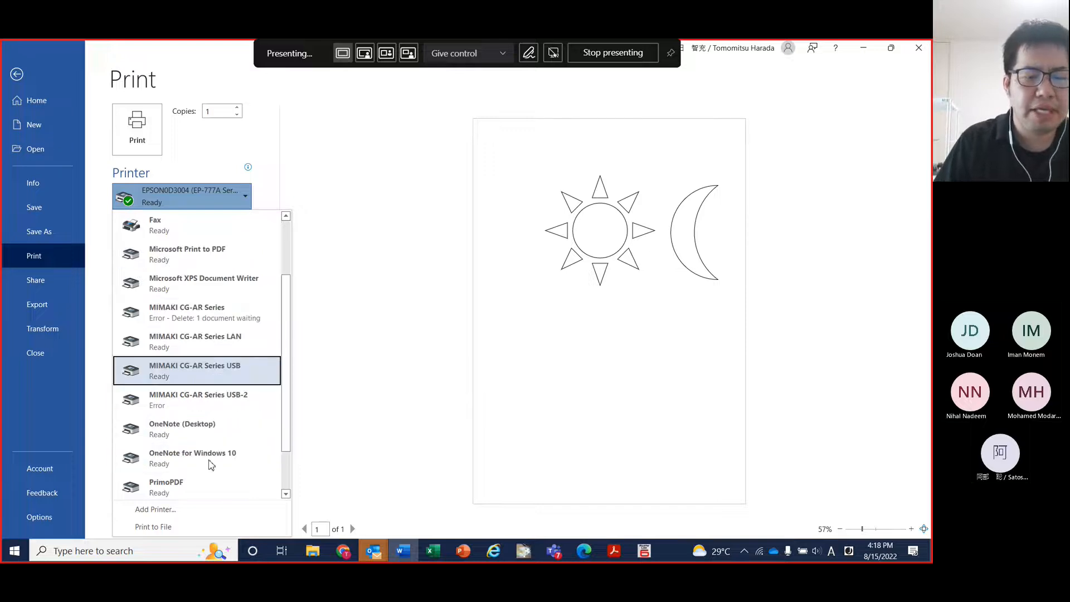
{"action": "left_click", "coordinate": [184, 412]}
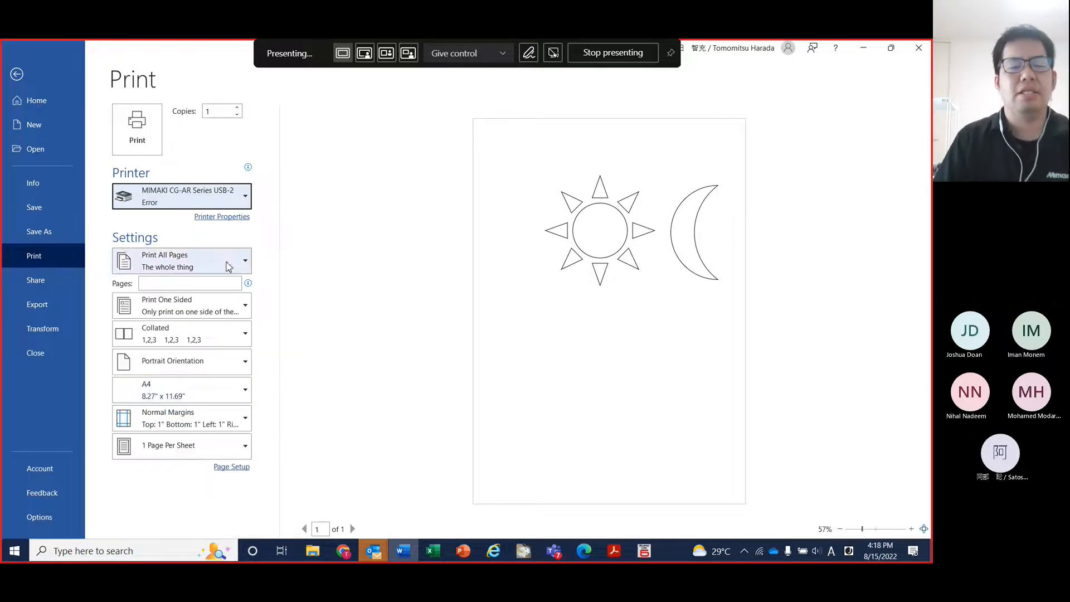
{"action": "mouse_move", "coordinate": [169, 206]}
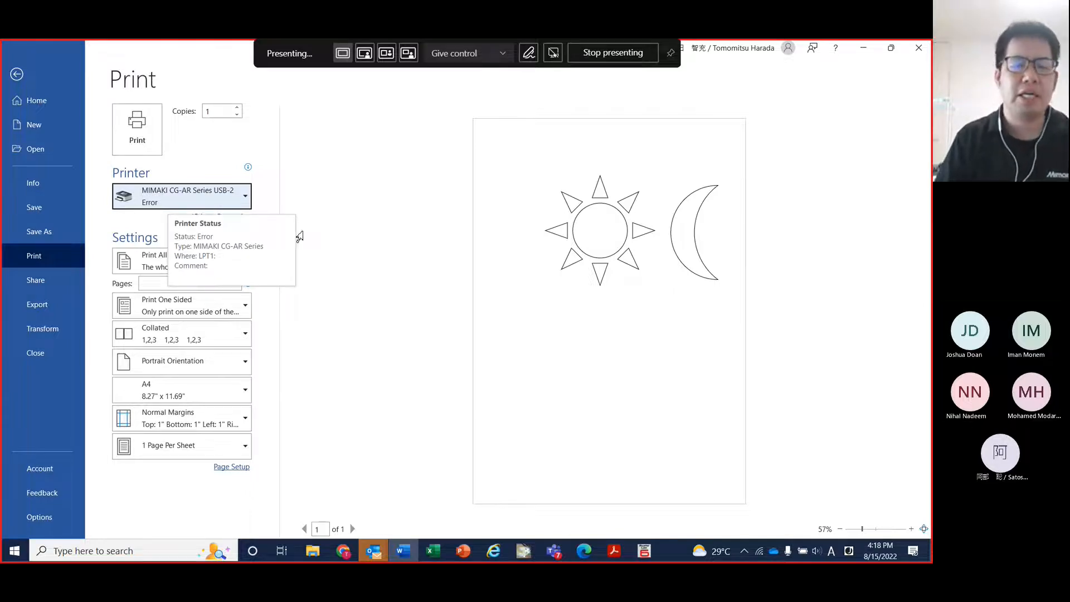
Print the sun and moon document to the MIMAKI CG-AR Series USB-2 printer
{"action": "left_click", "coordinate": [134, 139]}
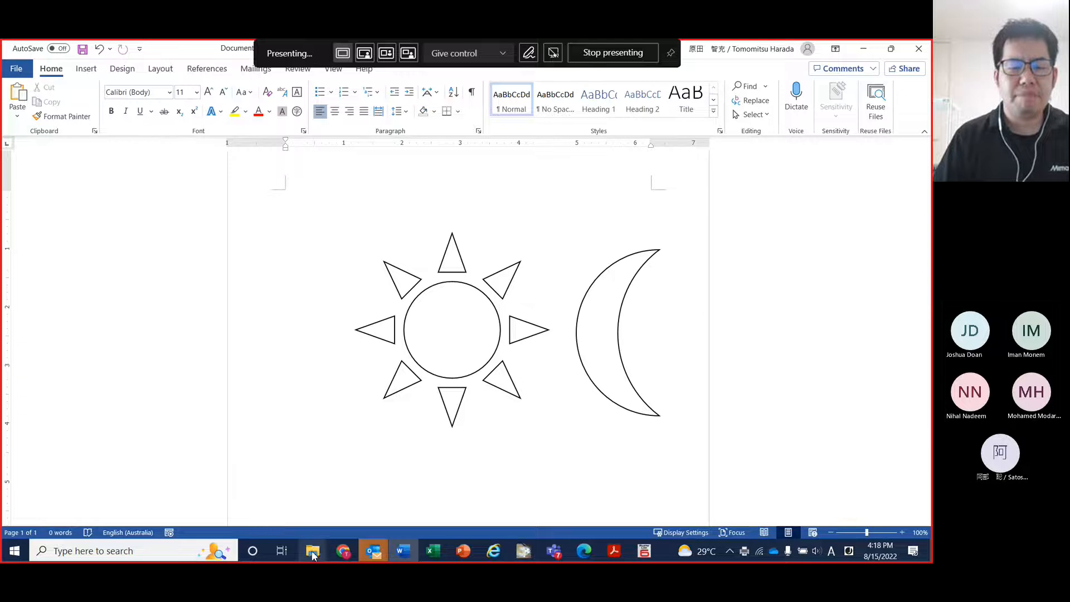
{"action": "mouse_move", "coordinate": [313, 549]}
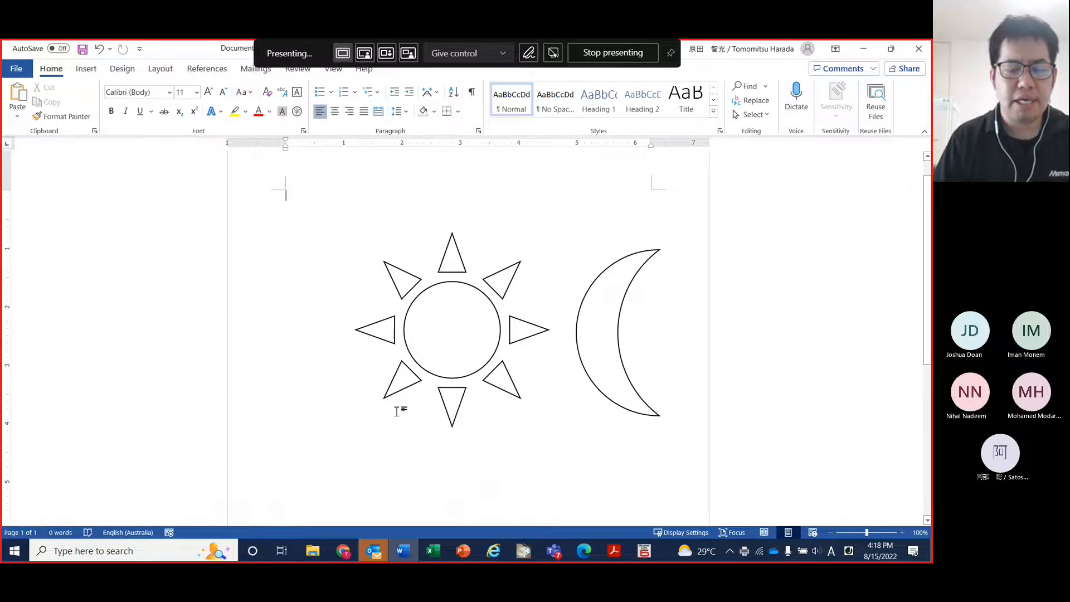
{"action": "left_click", "coordinate": [14, 71]}
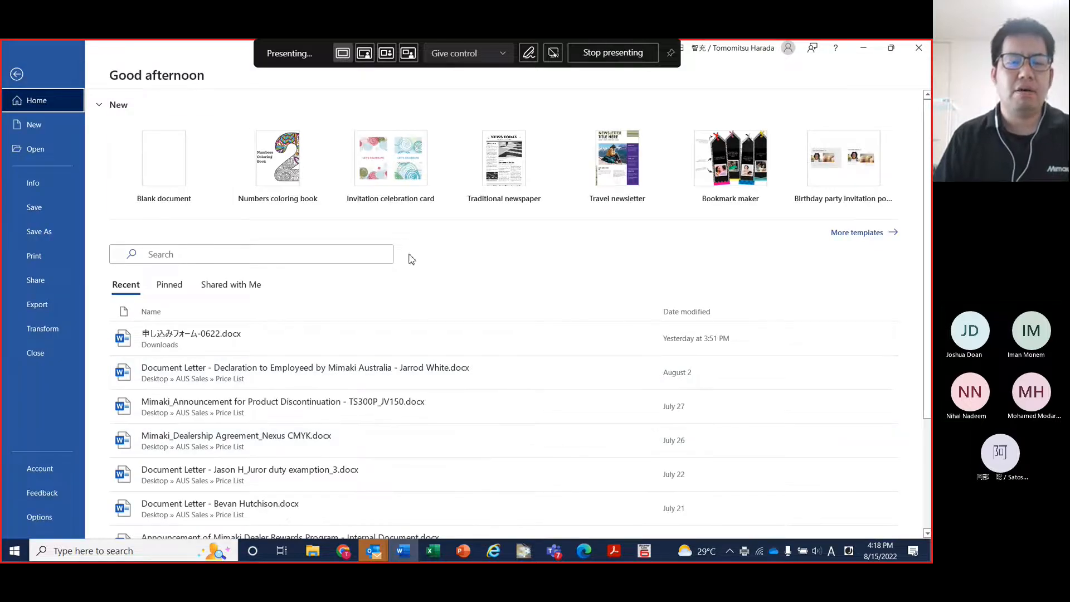
{"action": "left_click", "coordinate": [16, 74]}
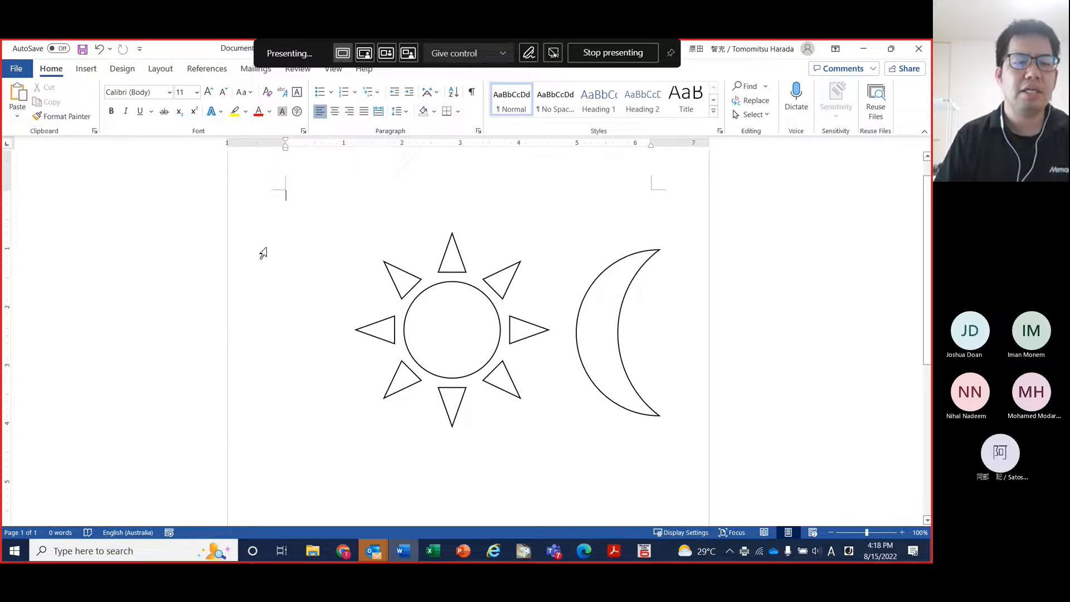
Start adding another printer from the document's print settings, specifying that the wanted printer isn't listed
{"action": "left_click", "coordinate": [17, 72]}
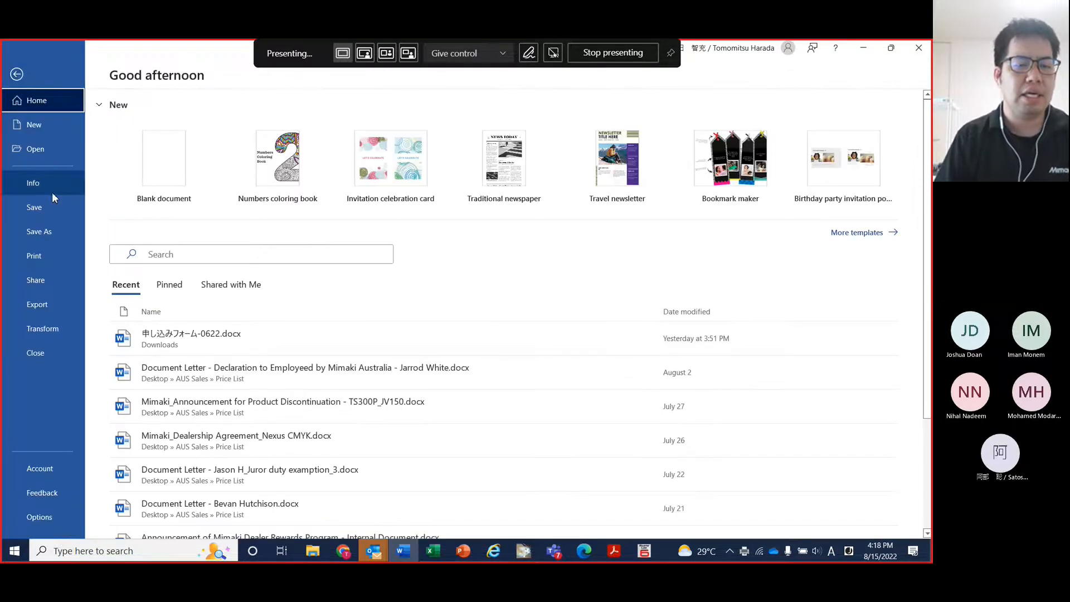
{"action": "left_click", "coordinate": [39, 263]}
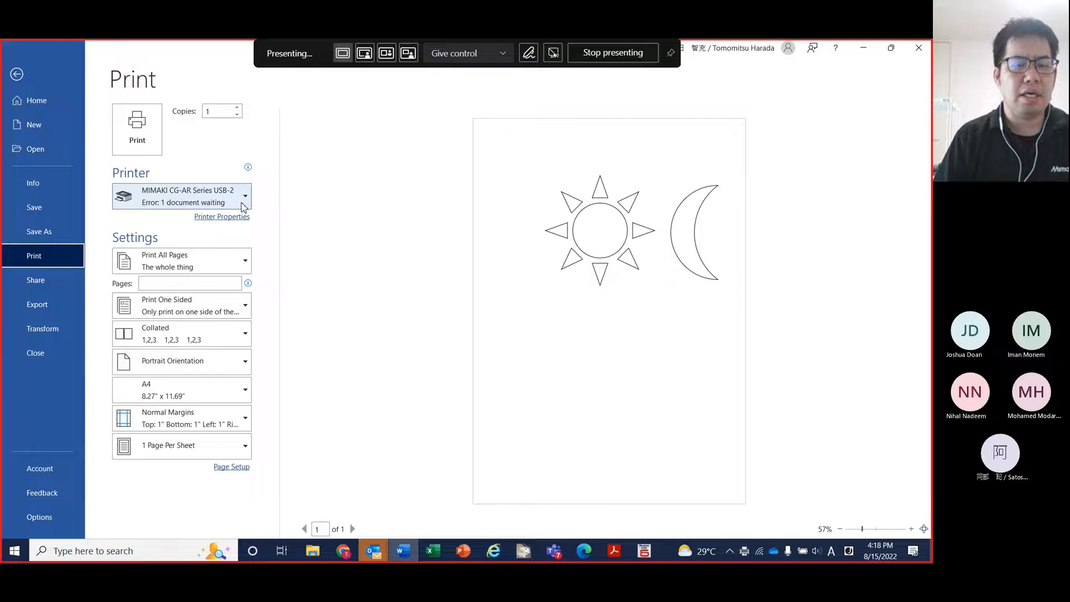
{"action": "left_click", "coordinate": [243, 207]}
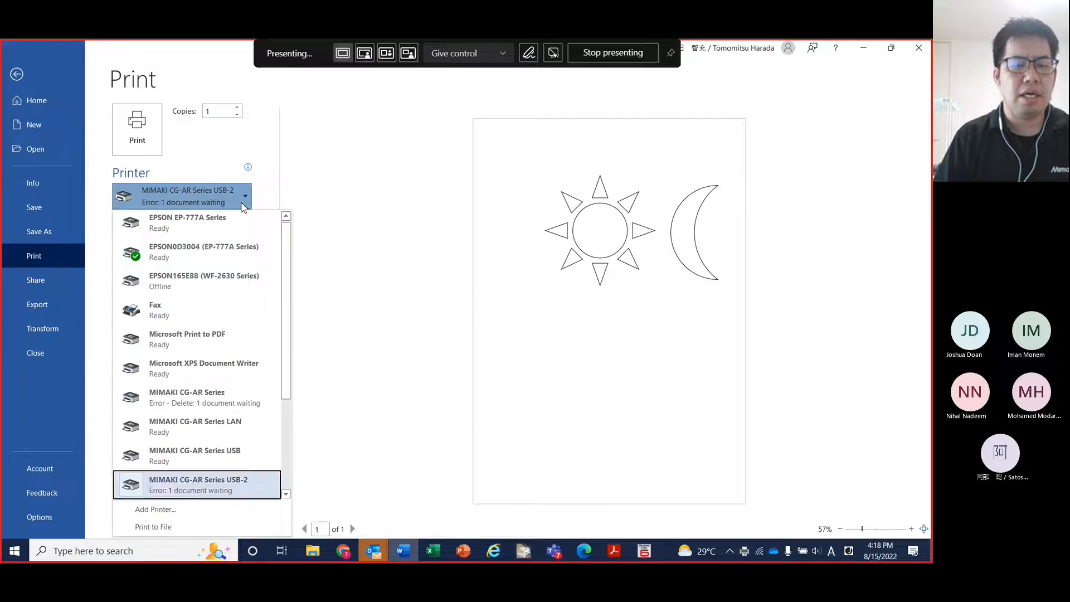
{"action": "left_click", "coordinate": [155, 508]}
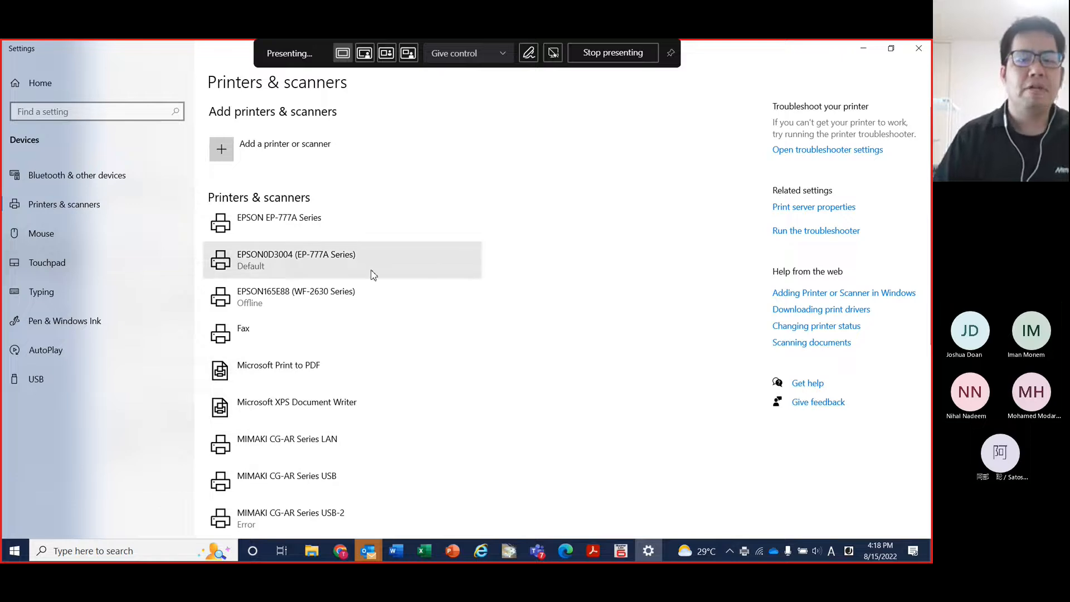
{"action": "left_click", "coordinate": [223, 154]}
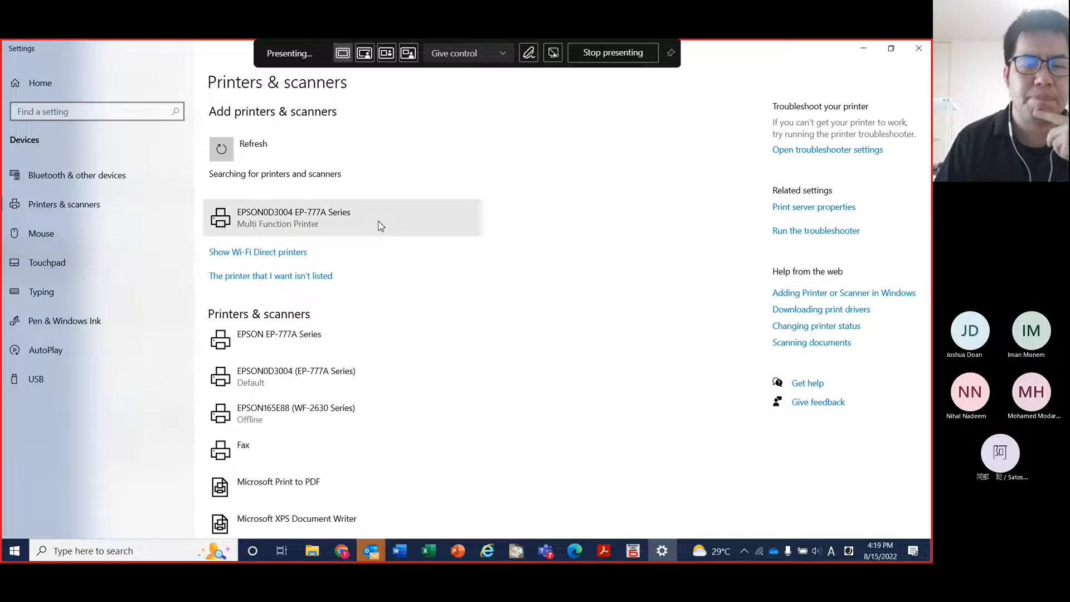
{"action": "left_click", "coordinate": [259, 278]}
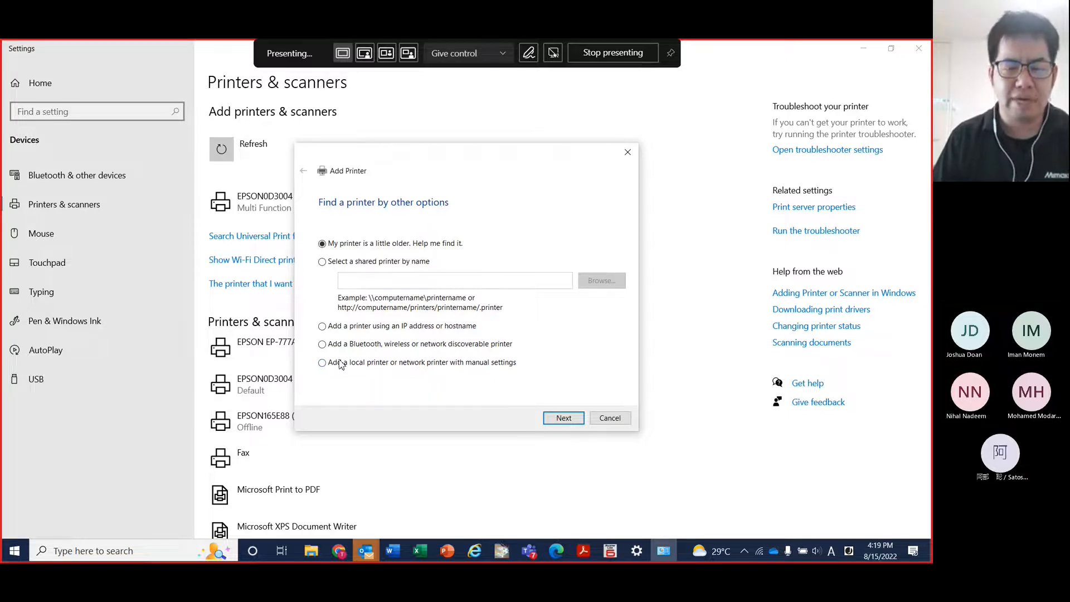
Choose to add a local or network printer with manual settings, using the existing port LPT1: (Printer Port)
{"action": "left_click", "coordinate": [322, 363]}
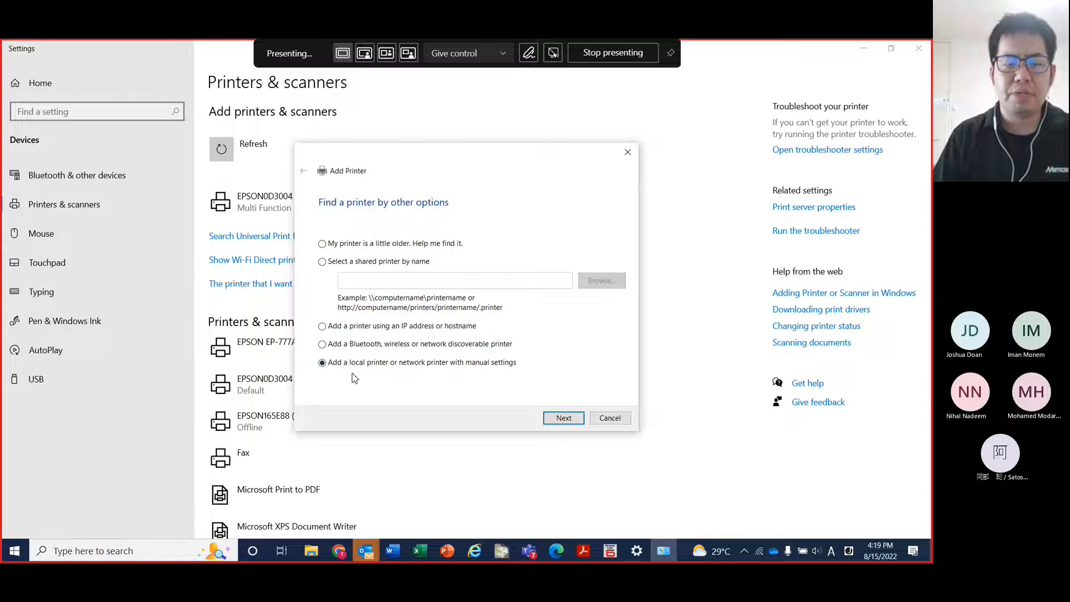
{"action": "left_click", "coordinate": [564, 419]}
{"action": "left_click", "coordinate": [485, 252]}
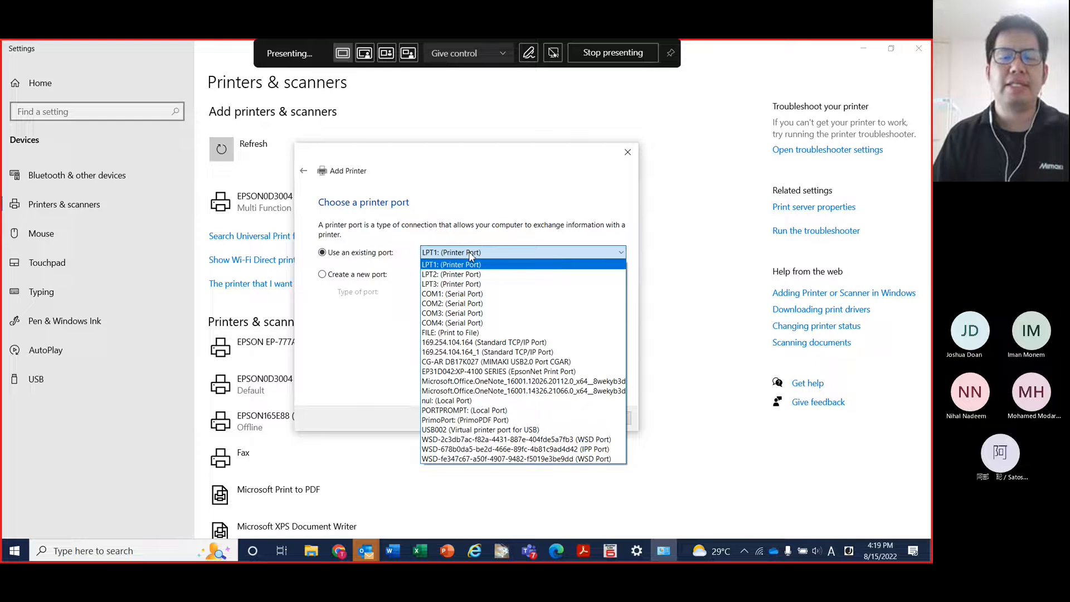
{"action": "left_click", "coordinate": [470, 254]}
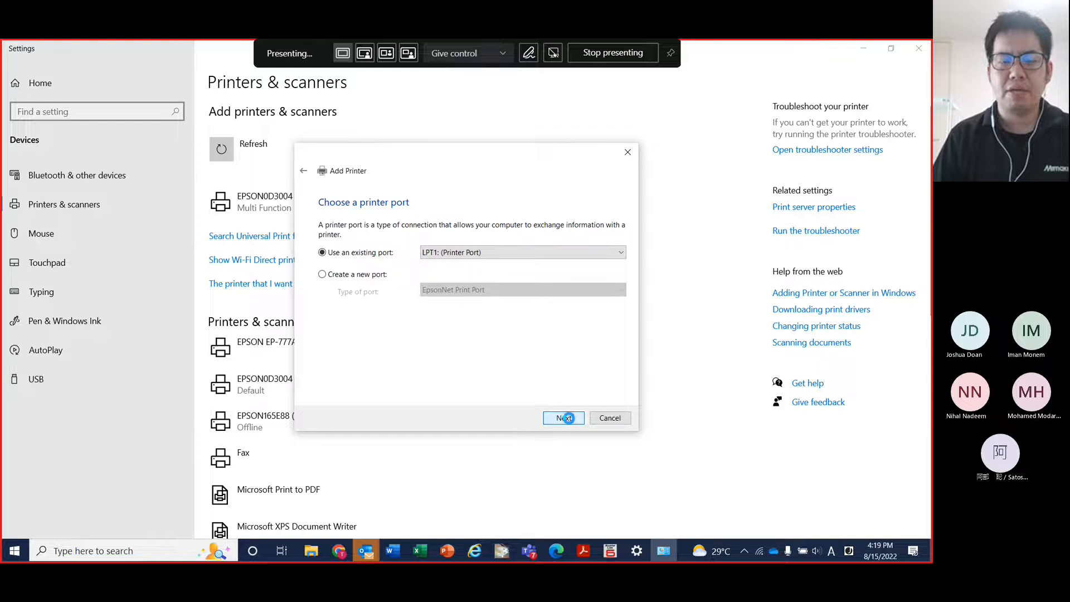
{"action": "left_click", "coordinate": [568, 420]}
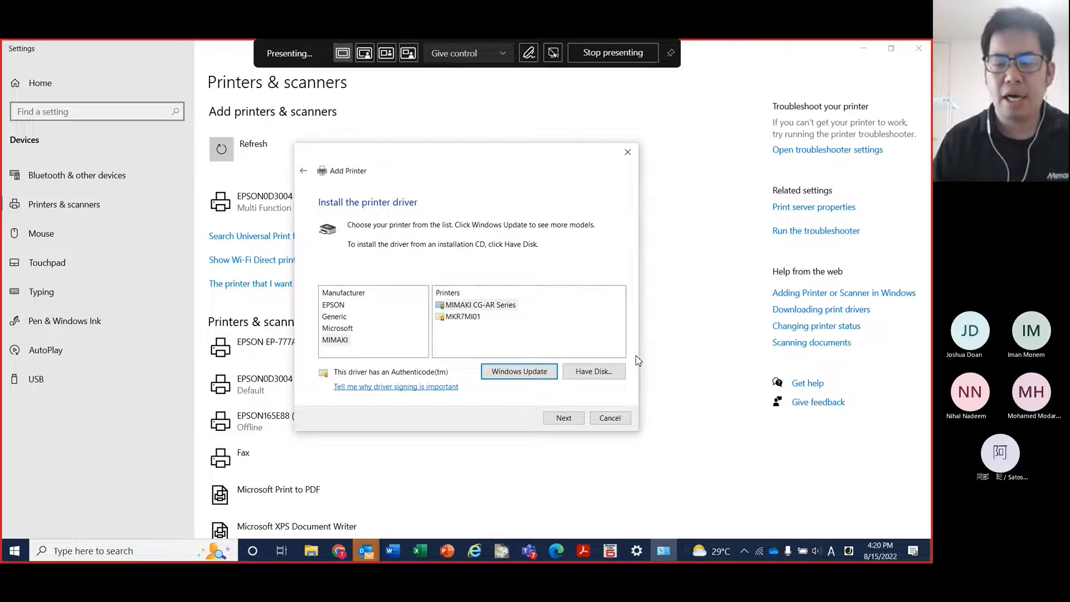
Look through the manufacturers, select the MIMAKI CG-AR Series driver, and use the driver that is currently installed
{"action": "left_click", "coordinate": [330, 306]}
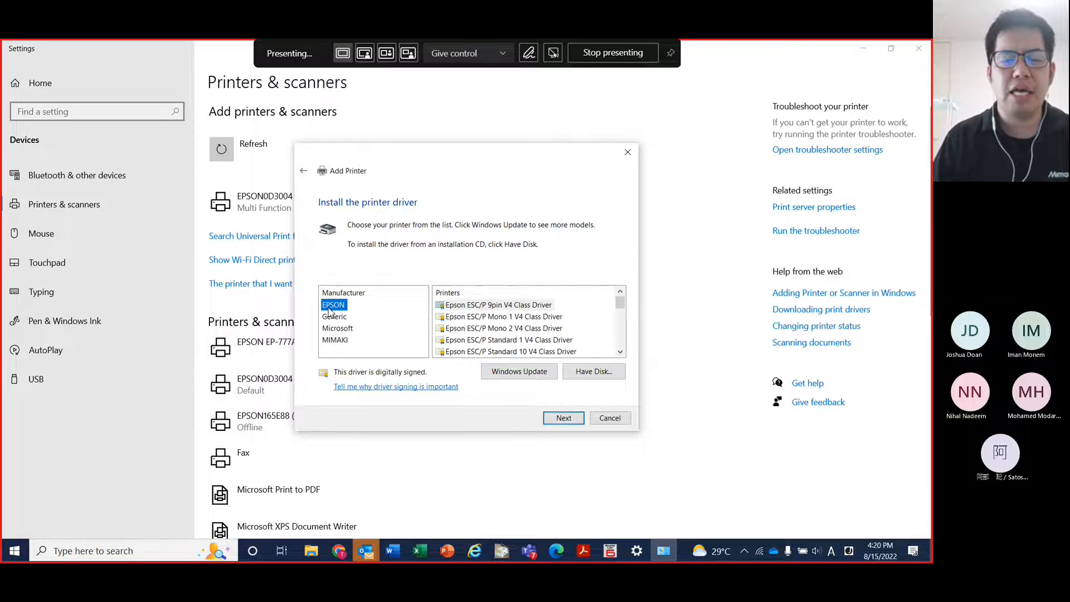
{"action": "scroll", "coordinate": [493, 318], "scroll_direction": "down", "scroll_amount": 5}
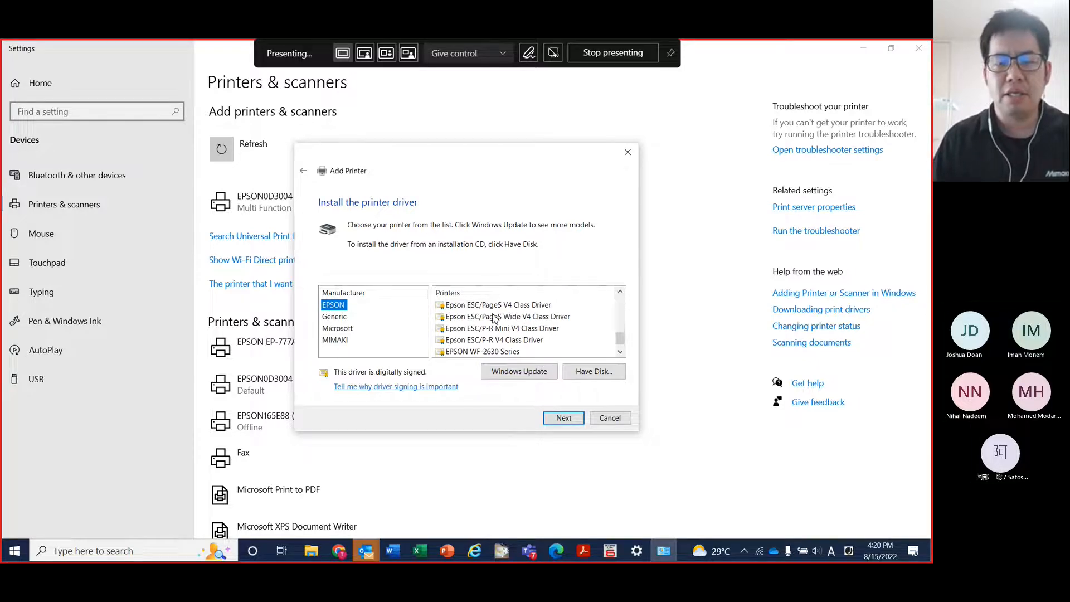
{"action": "scroll", "coordinate": [493, 318], "scroll_direction": "up", "scroll_amount": 5}
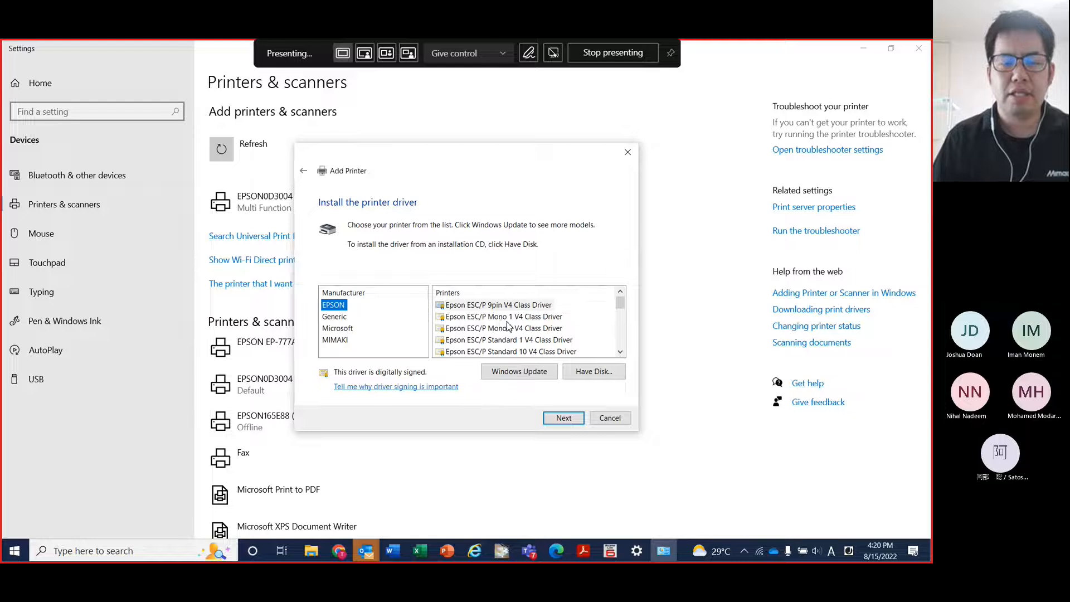
{"action": "left_click", "coordinate": [329, 317]}
{"action": "left_click", "coordinate": [334, 340]}
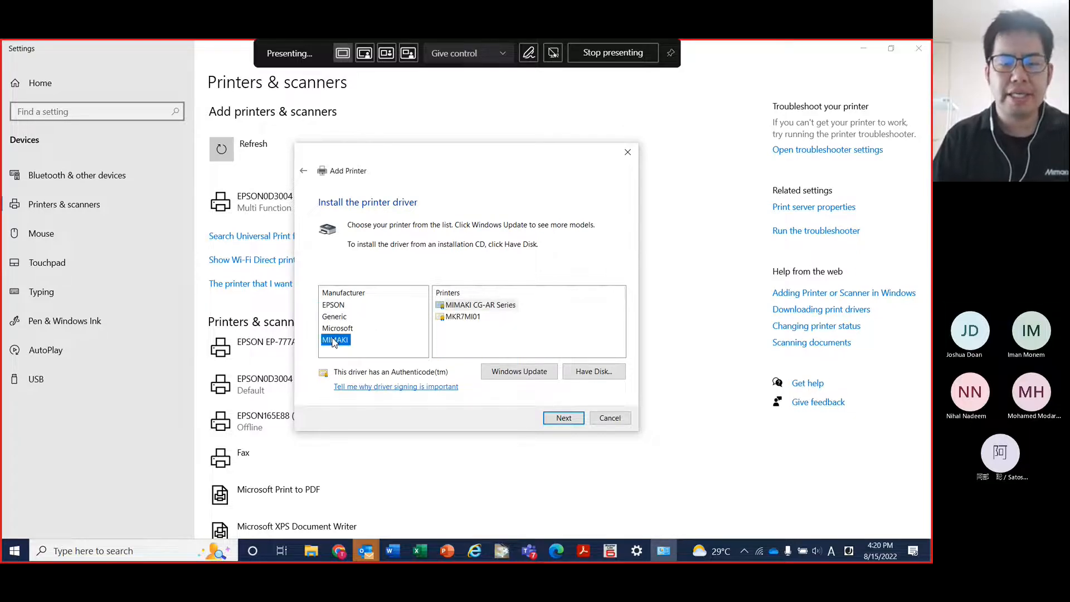
{"action": "left_click", "coordinate": [495, 311]}
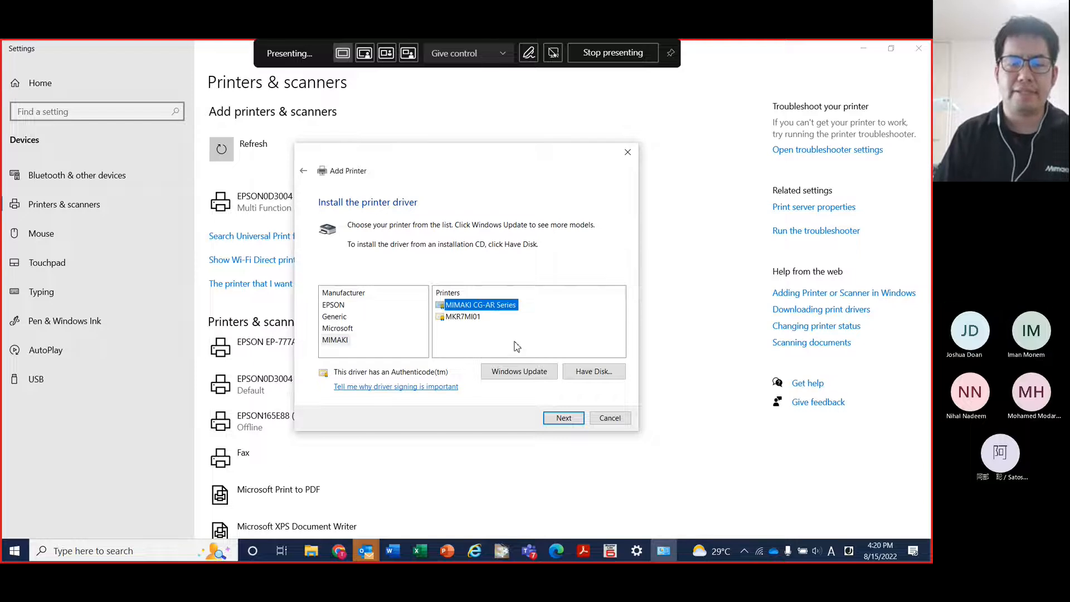
{"action": "left_click", "coordinate": [560, 419]}
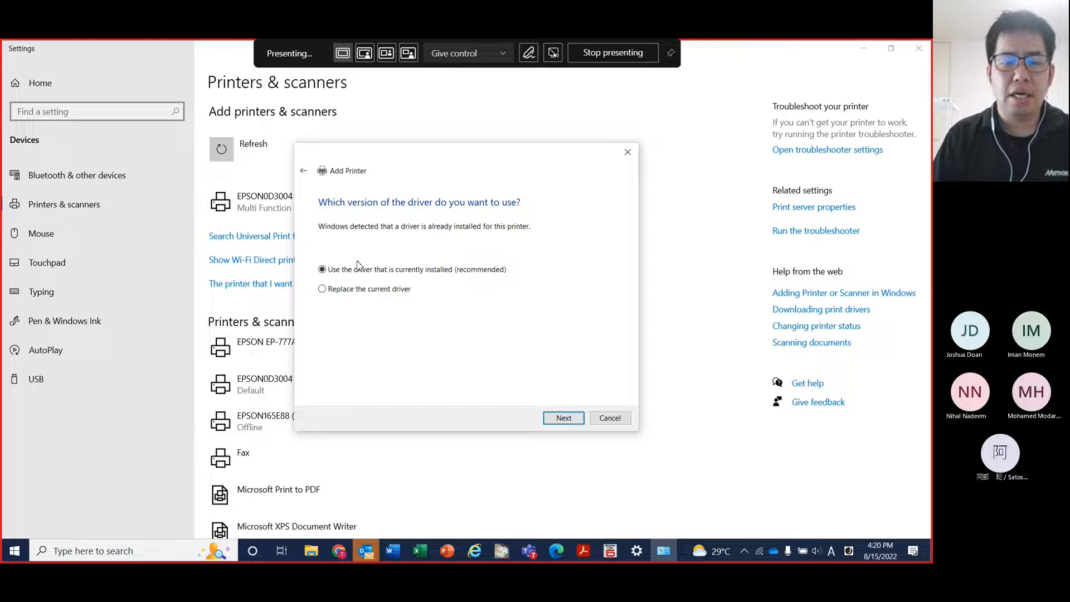
{"action": "left_click", "coordinate": [564, 420]}
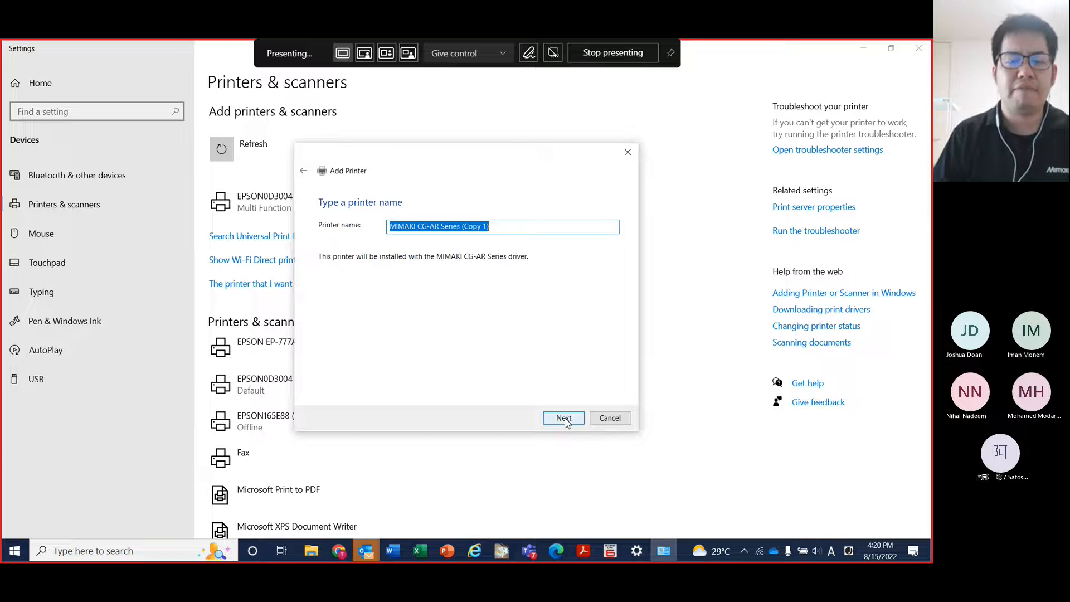
Name the printer MIMAKI CG-AR Series LAN-2, leave it unshared, and finish adding it
{"action": "left_click", "coordinate": [530, 229]}
{"action": "key", "text": "BackSpace"}
{"action": "key", "text": "BackSpace"}
{"action": "key", "text": "BackSpace"}
{"action": "key", "text": "BackSpace"}
{"action": "key", "text": "BackSpace"}
{"action": "key", "text": "BackSpace"}
{"action": "key", "text": "BackSpace"}
{"action": "key", "text": "BackSpace"}
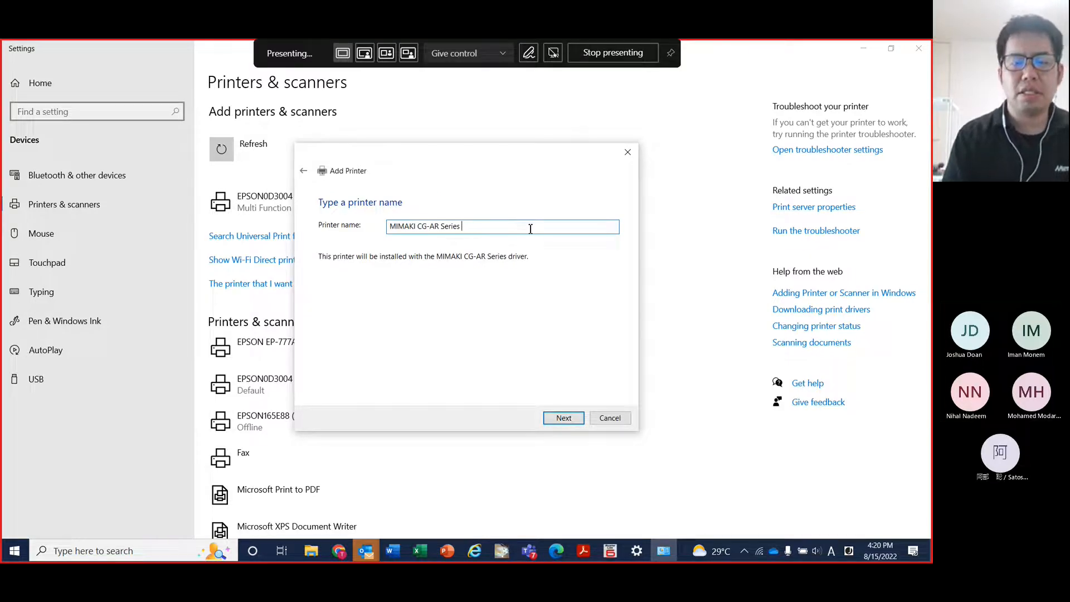
{"action": "type", "text": "LAN"}
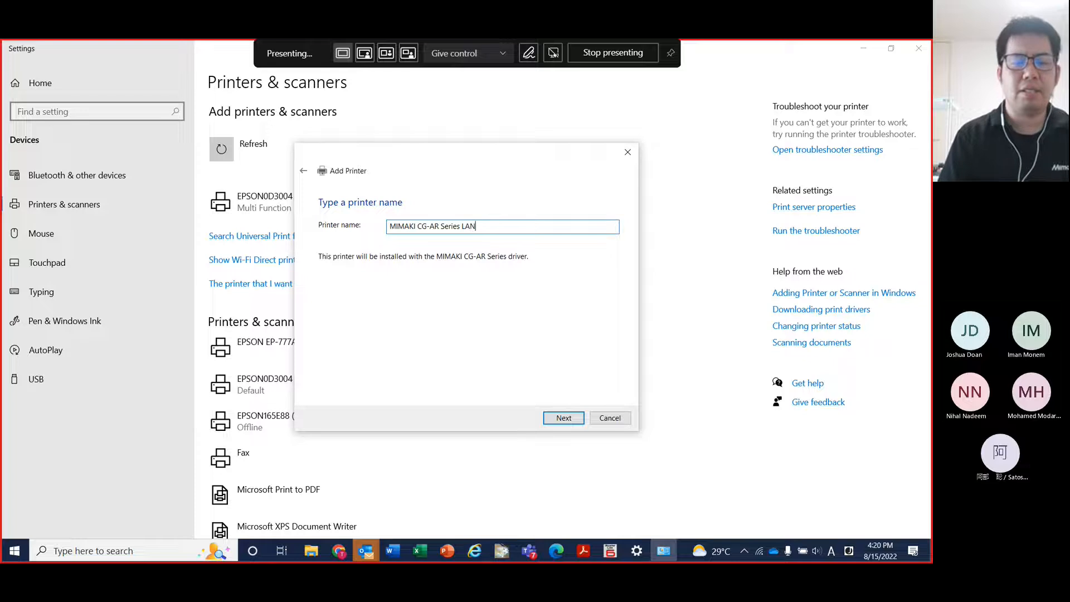
{"action": "type", "text": "-2"}
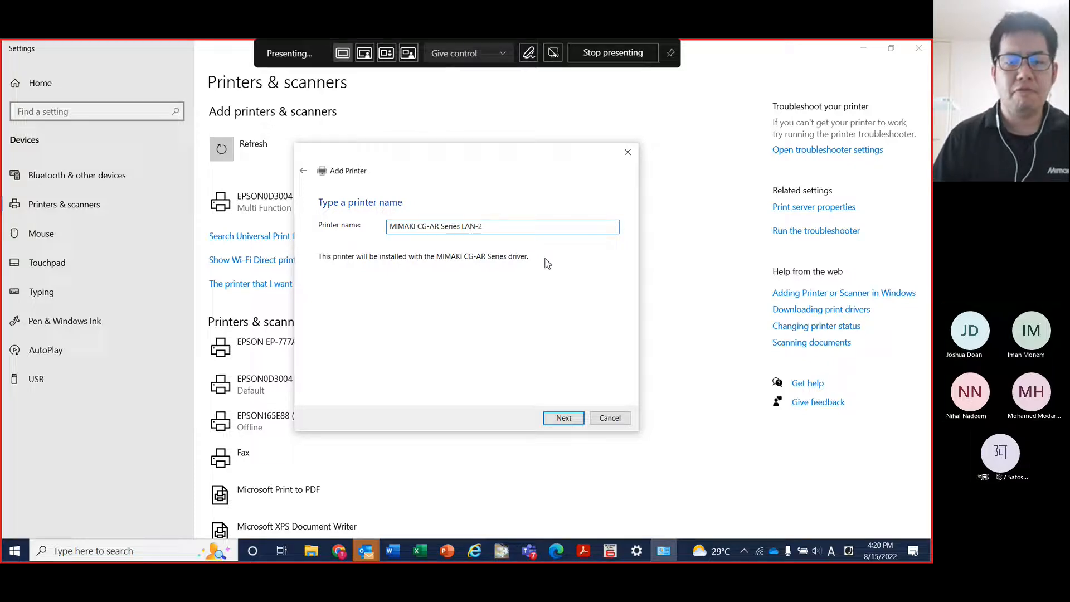
{"action": "left_click", "coordinate": [563, 419]}
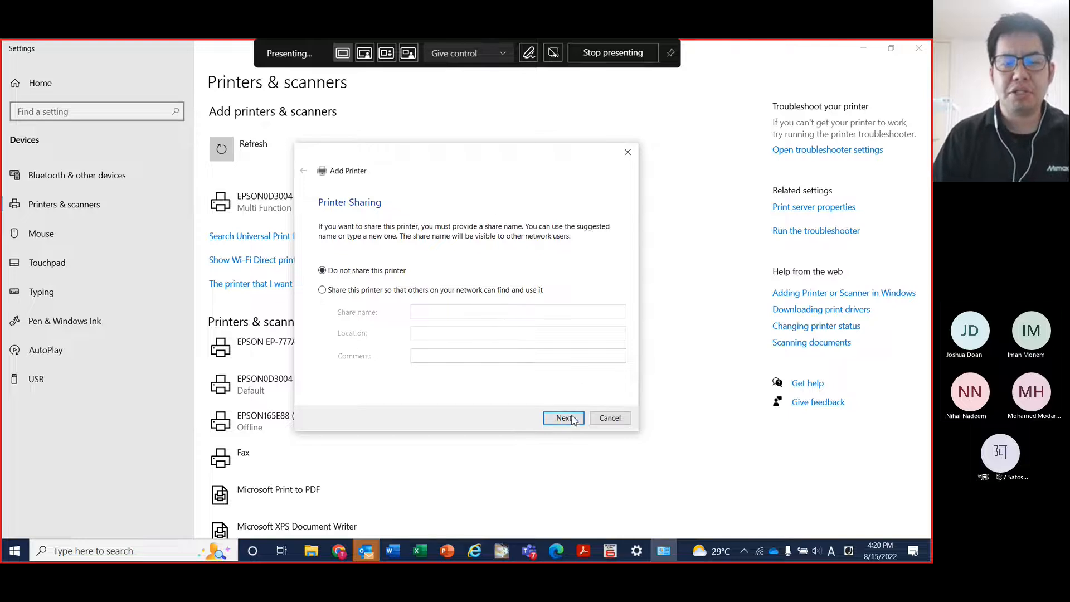
{"action": "left_click", "coordinate": [563, 420]}
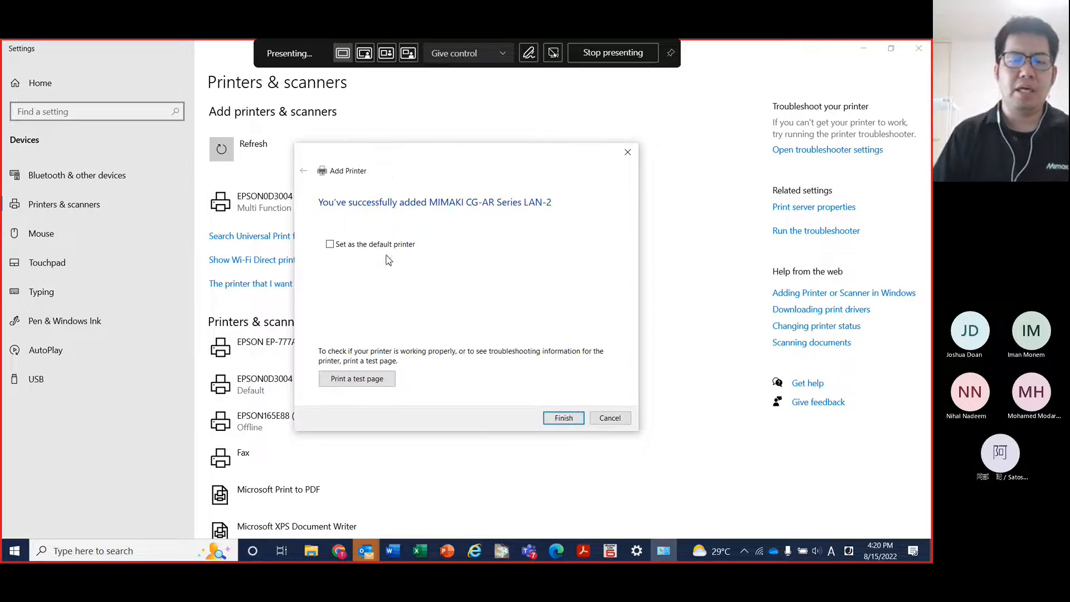
{"action": "left_click", "coordinate": [563, 419]}
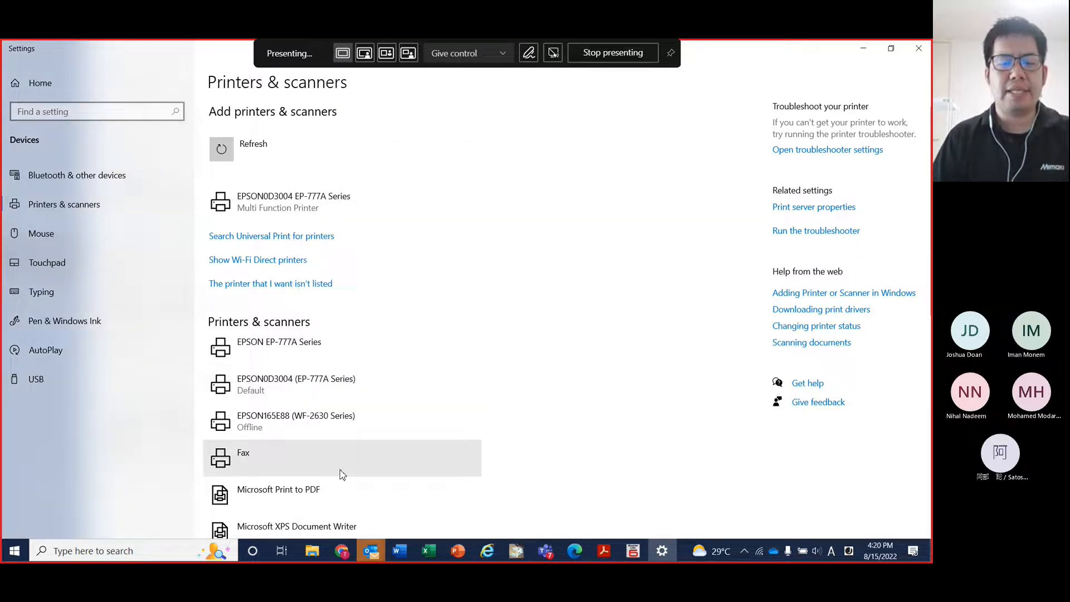
Switch to Word and choose MIMAKI CG-AR Series LAN-2 as the printer for the document
{"action": "left_click", "coordinate": [399, 551]}
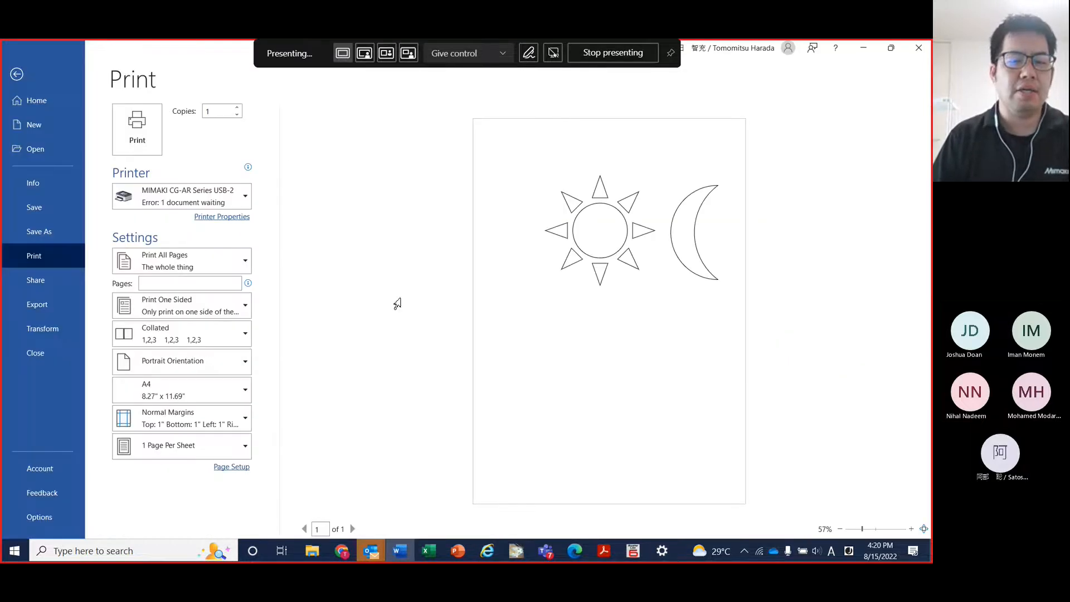
{"action": "left_click", "coordinate": [246, 198]}
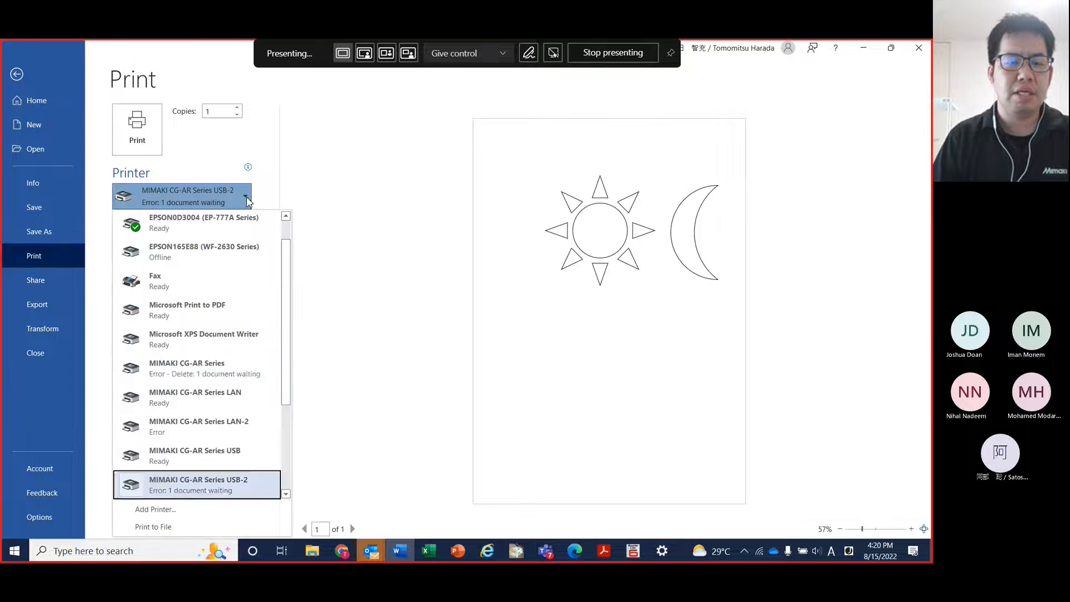
{"action": "scroll", "coordinate": [204, 378], "scroll_direction": "down", "scroll_amount": 1}
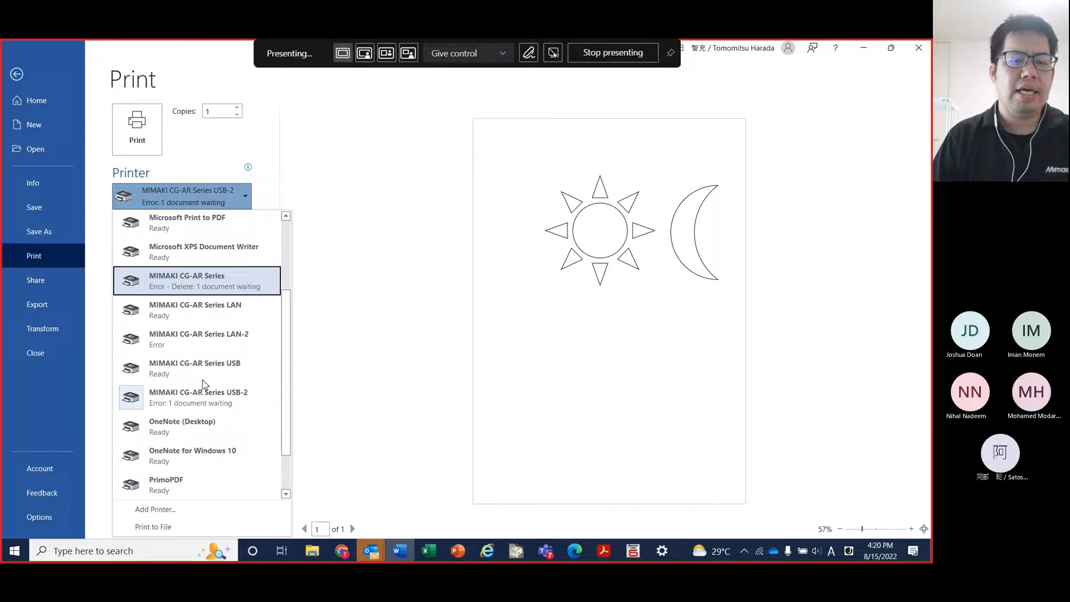
{"action": "left_click", "coordinate": [219, 348]}
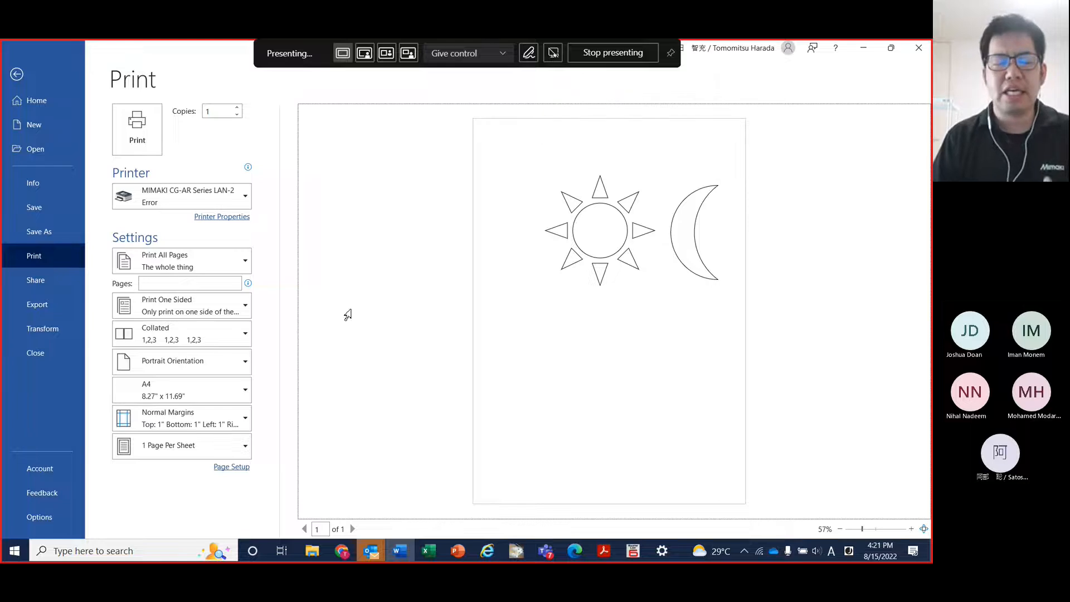
Switch to Chrome, return to the CG-AR Series download list on the Mimaki site, and look through the available manuals
{"action": "left_click", "coordinate": [343, 550]}
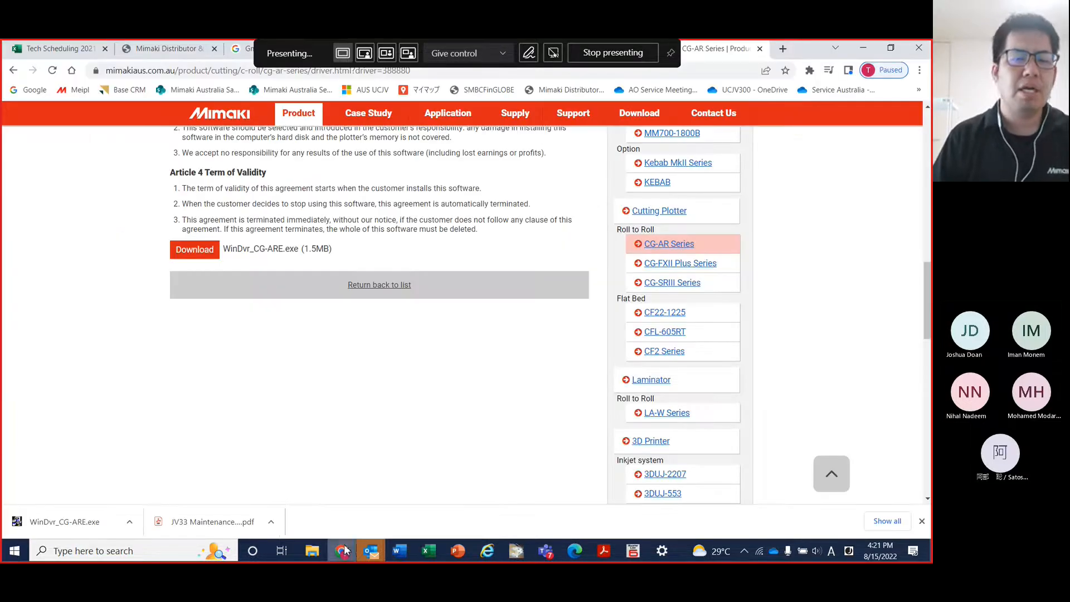
{"action": "scroll", "coordinate": [114, 331], "scroll_direction": "up", "scroll_amount": 10}
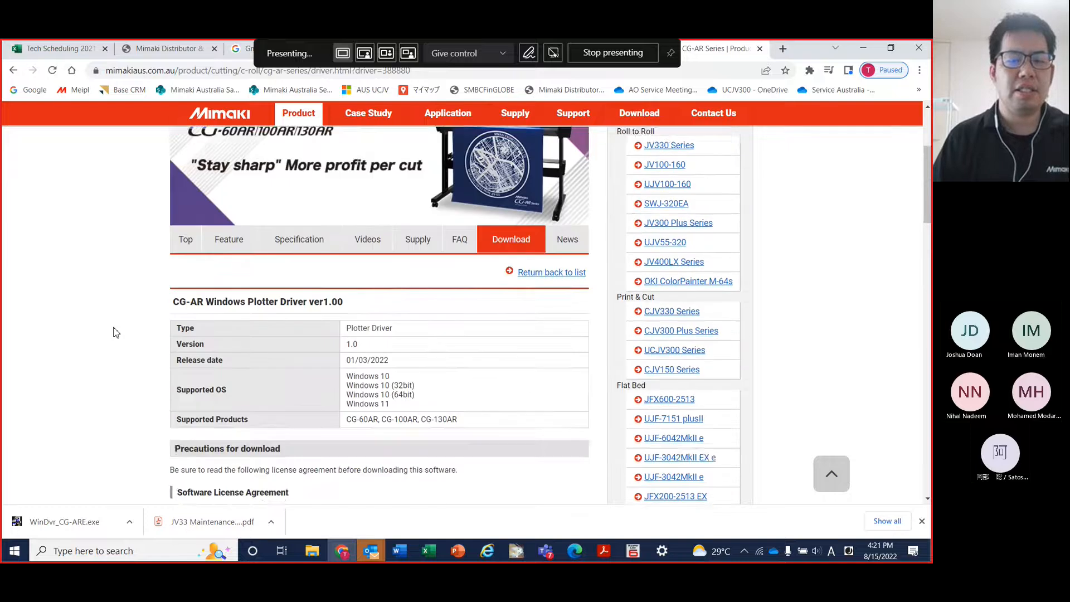
{"action": "scroll", "coordinate": [114, 332], "scroll_direction": "up", "scroll_amount": 2}
{"action": "left_click", "coordinate": [508, 306]}
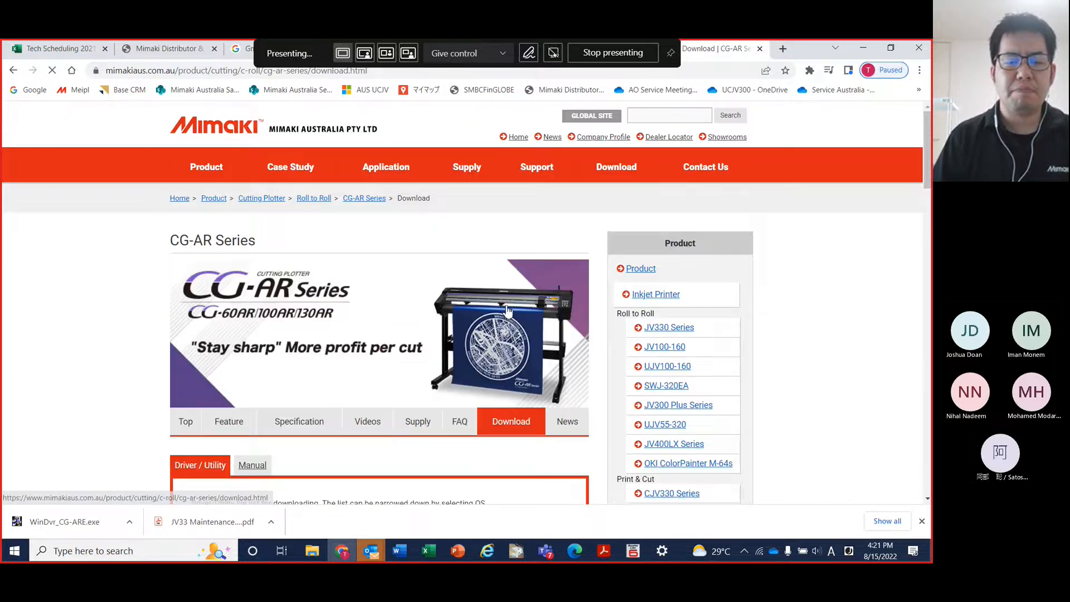
{"action": "scroll", "coordinate": [365, 418], "scroll_direction": "down", "scroll_amount": 2}
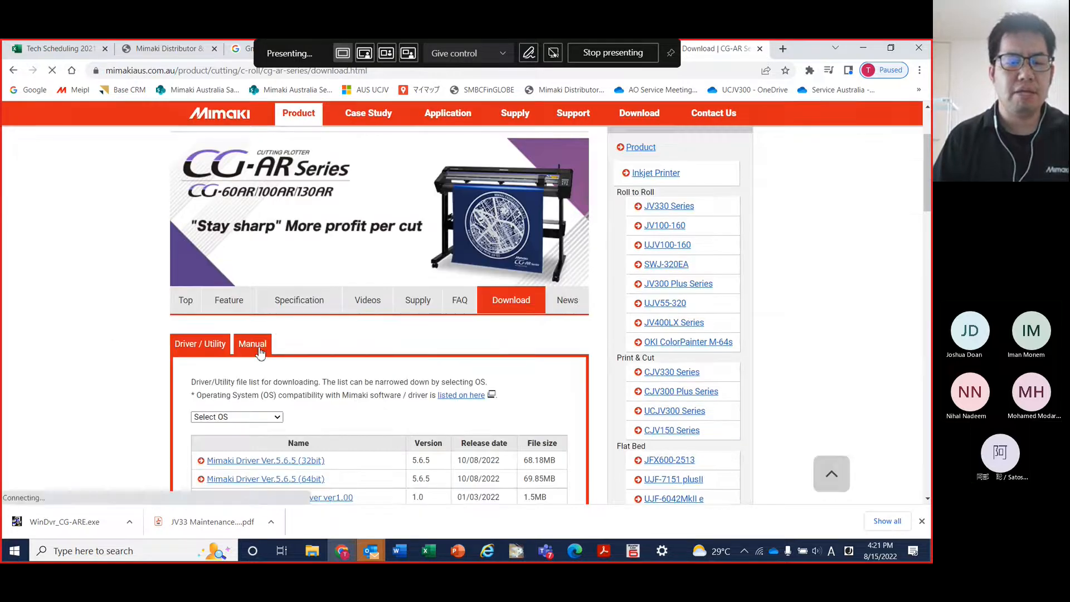
{"action": "left_click", "coordinate": [259, 352]}
{"action": "scroll", "coordinate": [287, 365], "scroll_direction": "down", "scroll_amount": 6}
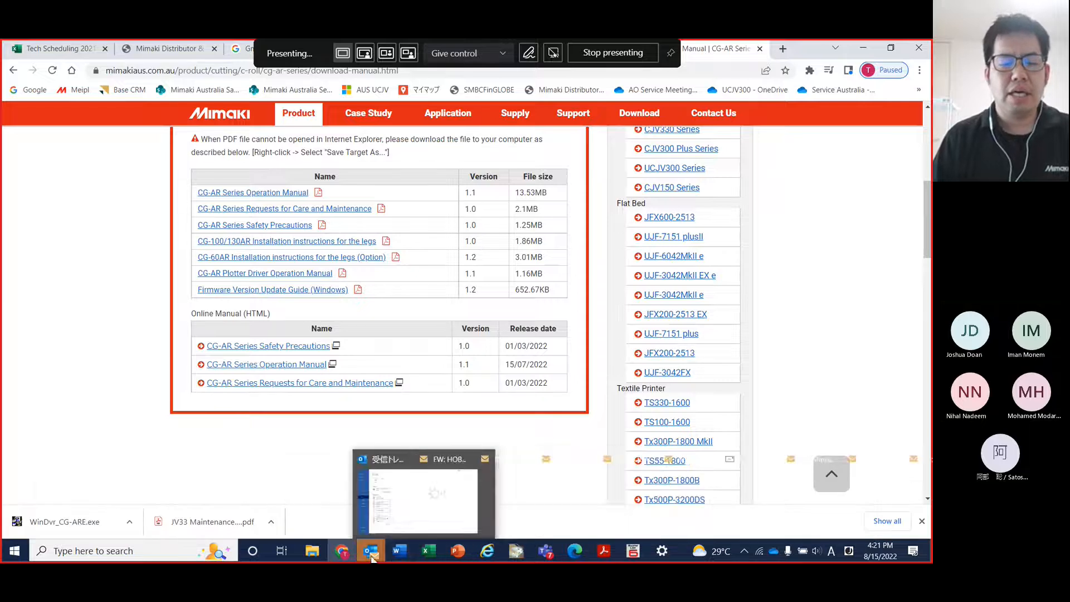
Switch to Windows Printers & scanners settings and open the printer properties of MIMAKI CG-AR Series LAN-2
{"action": "left_click", "coordinate": [440, 504]}
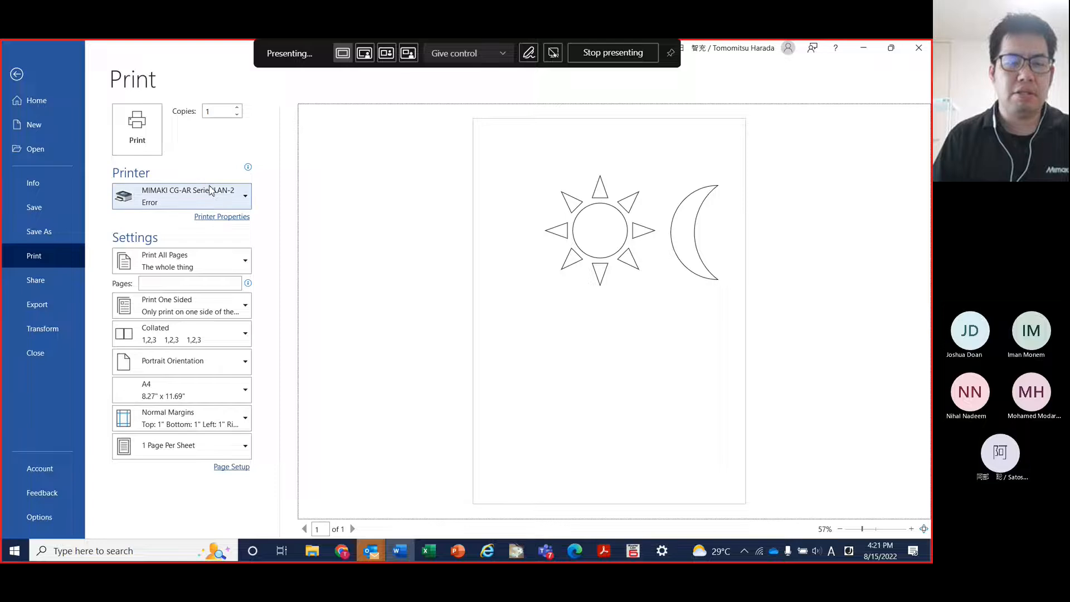
{"action": "left_click", "coordinate": [665, 553]}
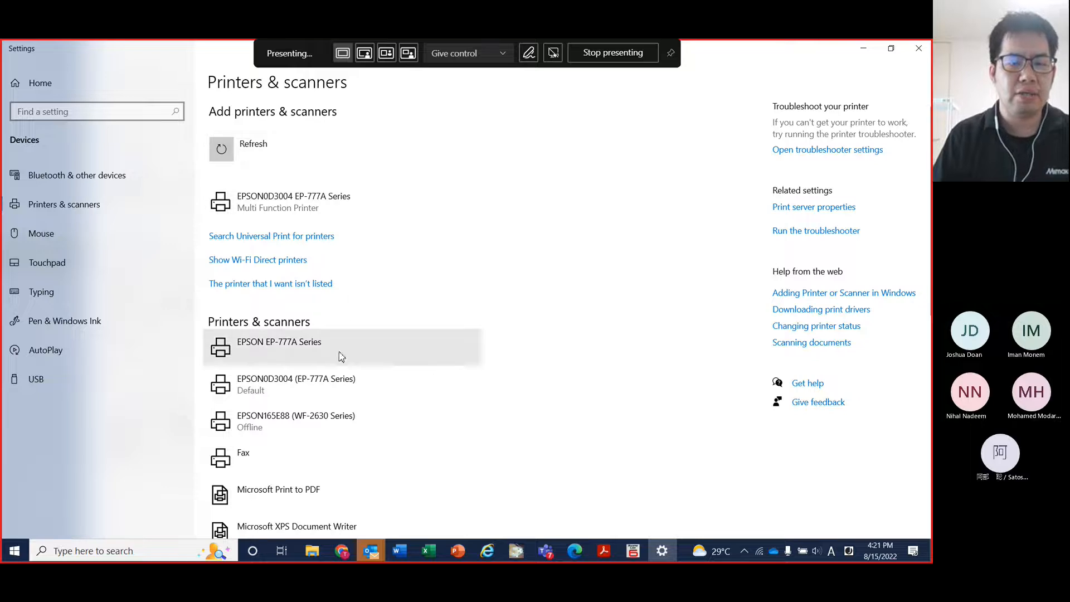
{"action": "scroll", "coordinate": [337, 354], "scroll_direction": "down", "scroll_amount": 3}
{"action": "scroll", "coordinate": [341, 356], "scroll_direction": "down", "scroll_amount": 3}
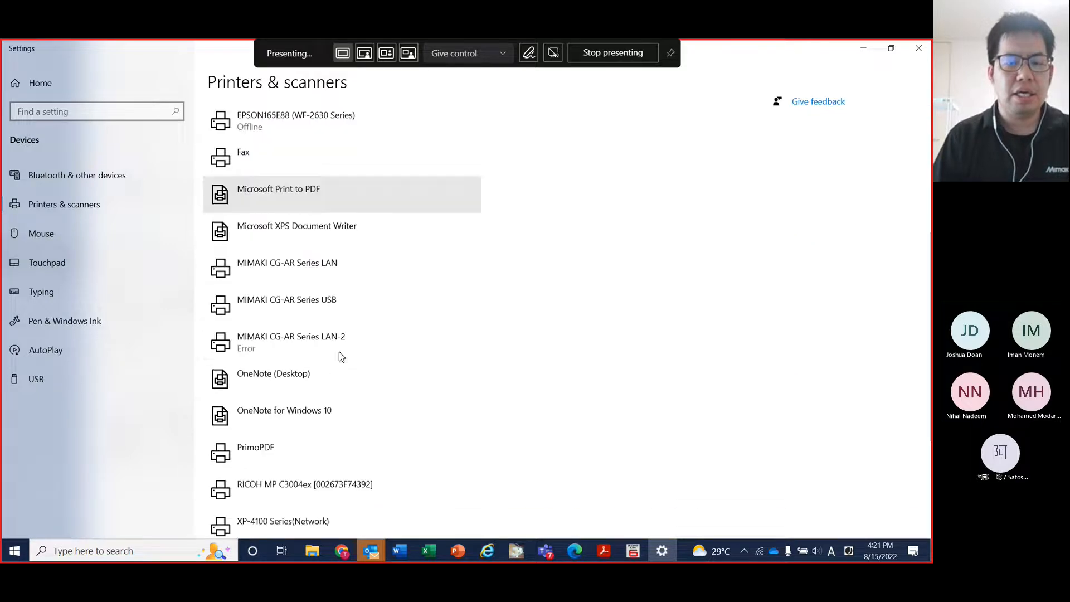
{"action": "left_click", "coordinate": [297, 347]}
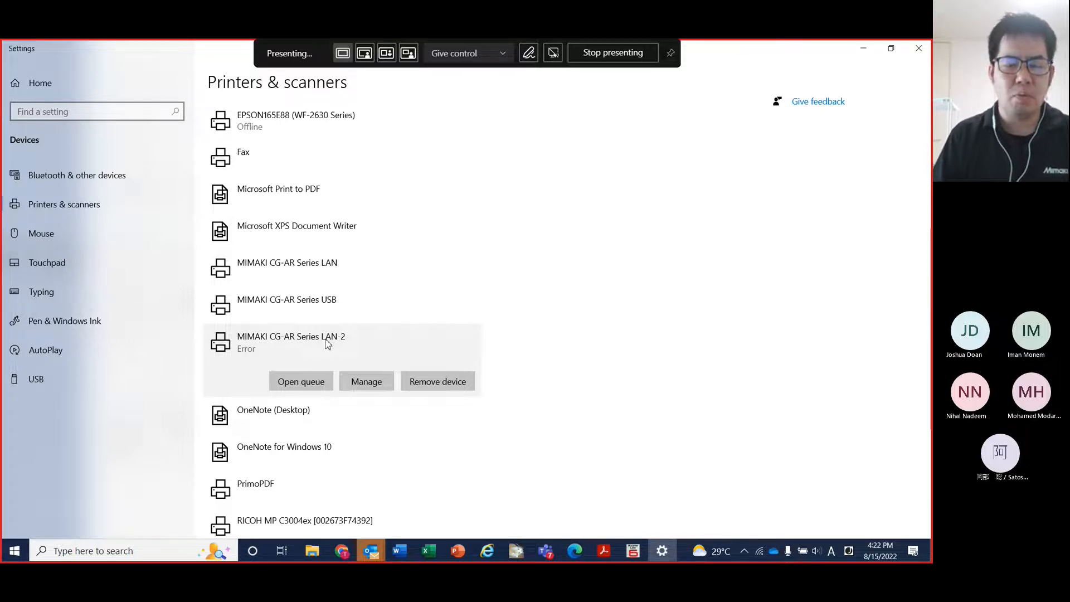
{"action": "left_click", "coordinate": [372, 384]}
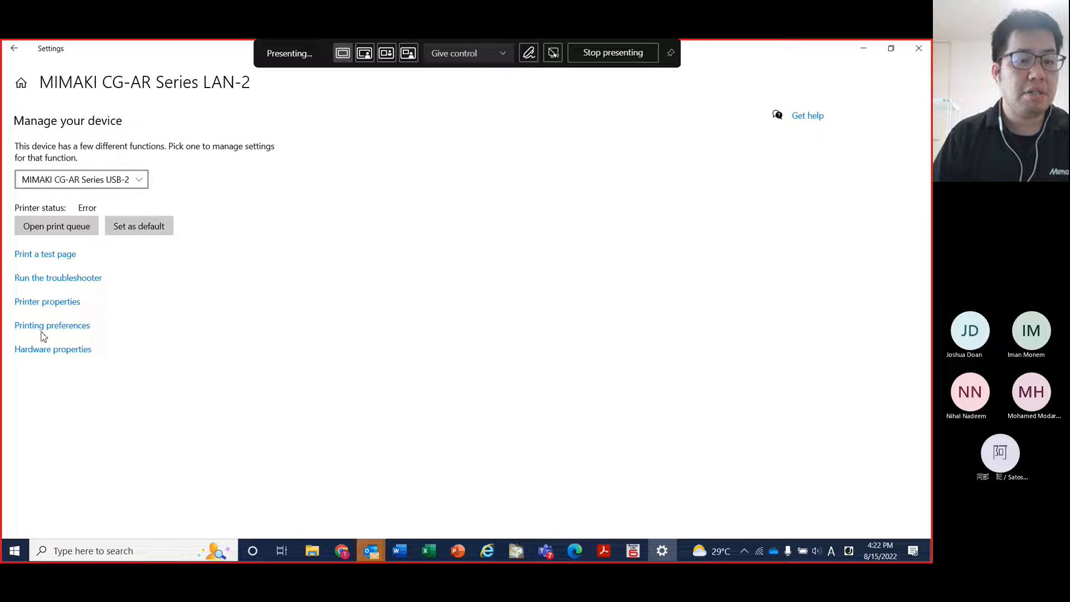
{"action": "left_click", "coordinate": [45, 306]}
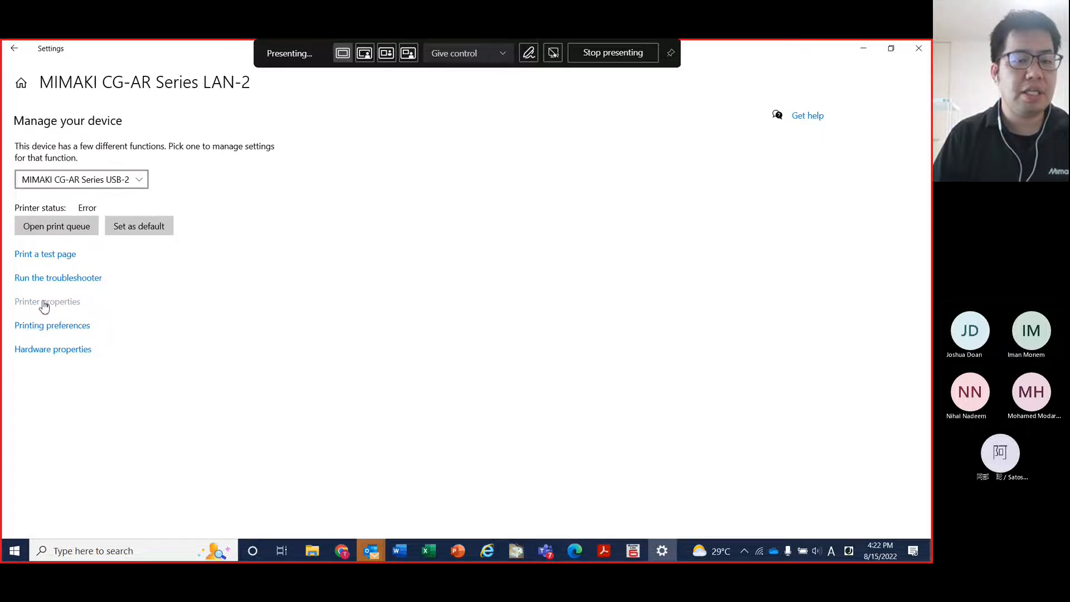
{"action": "left_click_drag", "start_coordinate": [142, 223], "coordinate": [351, 168]}
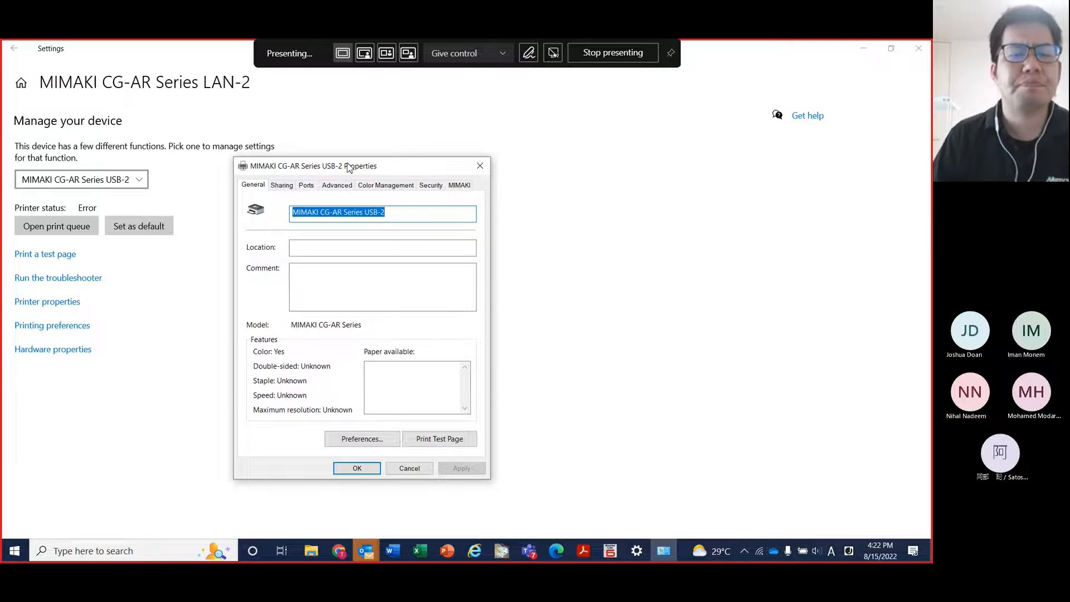
Review the printer's port assignments and the timeout configuration of port LPT1
{"action": "left_click", "coordinate": [308, 187]}
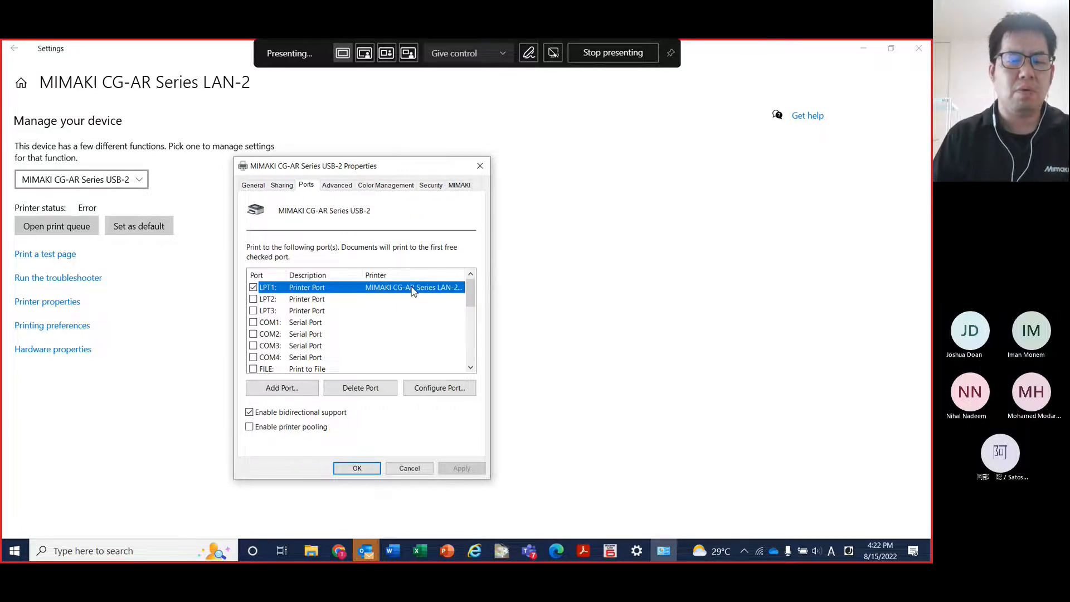
{"action": "left_click", "coordinate": [436, 388]}
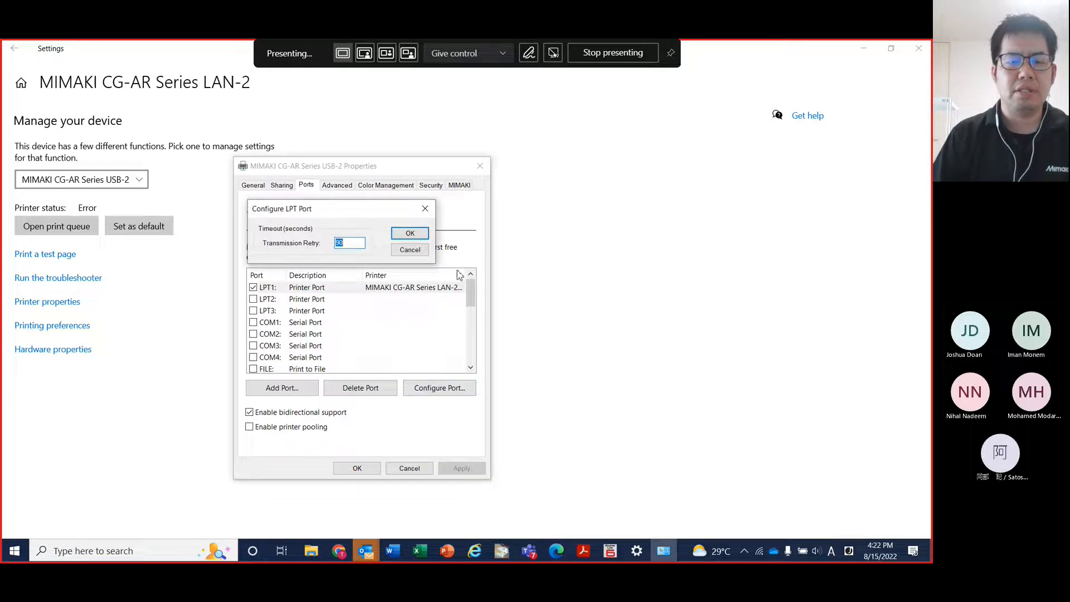
{"action": "left_click", "coordinate": [410, 249]}
Look through the available port types, choose Standard TCP/IP Port, and start adding a new port, first trying without an address
{"action": "left_click", "coordinate": [283, 389]}
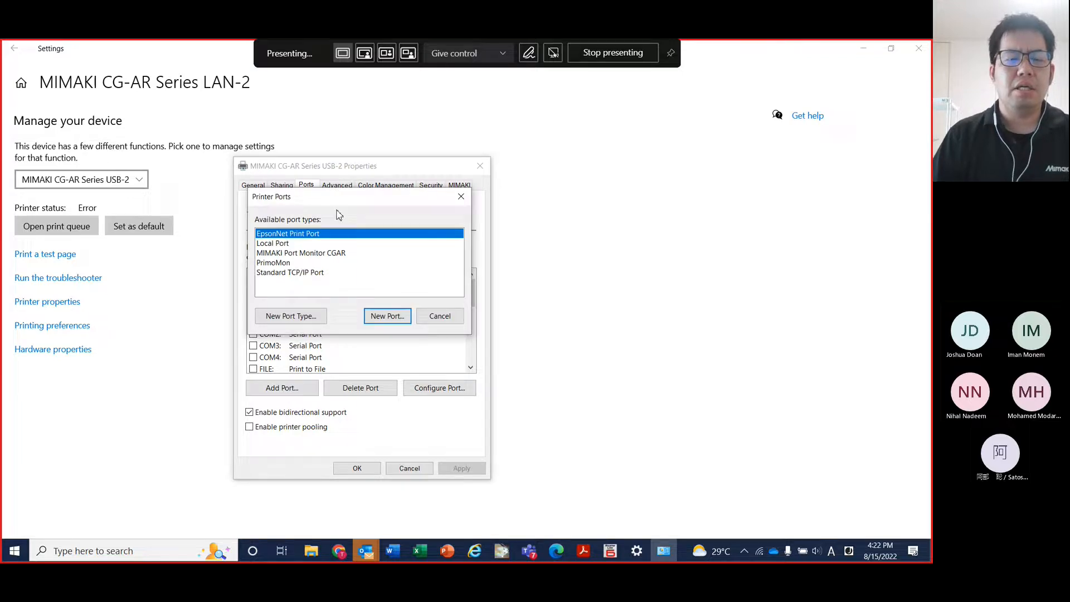
{"action": "left_click_drag", "start_coordinate": [323, 198], "coordinate": [560, 279]}
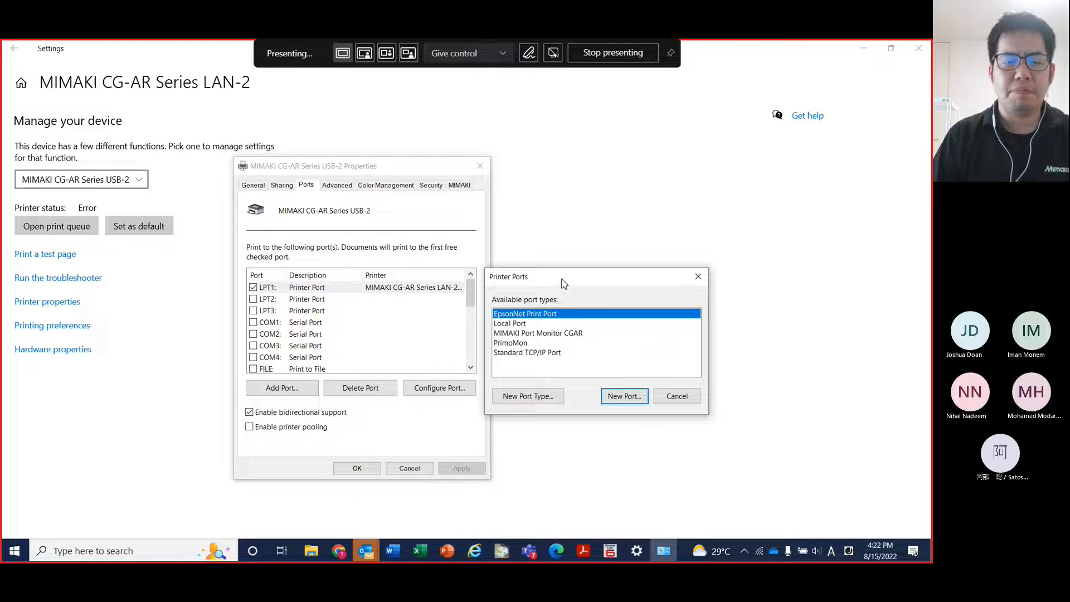
{"action": "left_click_drag", "start_coordinate": [568, 281], "coordinate": [338, 230]}
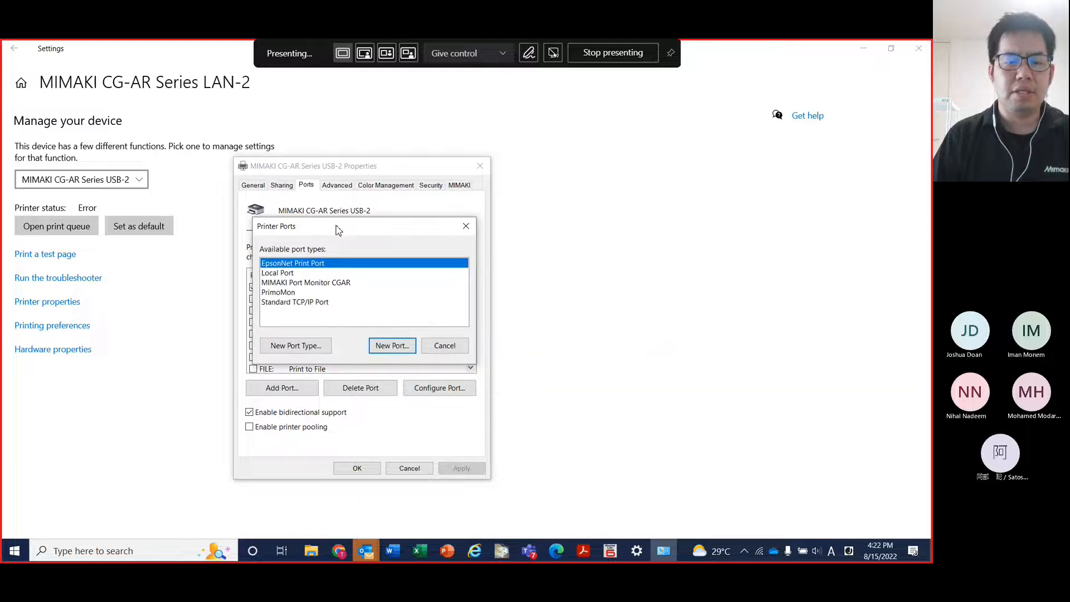
{"action": "left_click", "coordinate": [279, 273]}
{"action": "left_click", "coordinate": [282, 266]}
{"action": "left_click", "coordinate": [283, 283]}
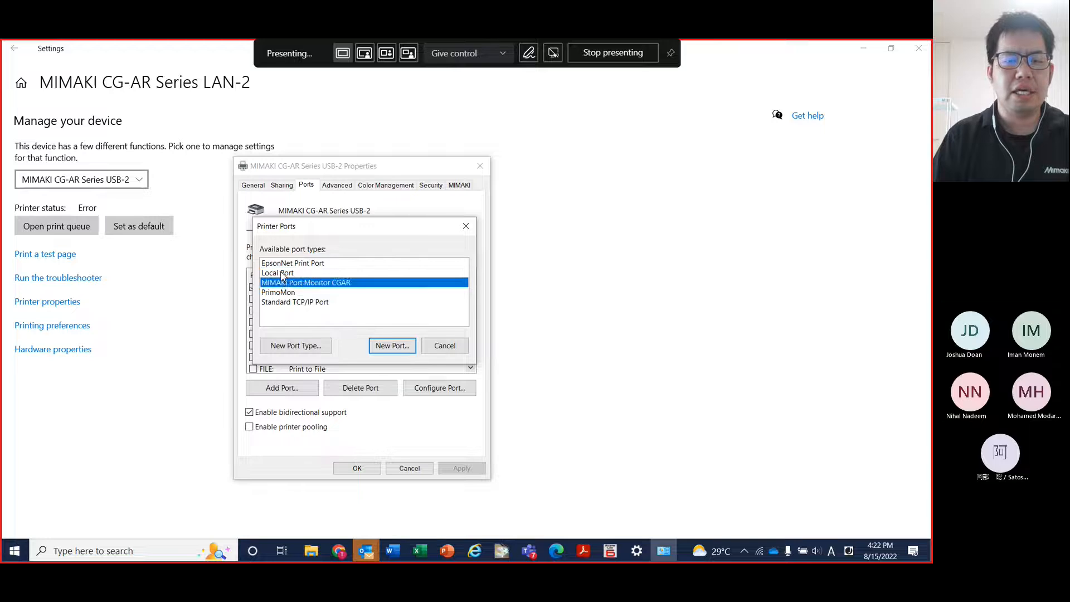
{"action": "left_click", "coordinate": [283, 292]}
{"action": "left_click", "coordinate": [284, 302]}
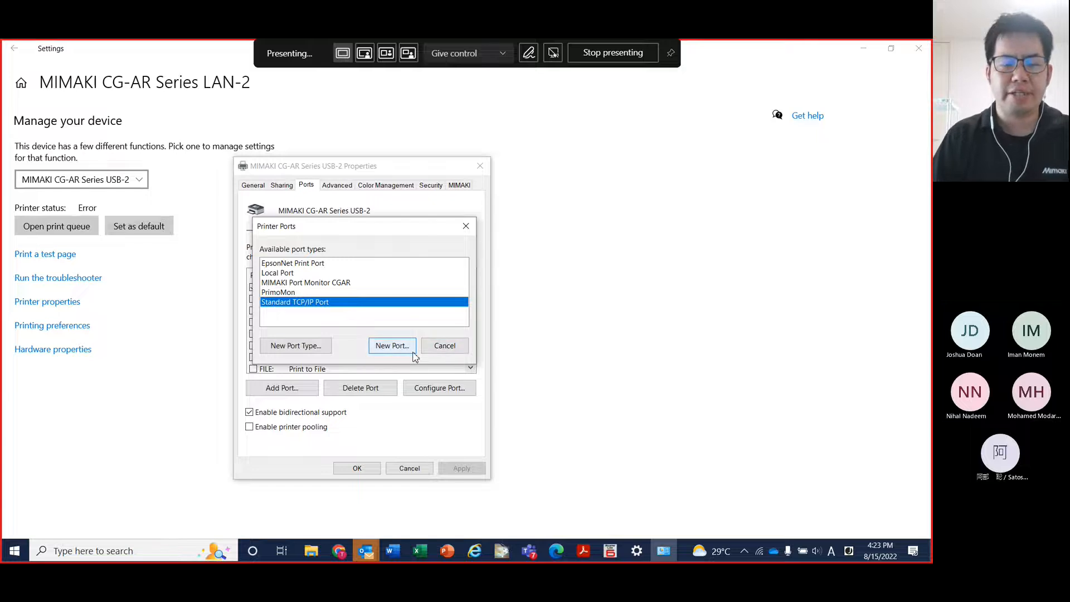
{"action": "left_click", "coordinate": [391, 345]}
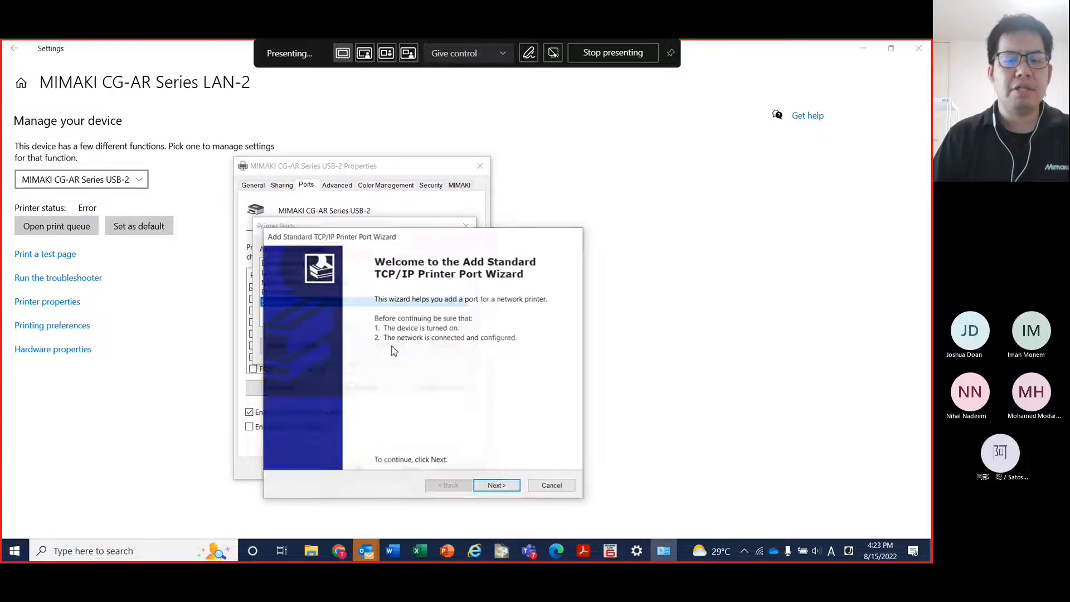
{"action": "left_click_drag", "start_coordinate": [388, 227], "coordinate": [364, 186]}
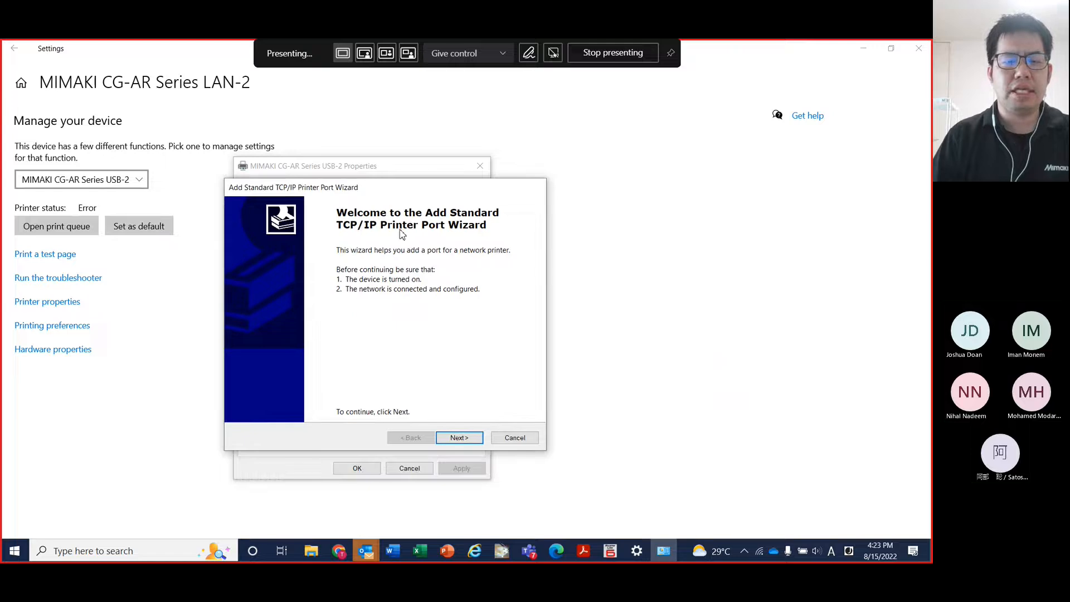
{"action": "left_click", "coordinate": [461, 438]}
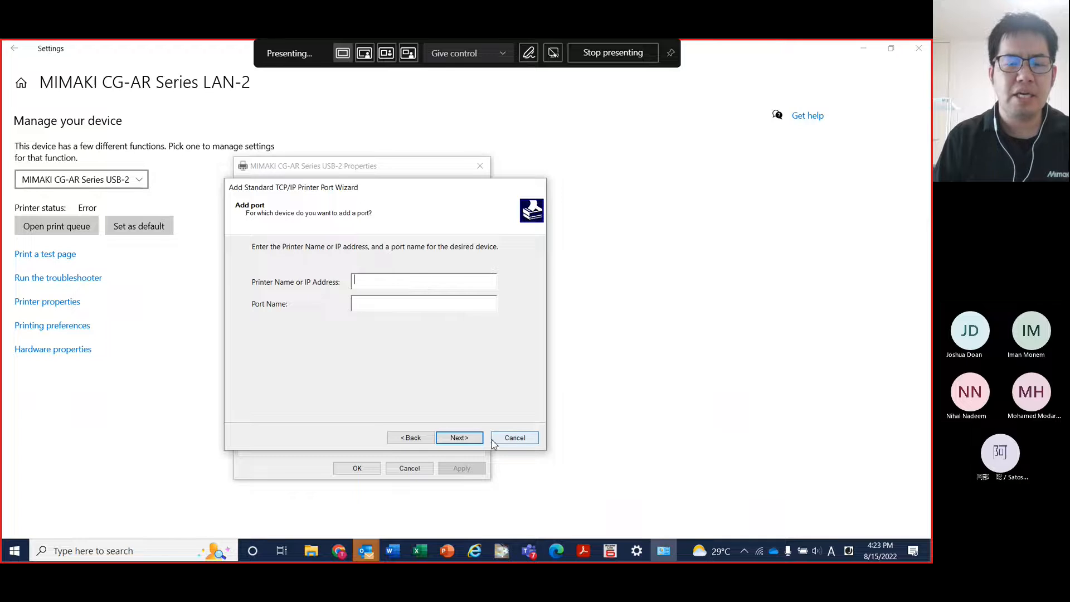
{"action": "left_click", "coordinate": [460, 438]}
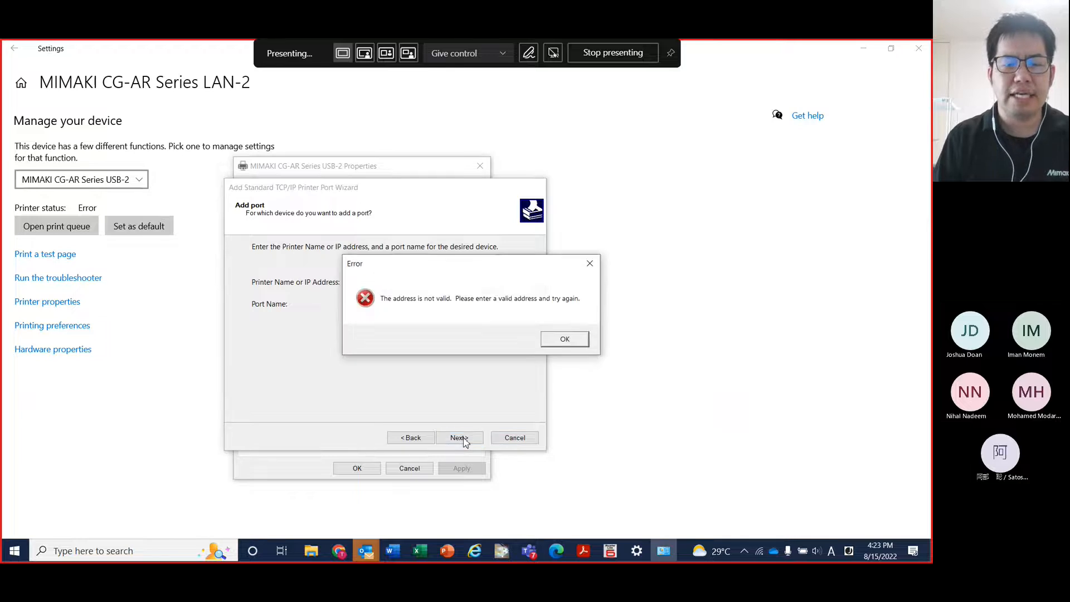
{"action": "left_click", "coordinate": [564, 340]}
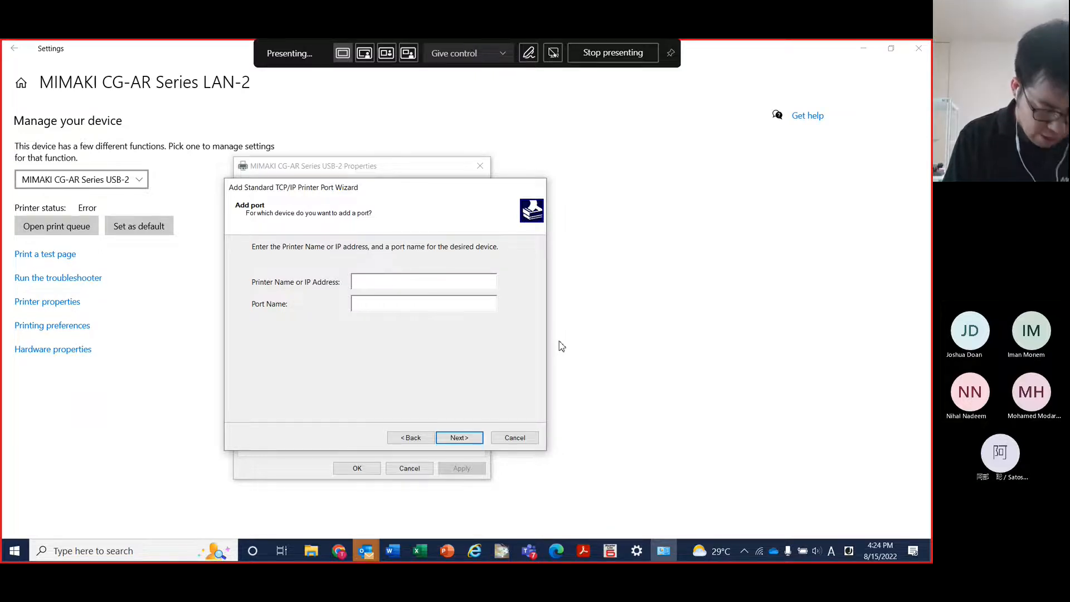
Try to add the port with printer IP address 169.254.104.164 and port name 169.254.104.164
{"action": "left_click", "coordinate": [385, 282]}
{"action": "type", "text": "16"}
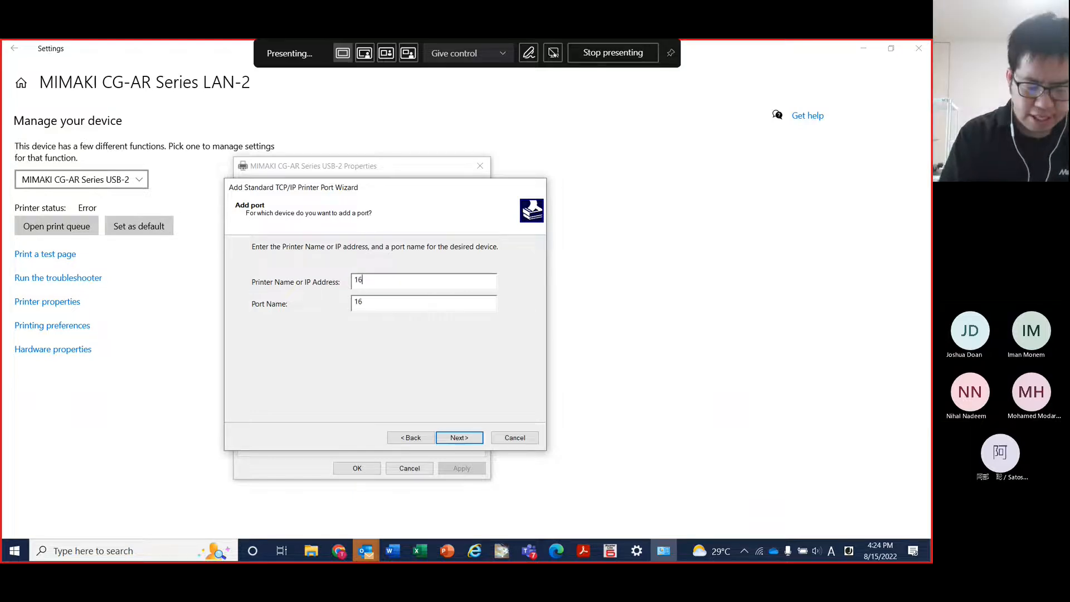
{"action": "type", "text": "9.254"}
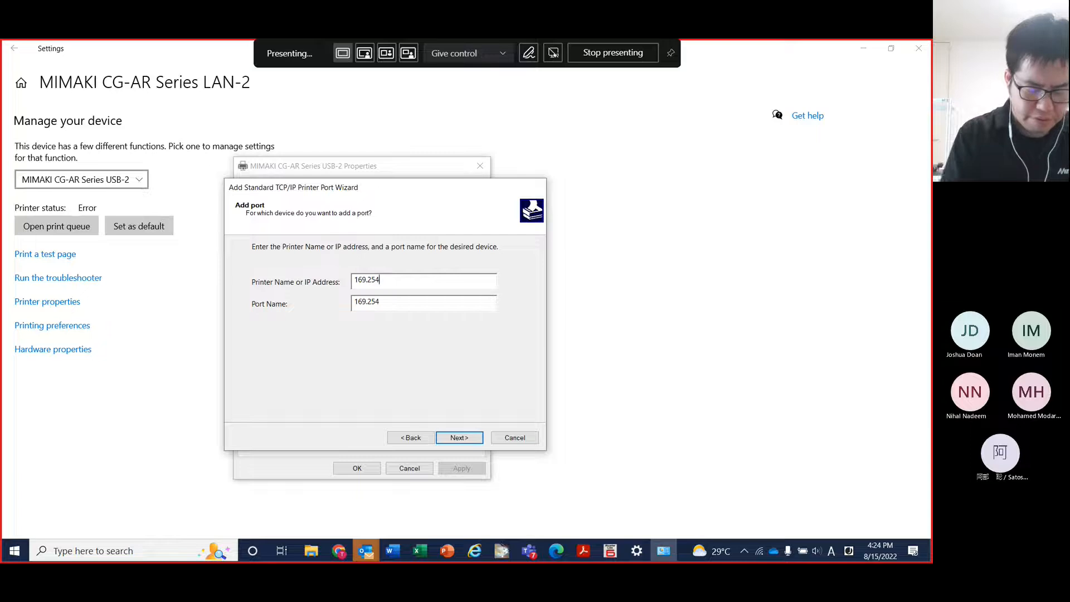
{"action": "type", "text": ".104"}
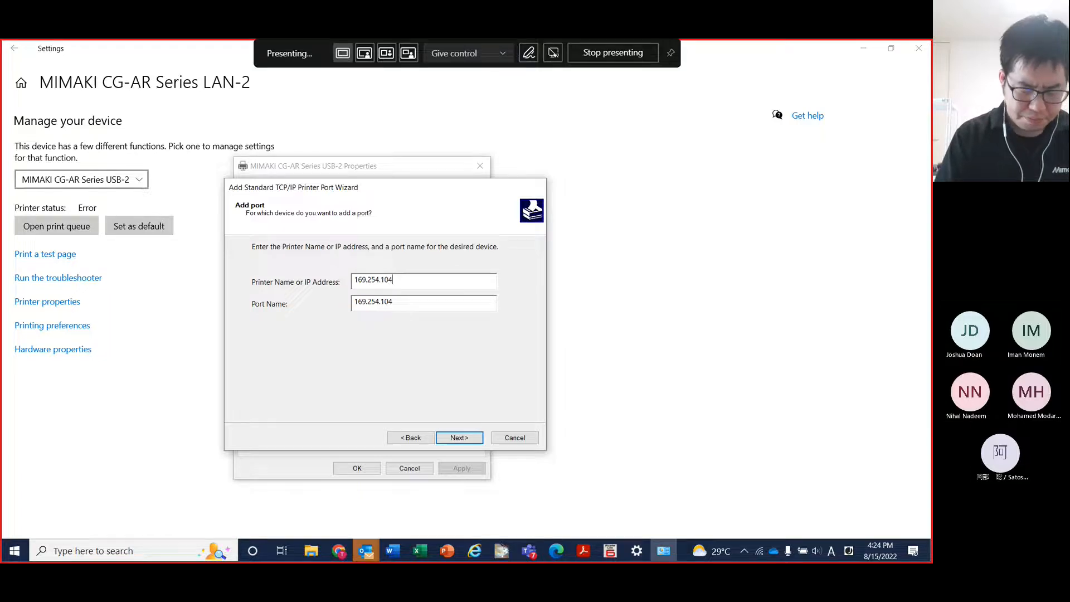
{"action": "type", "text": ".164"}
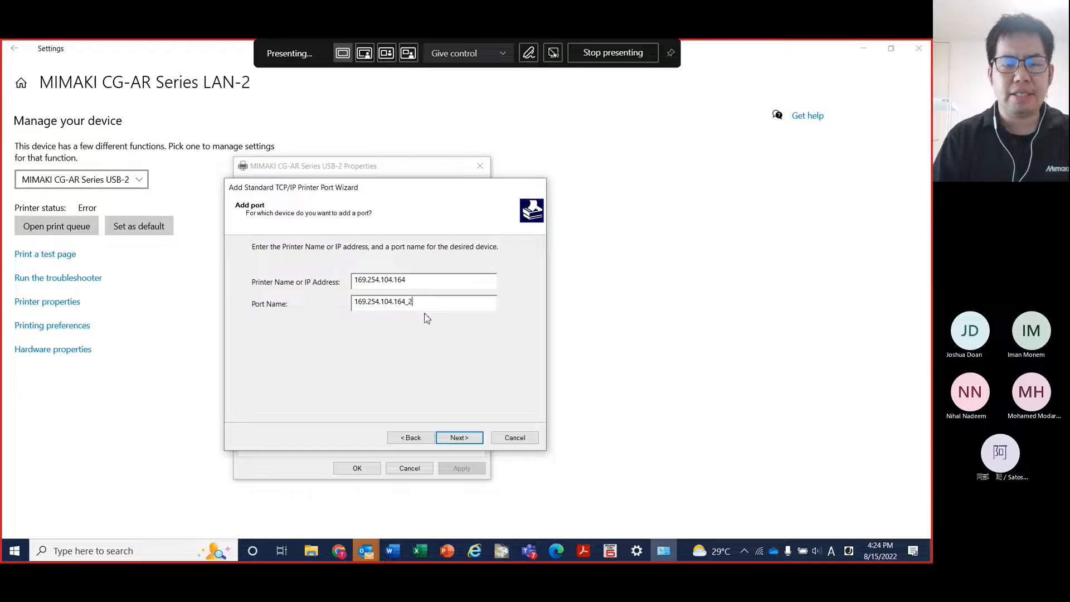
{"action": "left_click", "coordinate": [441, 303]}
{"action": "key", "text": "BackSpace"}
{"action": "key", "text": "BackSpace"}
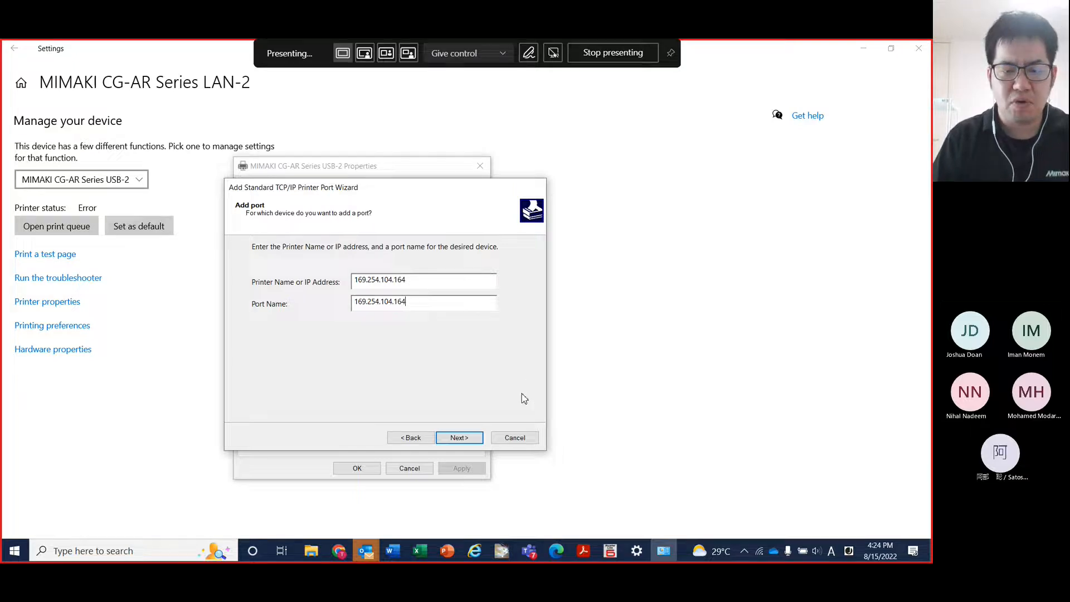
{"action": "left_click", "coordinate": [469, 444]}
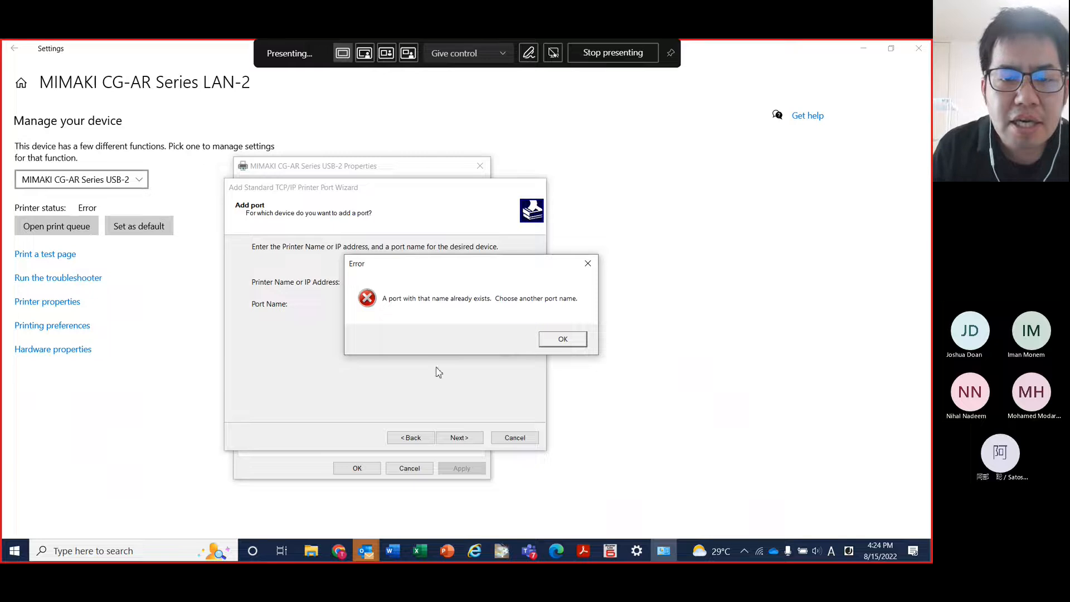
Retry adding the TCP/IP port, cancel the wizard during port detection, and close the list of port types
{"action": "left_click", "coordinate": [564, 340]}
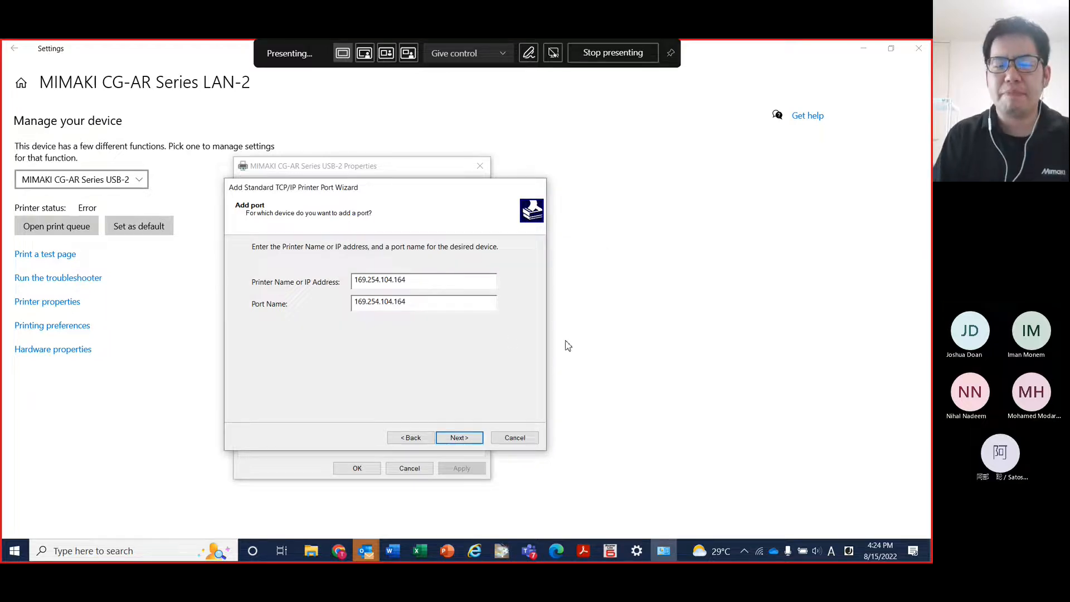
{"action": "left_click", "coordinate": [442, 280]}
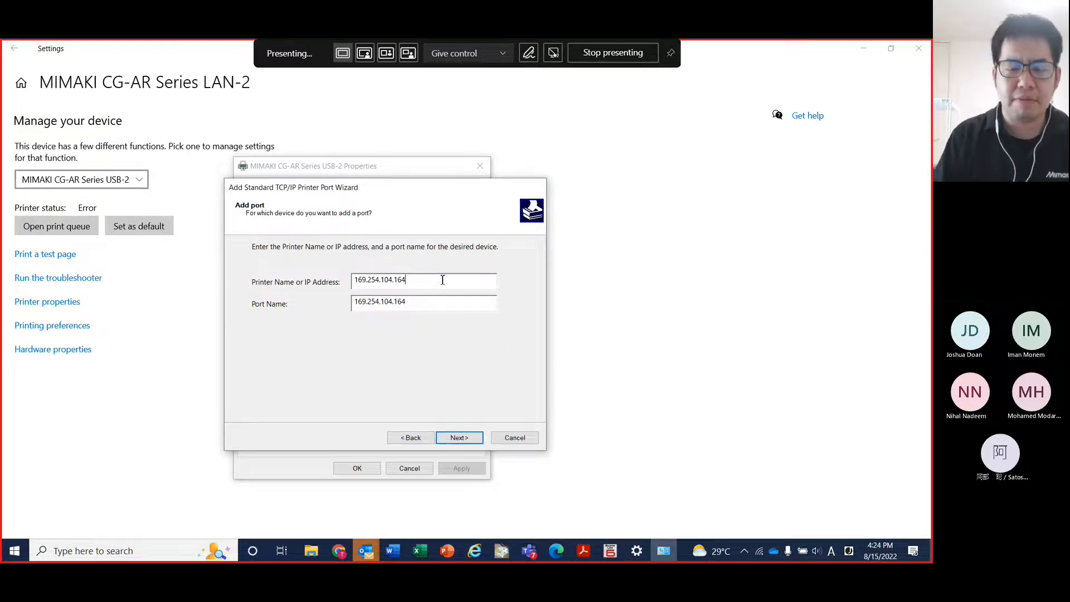
{"action": "left_click", "coordinate": [461, 438]}
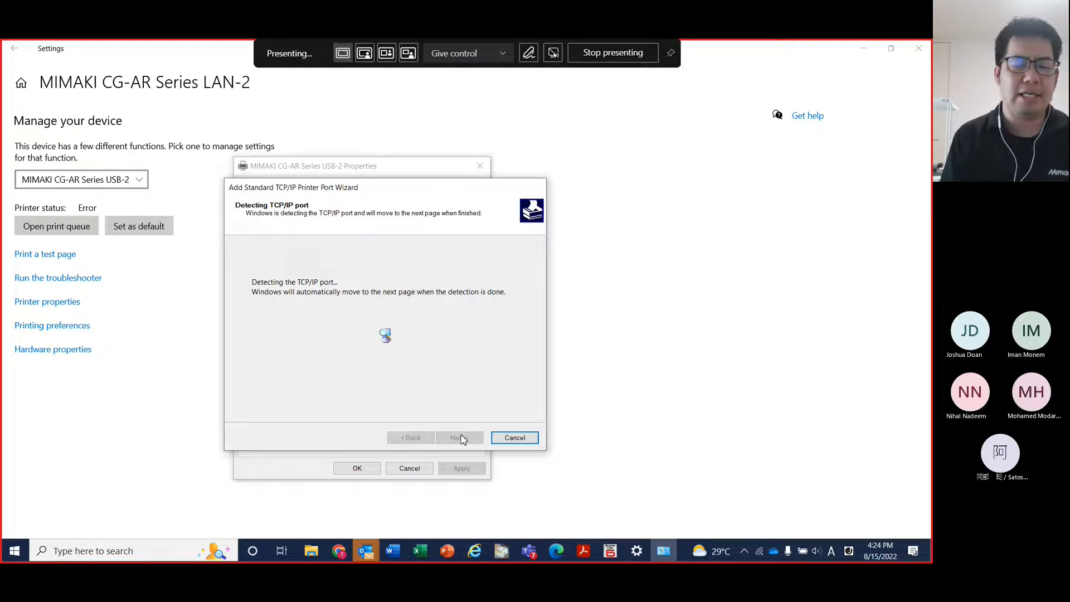
{"action": "left_click", "coordinate": [518, 439]}
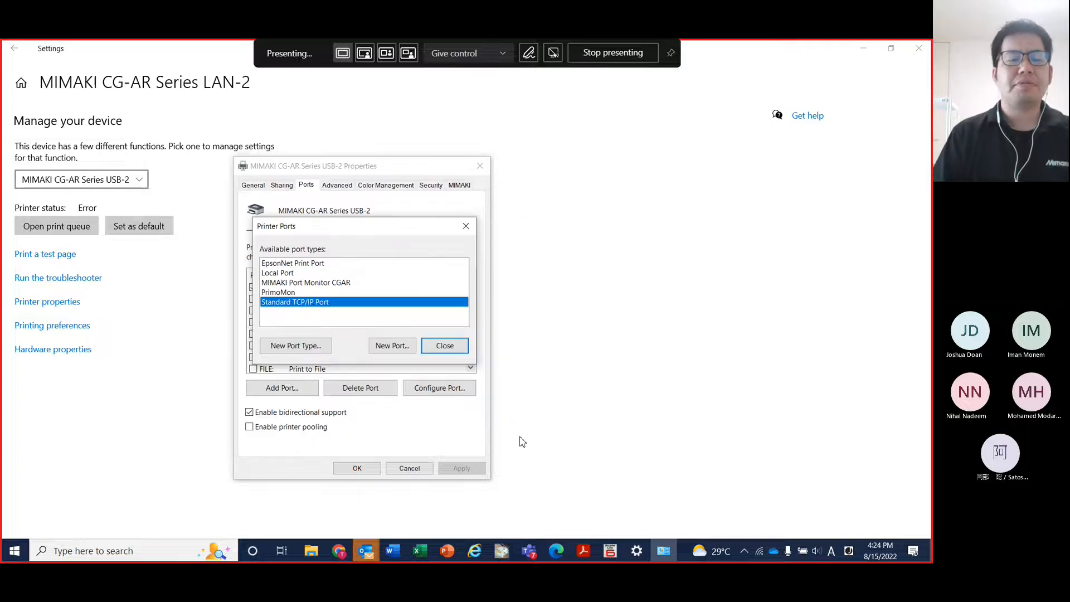
{"action": "left_click", "coordinate": [437, 346]}
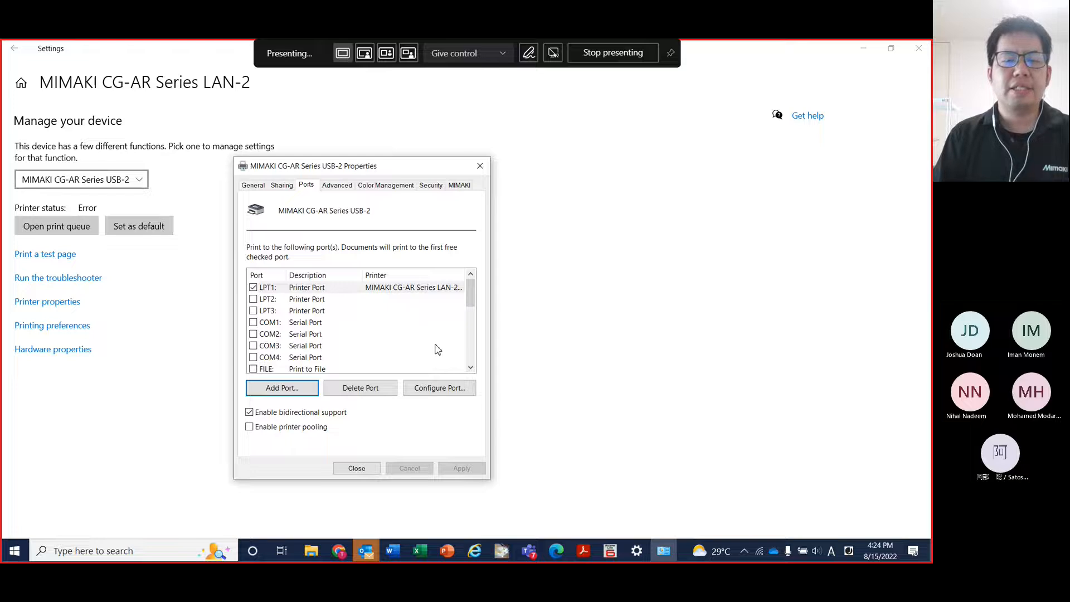
Look through the sharing, advanced and port settings of the MIMAKI CG-AR Series USB-2 printer
{"action": "left_click", "coordinate": [283, 189]}
{"action": "left_click", "coordinate": [336, 187]}
{"action": "left_click", "coordinate": [307, 187]}
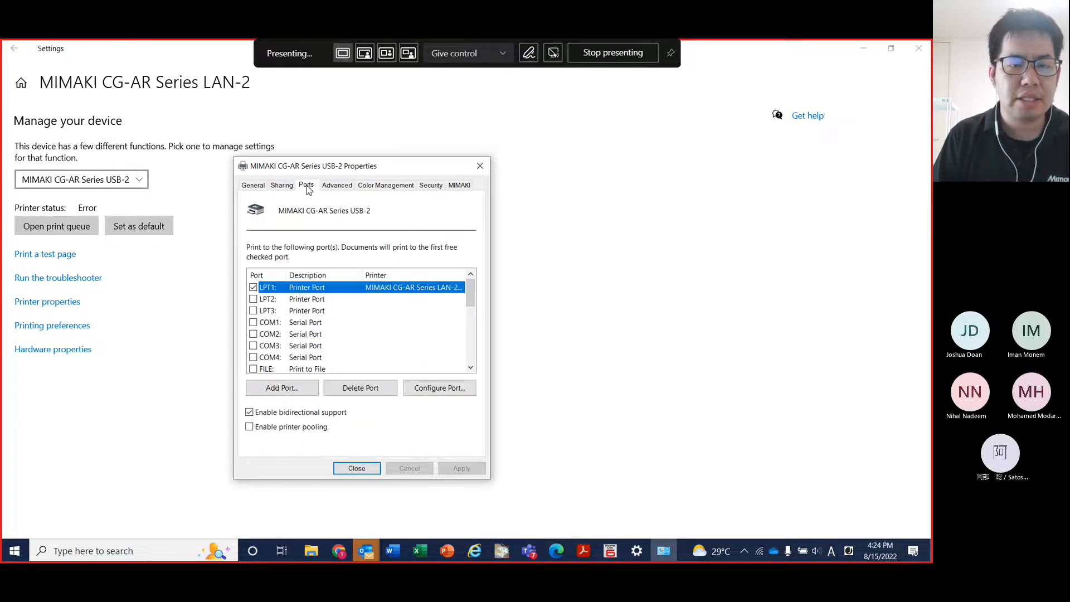
{"action": "left_click", "coordinate": [283, 187]}
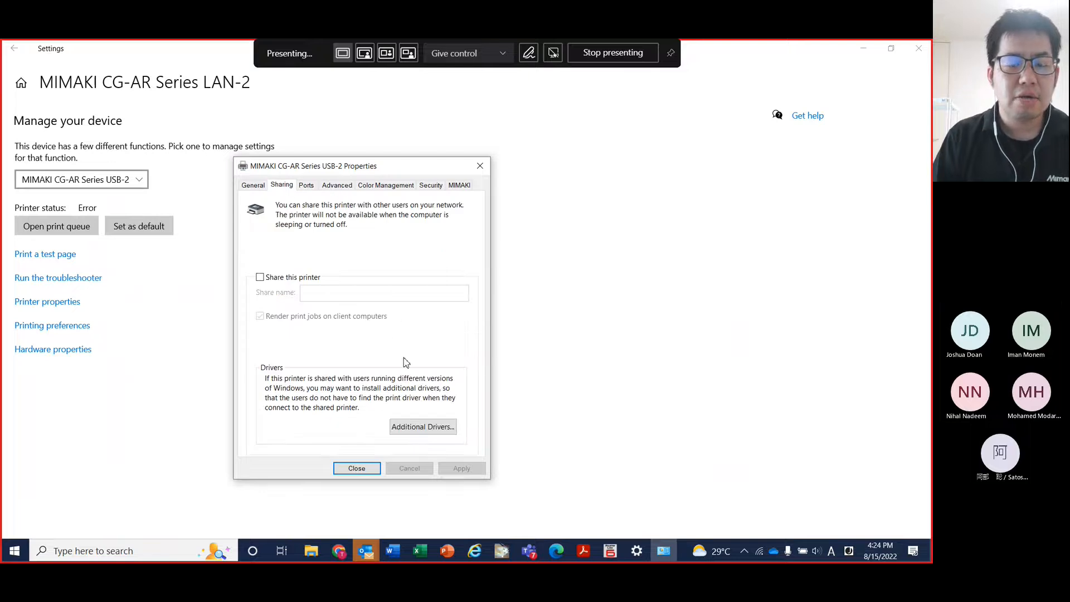
{"action": "left_click", "coordinate": [313, 186]}
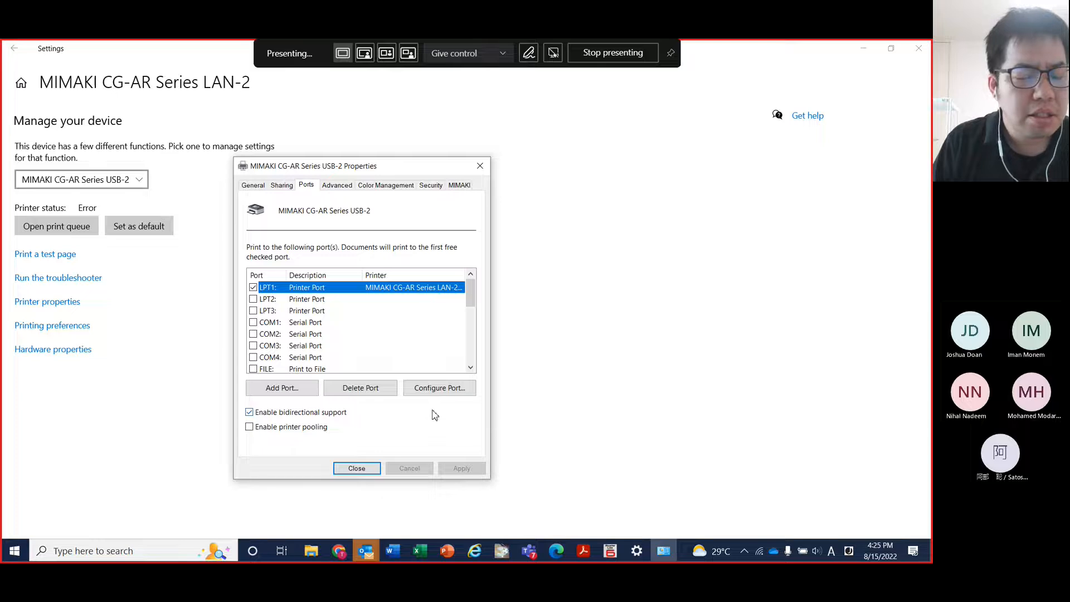
Switch to the CG-AR plotter driver manual in Chrome, hide its tools pane, and skim through to the Plotter Driver Setup pages
{"action": "left_click", "coordinate": [339, 551]}
{"action": "left_click", "coordinate": [267, 274]}
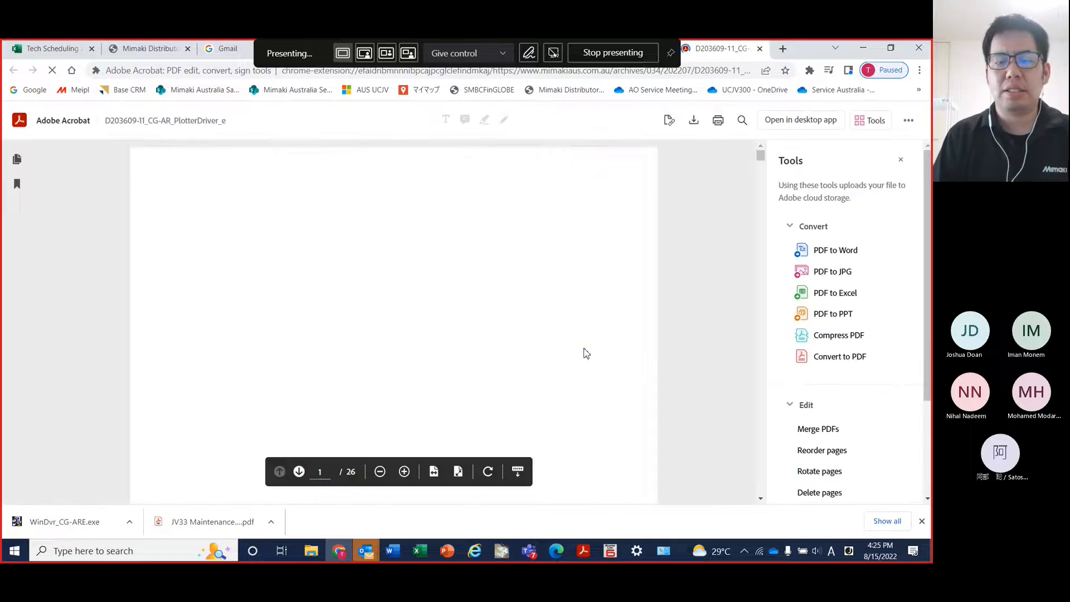
{"action": "left_click", "coordinate": [901, 160]}
{"action": "scroll", "coordinate": [598, 359], "scroll_direction": "down", "scroll_amount": 4}
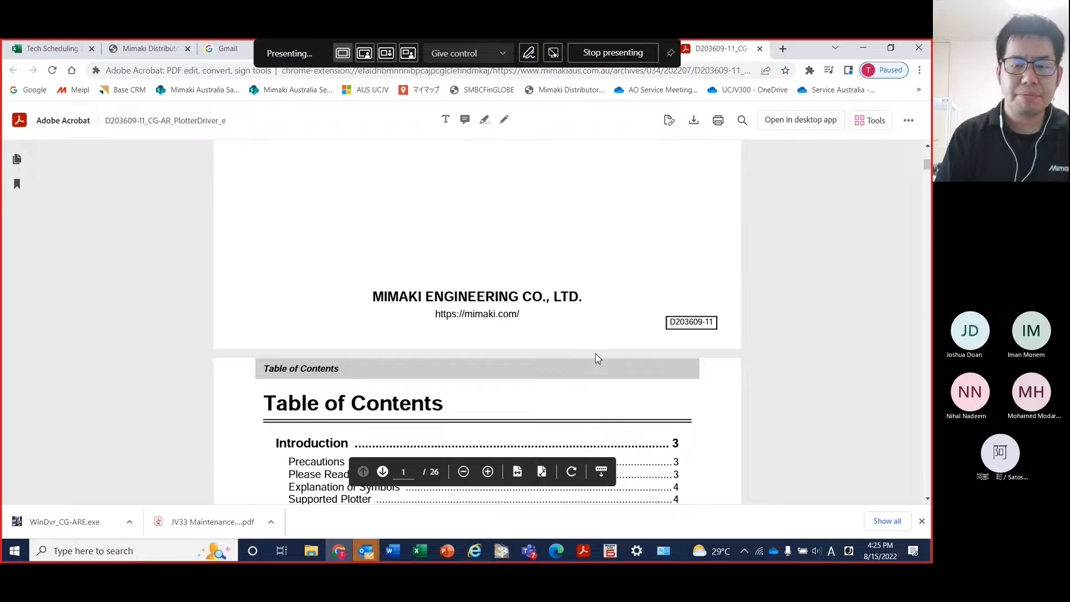
{"action": "scroll", "coordinate": [598, 359], "scroll_direction": "down", "scroll_amount": 20}
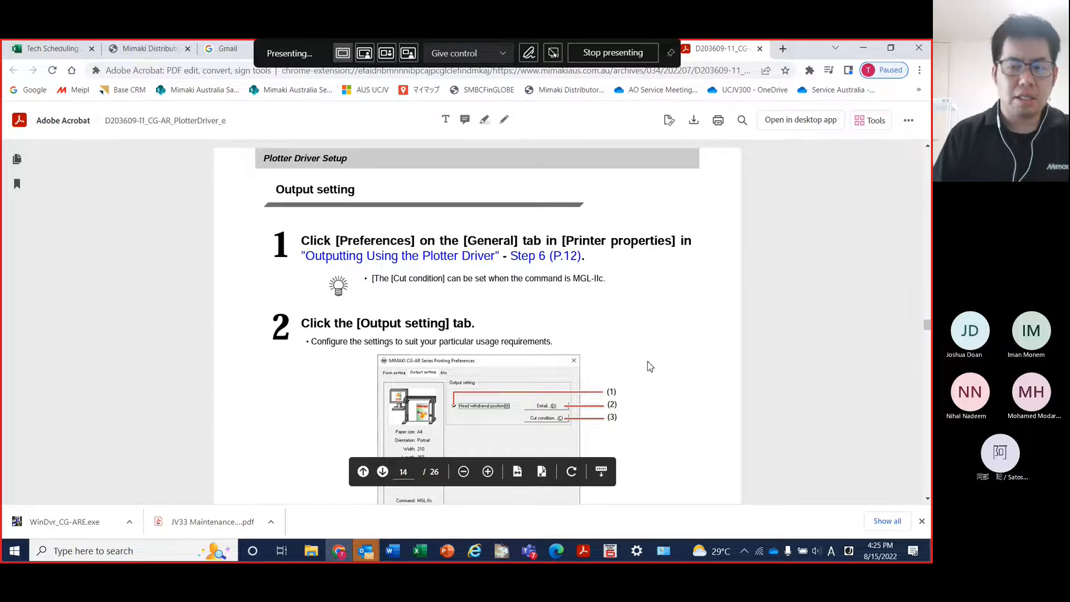
Search the manual for "USB" and go through the matches in the output port instructions
{"action": "key", "text": "ctrl+f"}
{"action": "type", "text": "USB"}
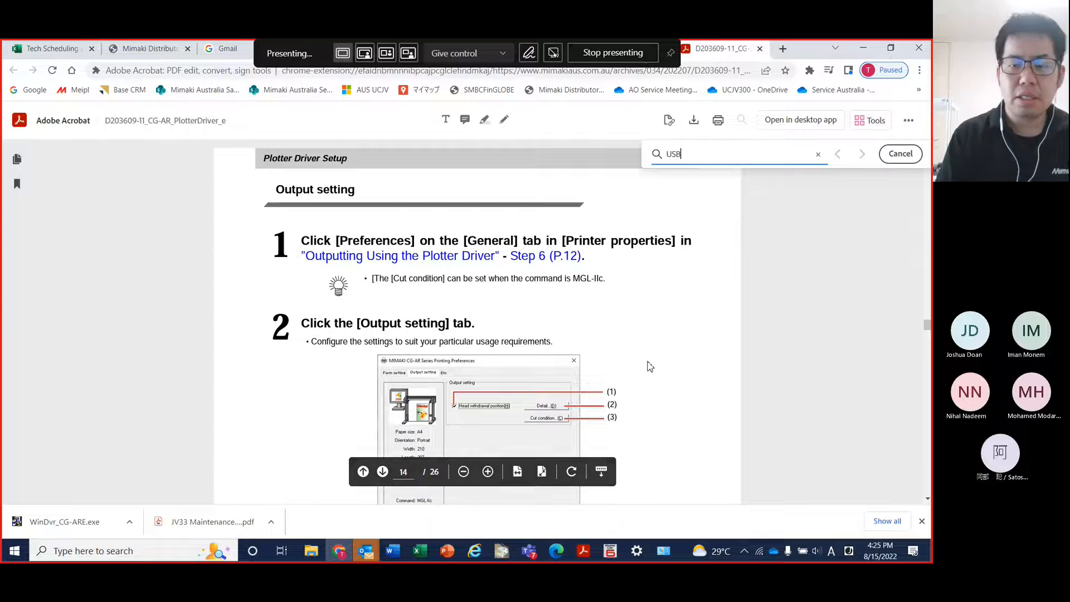
{"action": "key", "text": "Return"}
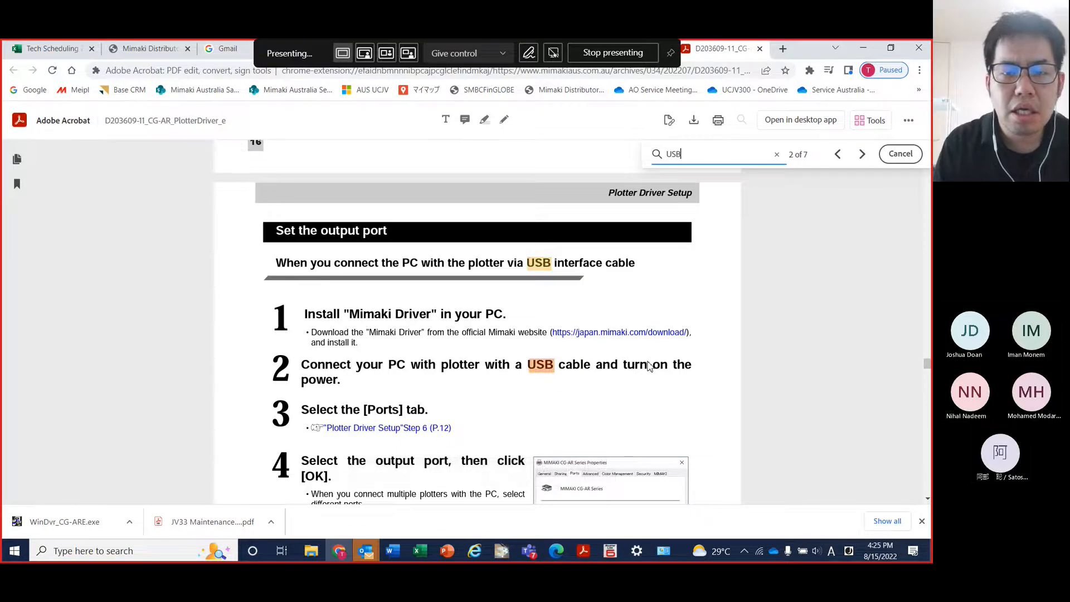
{"action": "key", "text": "Return"}
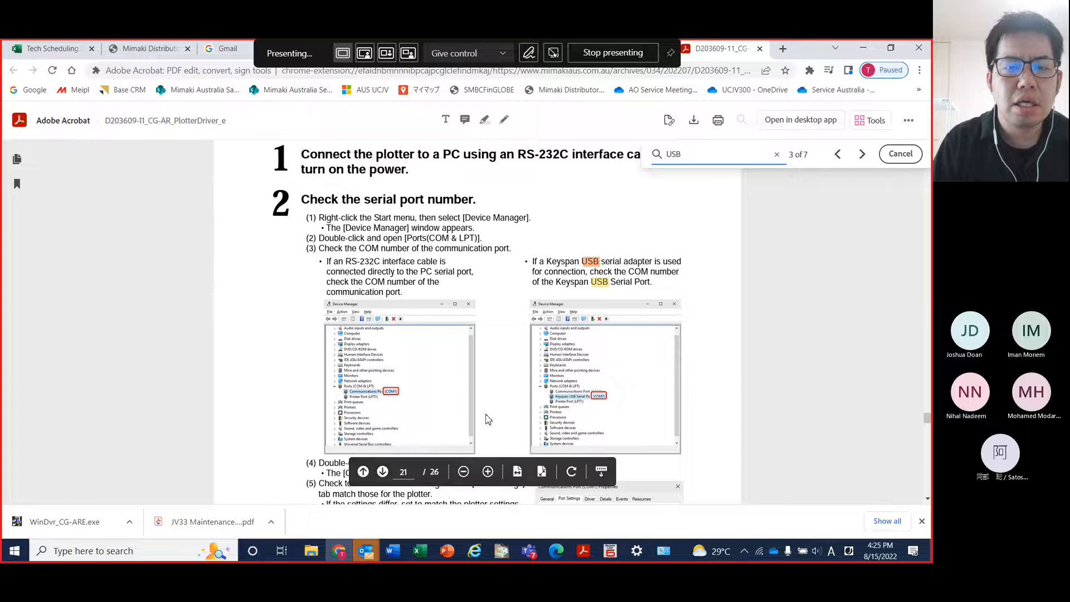
Find the manual's section on connecting the PC with the plotter via LAN cable and close the text search
{"action": "scroll", "coordinate": [575, 368], "scroll_direction": "up", "scroll_amount": 10}
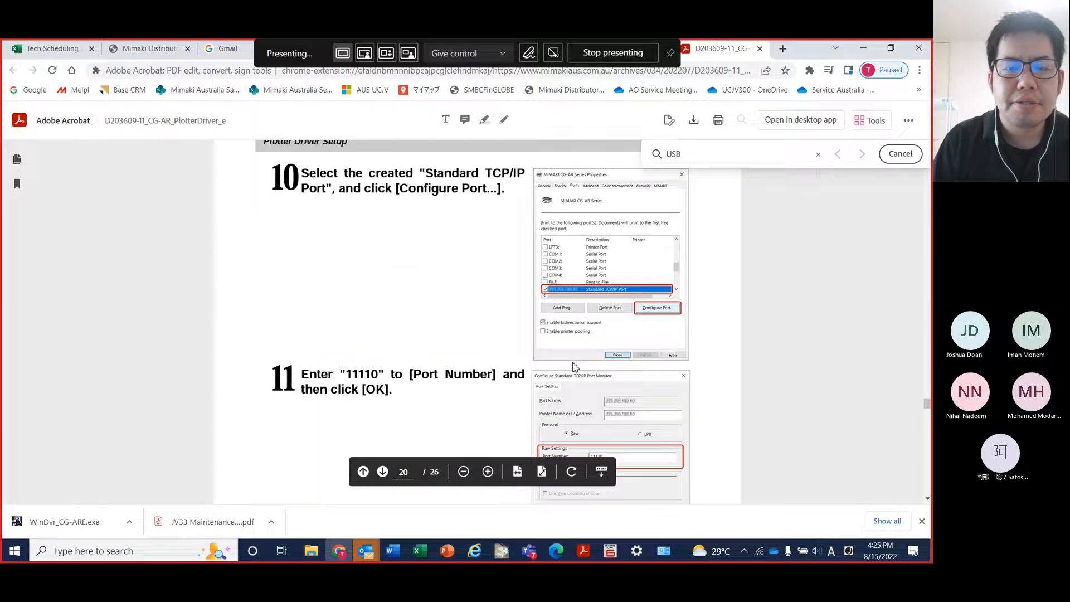
{"action": "scroll", "coordinate": [574, 366], "scroll_direction": "up", "scroll_amount": 15}
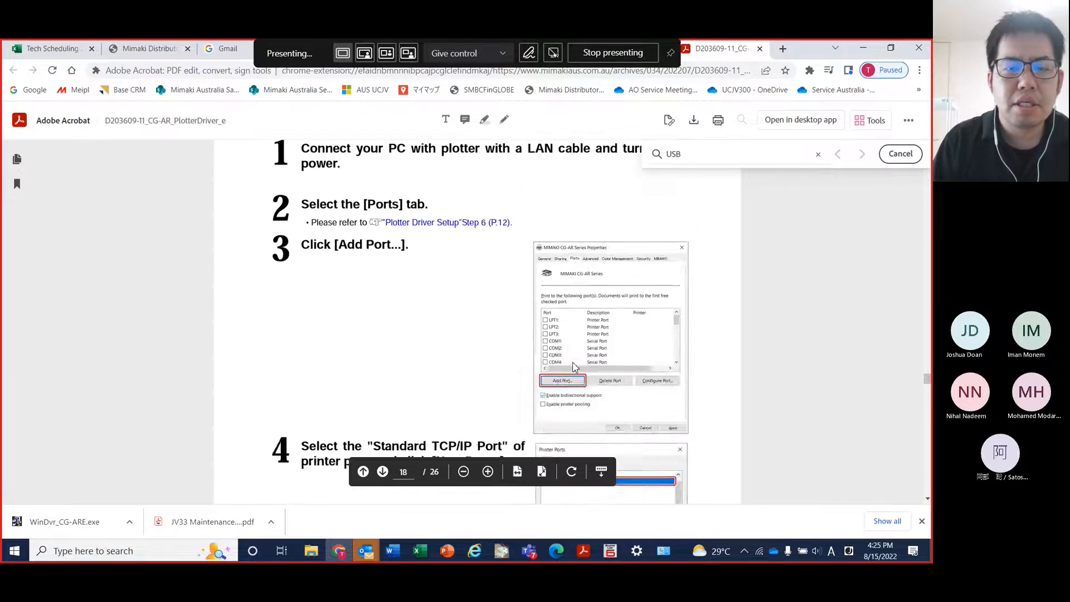
{"action": "scroll", "coordinate": [574, 367], "scroll_direction": "down", "scroll_amount": 1}
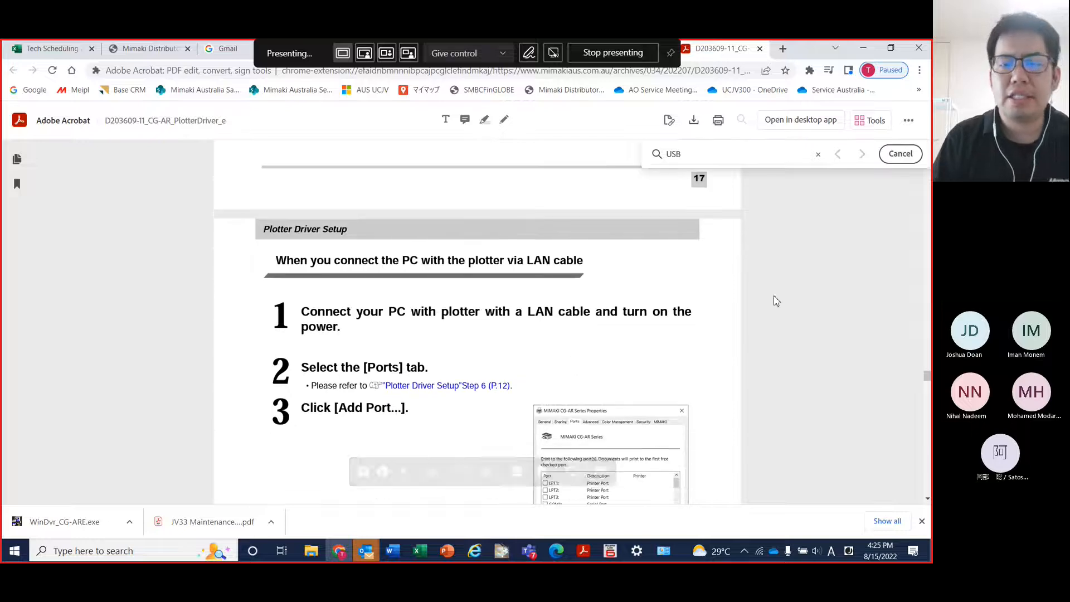
{"action": "left_click", "coordinate": [900, 154]}
{"action": "scroll", "coordinate": [461, 289], "scroll_direction": "down", "scroll_amount": 1}
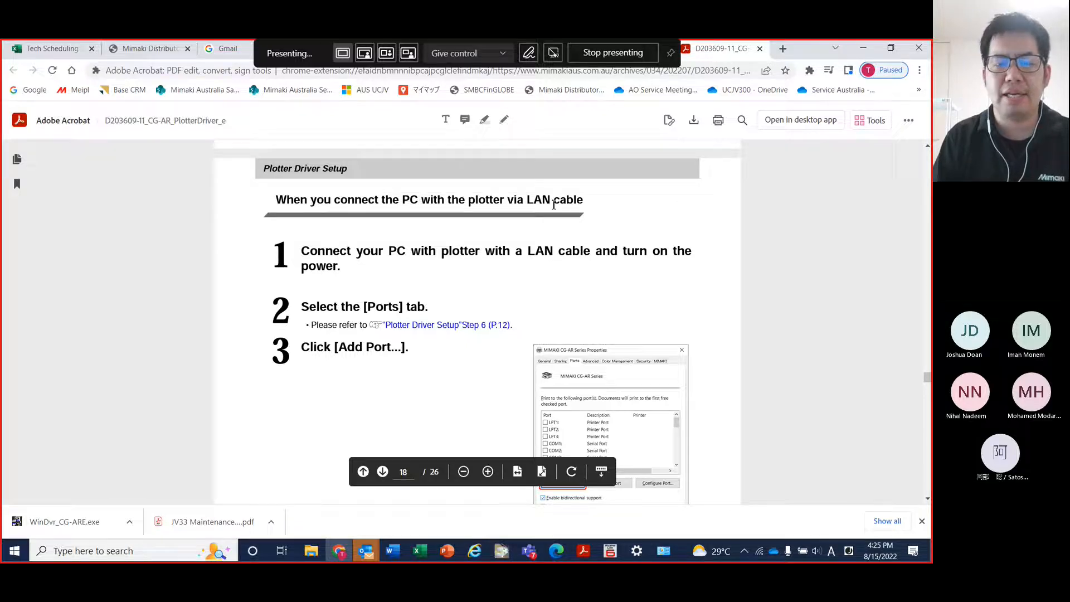
Read steps 1 to 5 of the LAN connection instructions at a larger zoom, covering adding a Standard TCP/IP Port
{"action": "scroll", "coordinate": [422, 249], "scroll_direction": "down", "scroll_amount": 3}
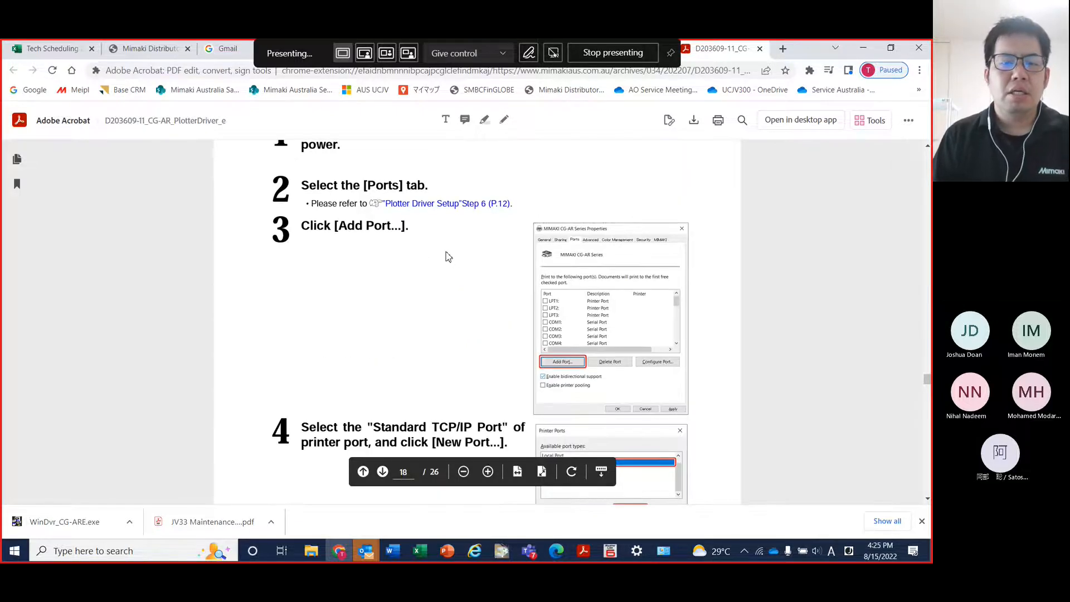
{"action": "scroll", "coordinate": [452, 262], "scroll_direction": "up", "scroll_amount": 1}
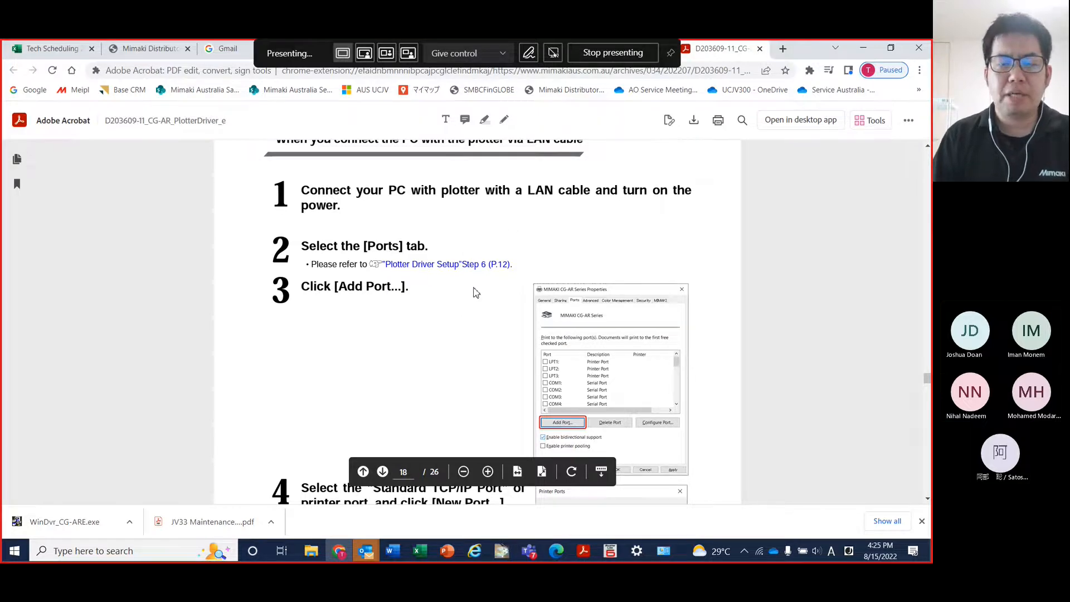
{"action": "scroll", "coordinate": [579, 419], "scroll_direction": "down", "scroll_amount": 1}
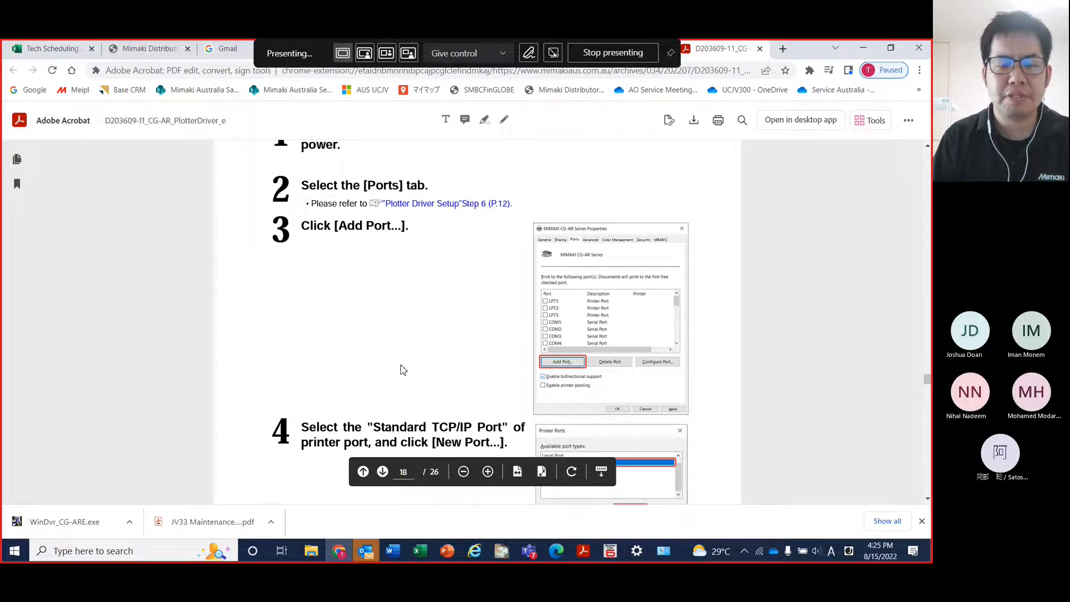
{"action": "scroll", "coordinate": [404, 369], "scroll_direction": "down", "scroll_amount": 2}
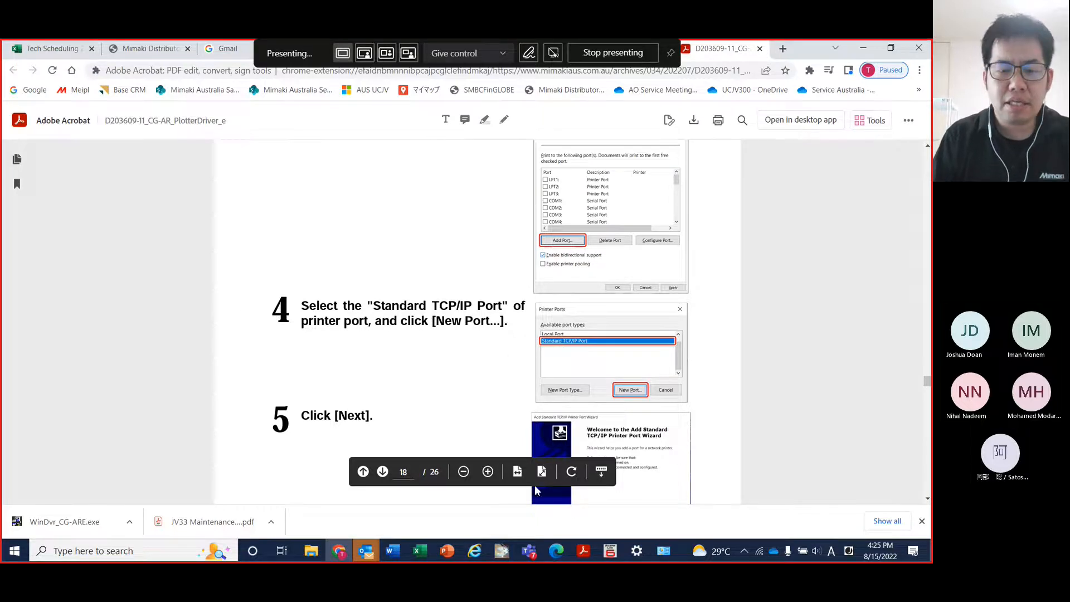
{"action": "left_click", "coordinate": [488, 471]}
{"action": "scroll", "coordinate": [506, 423], "scroll_direction": "down", "scroll_amount": 2}
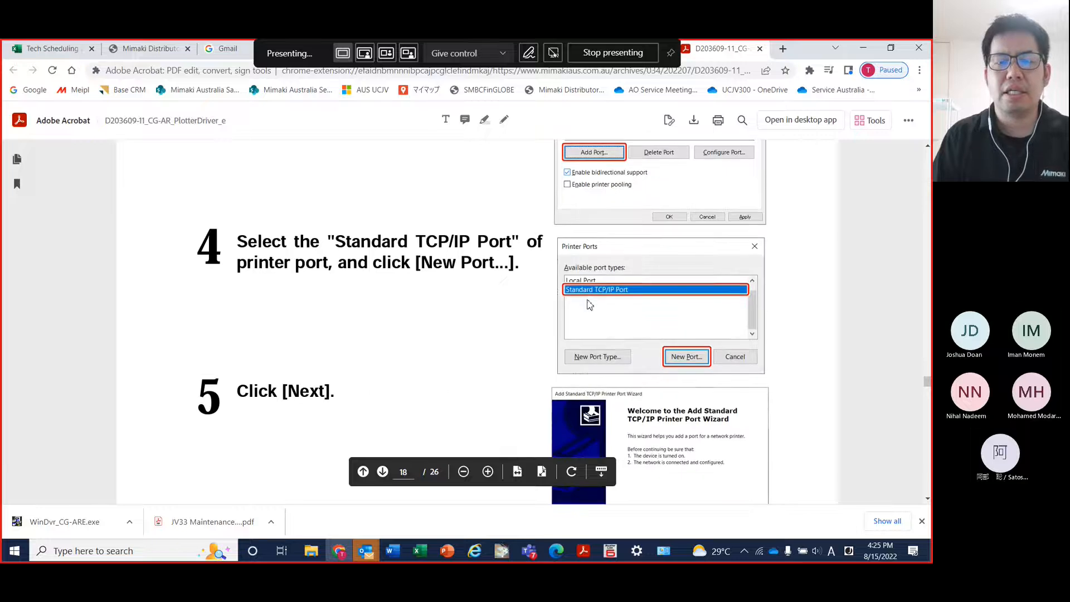
{"action": "scroll", "coordinate": [432, 368], "scroll_direction": "down", "scroll_amount": 2}
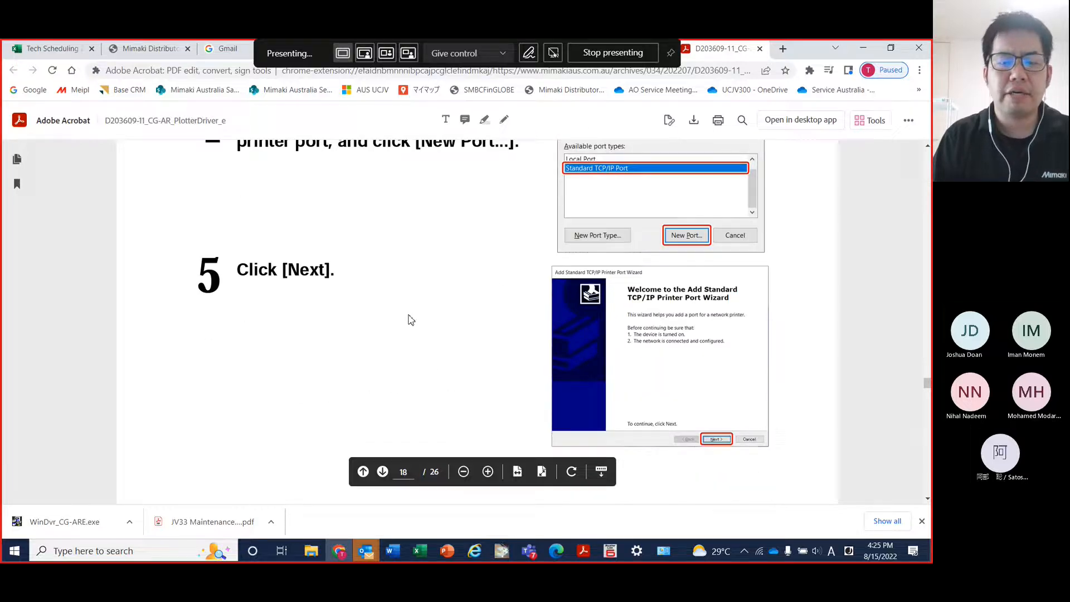
Read steps 6 to 11 of the LAN instructions, covering the IP address entry, wizard completion and port number configuration
{"action": "scroll", "coordinate": [411, 319], "scroll_direction": "down", "scroll_amount": 8}
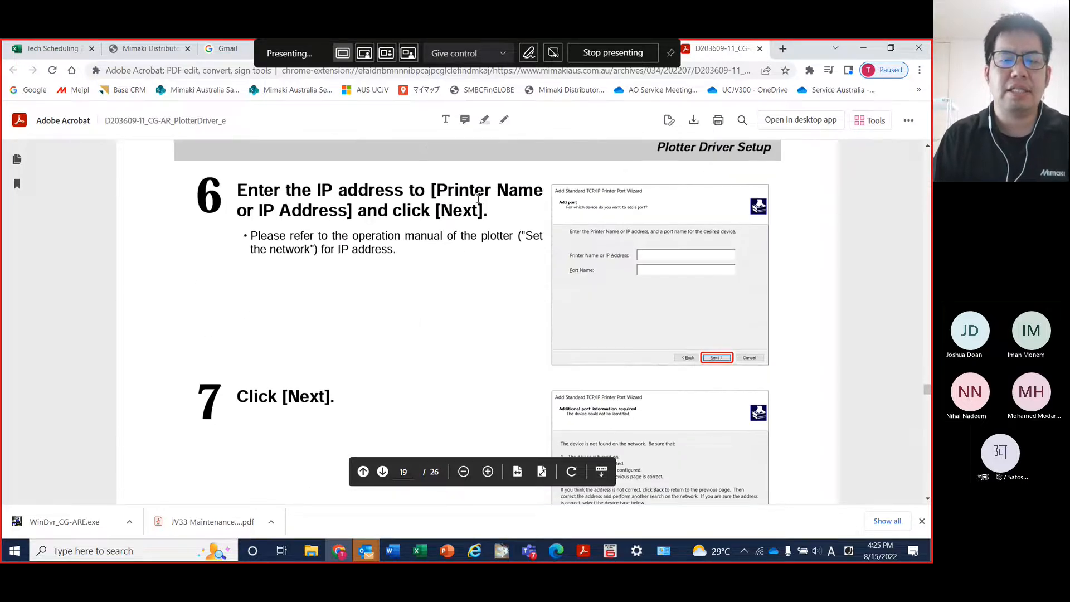
{"action": "scroll", "coordinate": [399, 322], "scroll_direction": "down", "scroll_amount": 3}
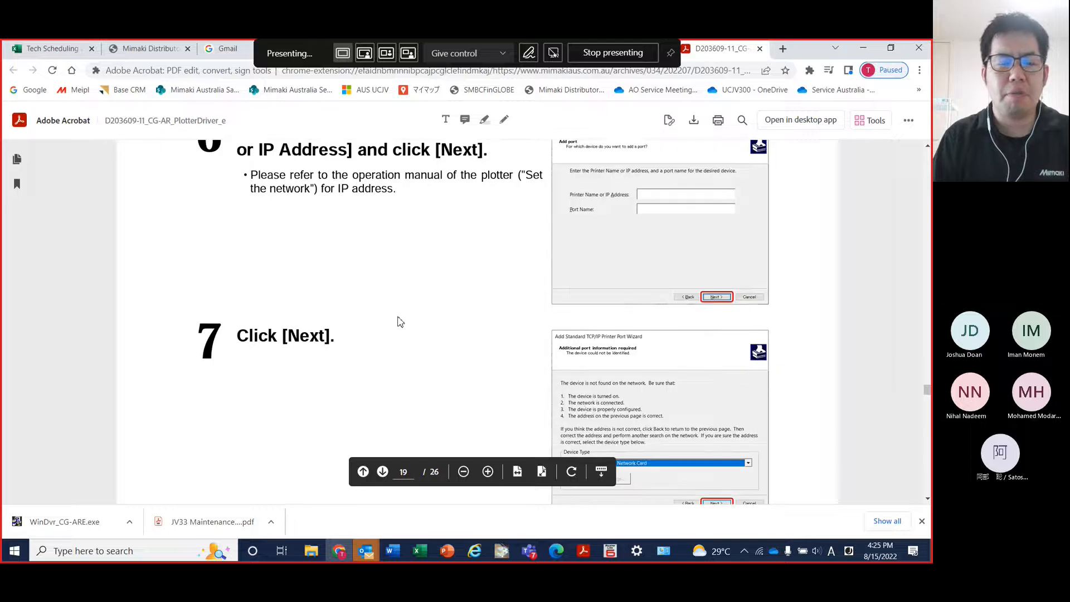
{"action": "scroll", "coordinate": [701, 393], "scroll_direction": "down", "scroll_amount": 3}
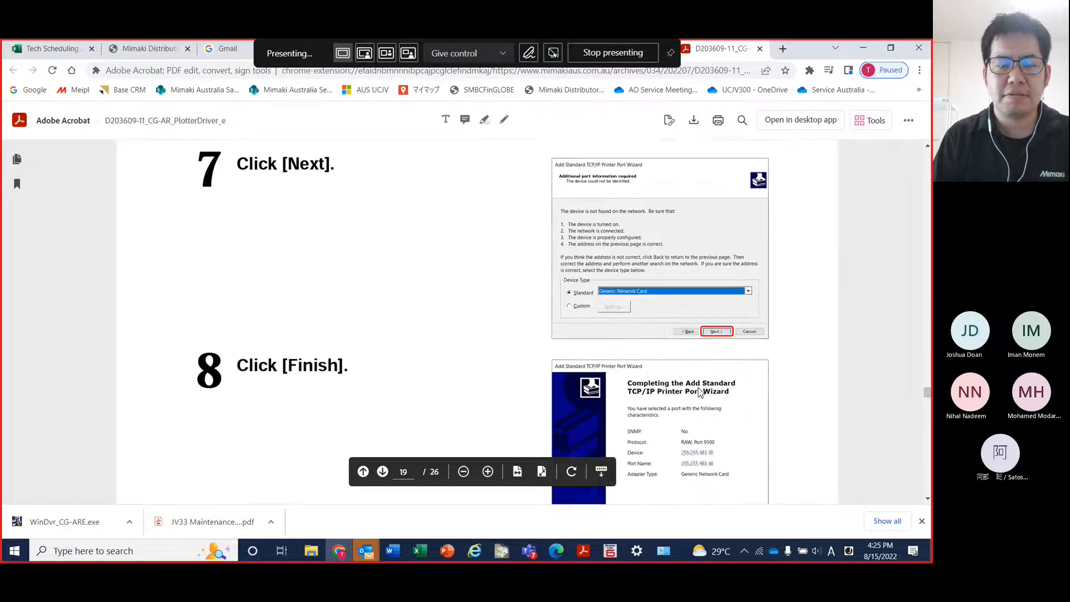
{"action": "scroll", "coordinate": [712, 406], "scroll_direction": "down", "scroll_amount": 3}
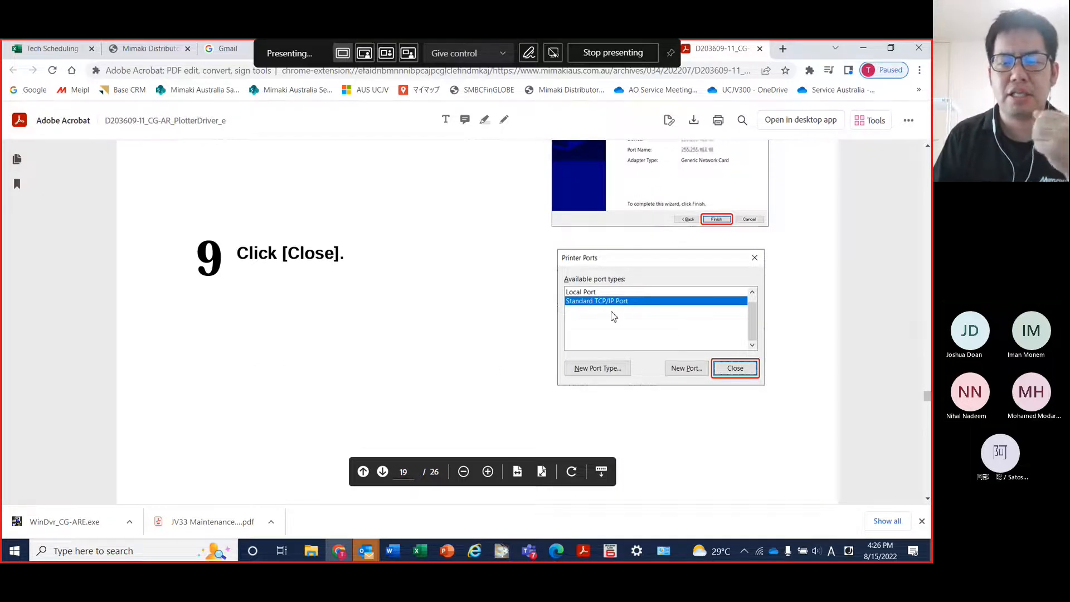
{"action": "scroll", "coordinate": [418, 323], "scroll_direction": "down", "scroll_amount": 8}
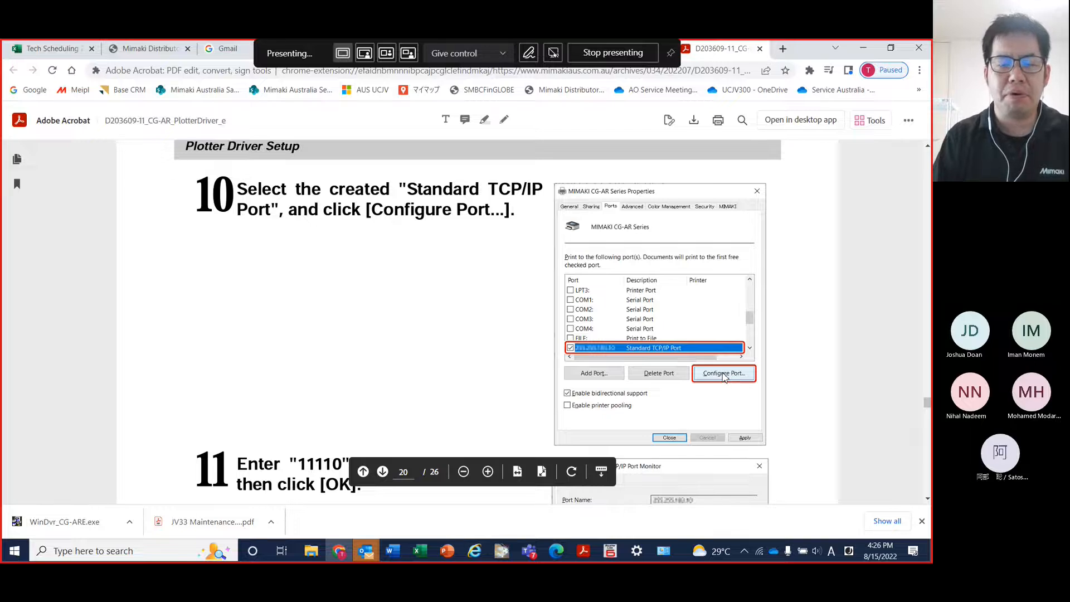
{"action": "scroll", "coordinate": [490, 330], "scroll_direction": "down", "scroll_amount": 5}
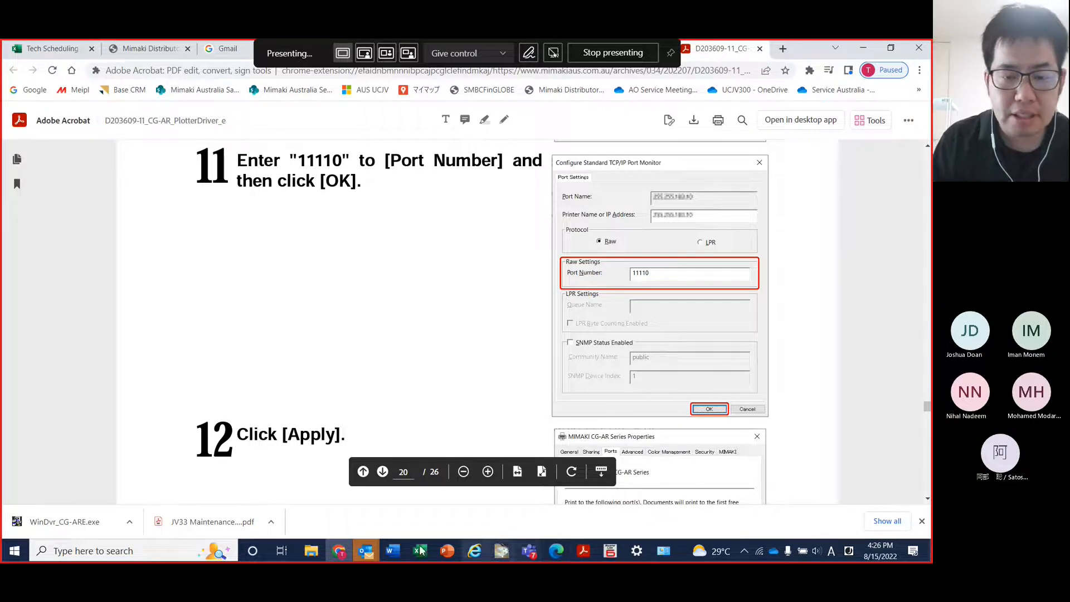
Check the LPT1 port configuration in the USB-2 printer's properties in Windows Settings, then close the properties and minimize Settings
{"action": "left_click", "coordinate": [637, 551]}
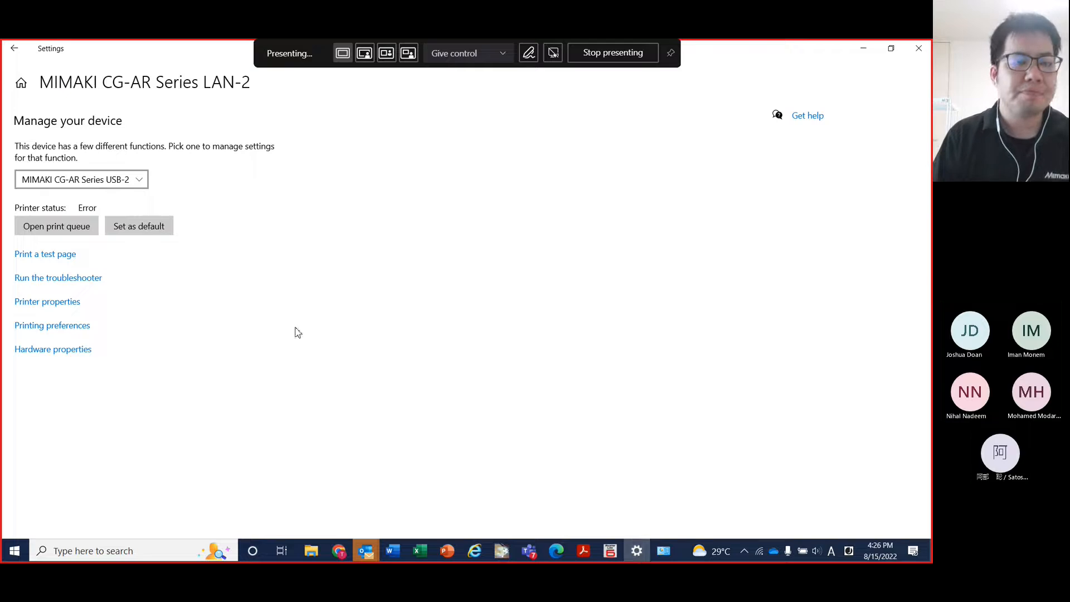
{"action": "left_click", "coordinate": [42, 304]}
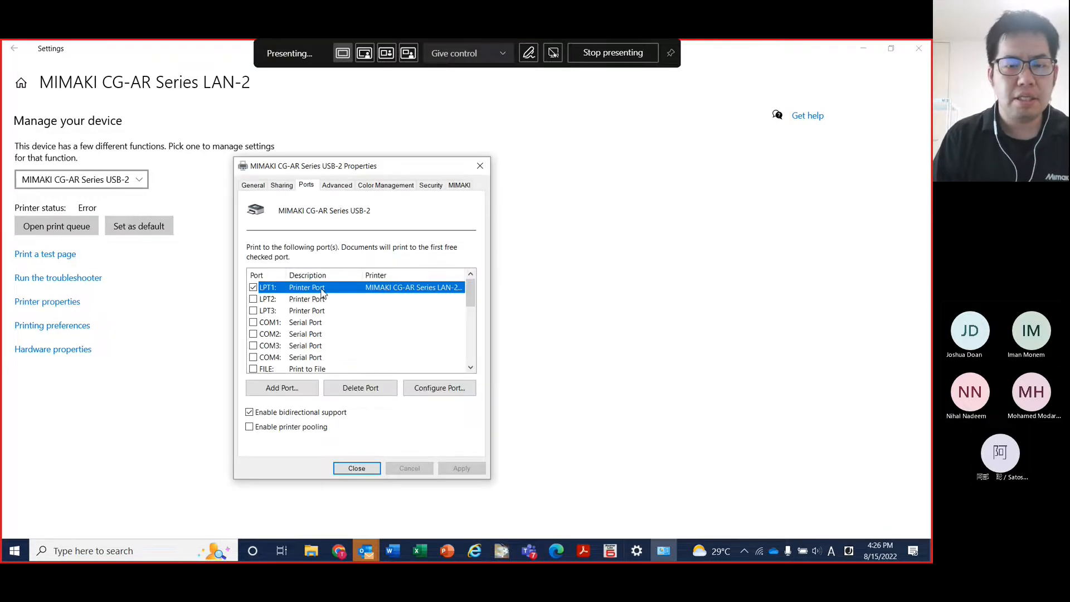
{"action": "left_click", "coordinate": [449, 391]}
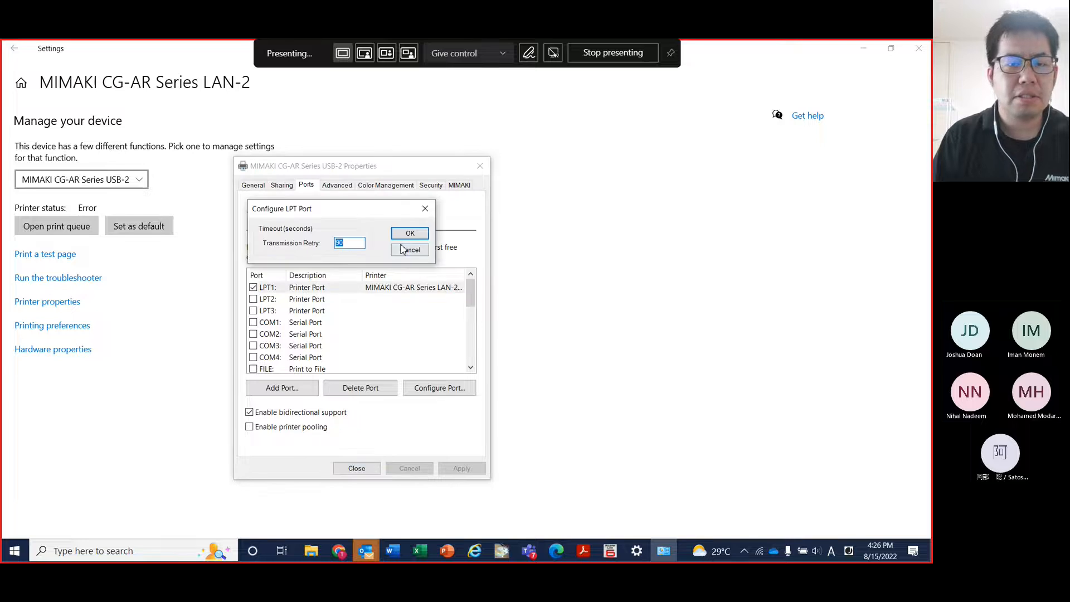
{"action": "left_click", "coordinate": [409, 250]}
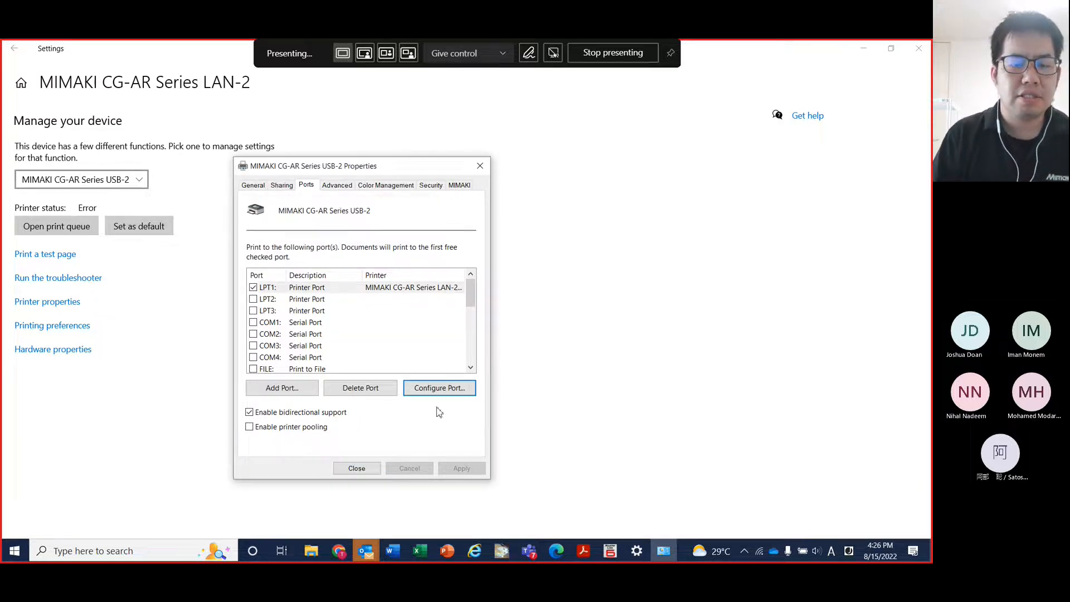
{"action": "left_click", "coordinate": [357, 468]}
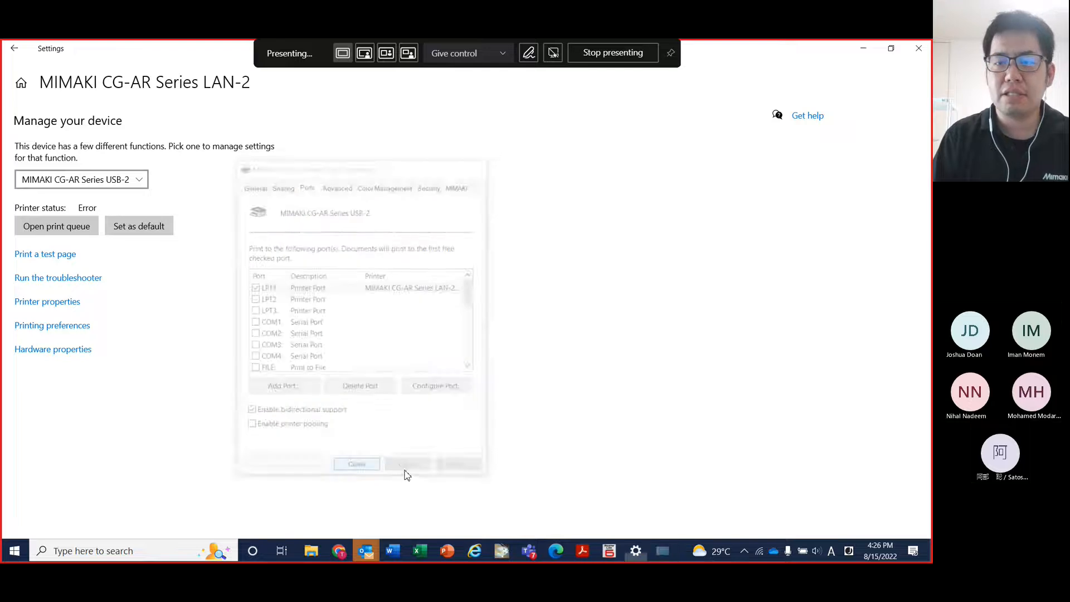
{"action": "left_click", "coordinate": [863, 51]}
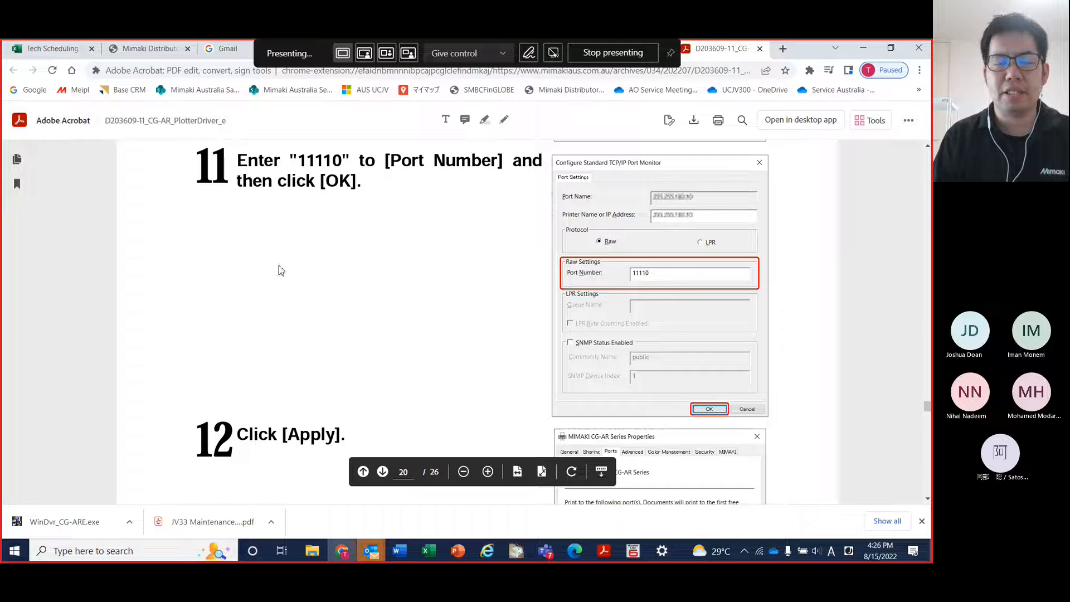
Read steps 12 and 13 of the manual's LAN port setup and switch to the Word document's print page
{"action": "scroll", "coordinate": [393, 337], "scroll_direction": "down", "scroll_amount": 3}
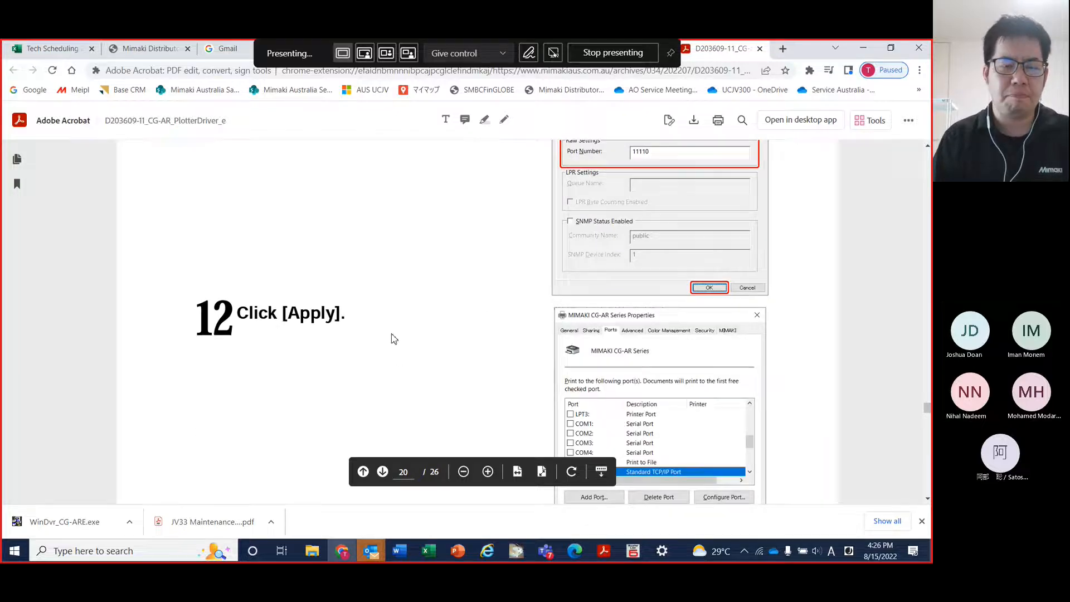
{"action": "scroll", "coordinate": [413, 308], "scroll_direction": "down", "scroll_amount": 6}
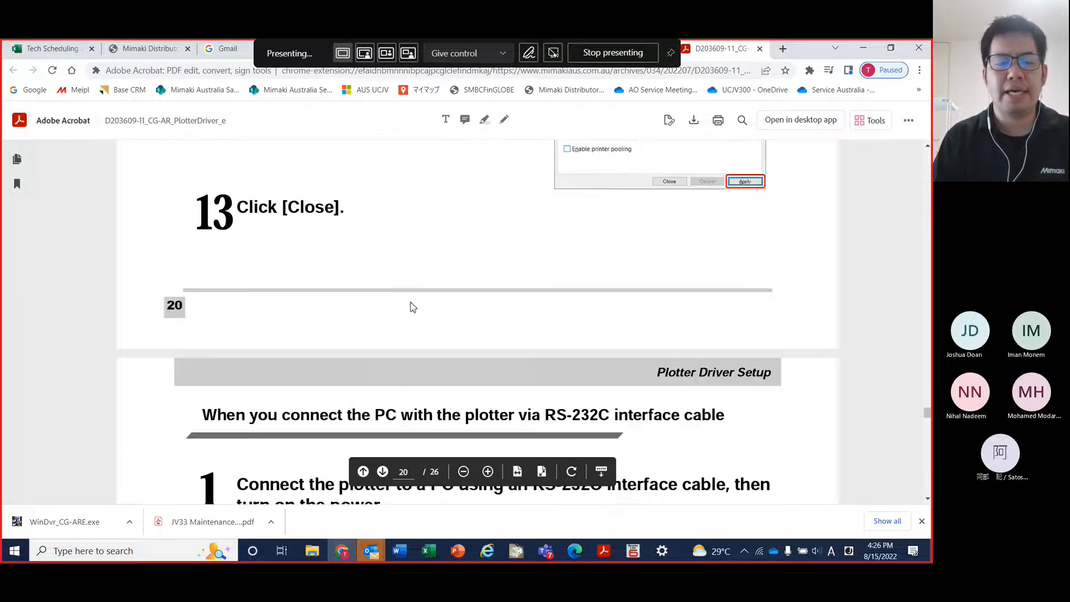
{"action": "scroll", "coordinate": [396, 253], "scroll_direction": "up", "scroll_amount": 1}
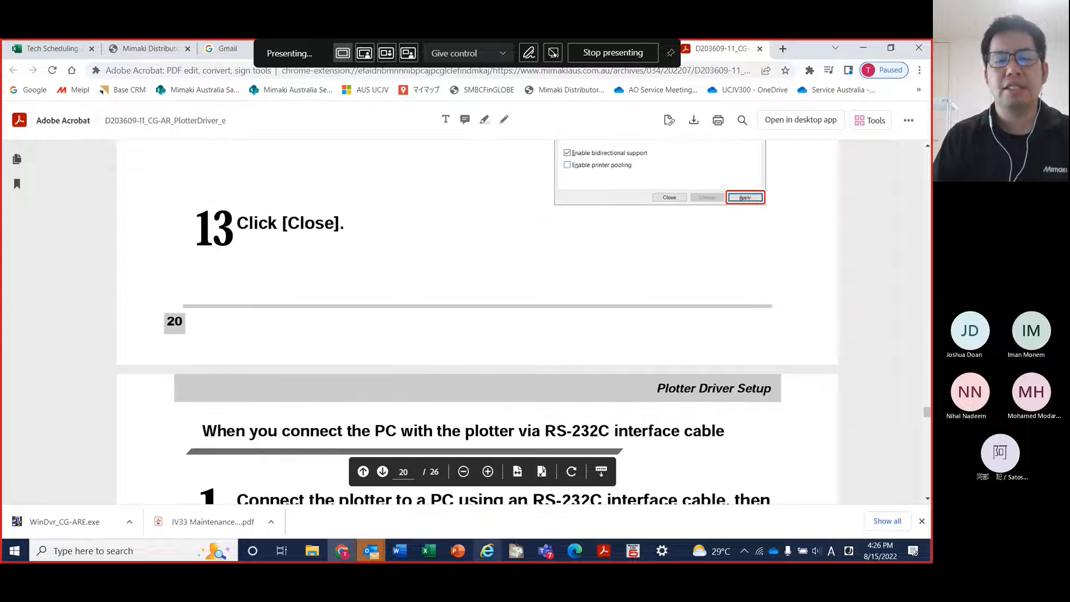
{"action": "left_click", "coordinate": [400, 551]}
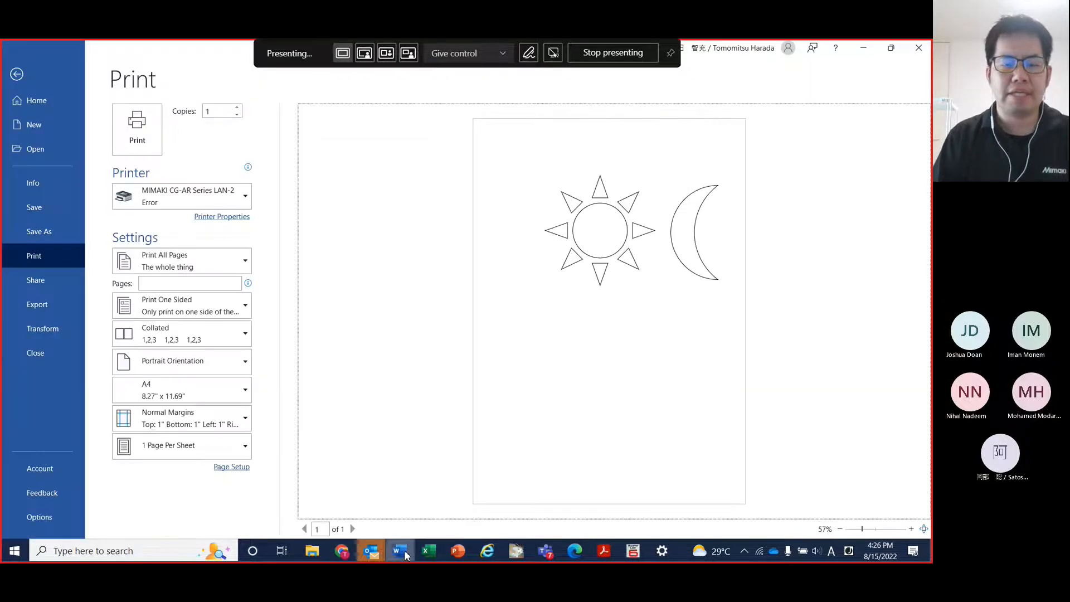
Reselect the MIMAKI CG-AR Series LAN-2 printer, leave the print page and cancel the prompt to save Doc1
{"action": "left_click", "coordinate": [245, 201]}
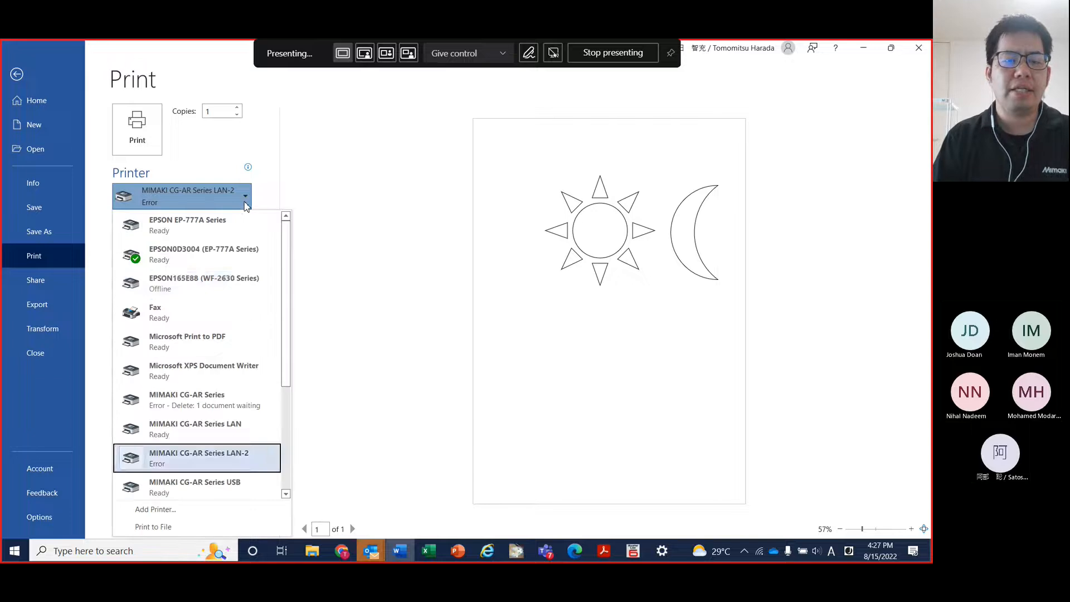
{"action": "left_click", "coordinate": [226, 460]}
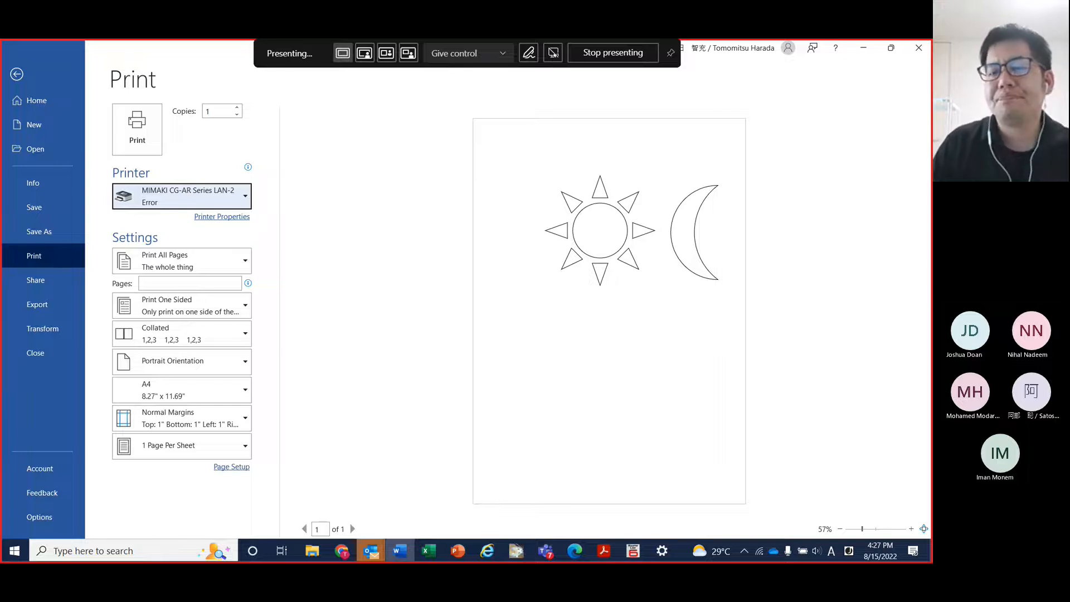
{"action": "left_click", "coordinate": [919, 47]}
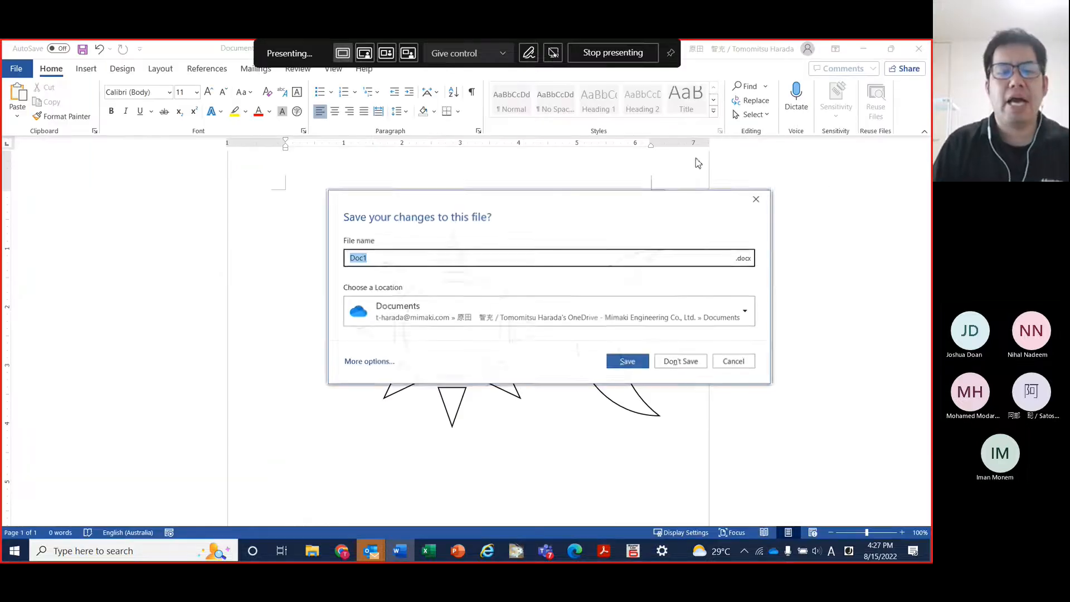
{"action": "left_click", "coordinate": [729, 362]}
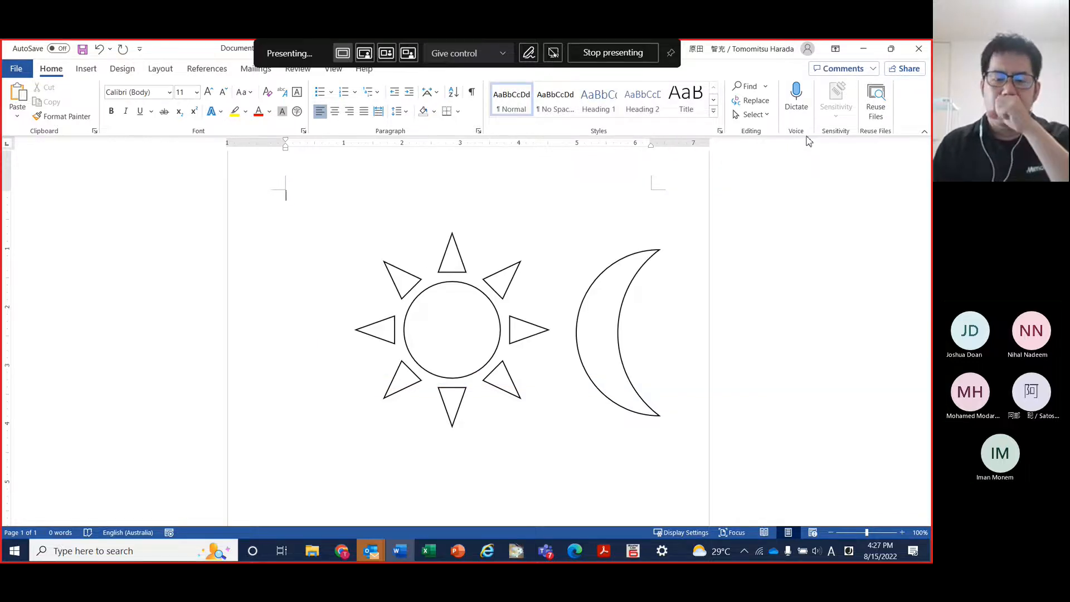
Switch to RasterLink6Plus, look through its job list and view the properties of the First lot White.pdf job
{"action": "left_click", "coordinate": [638, 554]}
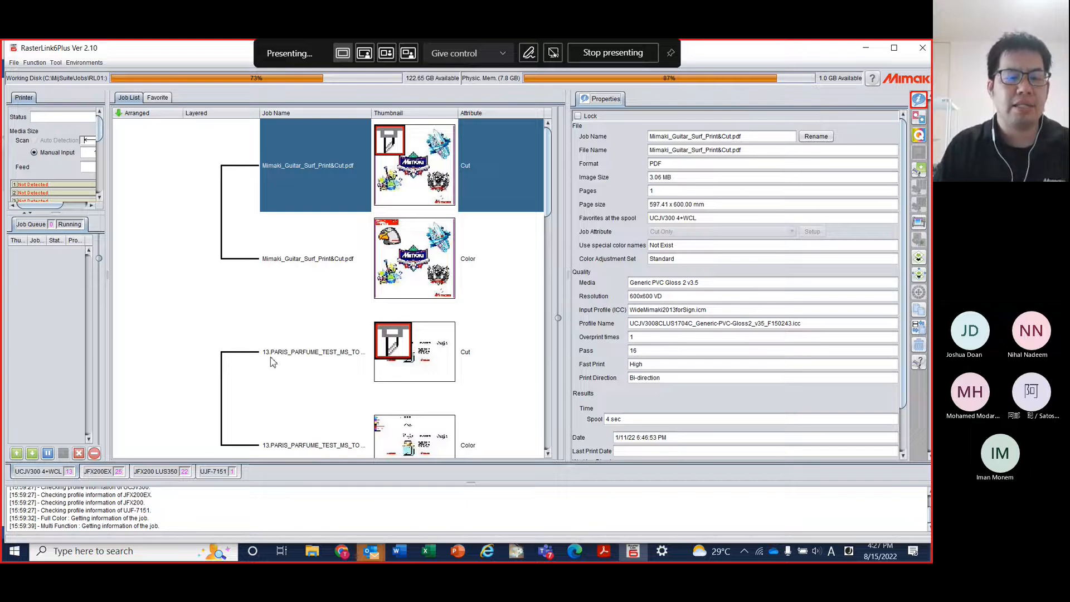
{"action": "left_click", "coordinate": [214, 472]}
{"action": "left_click", "coordinate": [38, 472]}
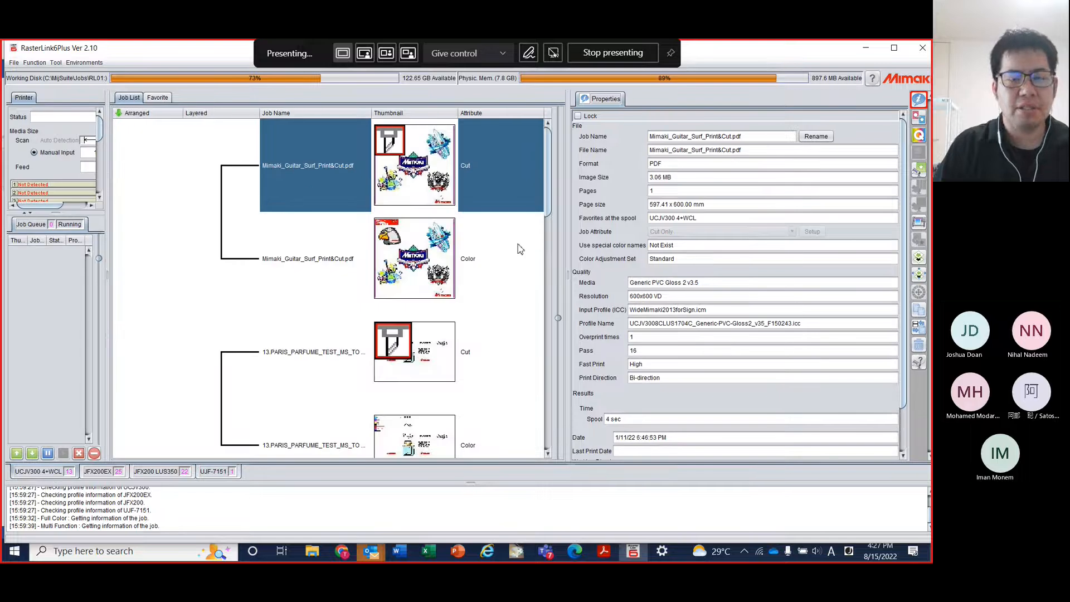
{"action": "scroll", "coordinate": [375, 266], "scroll_direction": "down", "scroll_amount": 10}
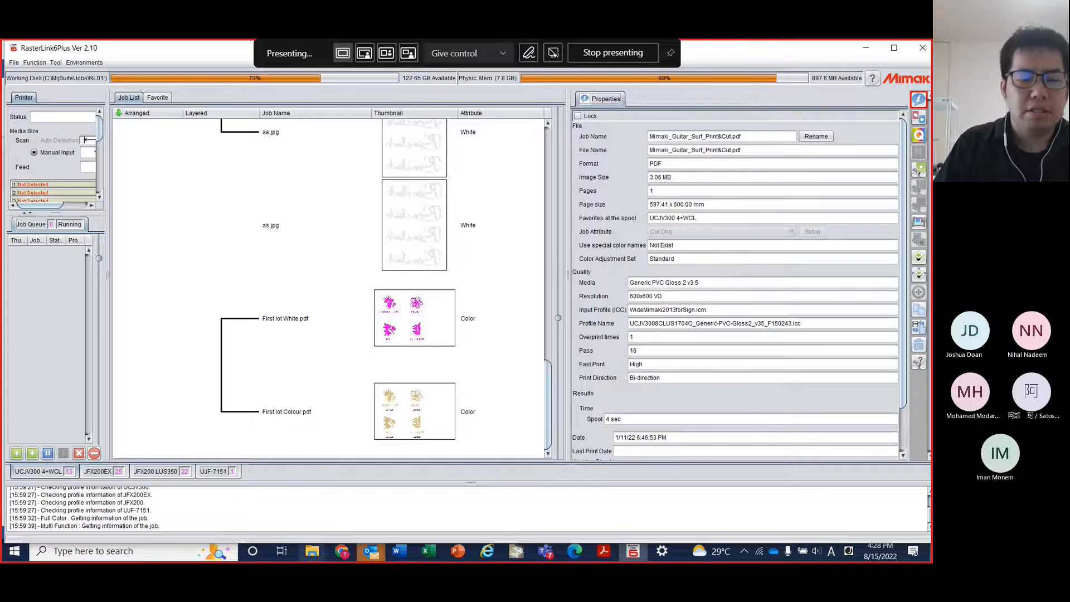
{"action": "left_click", "coordinate": [313, 553]}
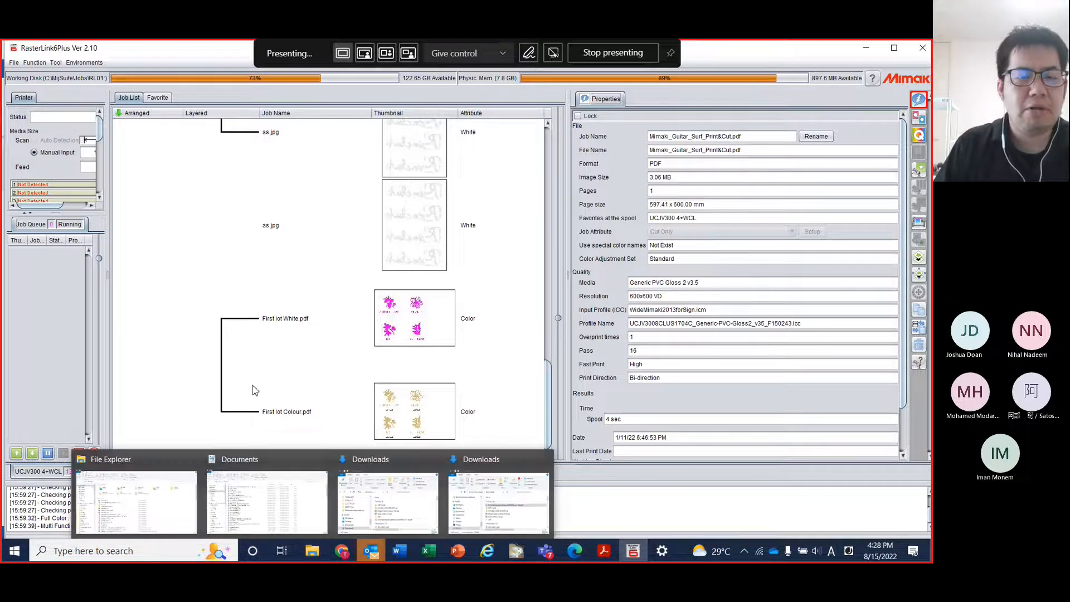
{"action": "left_click", "coordinate": [208, 376]}
{"action": "left_click", "coordinate": [275, 323]}
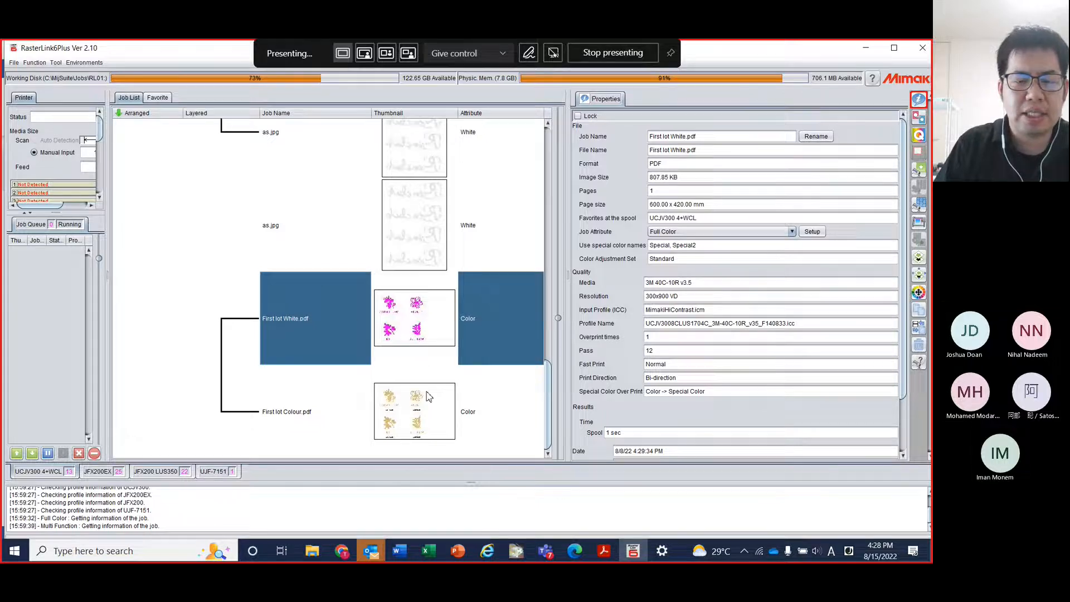
Switch to Chrome, search for Mimaki Australia in a new tab and open the company's website
{"action": "left_click", "coordinate": [342, 550]}
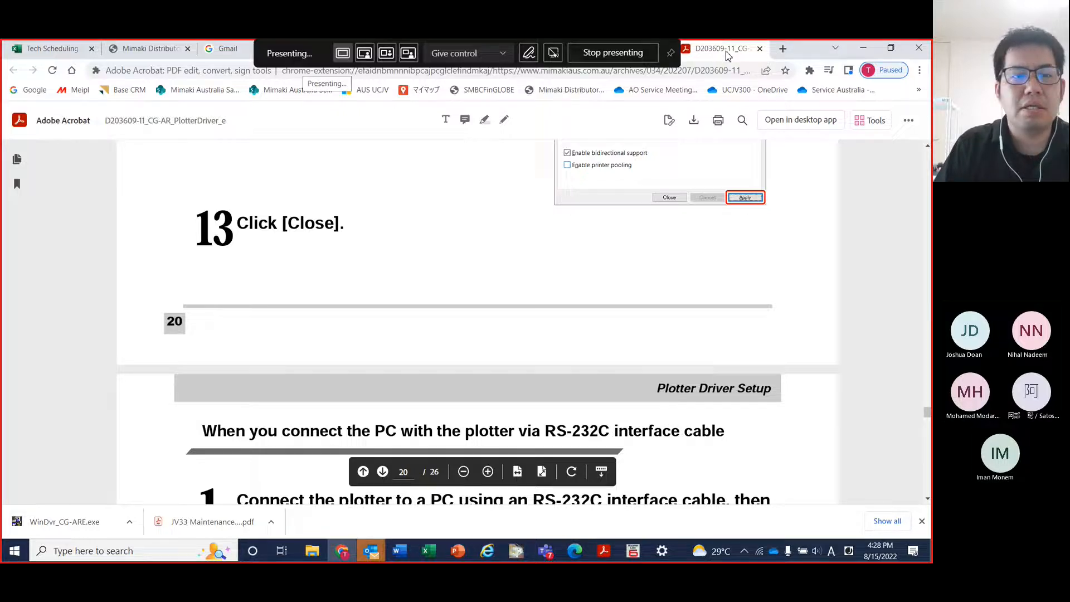
{"action": "left_click", "coordinate": [782, 49]}
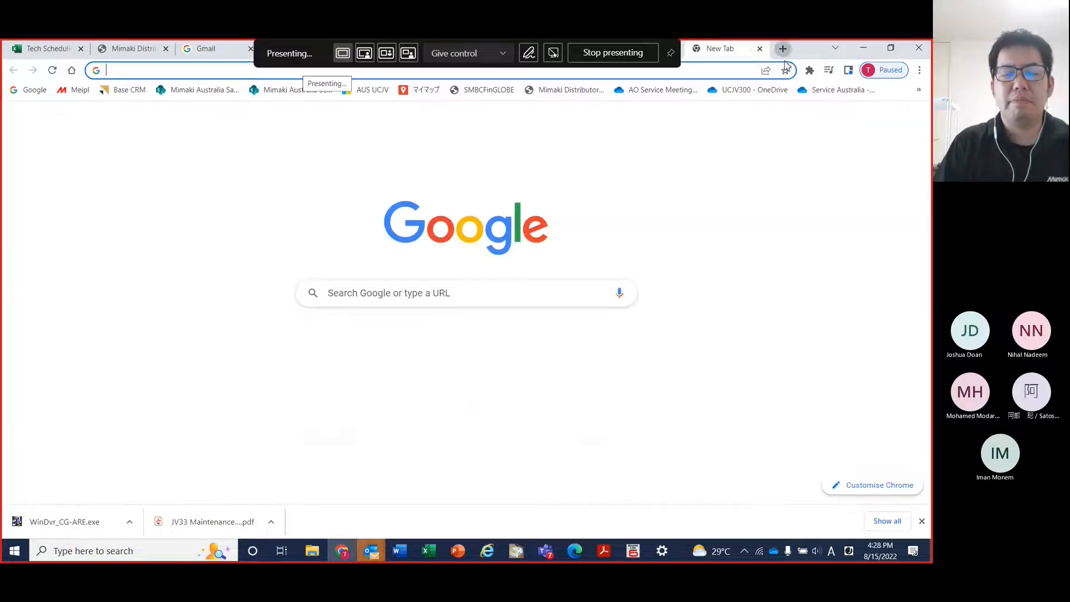
{"action": "left_click", "coordinate": [465, 290]}
{"action": "type", "text": "Mimaki AUstralia"}
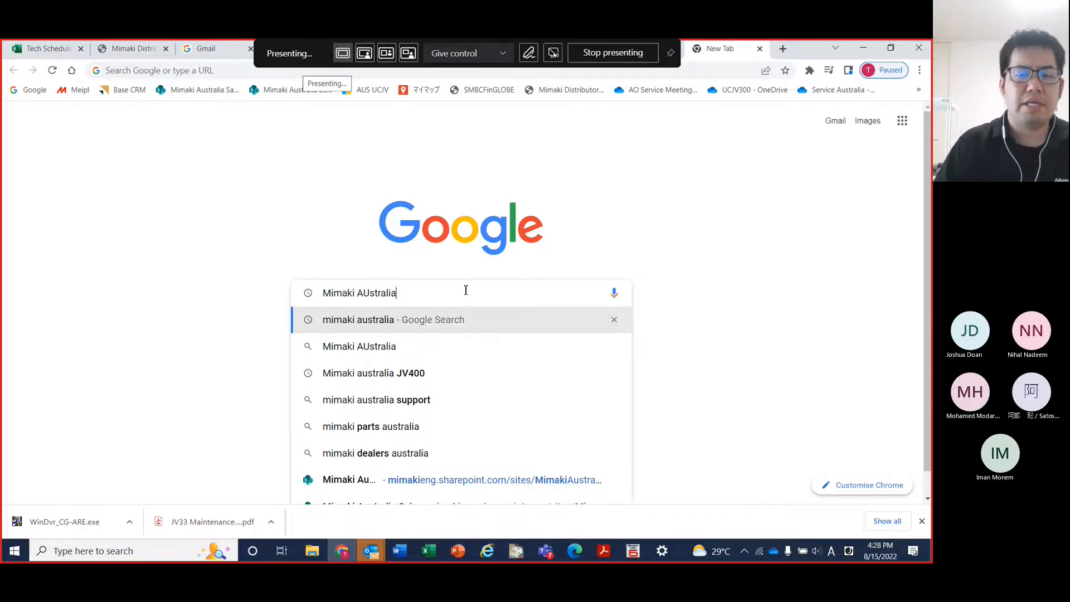
{"action": "key", "text": "Return"}
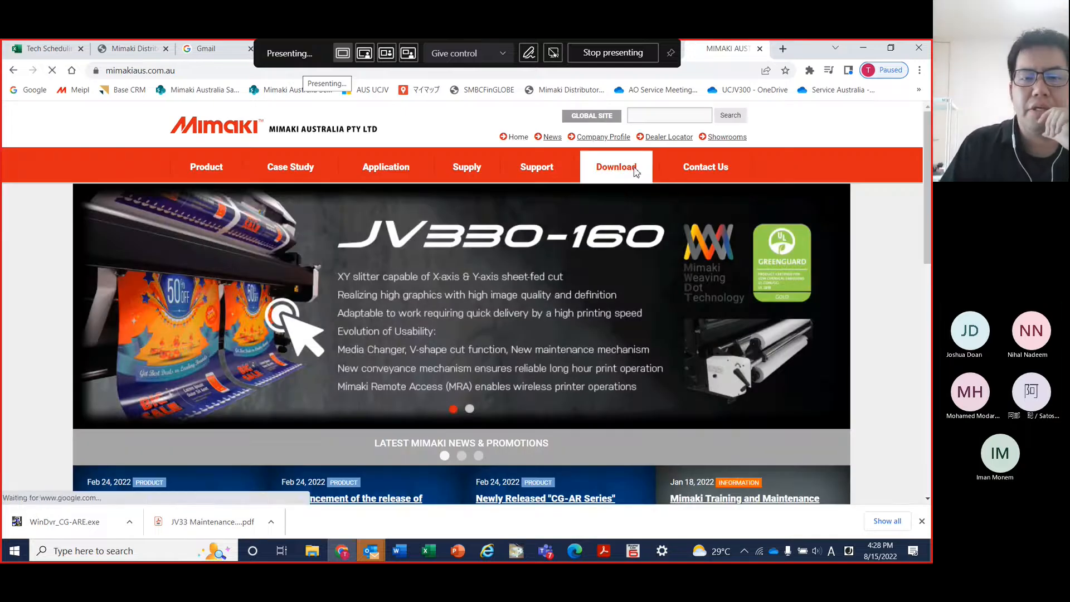
Go to the site's software downloads and open the RasterLink6Plus download page
{"action": "left_click", "coordinate": [634, 172]}
{"action": "scroll", "coordinate": [210, 412], "scroll_direction": "down", "scroll_amount": 2}
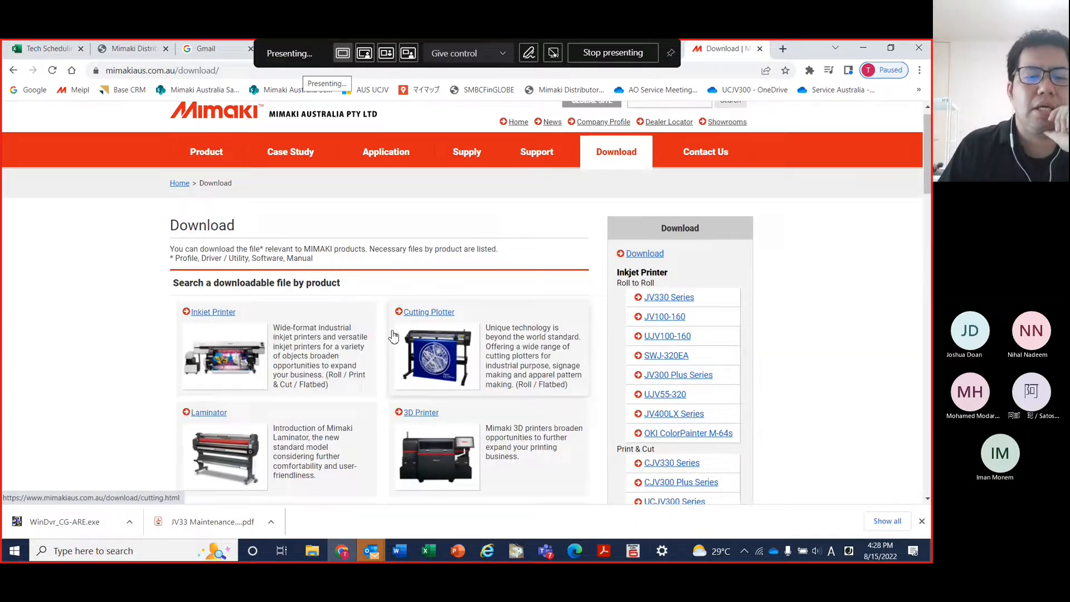
{"action": "left_click", "coordinate": [209, 408]}
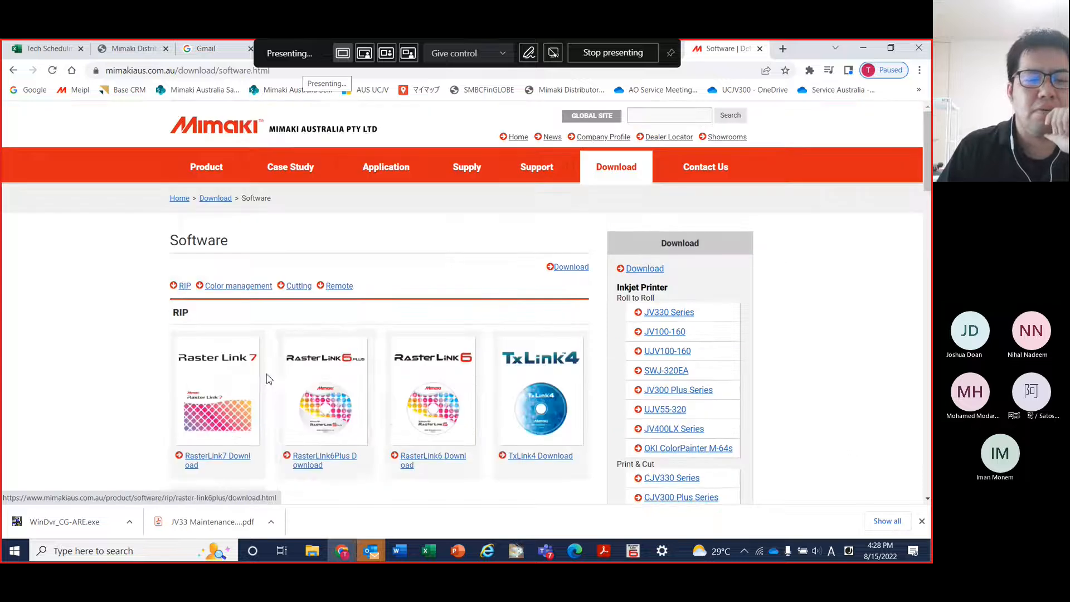
{"action": "scroll", "coordinate": [301, 401], "scroll_direction": "down", "scroll_amount": 1}
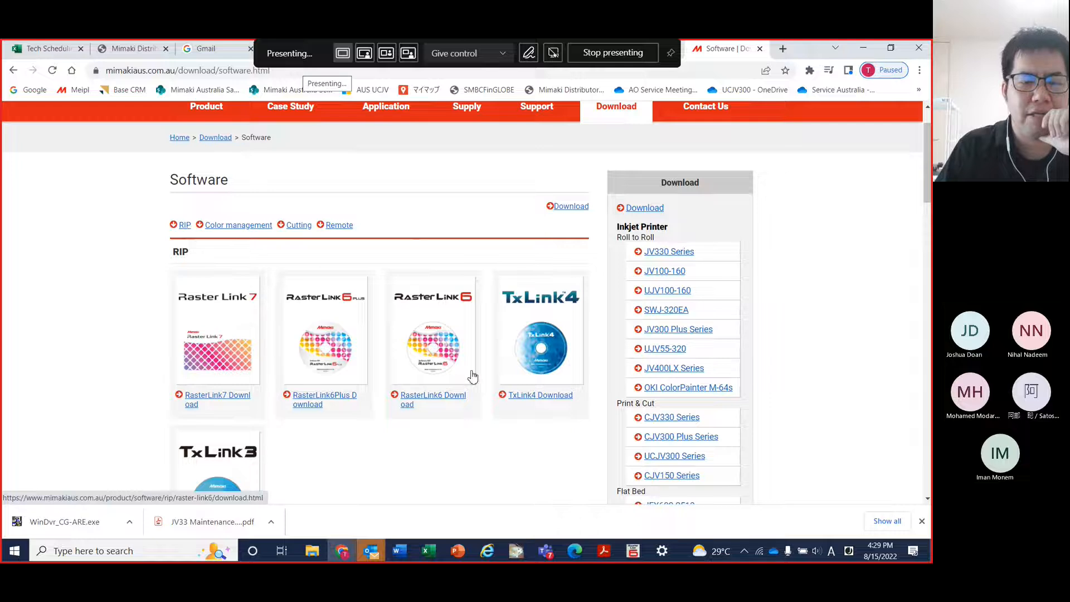
{"action": "left_click", "coordinate": [315, 399]}
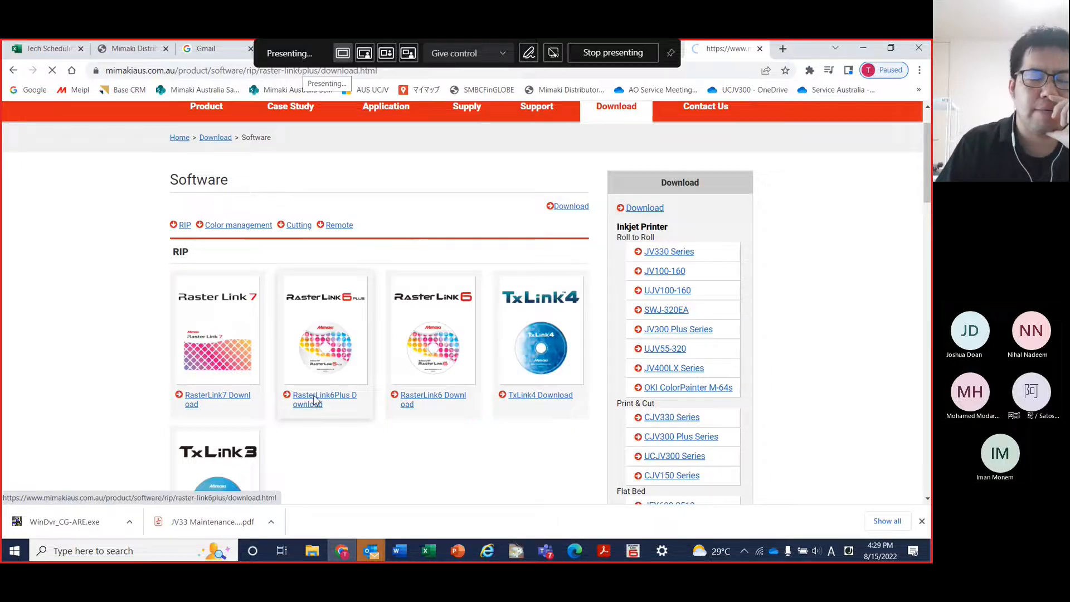
Open the RasterLink6Plus Reference Guide PDF from the list of downloadable manuals
{"action": "scroll", "coordinate": [267, 312], "scroll_direction": "down", "scroll_amount": 3}
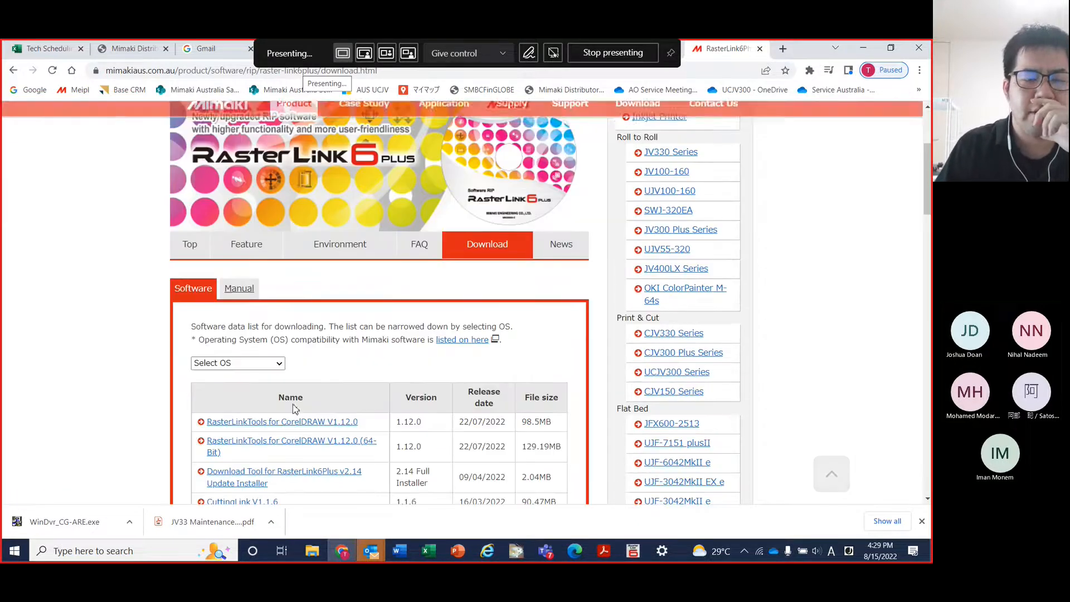
{"action": "left_click", "coordinate": [243, 289]}
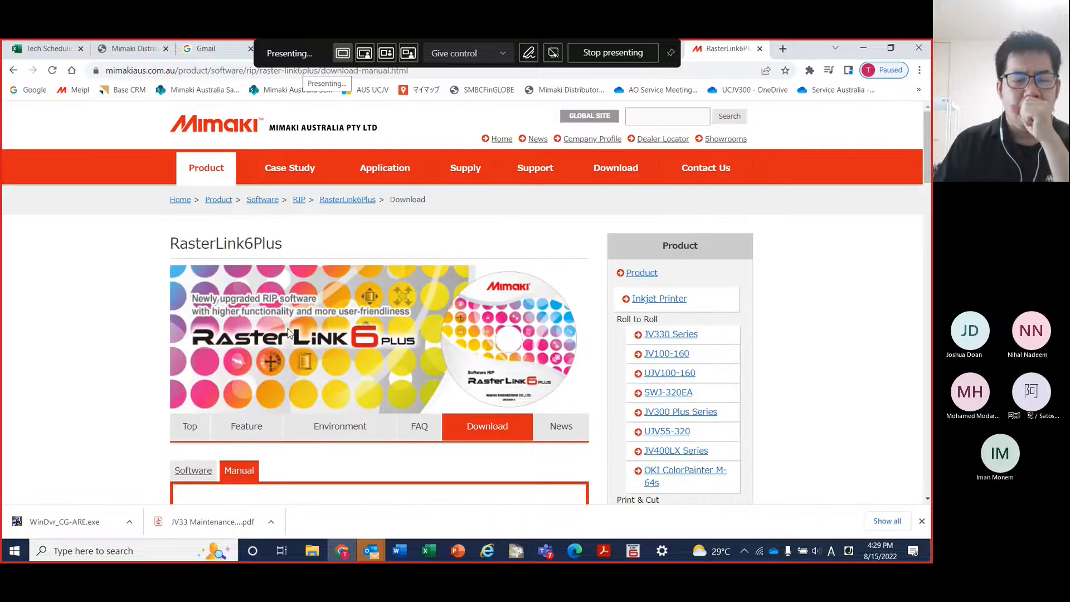
{"action": "scroll", "coordinate": [289, 332], "scroll_direction": "down", "scroll_amount": 4}
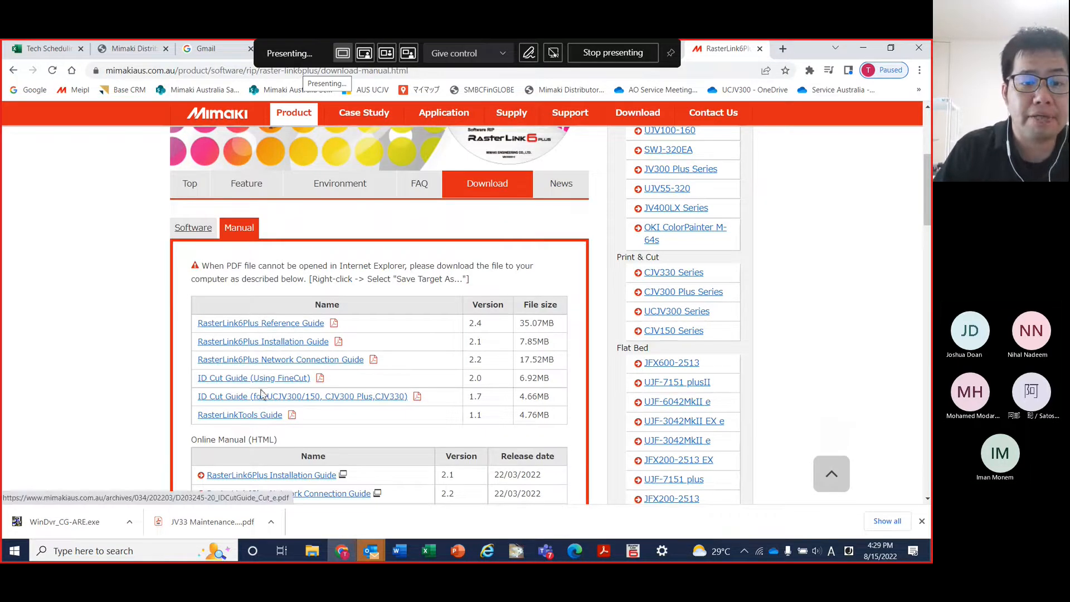
{"action": "left_click", "coordinate": [245, 328]}
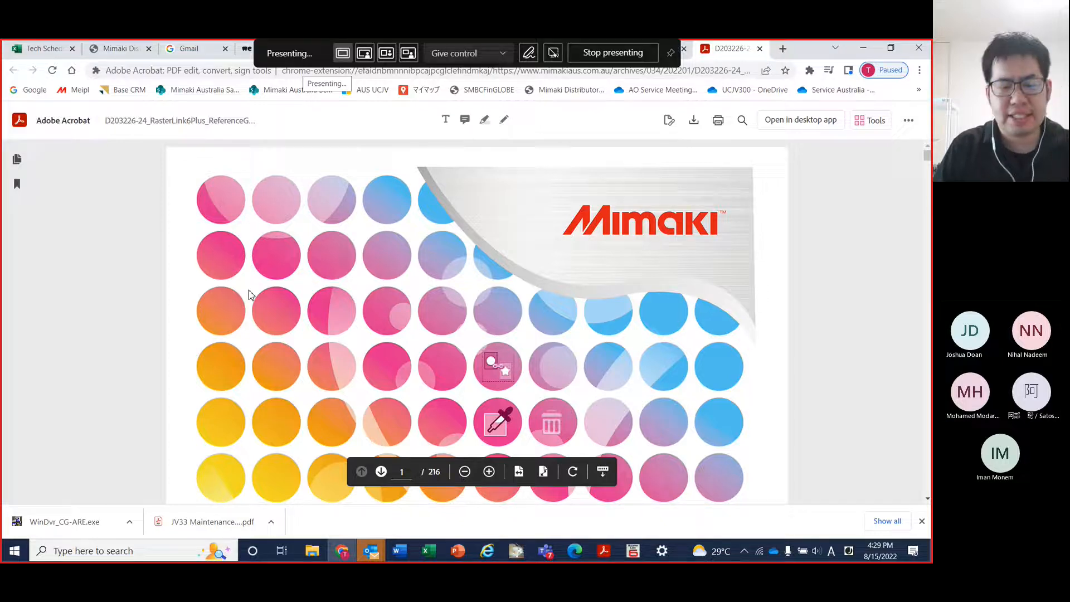
Search the guide for "tiling", jump to the section "Print a large image by splitting it - Tiling" and close the search
{"action": "scroll", "coordinate": [319, 290], "scroll_direction": "down", "scroll_amount": 6}
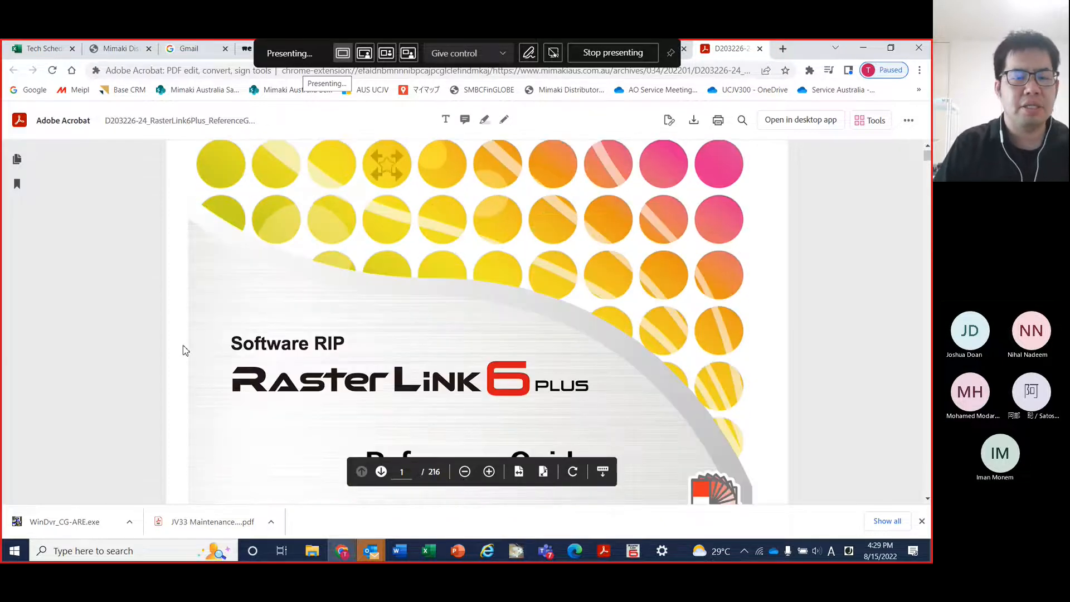
{"action": "key", "text": "ctrl+f"}
{"action": "type", "text": "tiling"}
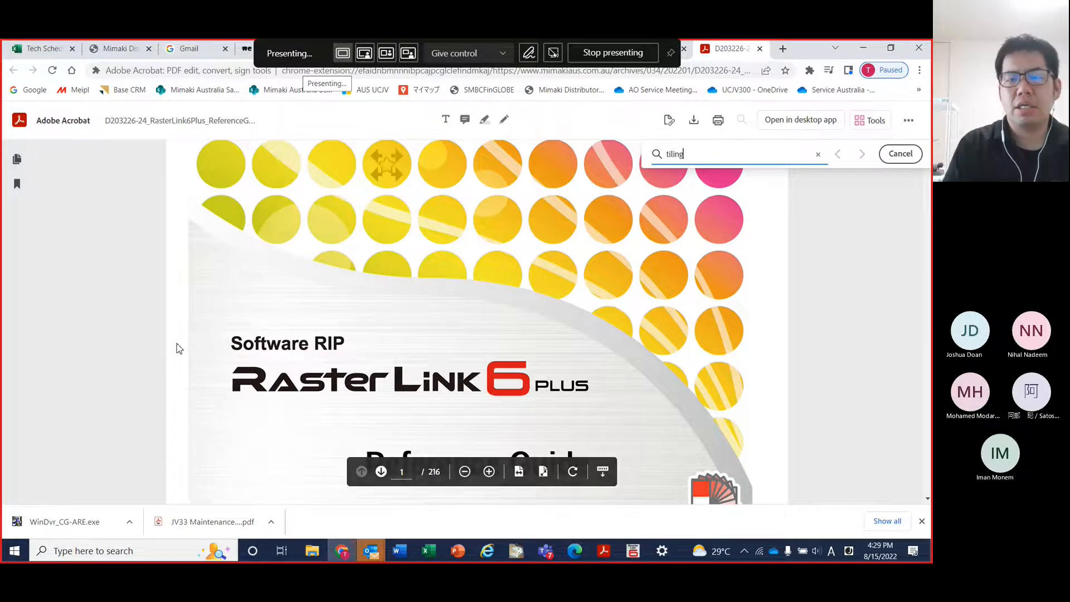
{"action": "key", "text": "Return"}
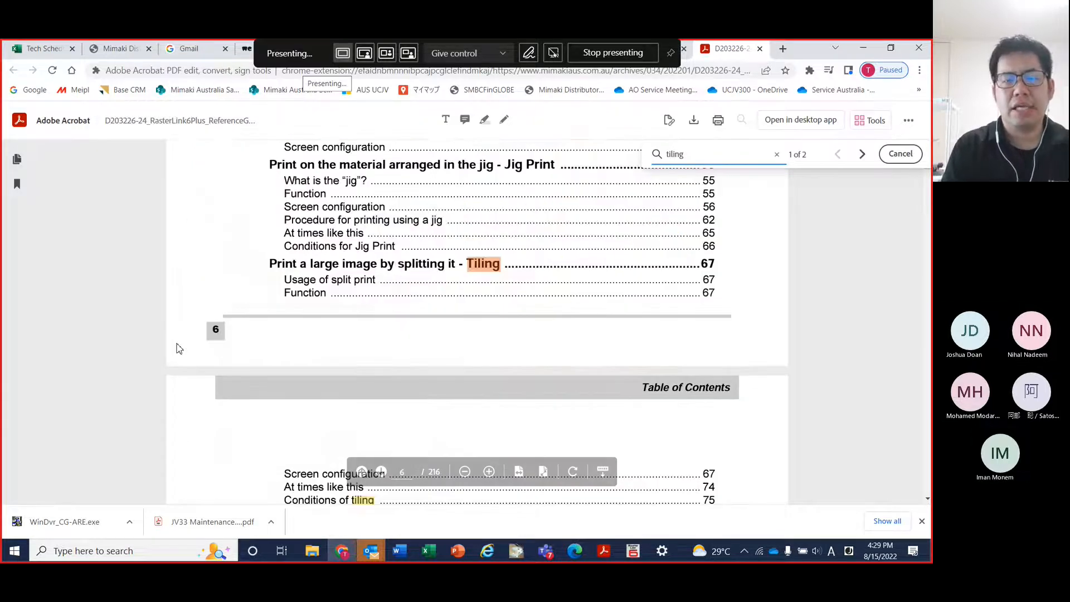
{"action": "left_click", "coordinate": [360, 269]}
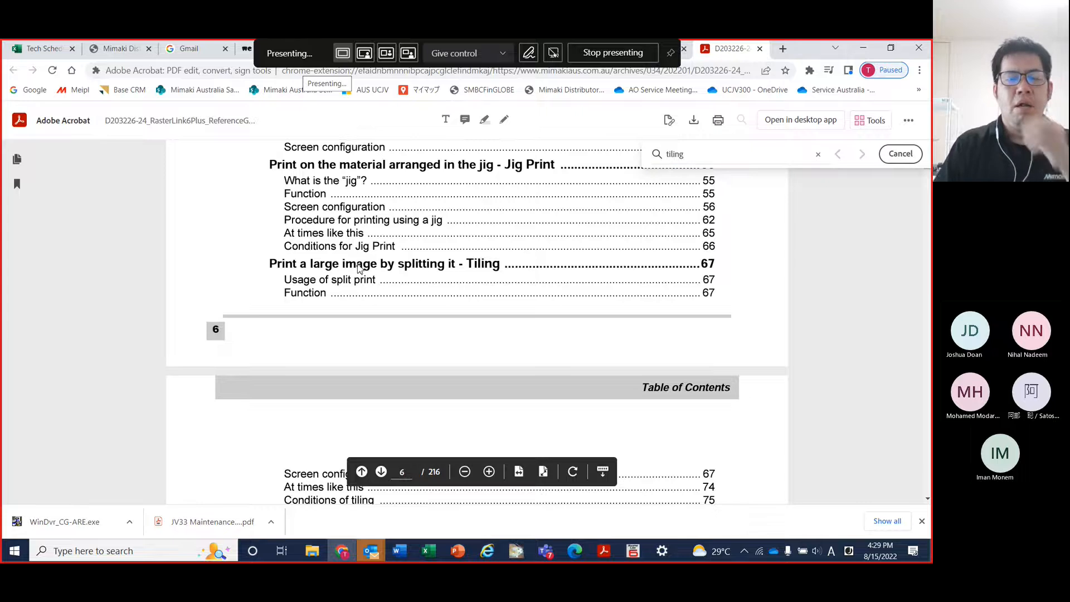
{"action": "left_click", "coordinate": [360, 269]}
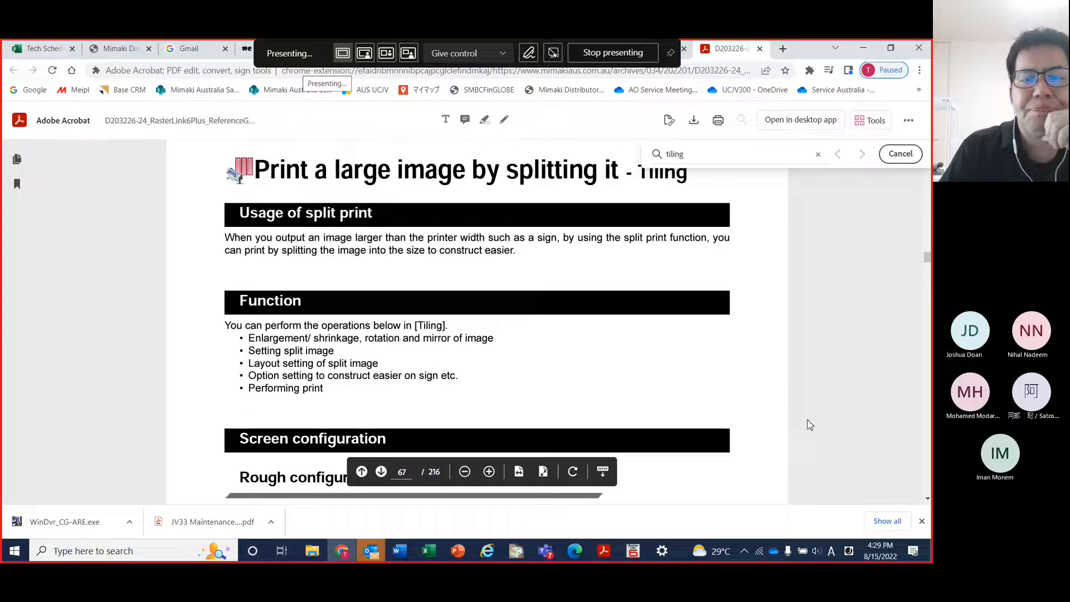
{"action": "left_click", "coordinate": [900, 154]}
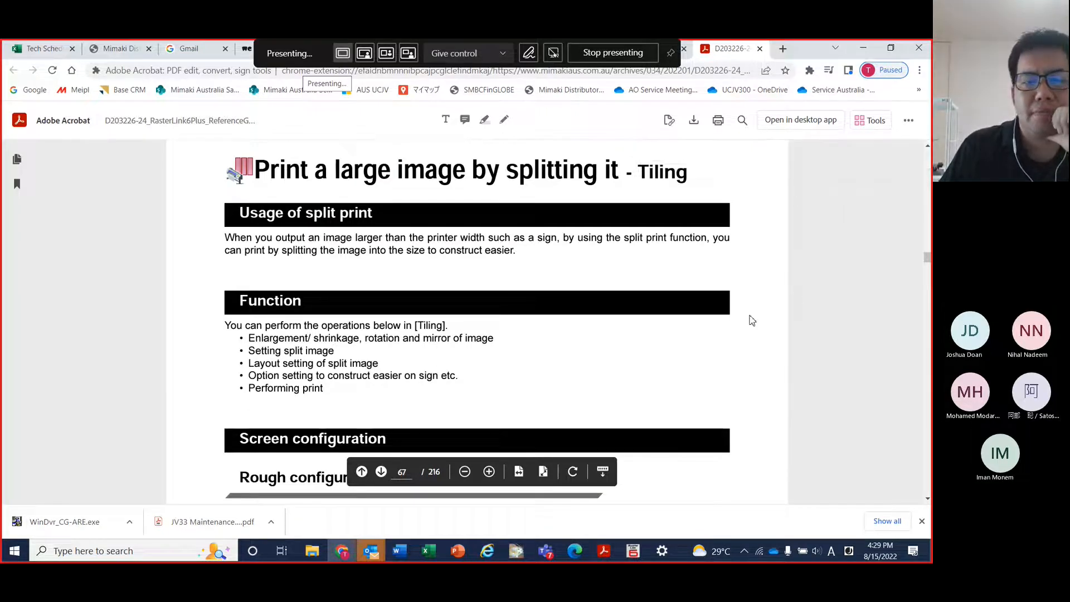
Read the Tiling section's usage, function list and rough screen configuration on page 67, glancing at the settings on page 68
{"action": "scroll", "coordinate": [773, 342], "scroll_direction": "down", "scroll_amount": 5}
{"action": "scroll", "coordinate": [771, 342], "scroll_direction": "up", "scroll_amount": 5}
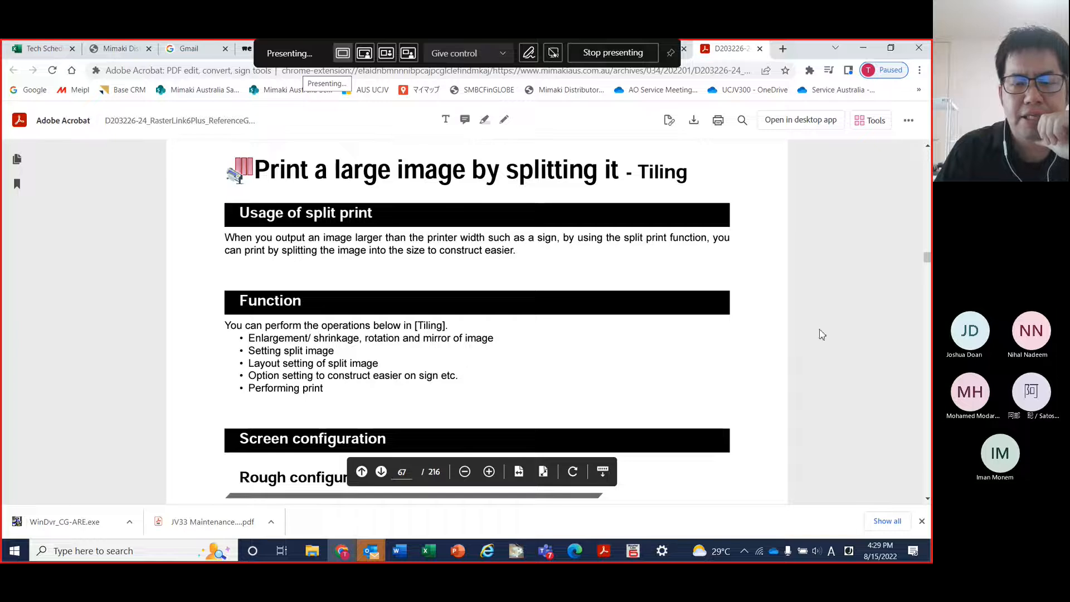
{"action": "scroll", "coordinate": [744, 347], "scroll_direction": "down", "scroll_amount": 2}
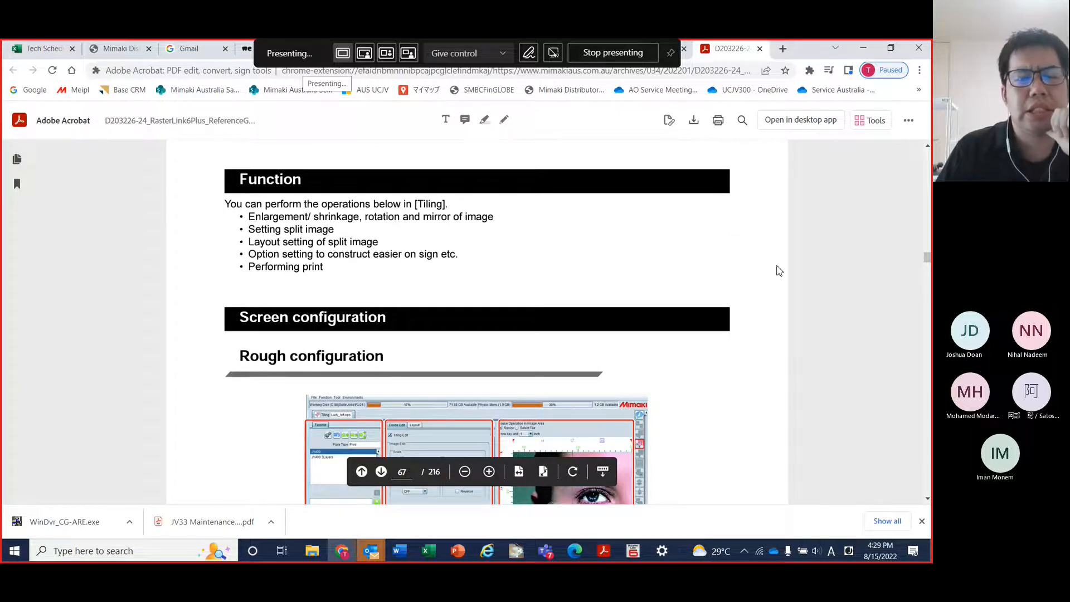
{"action": "scroll", "coordinate": [528, 336], "scroll_direction": "down", "scroll_amount": 5}
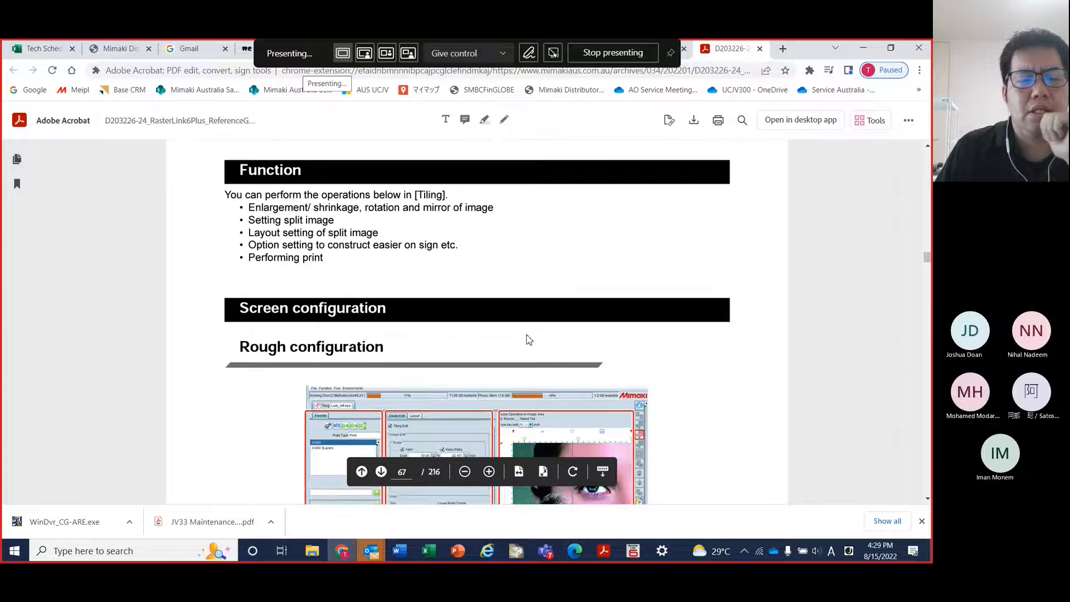
{"action": "scroll", "coordinate": [529, 339], "scroll_direction": "down", "scroll_amount": 8}
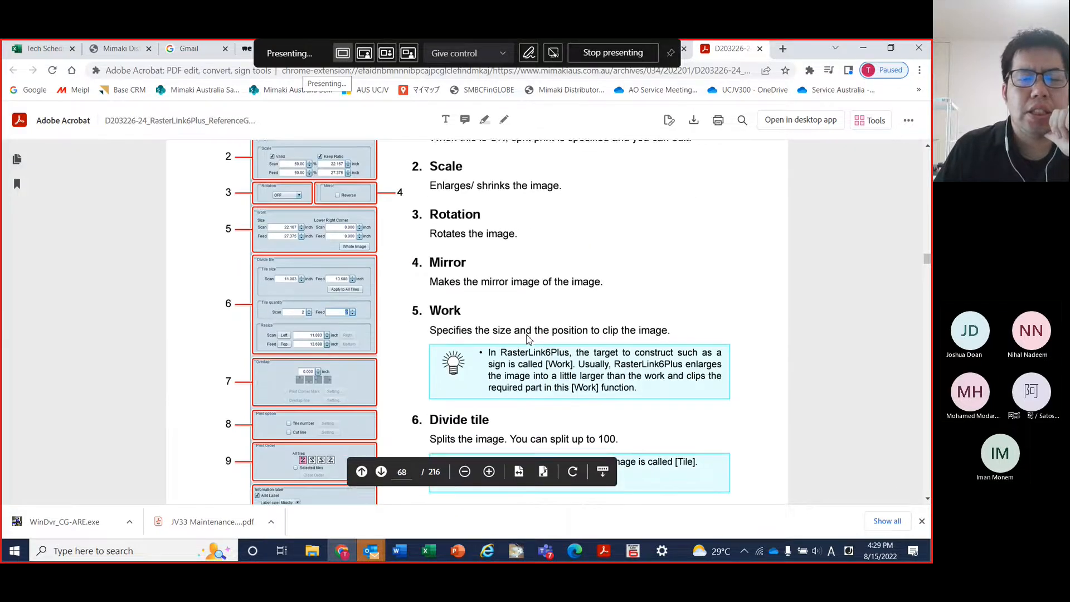
{"action": "scroll", "coordinate": [529, 339], "scroll_direction": "up", "scroll_amount": 8}
{"action": "scroll", "coordinate": [529, 340], "scroll_direction": "up", "scroll_amount": 3}
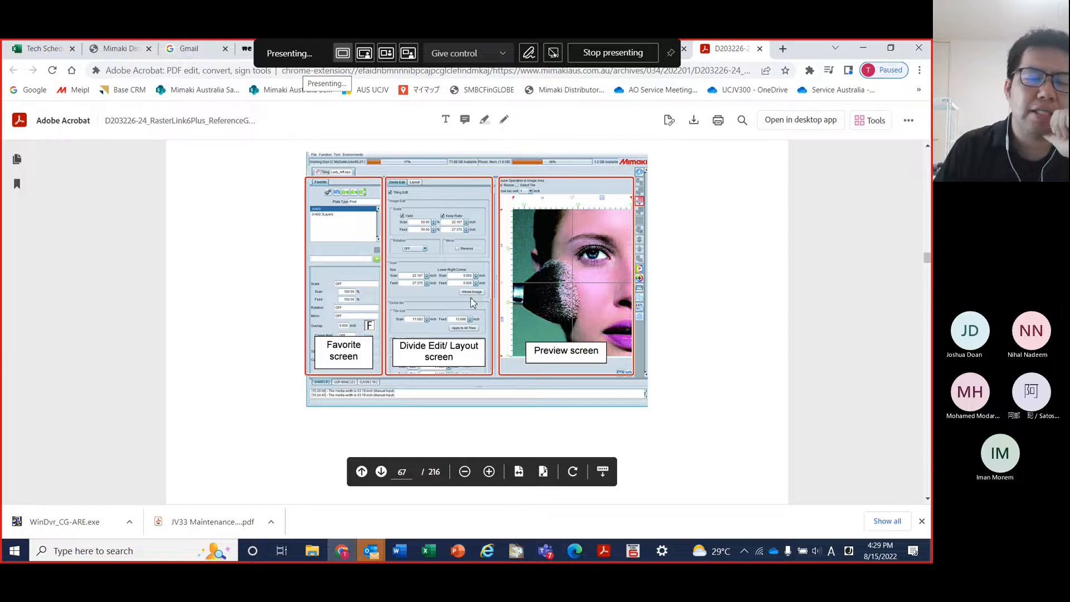
Read the guide's explanations of the Divide tile settings and the overlap size, position and corner mark options
{"action": "scroll", "coordinate": [494, 349], "scroll_direction": "down", "scroll_amount": 6}
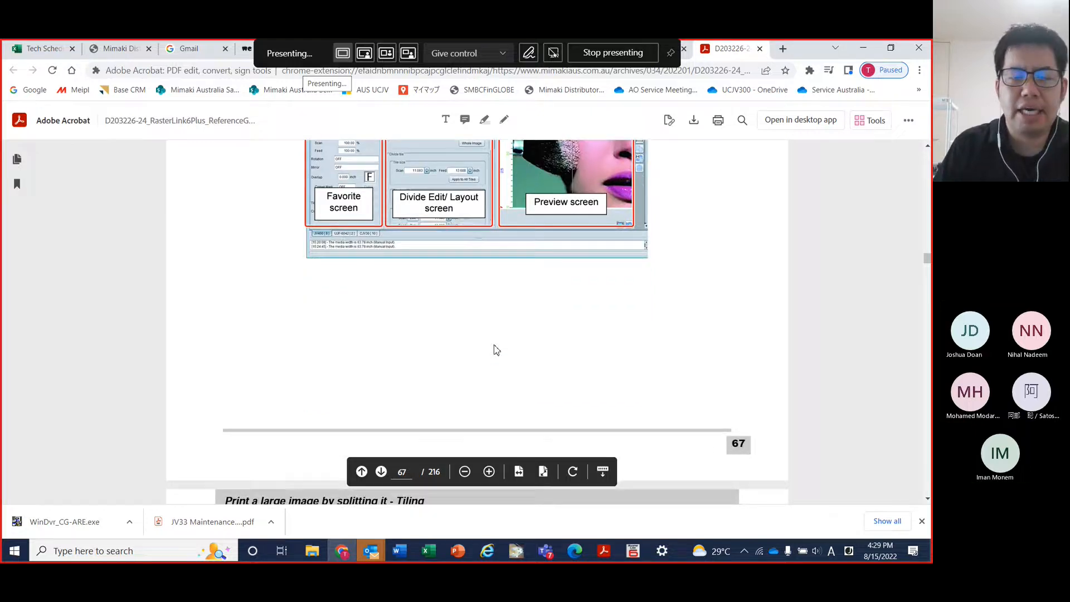
{"action": "scroll", "coordinate": [496, 349], "scroll_direction": "down", "scroll_amount": 7}
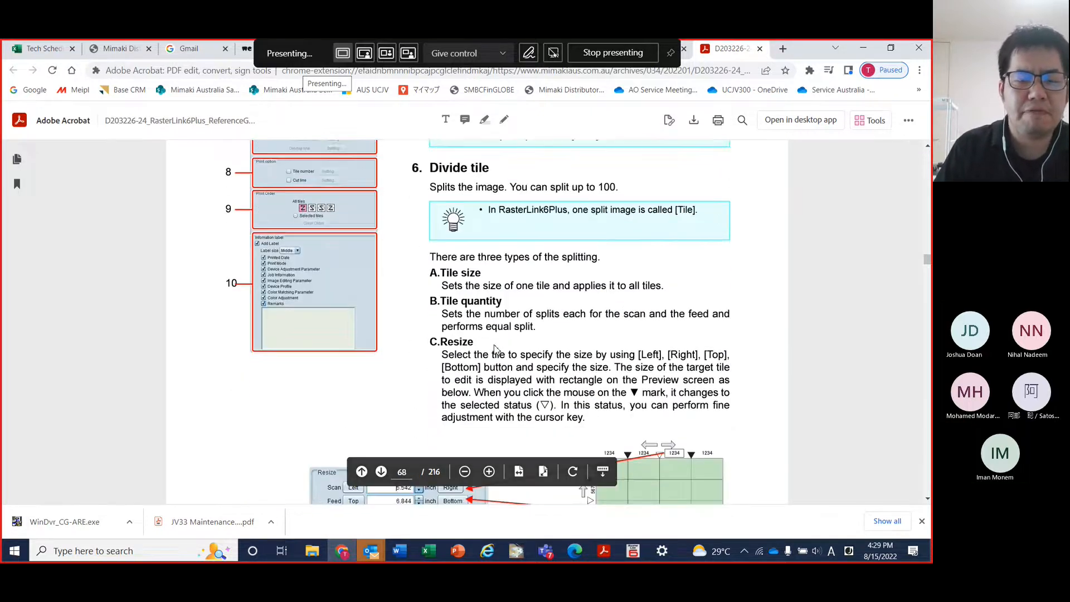
{"action": "scroll", "coordinate": [494, 350], "scroll_direction": "down", "scroll_amount": 15}
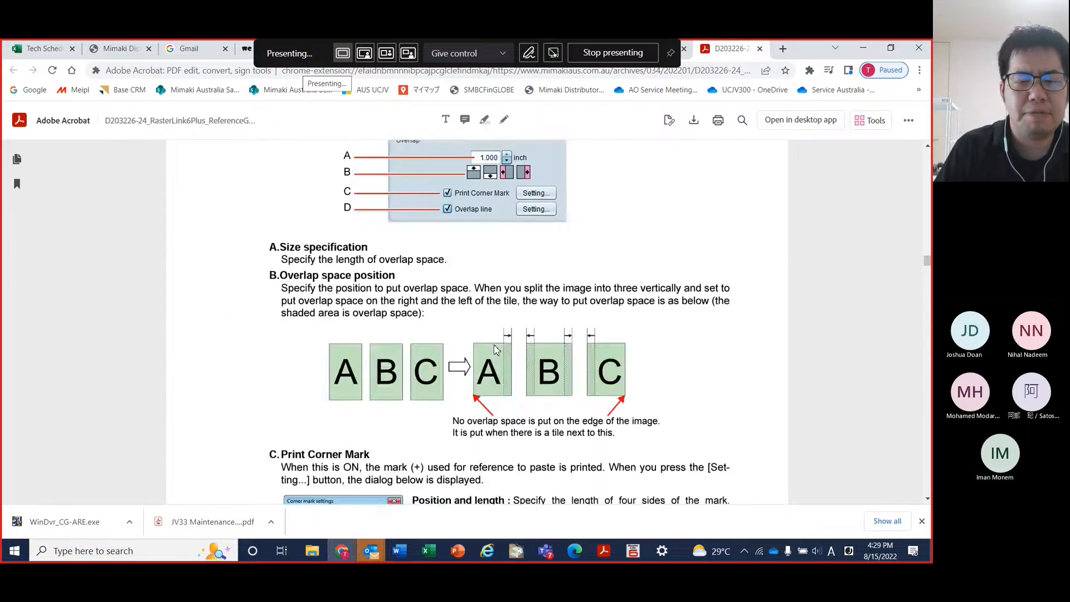
Read the guide's remaining tiling explanations on cut lines and alignment modes, and the enlarged list of conditions unavailable for tiling on page 75
{"action": "scroll", "coordinate": [495, 349], "scroll_direction": "down", "scroll_amount": 20}
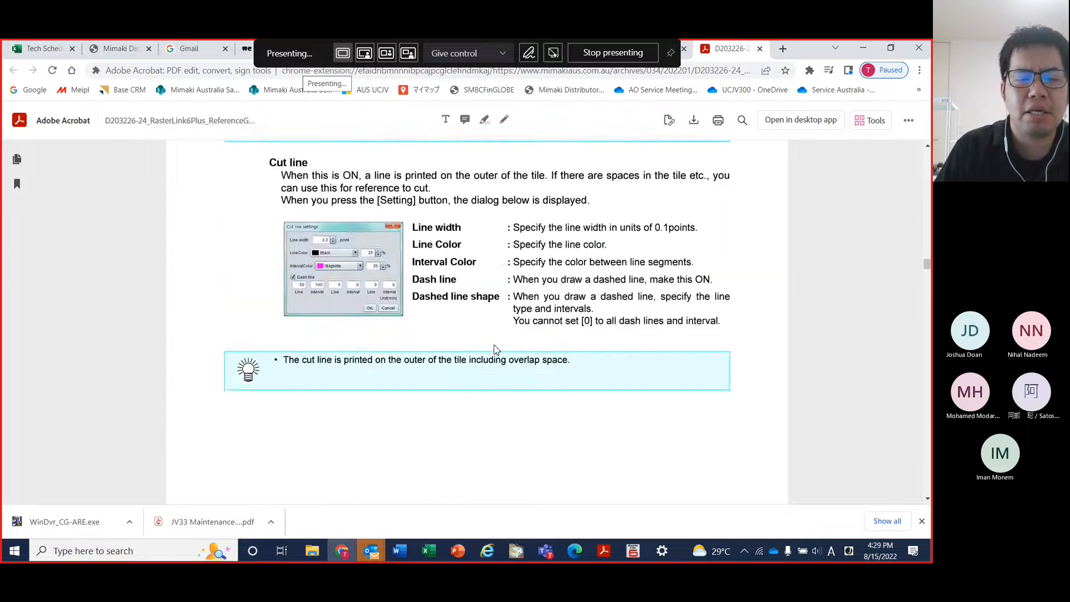
{"action": "scroll", "coordinate": [493, 348], "scroll_direction": "down", "scroll_amount": 20}
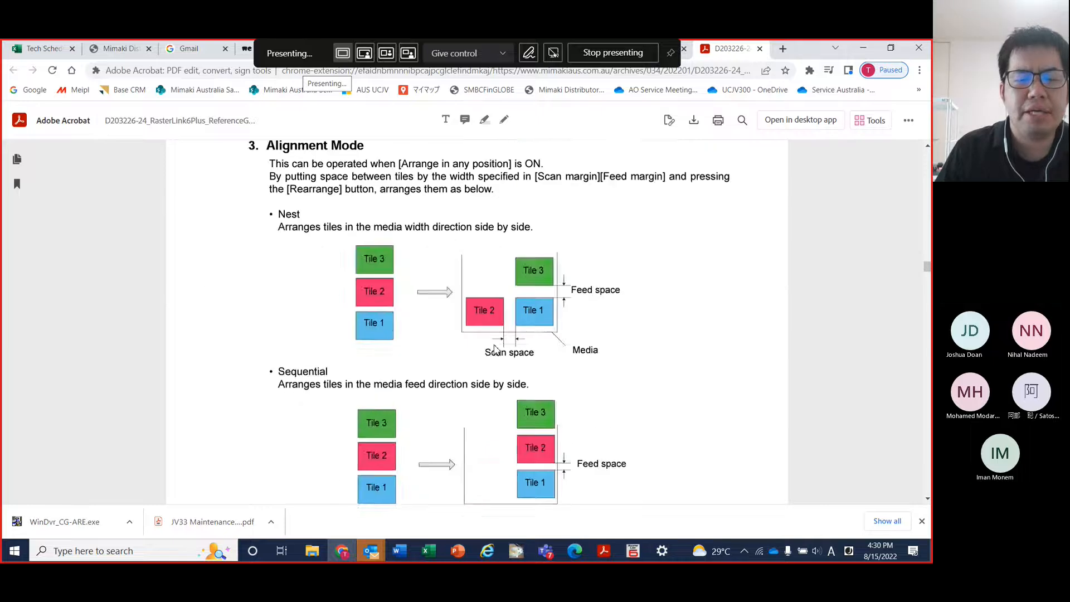
{"action": "scroll", "coordinate": [495, 349], "scroll_direction": "down", "scroll_amount": 3}
{"action": "scroll", "coordinate": [488, 417], "scroll_direction": "down", "scroll_amount": 15}
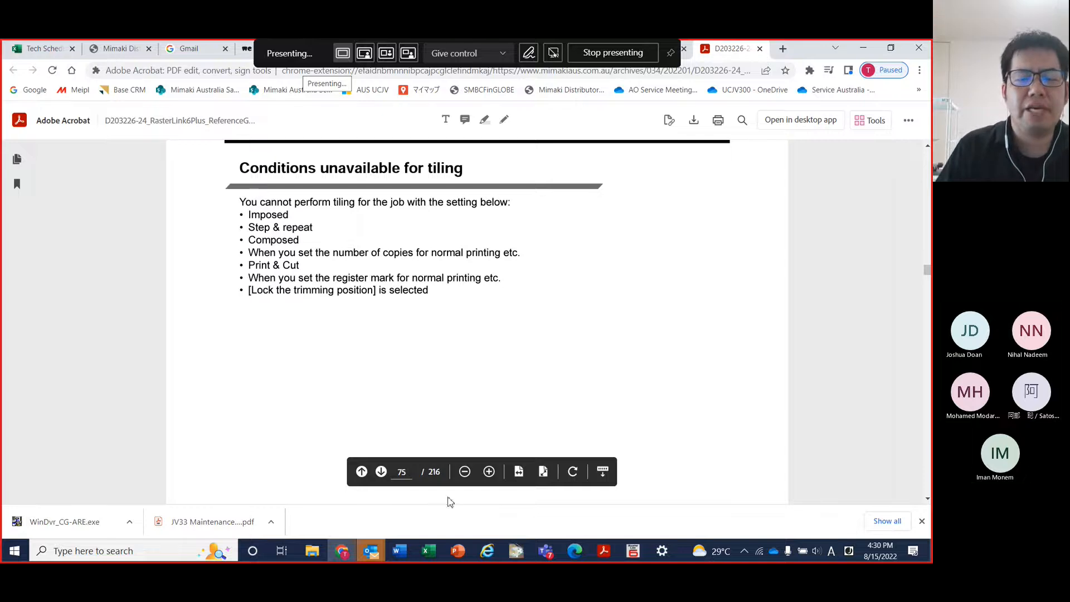
{"action": "left_click", "coordinate": [489, 472]}
{"action": "left_click", "coordinate": [489, 472]}
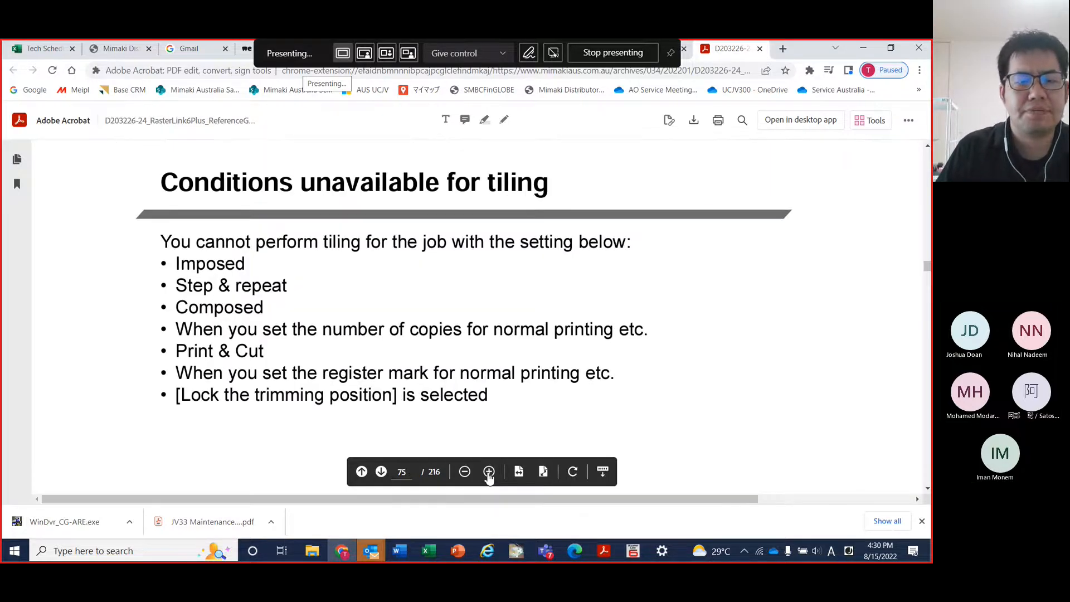
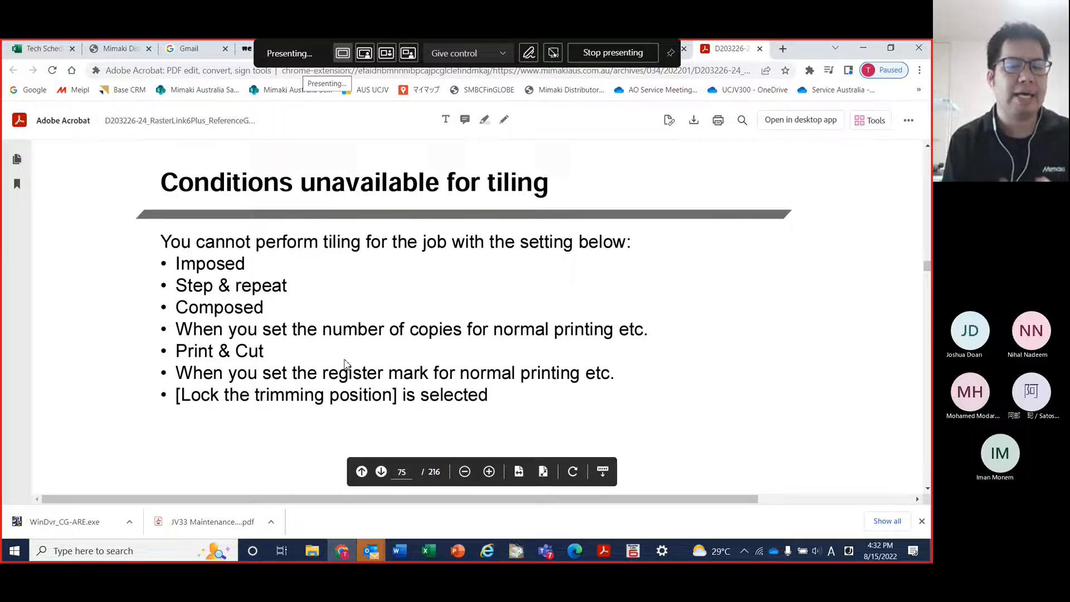
Switch to RasterLink6Plus and widen the printer and job queue area and the job list by moving their dividers
{"action": "left_click", "coordinate": [639, 555]}
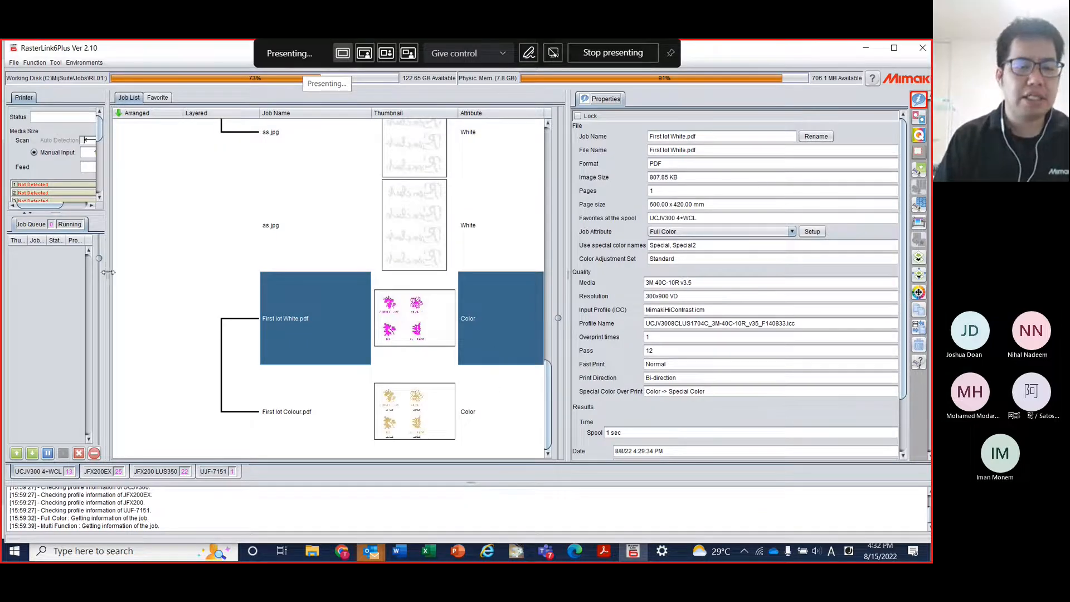
{"action": "left_click_drag", "start_coordinate": [110, 279], "coordinate": [205, 276]}
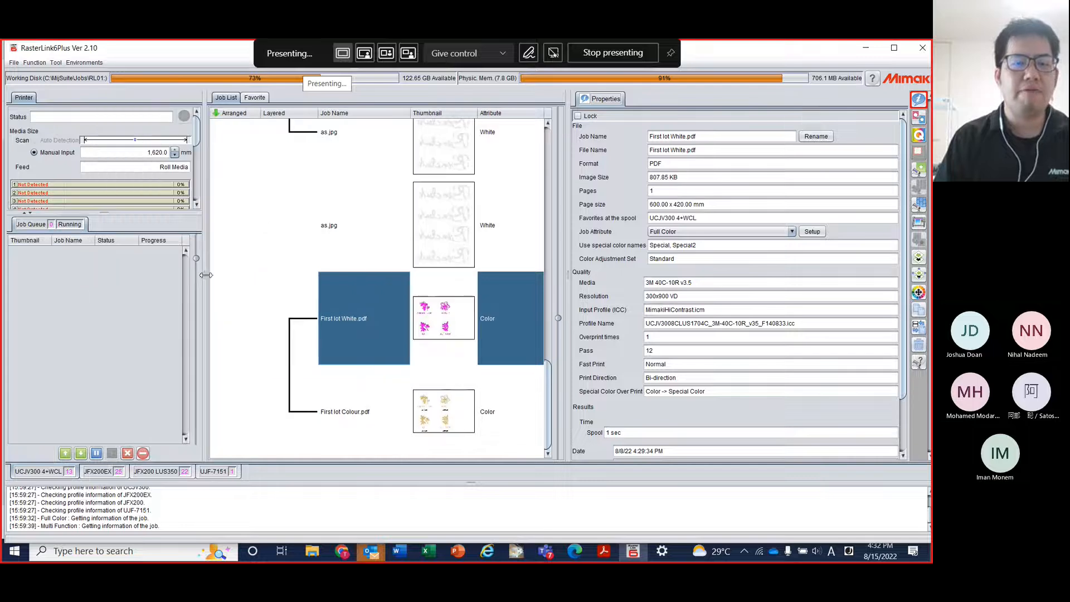
{"action": "left_click_drag", "start_coordinate": [571, 282], "coordinate": [630, 279]}
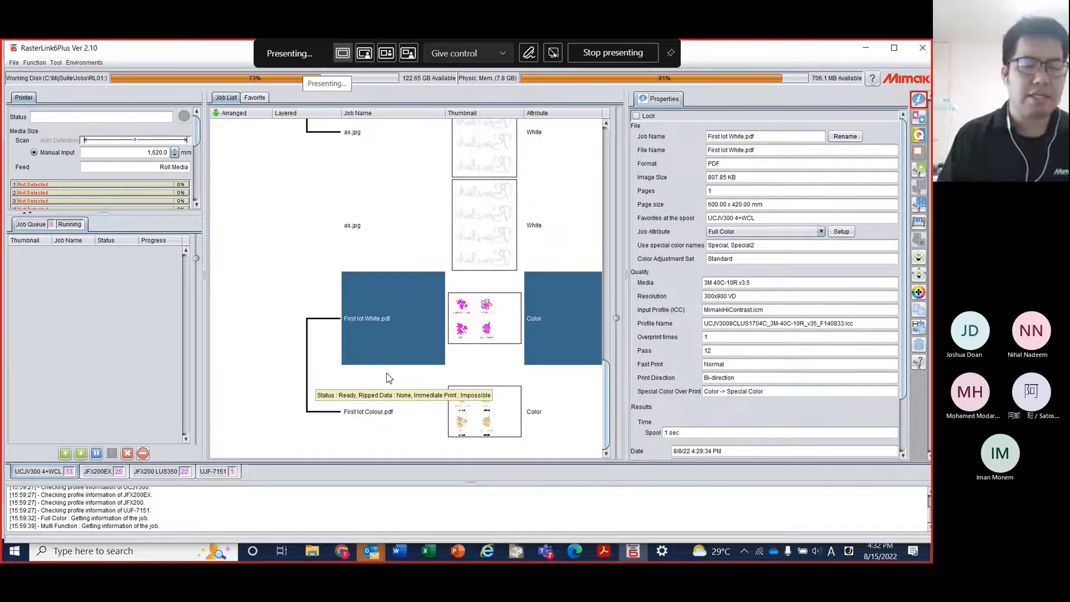
Examine the properties of the color and cut jobs of Mimaki_Guitar_Surf_Print&Cut.pdf at the start of the job list
{"action": "scroll", "coordinate": [401, 366], "scroll_direction": "up", "scroll_amount": 10}
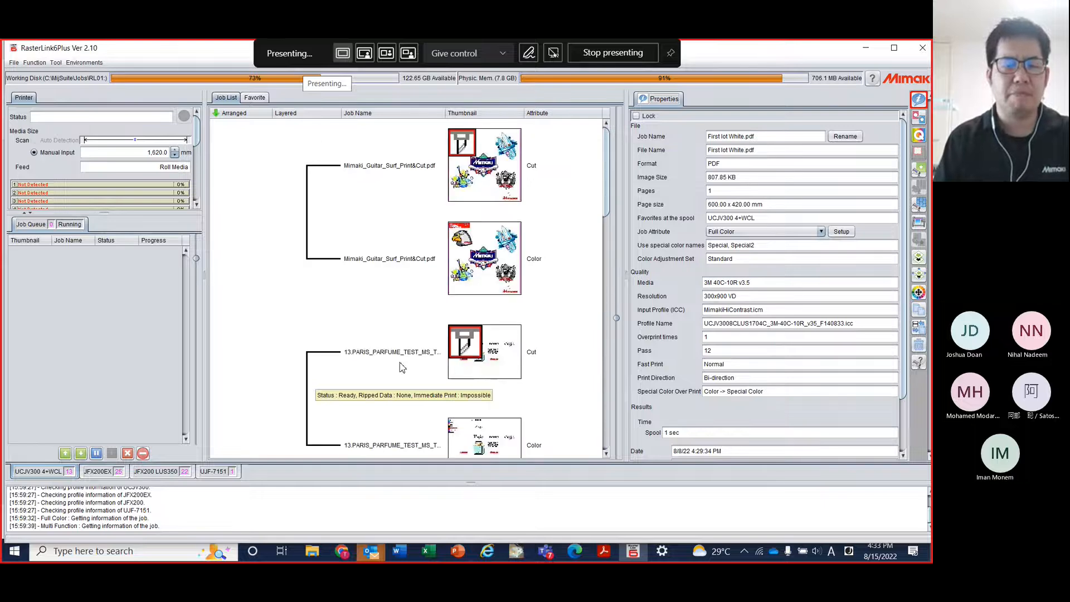
{"action": "left_click", "coordinate": [390, 258]}
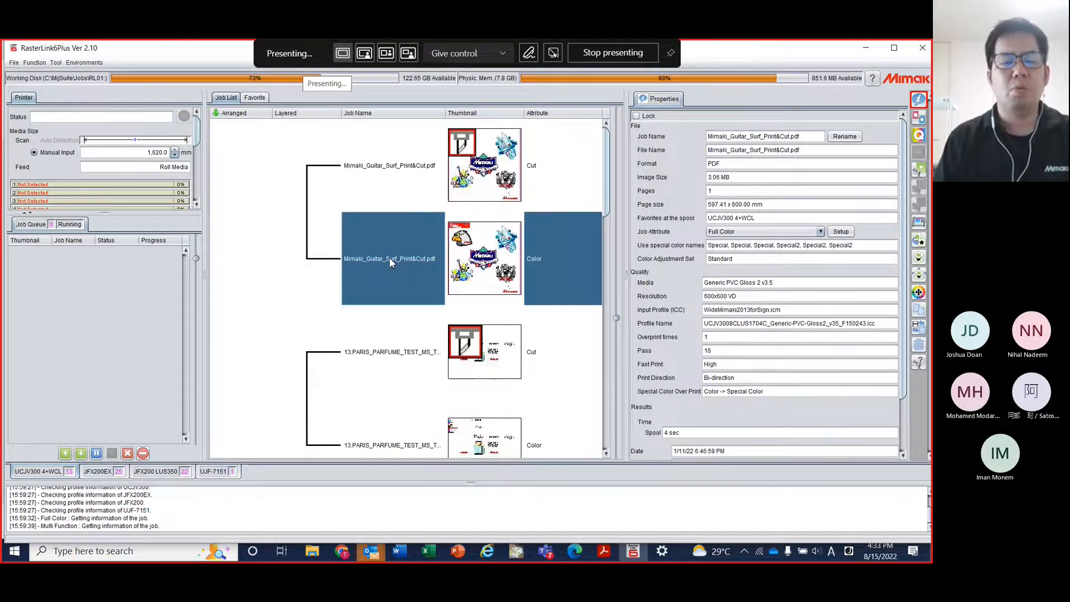
{"action": "left_click", "coordinate": [536, 196]}
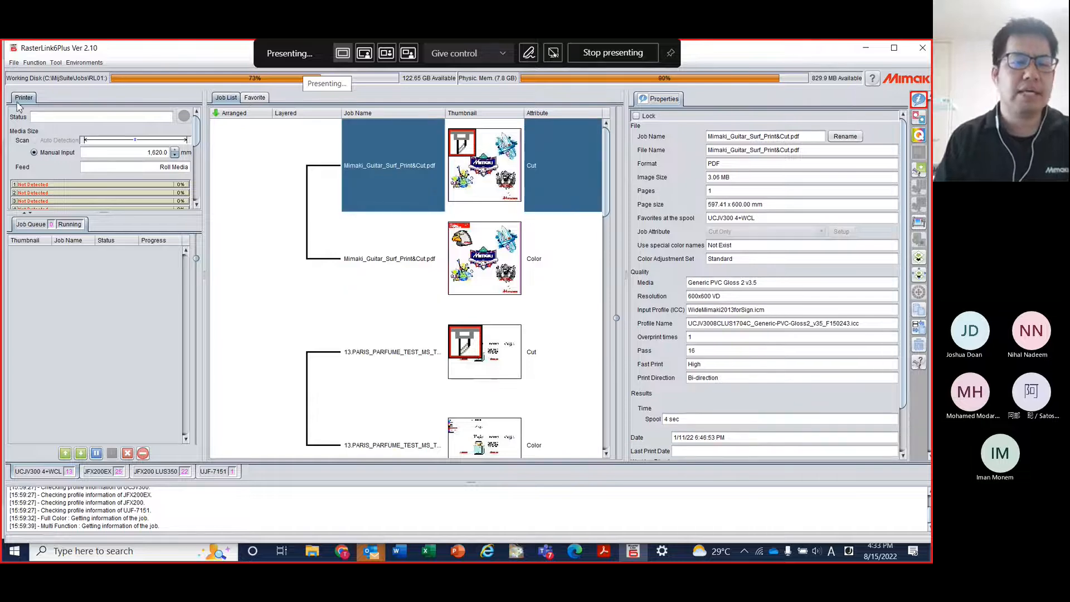
{"action": "left_click", "coordinate": [14, 63]}
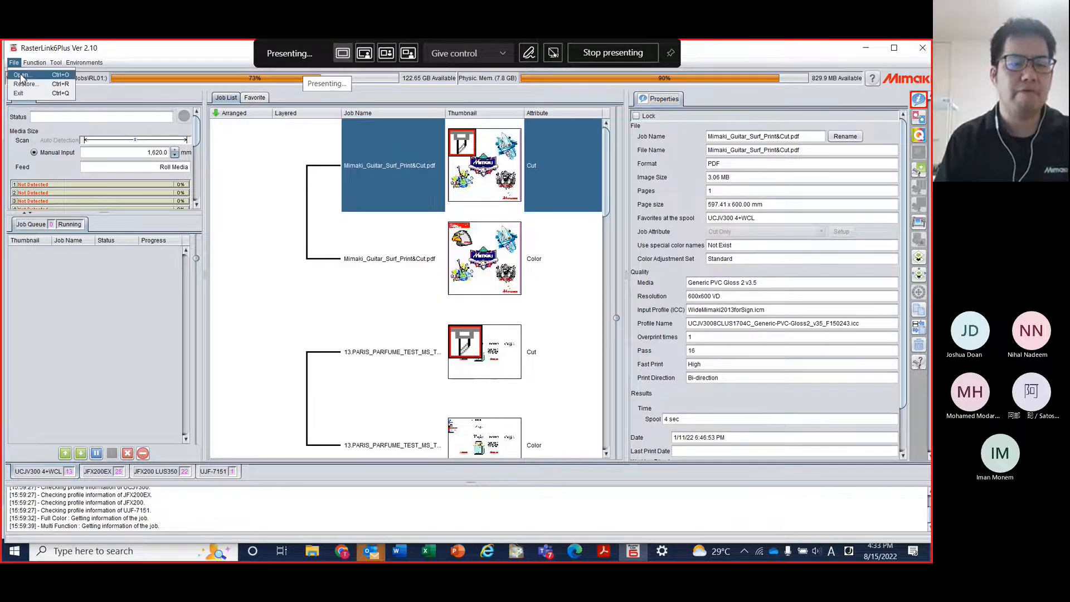
{"action": "left_click", "coordinate": [20, 75]}
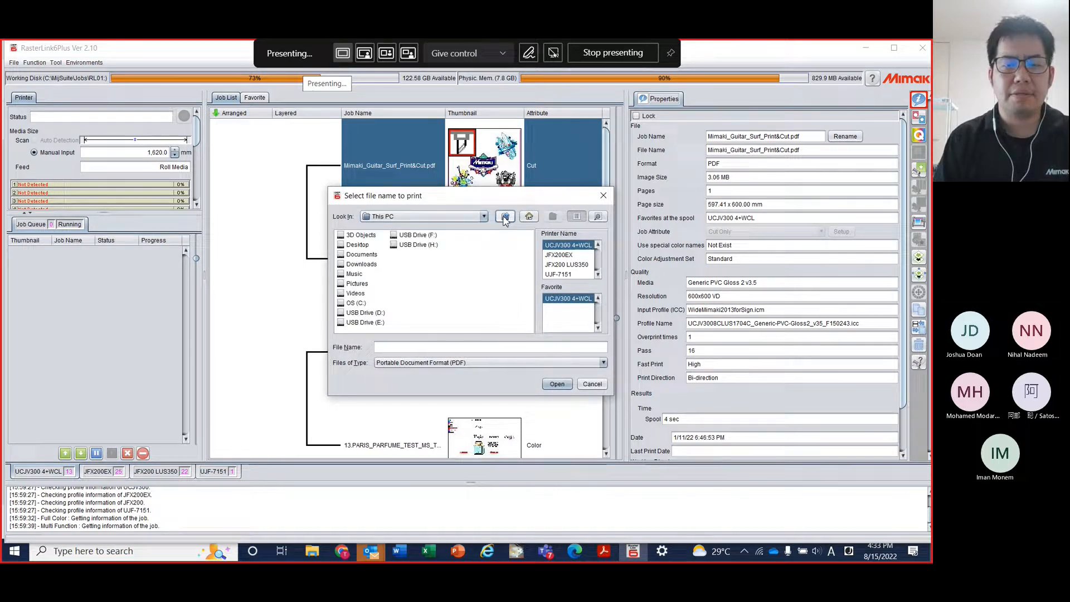
{"action": "left_click", "coordinate": [457, 221]}
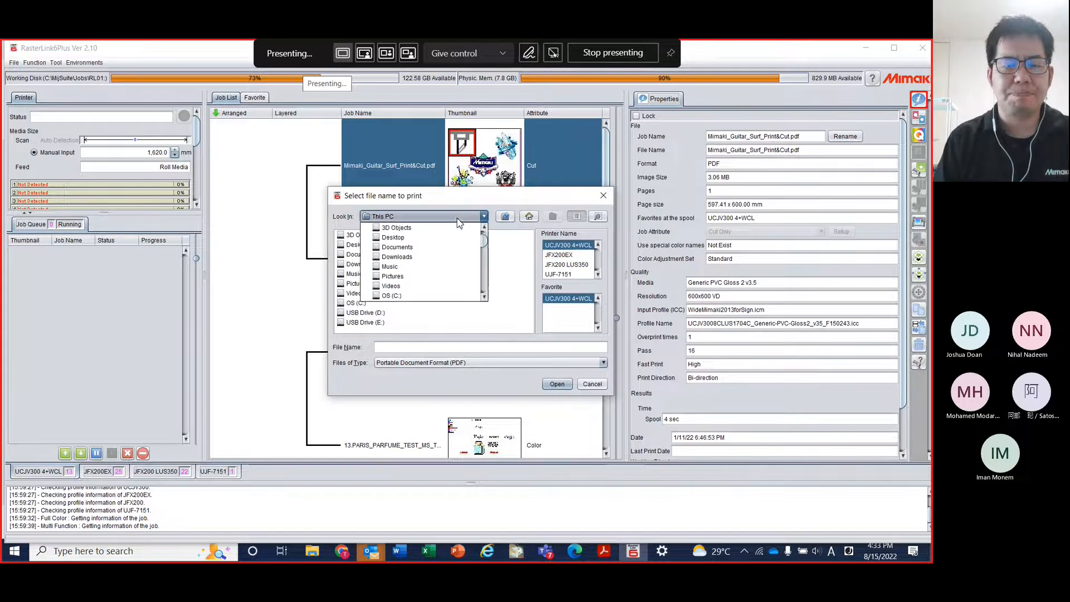
{"action": "left_click", "coordinate": [405, 240]}
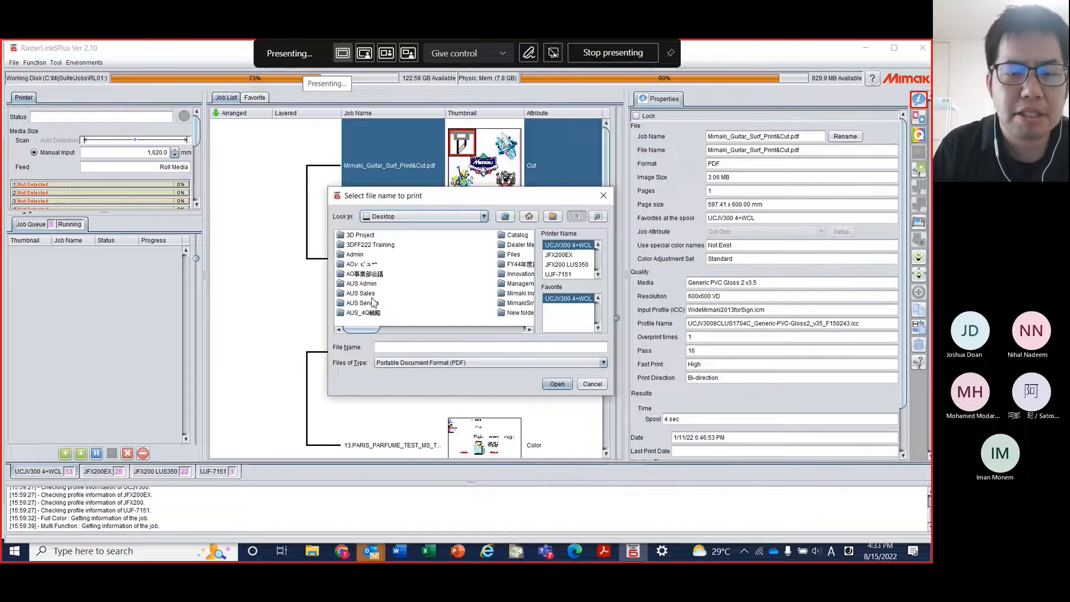
{"action": "left_click", "coordinate": [490, 329]}
{"action": "left_click", "coordinate": [492, 330]}
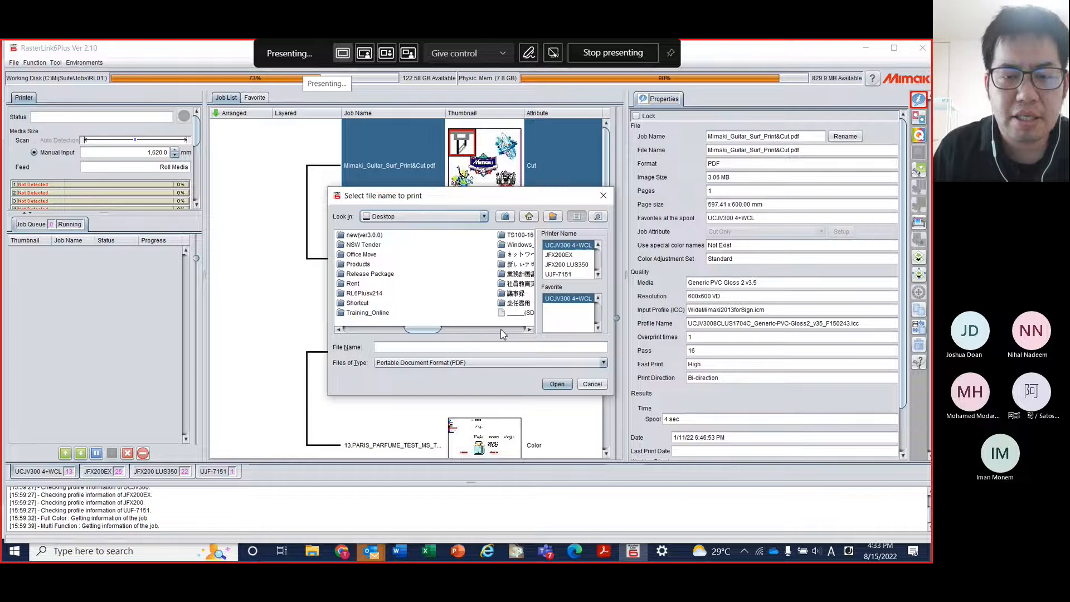
{"action": "left_click", "coordinate": [530, 330]}
{"action": "left_click", "coordinate": [530, 330]}
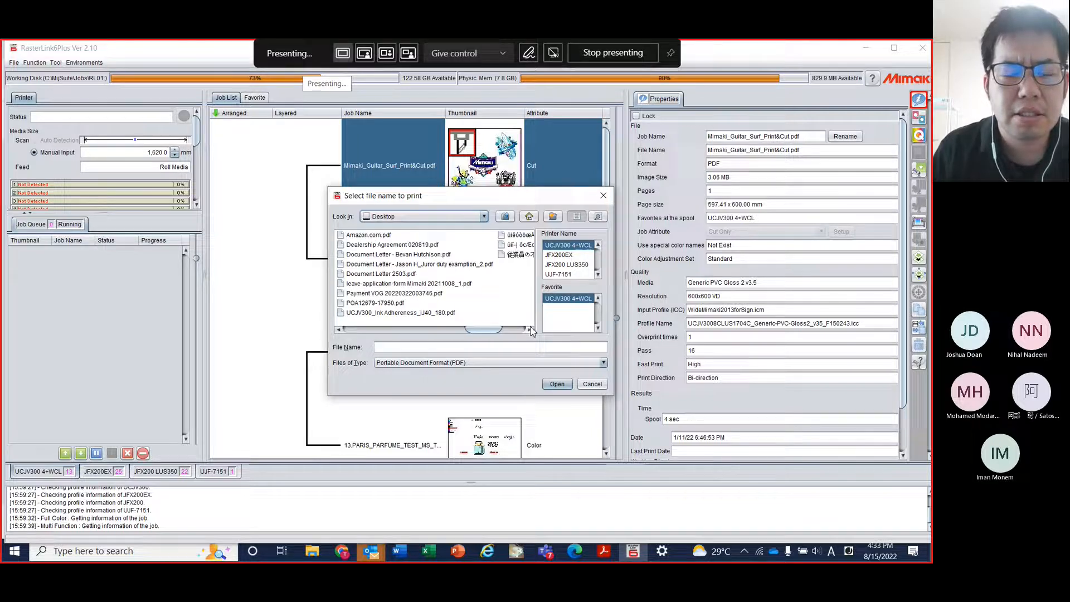
{"action": "left_click", "coordinate": [530, 330]}
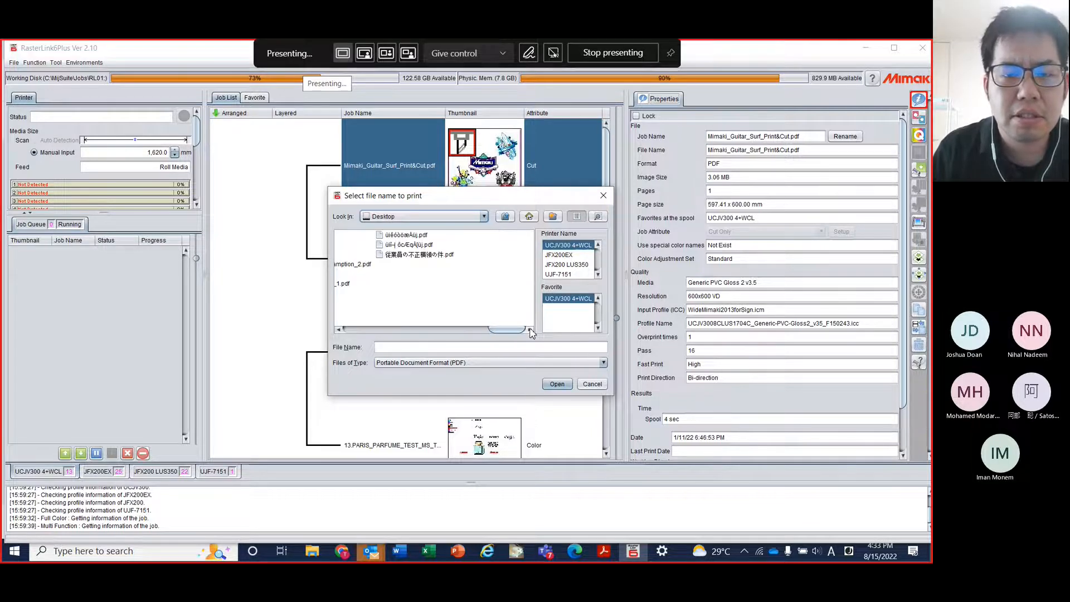
{"action": "left_click", "coordinate": [592, 384]}
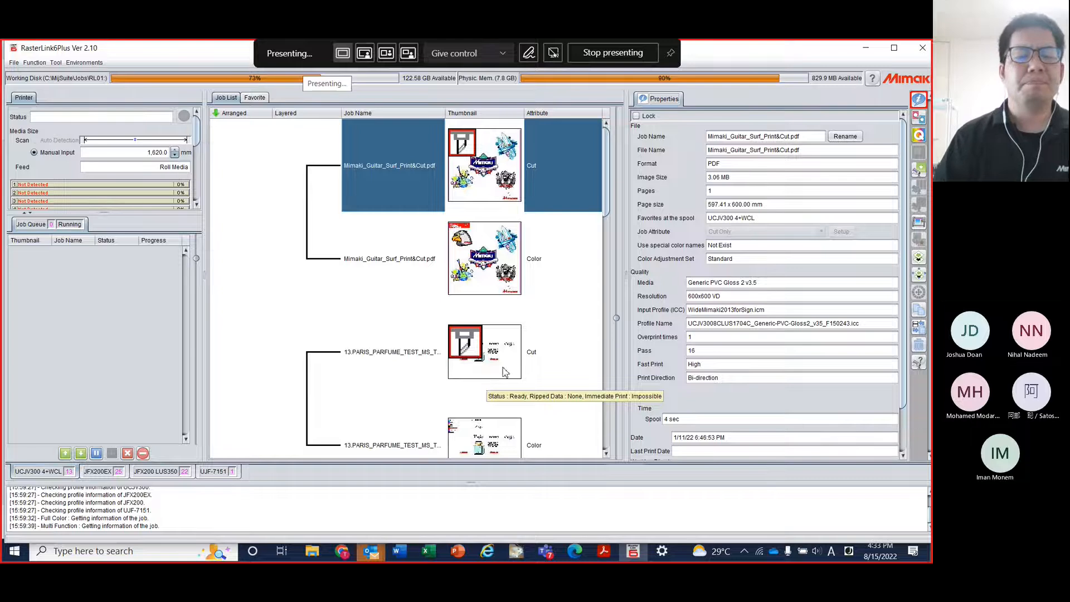
Switch to Adobe Acrobat Reader, close only A5_decals_GAM_Mimaki.pdf, view 124409_PS_Sample_BOT_3111.pdf as a sample image and minimize the reader
{"action": "left_click", "coordinate": [458, 550]}
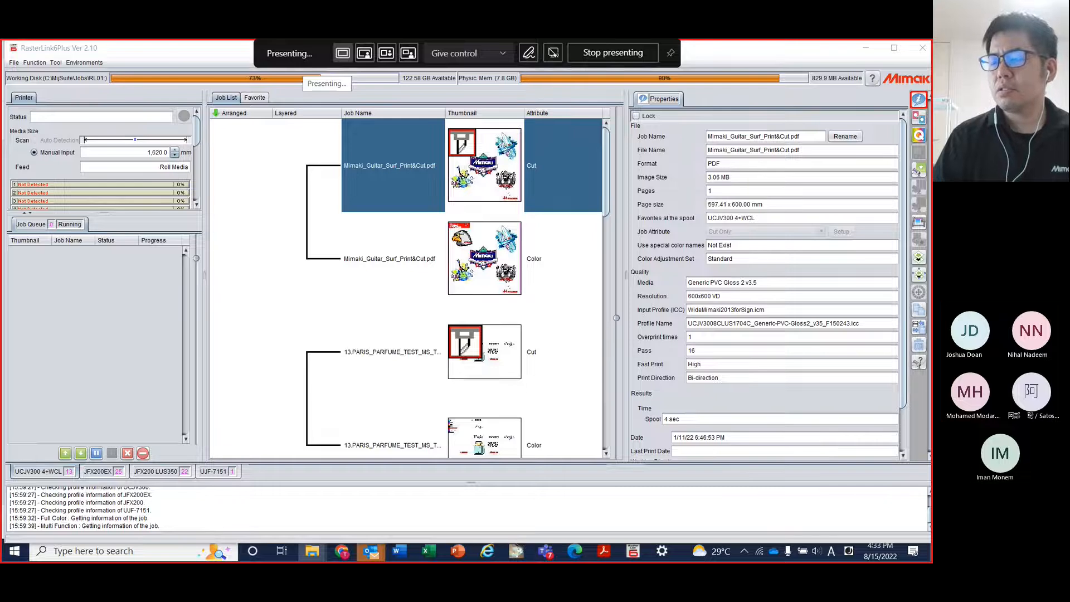
{"action": "left_click", "coordinate": [604, 550]}
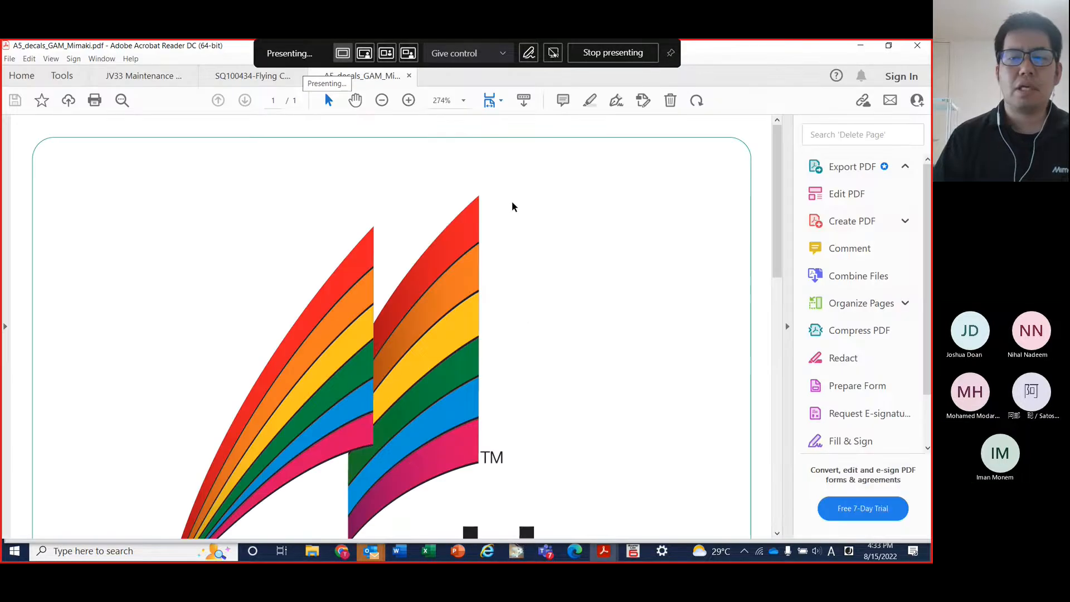
{"action": "left_click", "coordinate": [917, 45]}
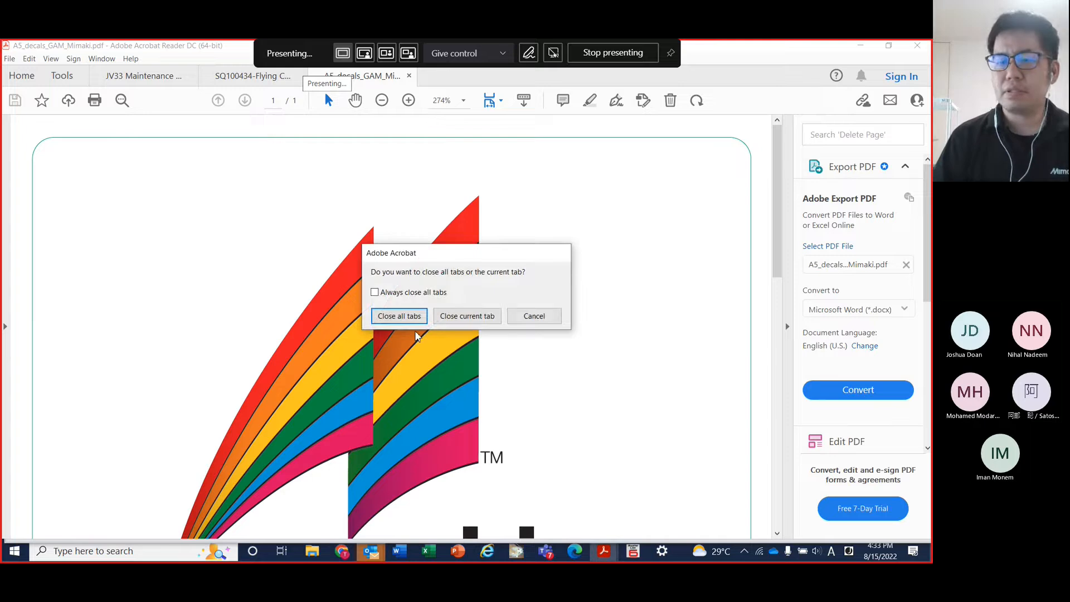
{"action": "left_click", "coordinate": [466, 316]}
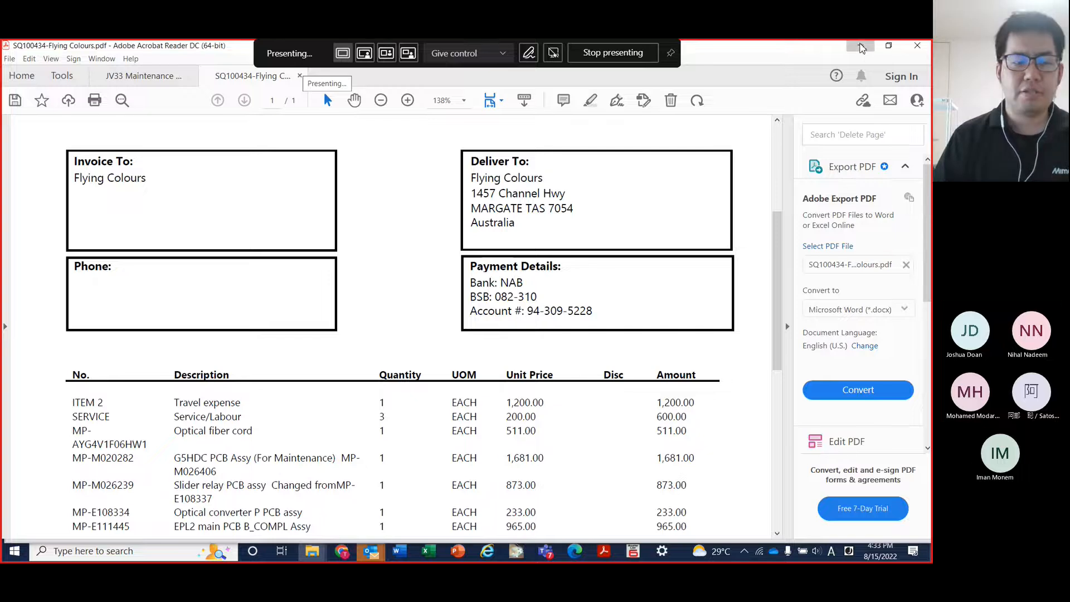
{"action": "left_click", "coordinate": [861, 46]}
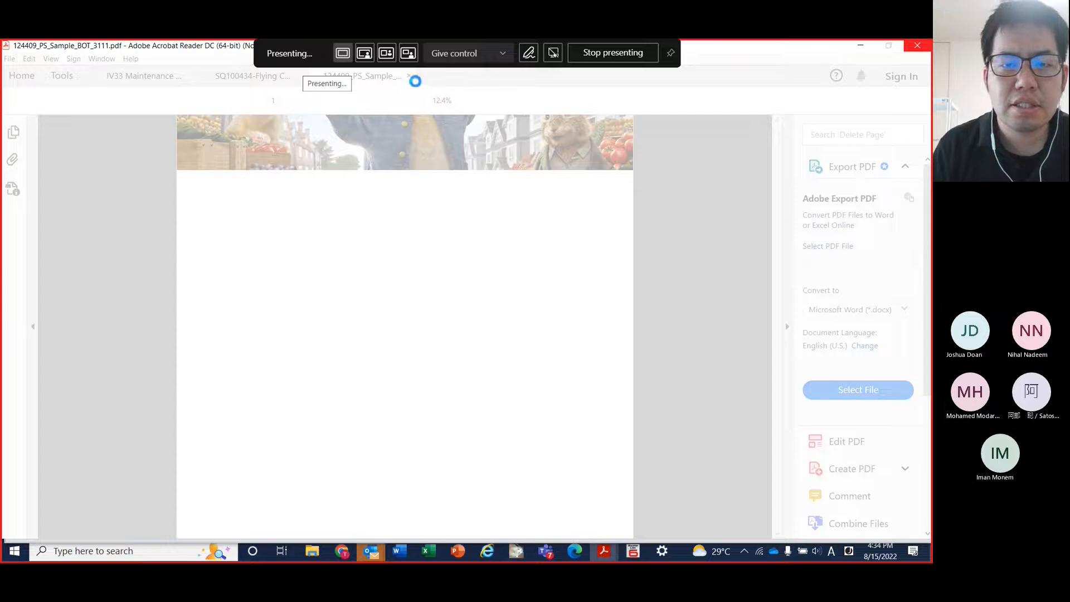
{"action": "left_click", "coordinate": [863, 48]}
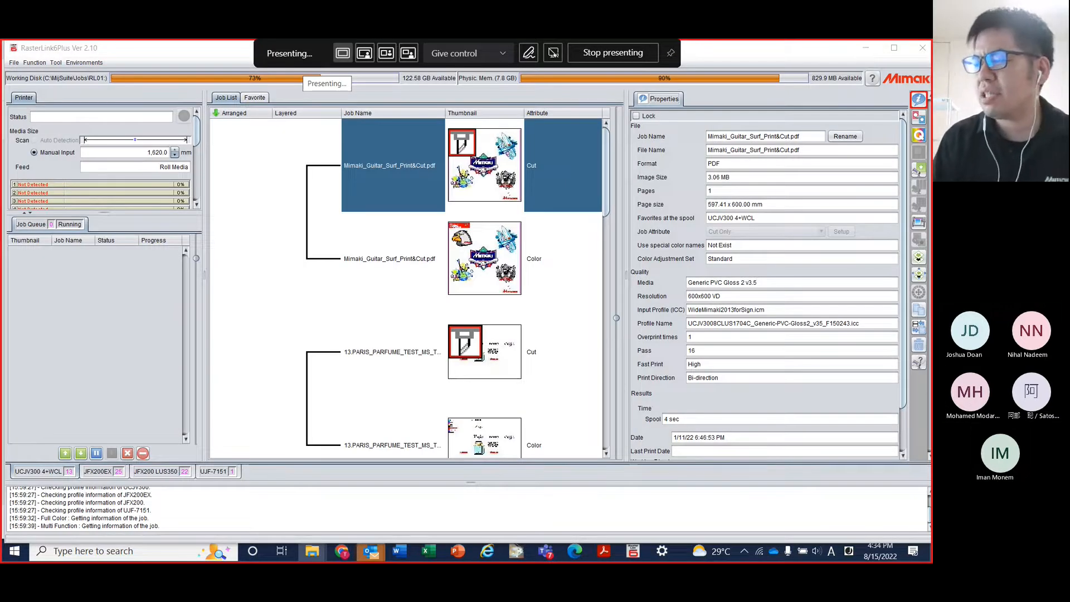
Import 124409_PS_Sample_BOT_3111.pdf from USB Drive (F:) to the UCJV300 4+WCL printer and select the new job
{"action": "left_click", "coordinate": [13, 63]}
{"action": "left_click", "coordinate": [24, 82]}
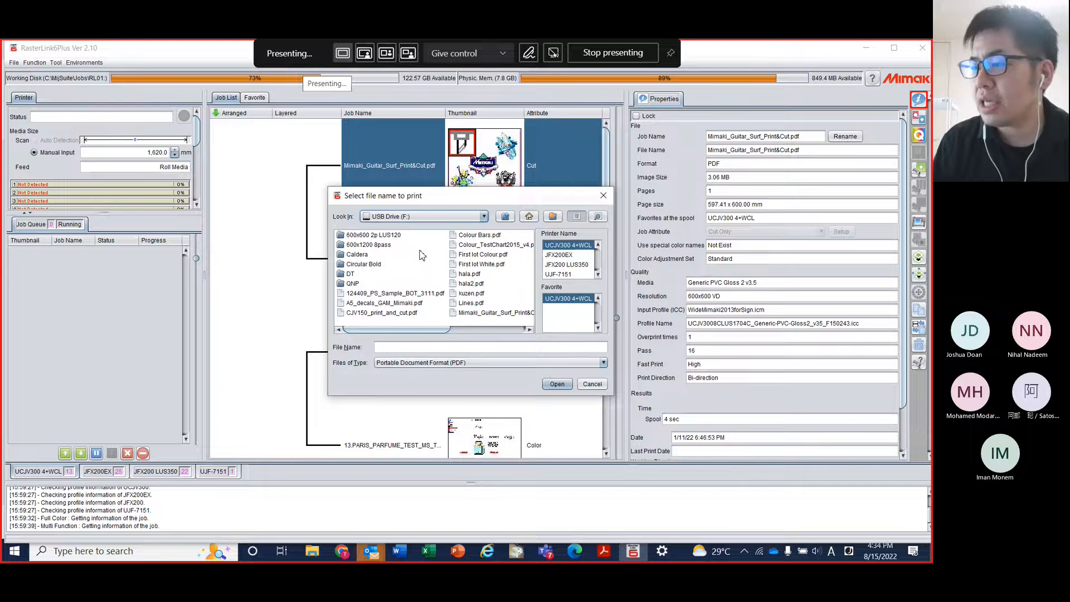
{"action": "left_click", "coordinate": [395, 295]}
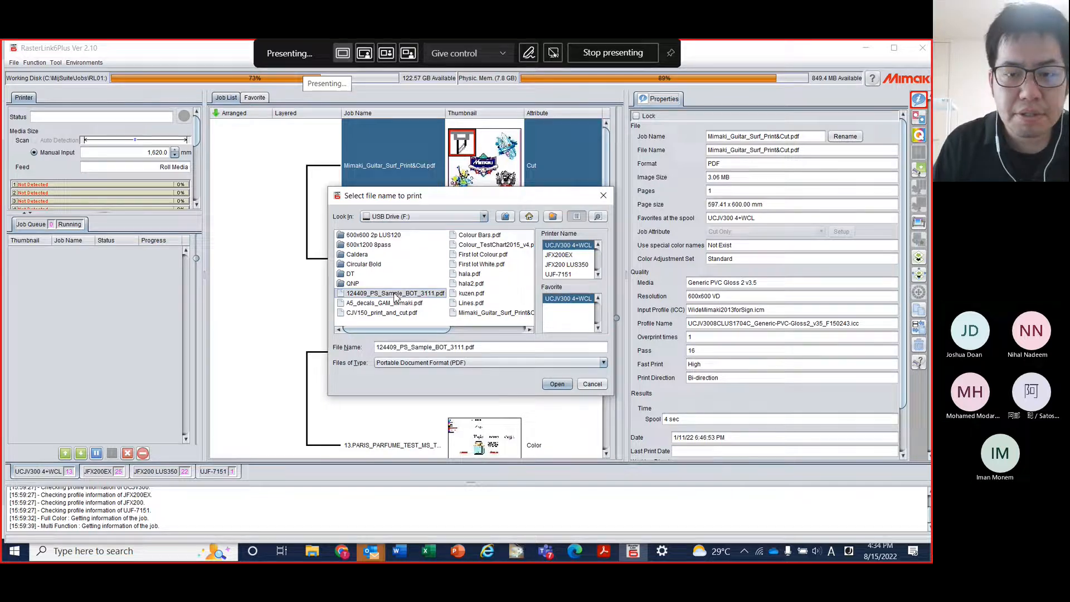
{"action": "left_click", "coordinate": [559, 385]}
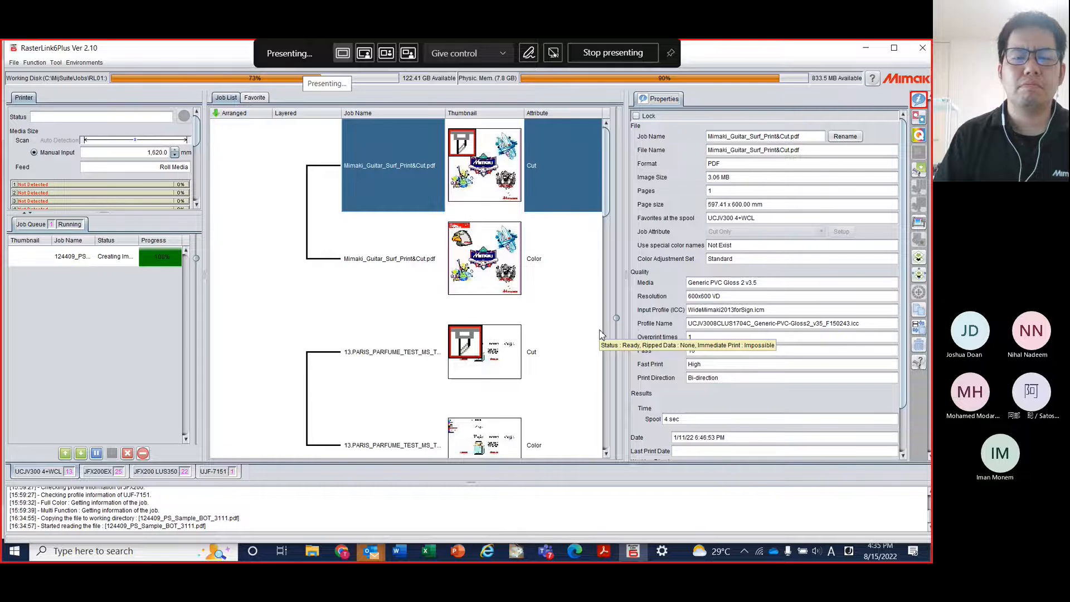
{"action": "left_click", "coordinate": [410, 421]}
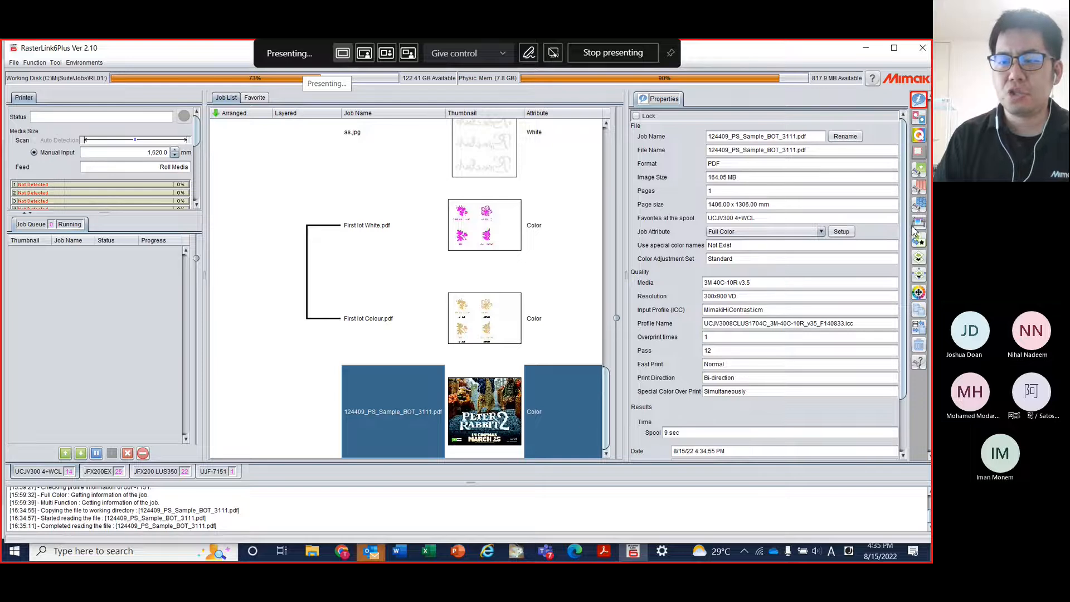
Open the General Print settings of the imported poster job and examine its preview on the media
{"action": "left_click", "coordinate": [919, 171]}
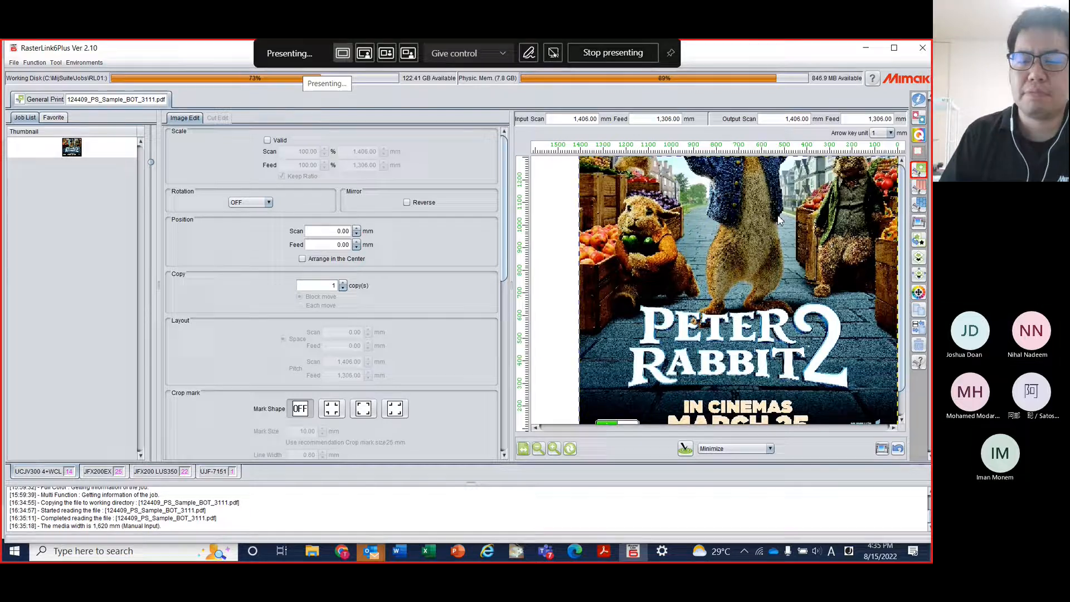
{"action": "scroll", "coordinate": [755, 273], "scroll_direction": "down", "scroll_amount": 1}
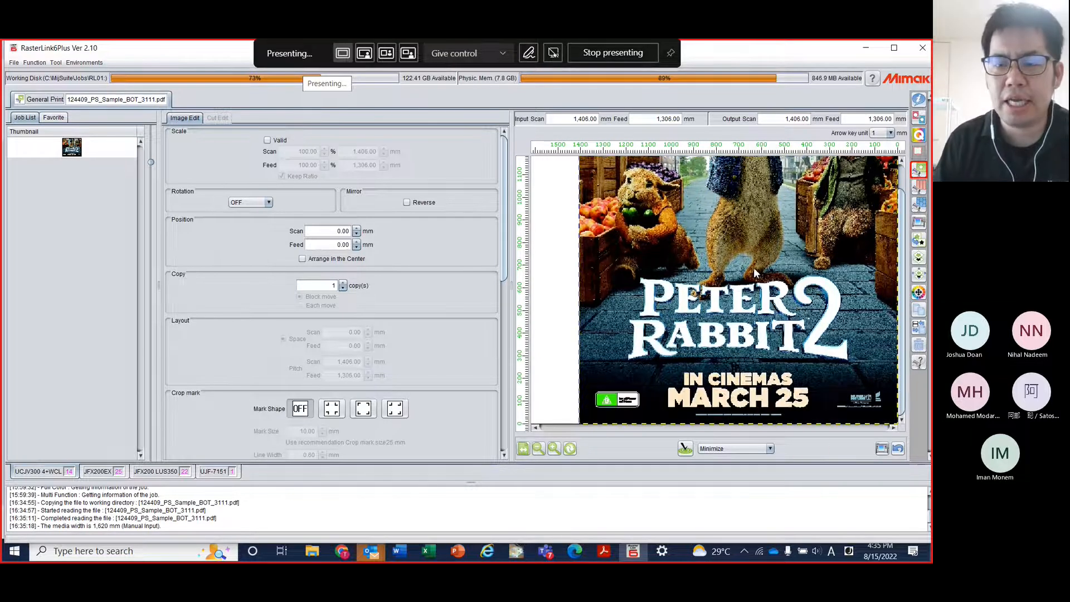
{"action": "scroll", "coordinate": [755, 273], "scroll_direction": "up", "scroll_amount": 1}
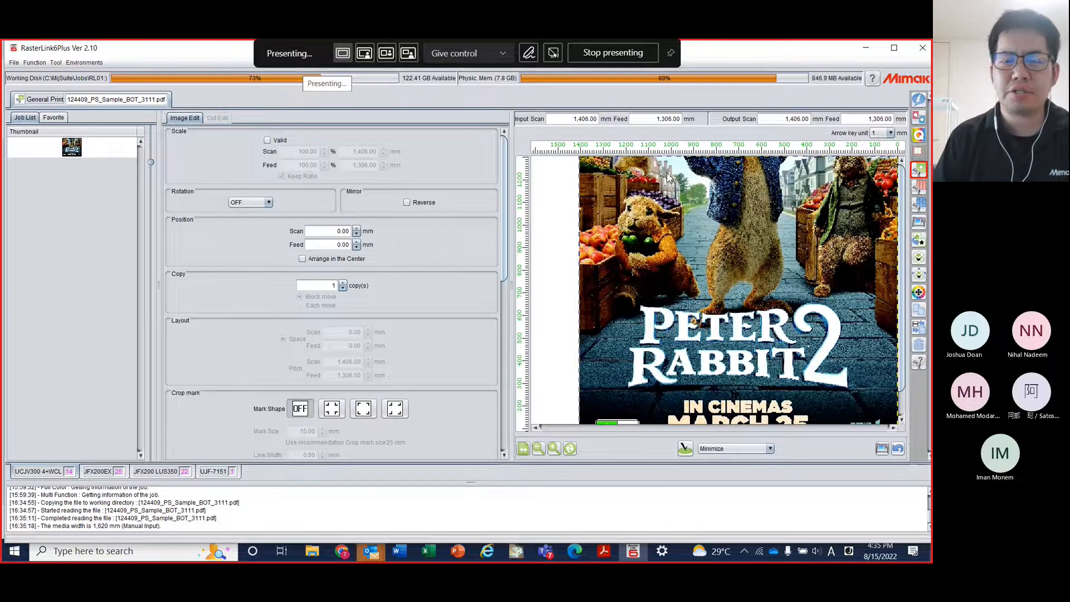
Open the Tiling settings for the poster job, enable Tiling Edit and make the image scale settings valid
{"action": "left_click", "coordinate": [919, 188]}
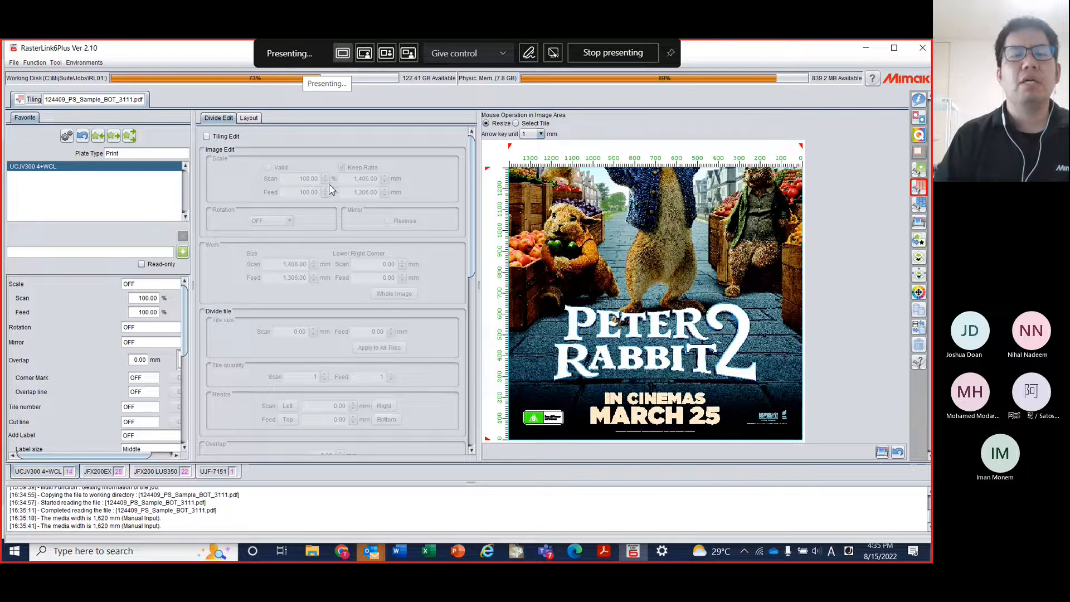
{"action": "left_click", "coordinate": [206, 137]}
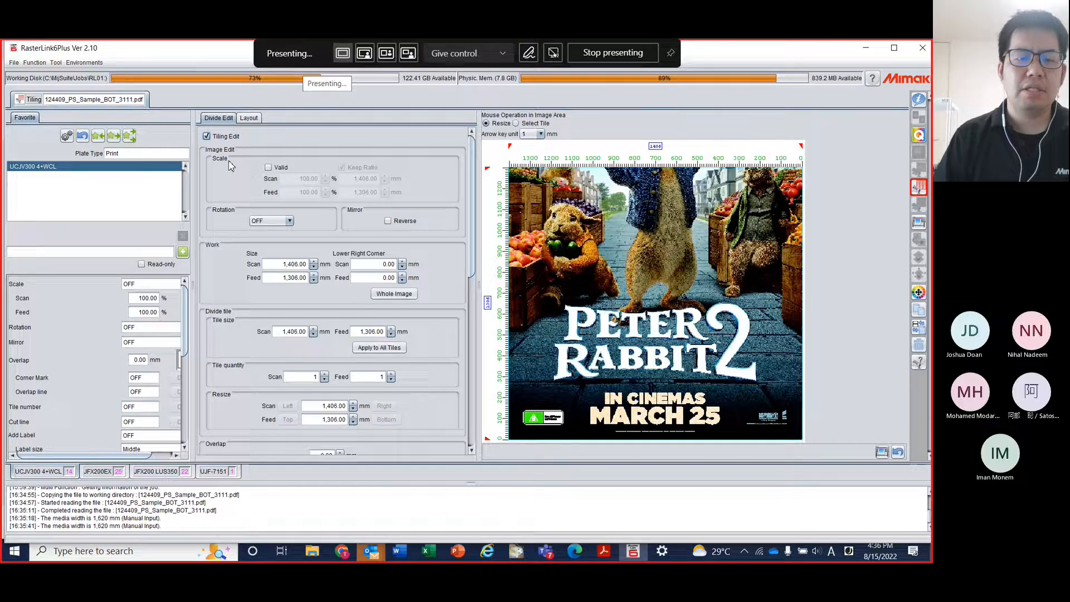
{"action": "left_click", "coordinate": [268, 168]}
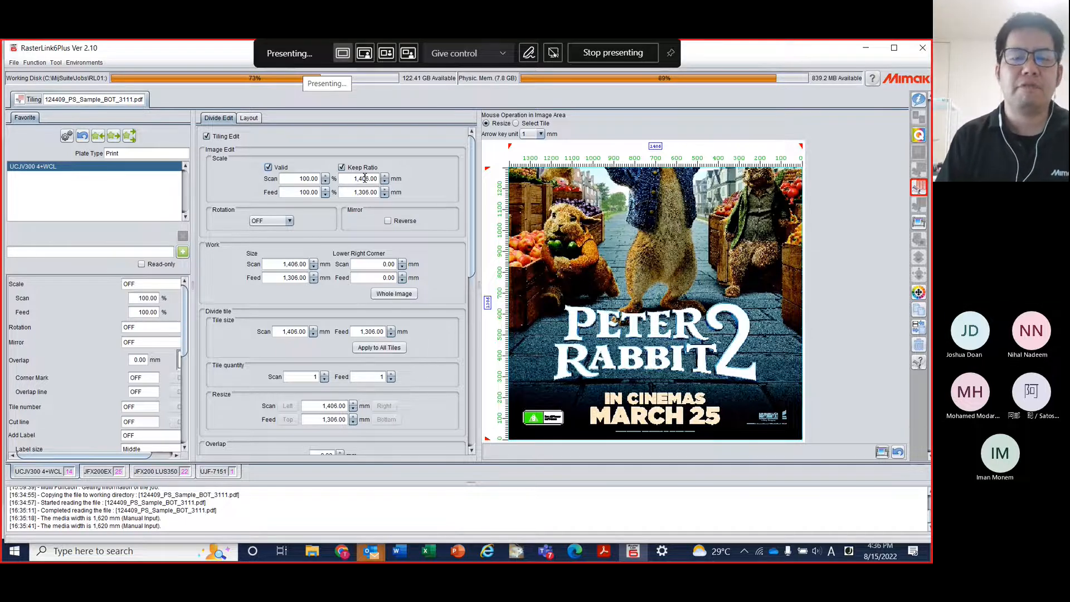
Enlarge the poster image to a scan size of 2500 mm with its ratio kept
{"action": "left_click_drag", "start_coordinate": [348, 179], "coordinate": [393, 182]}
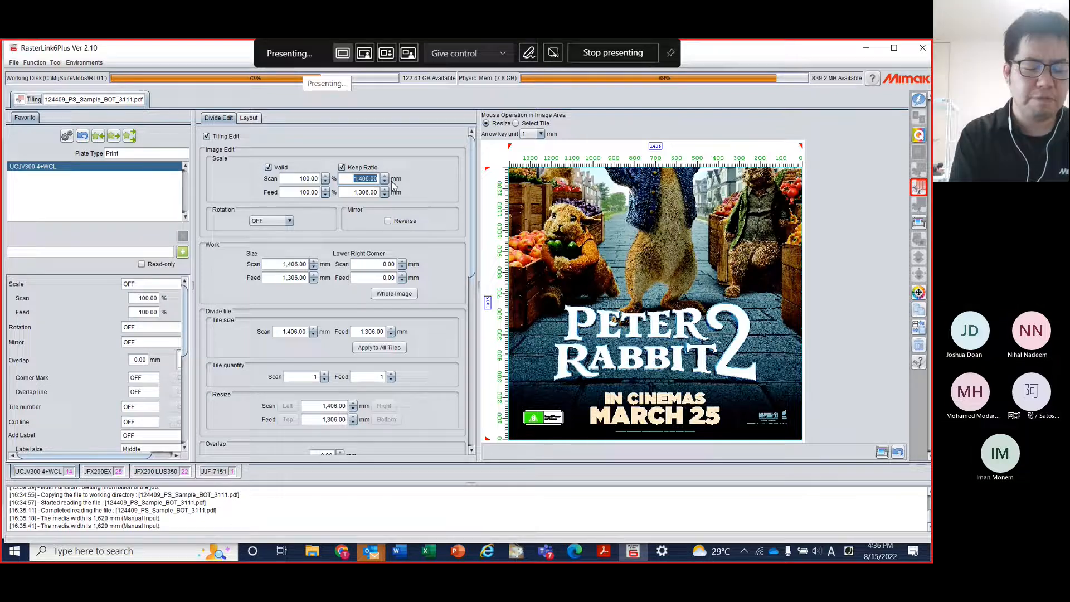
{"action": "type", "text": "2500"}
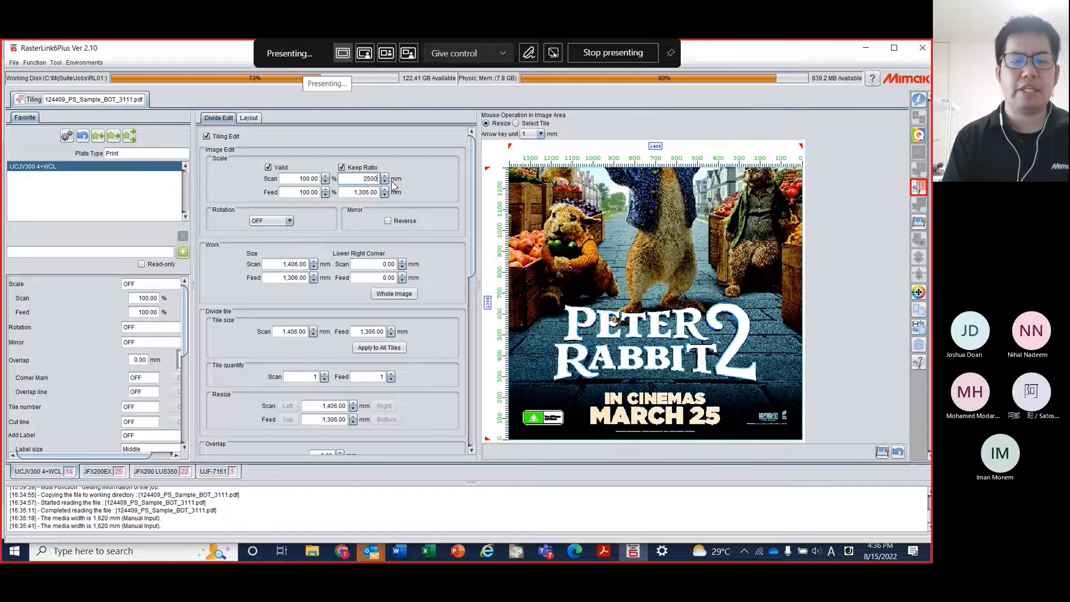
{"action": "key", "text": "Return"}
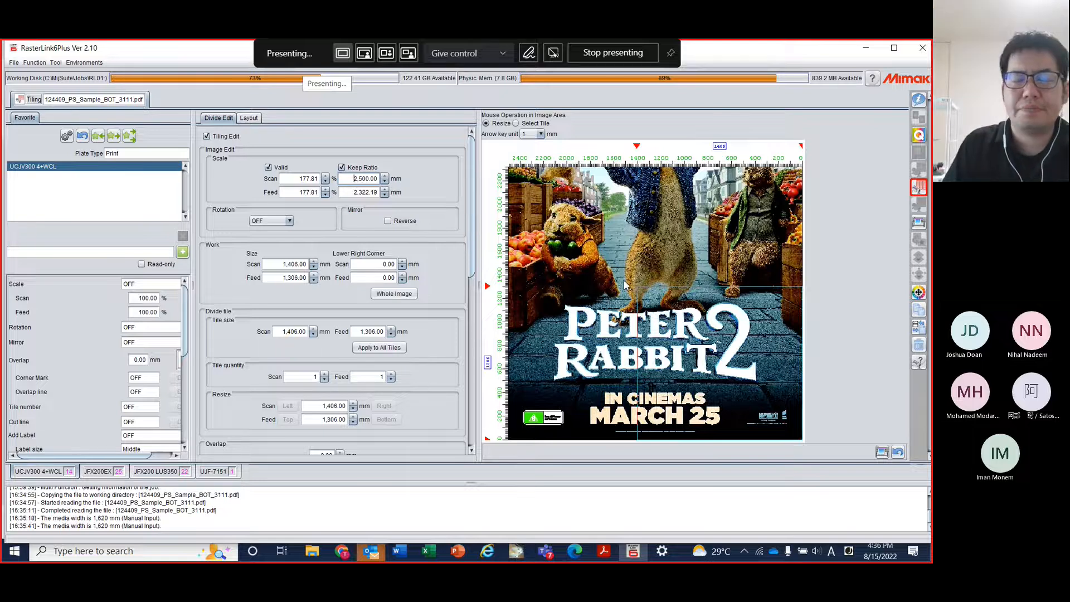
Try rotating the poster image by 90 degrees and turn the rotation back OFF
{"action": "left_click", "coordinate": [270, 222]}
{"action": "left_click", "coordinate": [267, 242]}
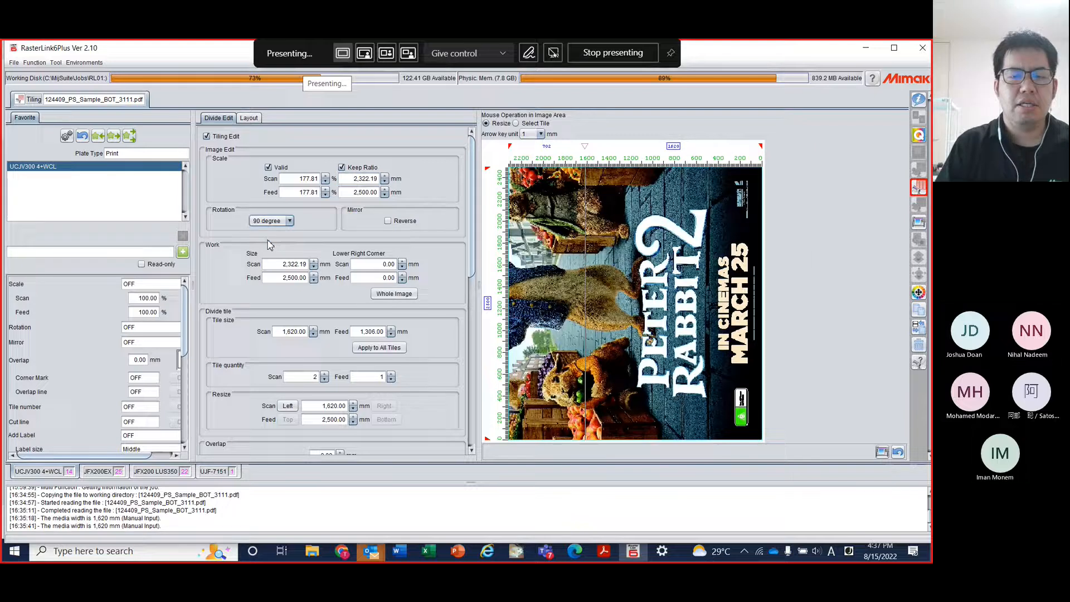
{"action": "left_click", "coordinate": [270, 221]}
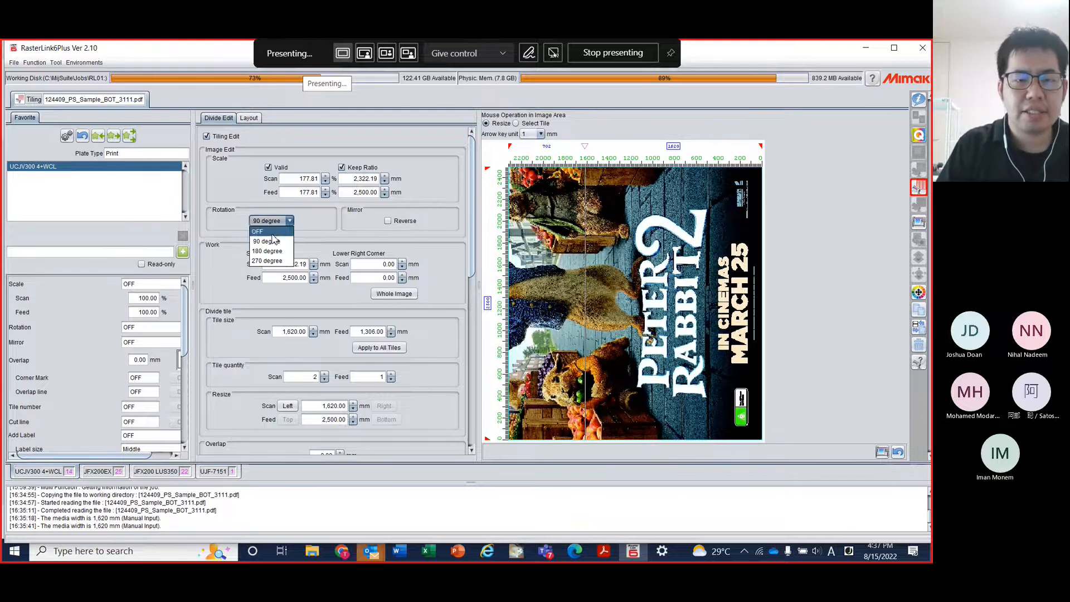
{"action": "left_click", "coordinate": [266, 231]}
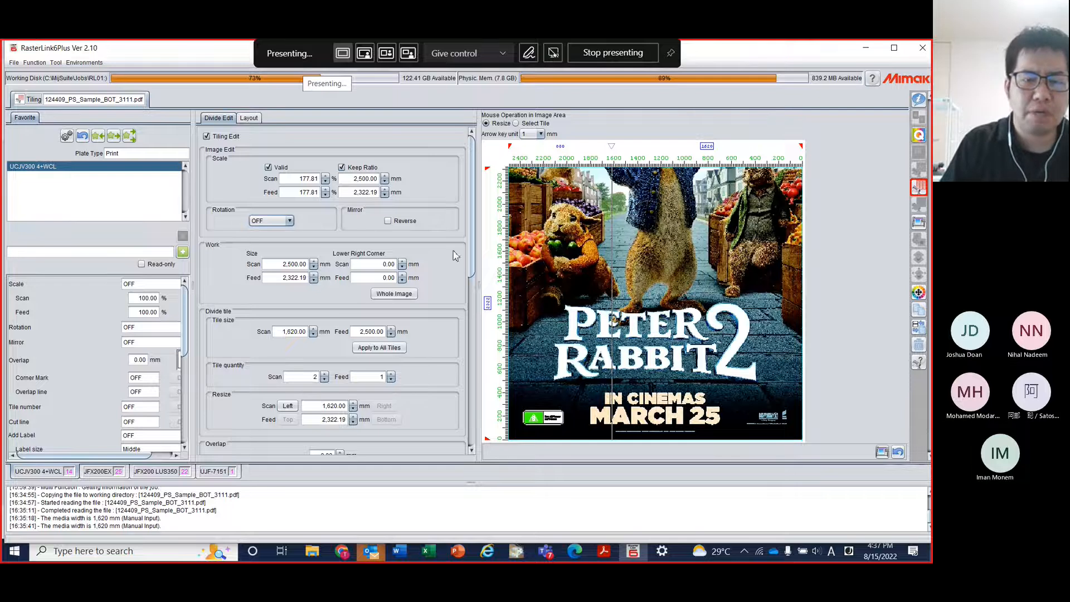
Set the tiling work area to cover the whole image
{"action": "left_click", "coordinate": [398, 299]}
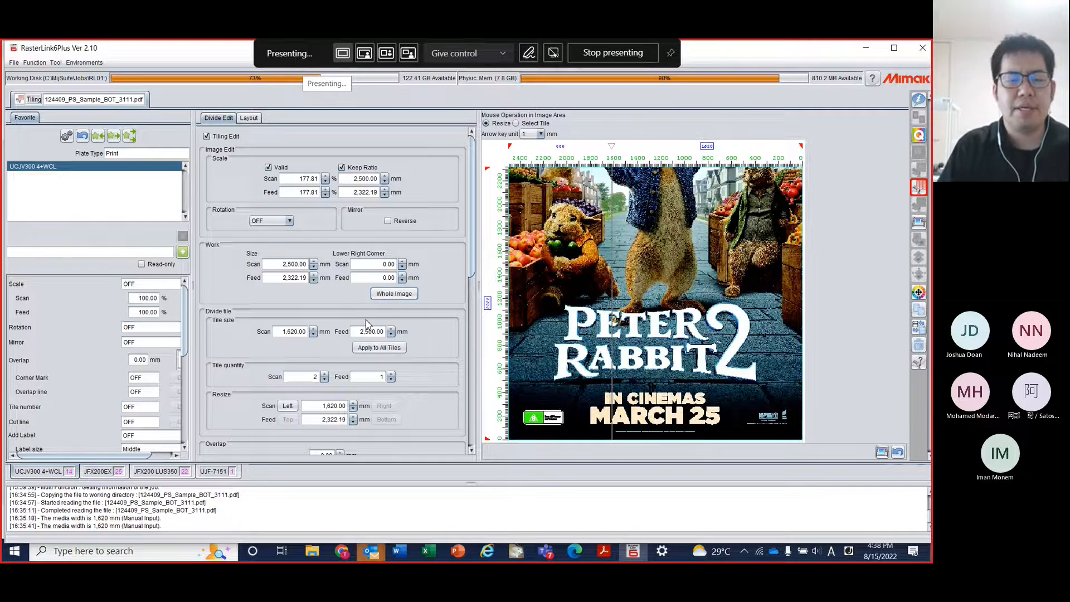
{"action": "scroll", "coordinate": [365, 319], "scroll_direction": "down", "scroll_amount": 2}
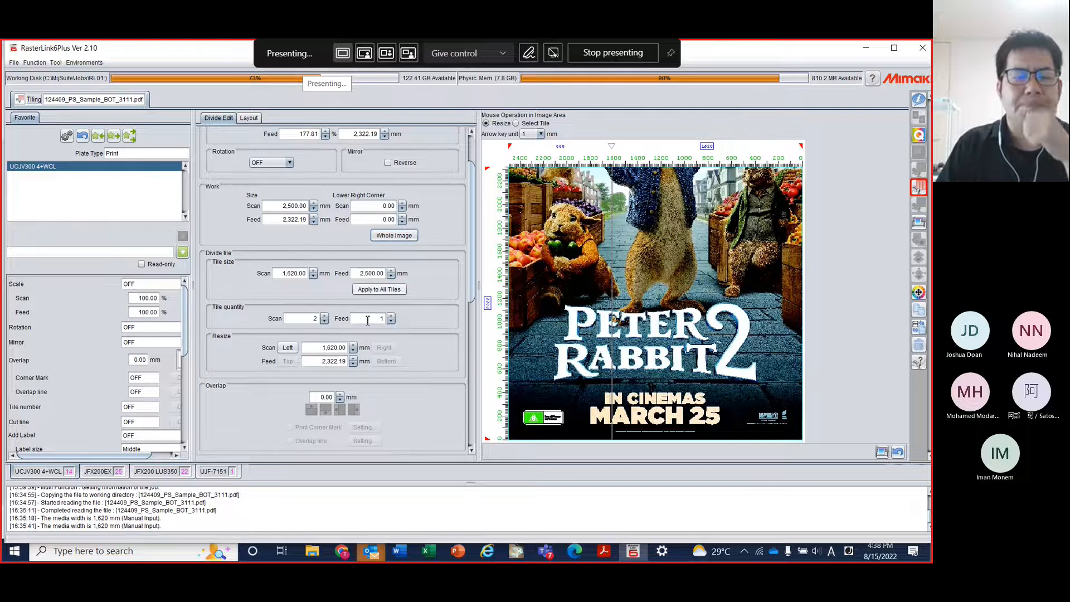
{"action": "scroll", "coordinate": [367, 320], "scroll_direction": "down", "scroll_amount": 1}
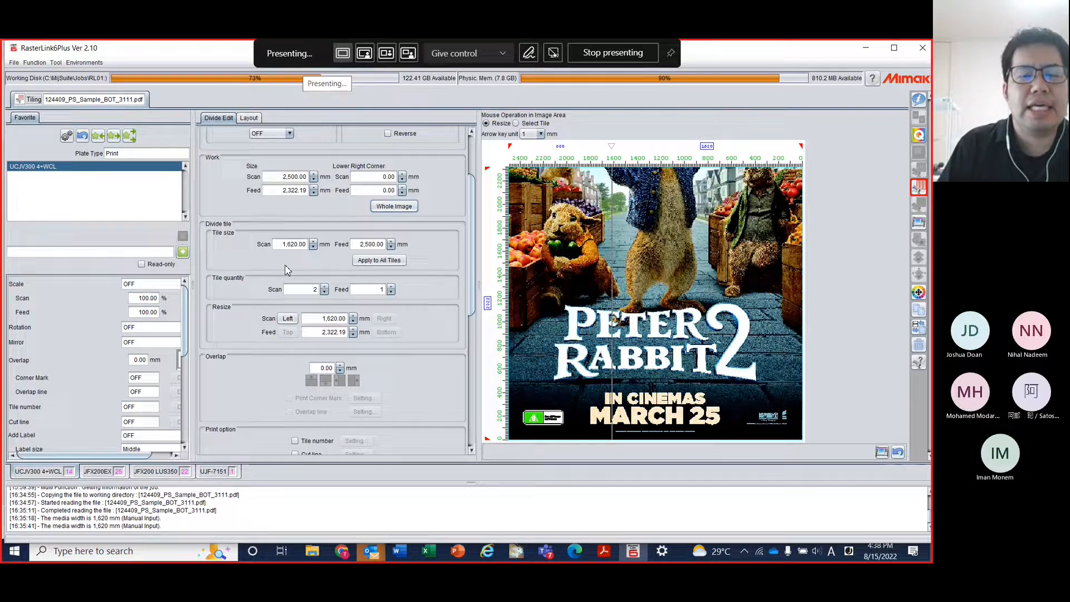
{"action": "scroll", "coordinate": [285, 265], "scroll_direction": "up", "scroll_amount": 3}
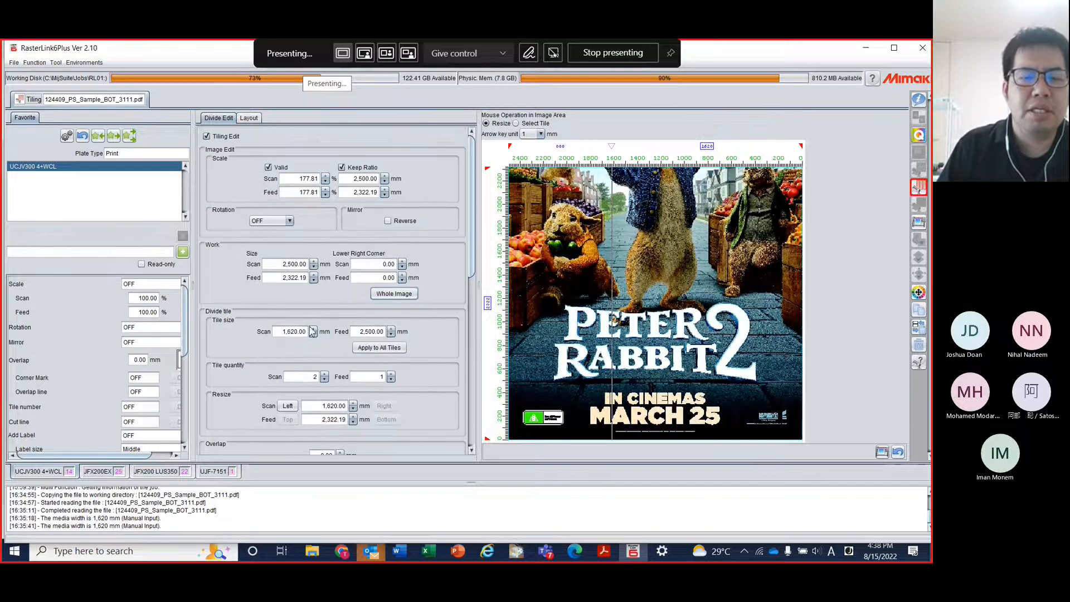
Set the tile size in the scan direction to 1340 mm and apply it to all tiles
{"action": "left_click", "coordinate": [284, 333]}
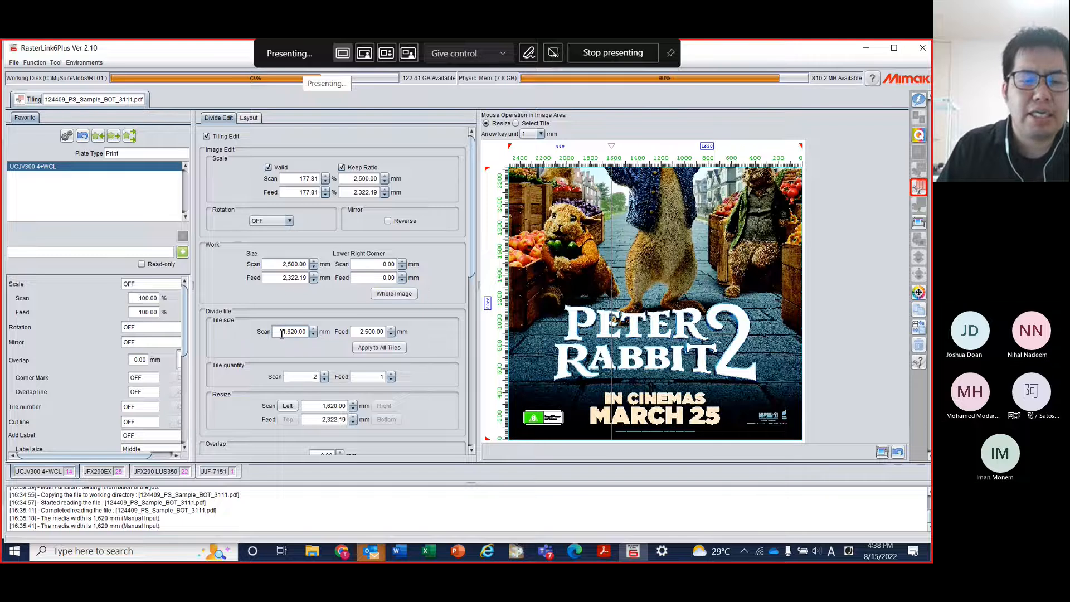
{"action": "left_click_drag", "start_coordinate": [282, 333], "coordinate": [315, 334]}
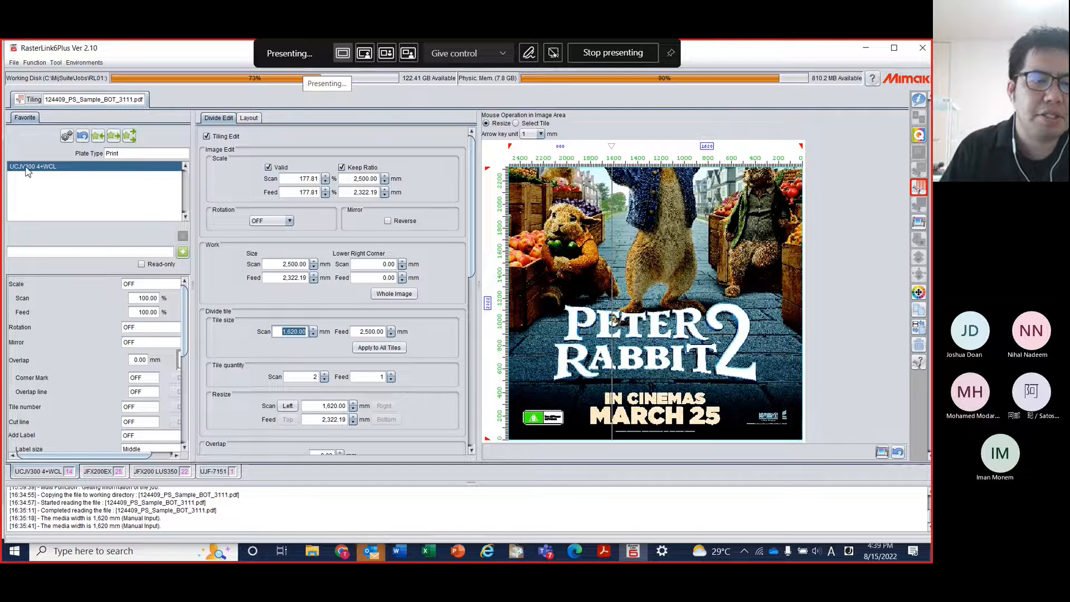
{"action": "left_click", "coordinate": [281, 333]}
{"action": "double_click", "coordinate": [281, 332]}
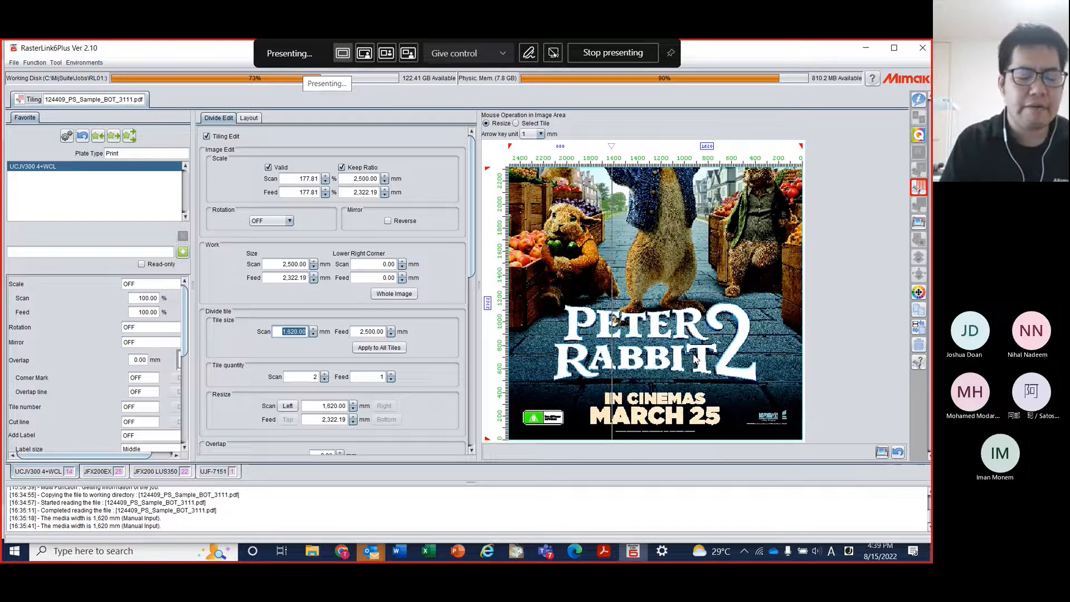
{"action": "type", "text": "1340"}
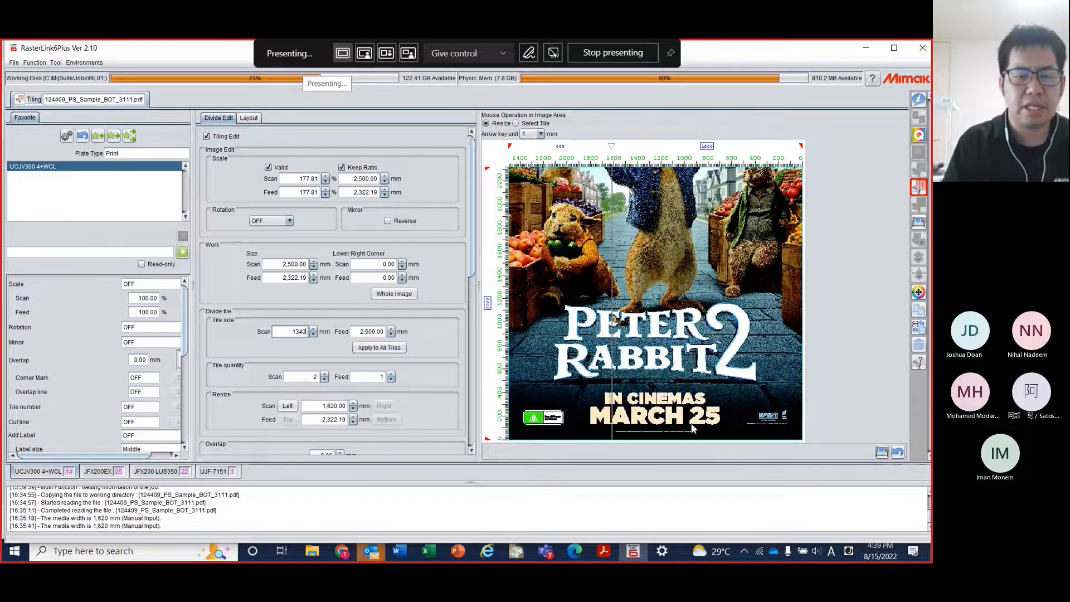
{"action": "key", "text": "Return"}
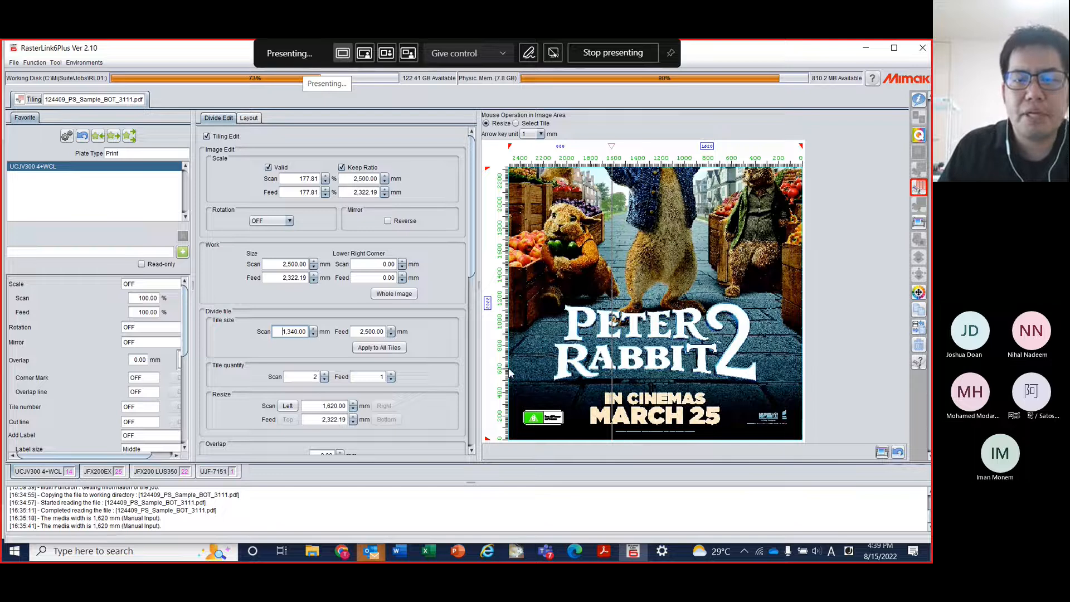
{"action": "left_click", "coordinate": [380, 348]}
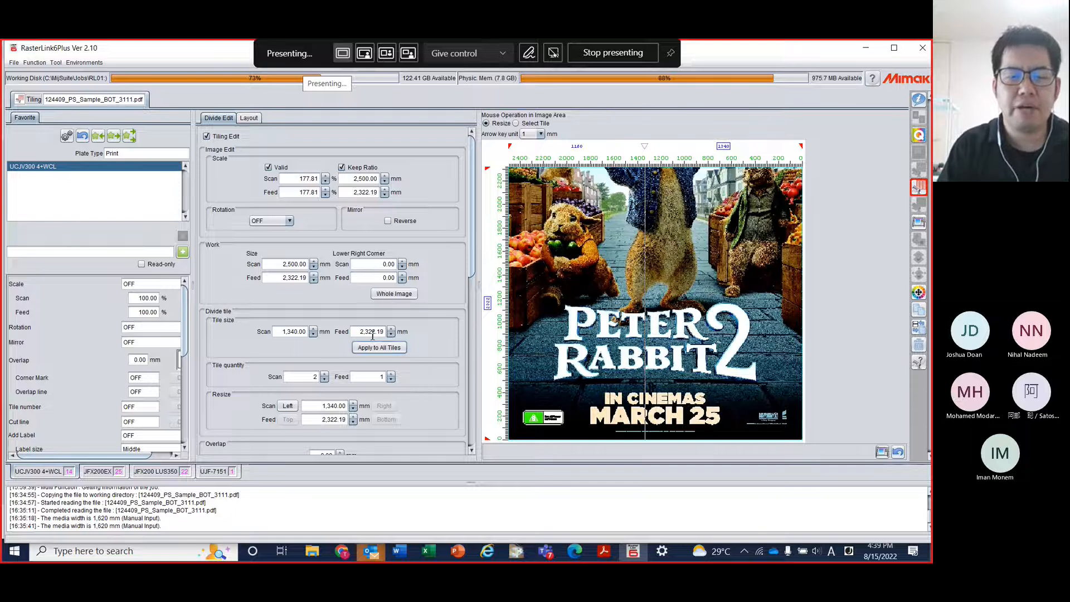
Set the tile size in the scan direction to 780 mm and apply it to all tiles
{"action": "left_click_drag", "start_coordinate": [352, 332], "coordinate": [391, 333]}
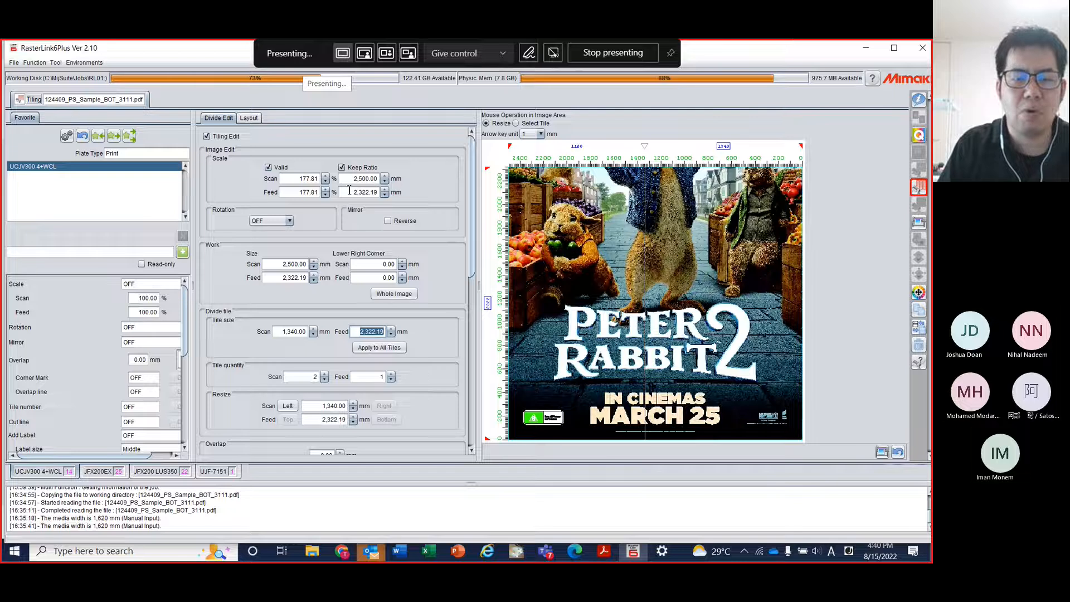
{"action": "left_click_drag", "start_coordinate": [349, 190], "coordinate": [407, 195]}
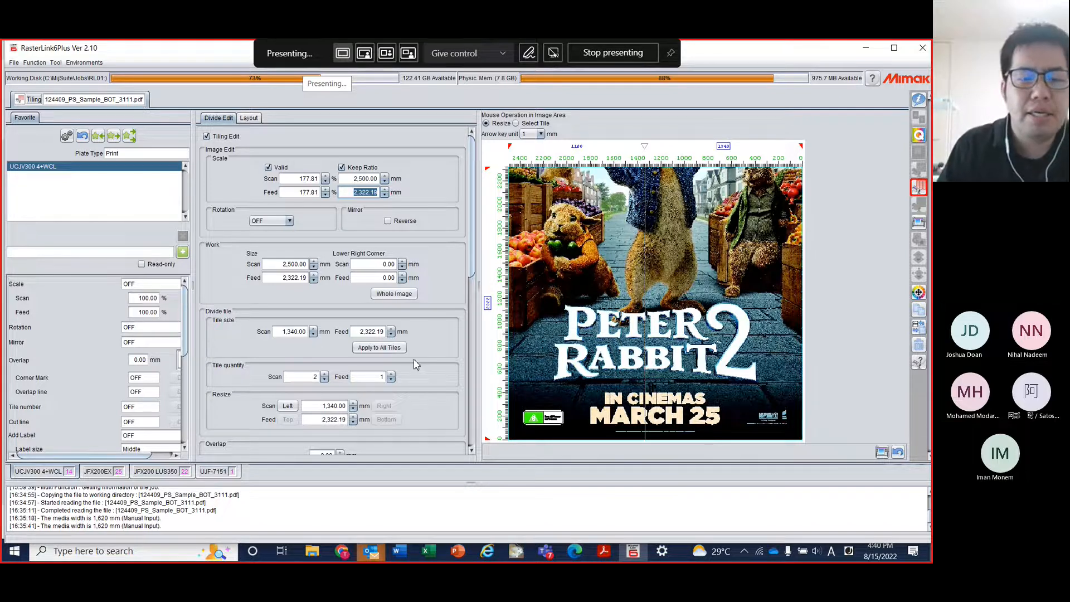
{"action": "scroll", "coordinate": [410, 367], "scroll_direction": "down", "scroll_amount": 1}
{"action": "scroll", "coordinate": [220, 355], "scroll_direction": "down", "scroll_amount": 2}
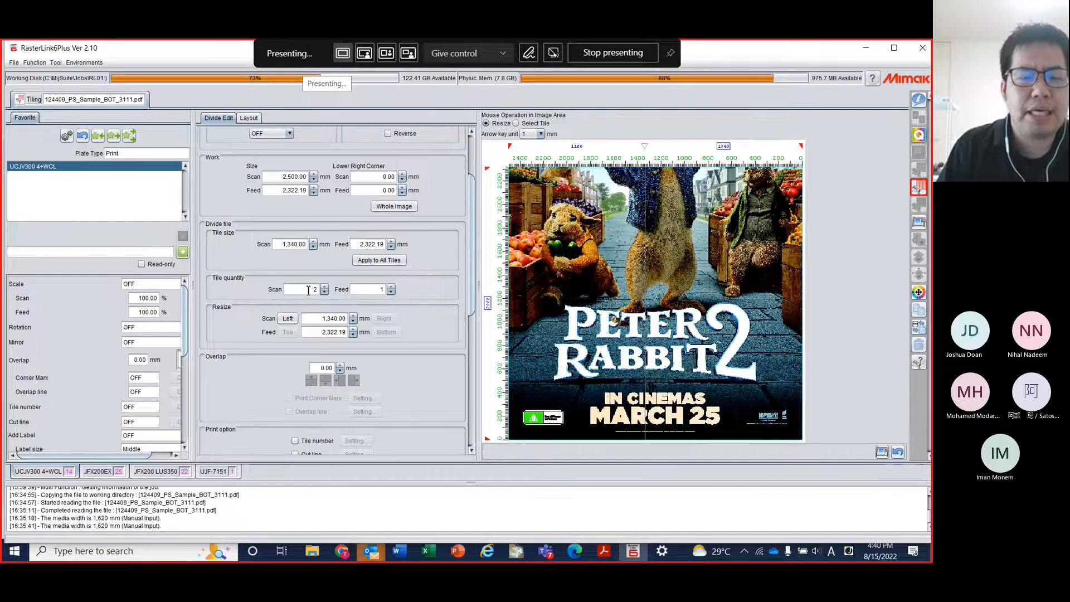
{"action": "left_click", "coordinate": [309, 291]}
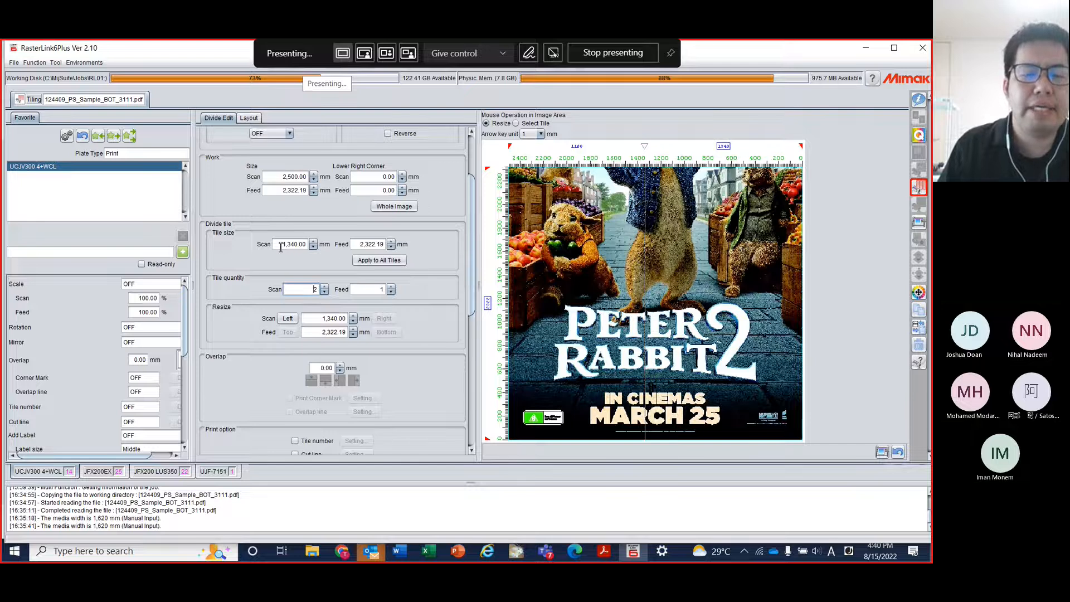
{"action": "left_click", "coordinate": [280, 247]}
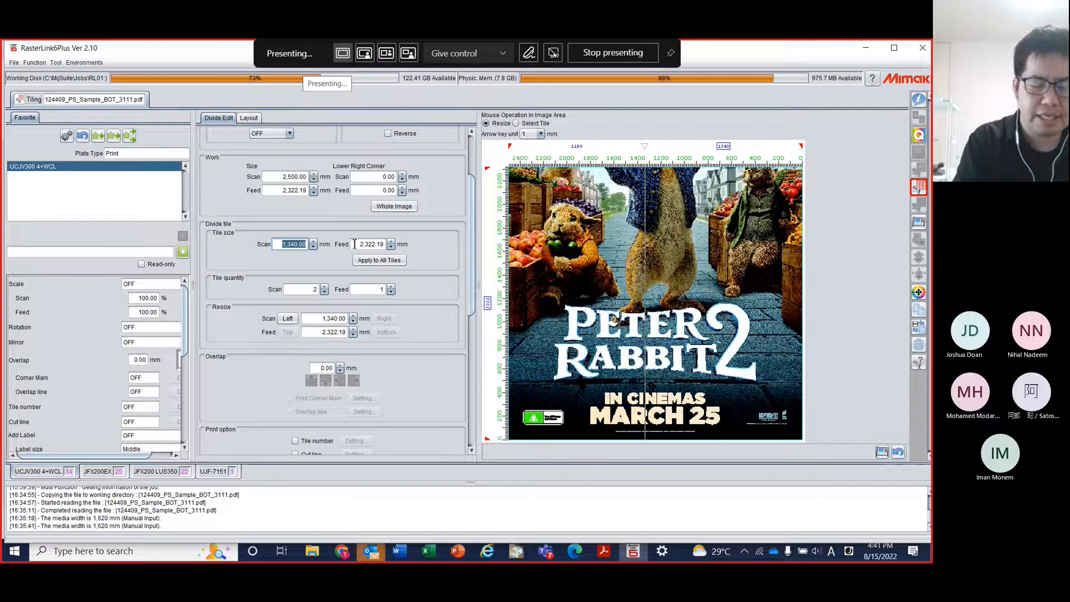
{"action": "type", "text": "780.00"}
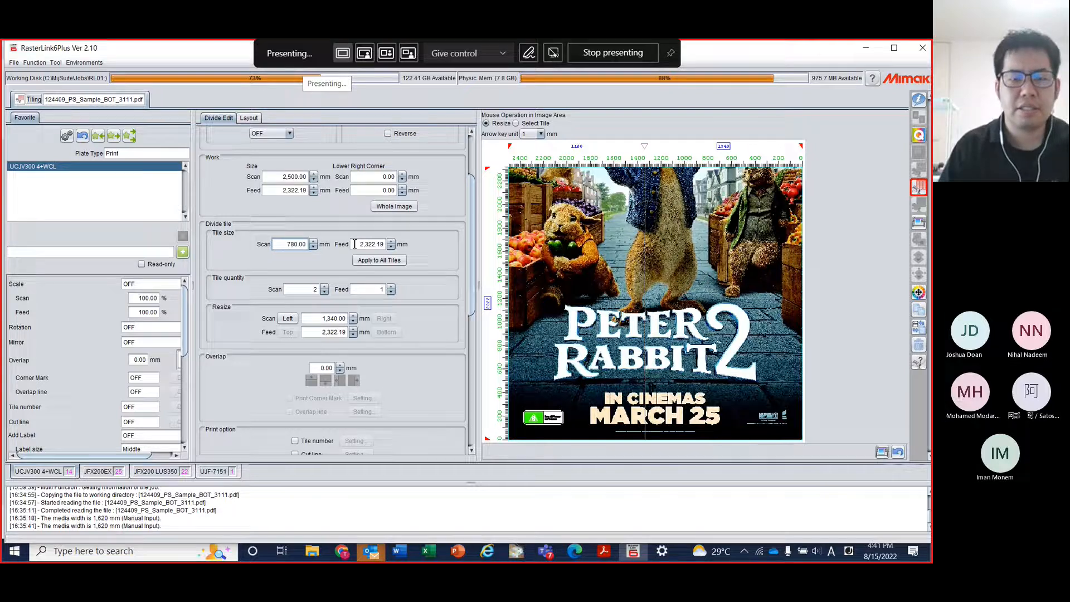
{"action": "left_click", "coordinate": [393, 262]}
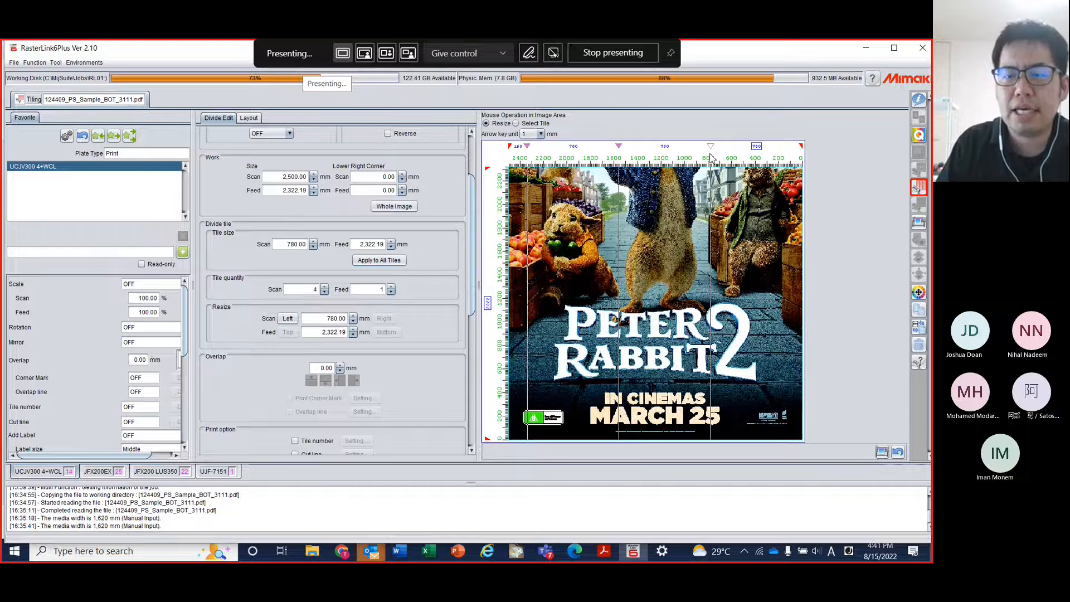
Move the three vertical tile dividers freehand in the image area, making the two inner tiles about 652 mm and 772 mm wide
{"action": "left_click_drag", "start_coordinate": [711, 149], "coordinate": [748, 150]}
{"action": "mouse_move", "coordinate": [657, 147]}
{"action": "left_mouse_down"}
{"action": "mouse_move", "coordinate": [683, 149]}
{"action": "mouse_move", "coordinate": [671, 148]}
{"action": "left_mouse_up"}
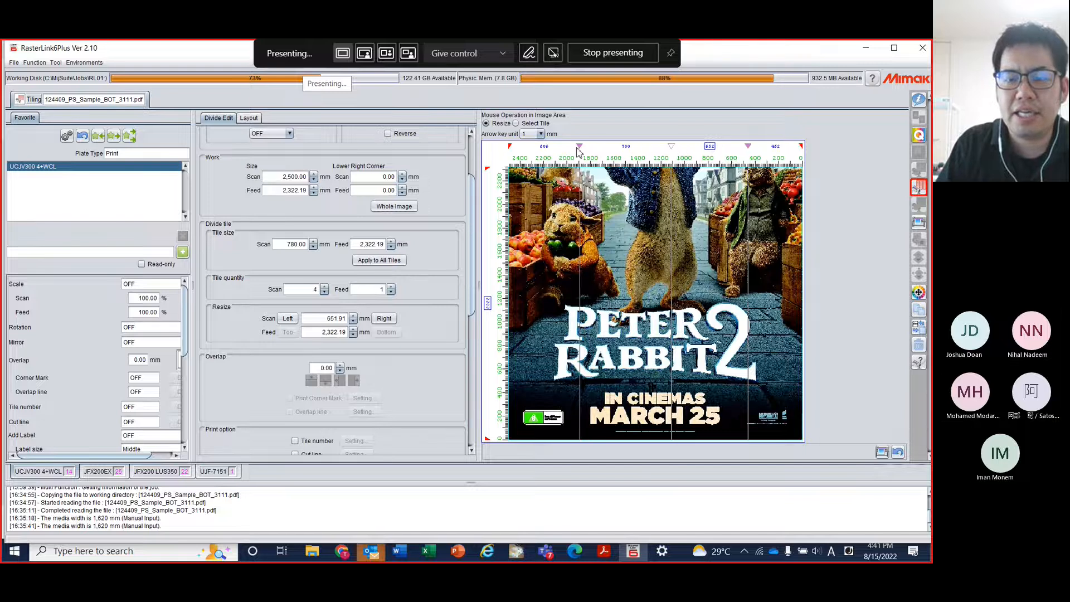
{"action": "mouse_move", "coordinate": [580, 147]}
{"action": "left_mouse_down"}
{"action": "mouse_move", "coordinate": [598, 148]}
{"action": "mouse_move", "coordinate": [581, 147]}
{"action": "left_mouse_up"}
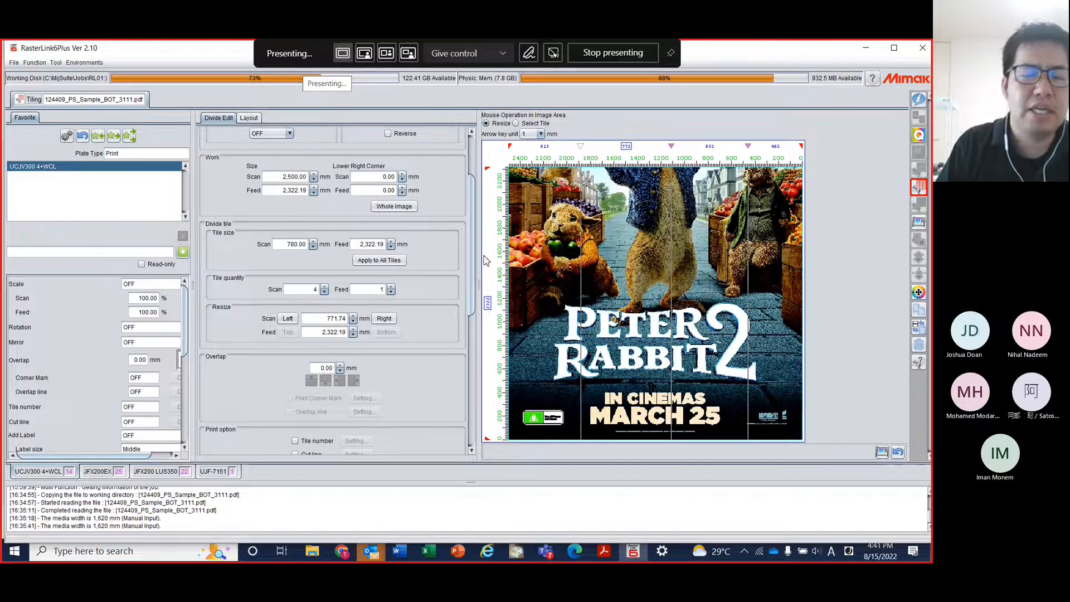
Divide the image evenly by setting the tile quantity in the scan direction to 4
{"action": "left_click", "coordinate": [324, 287]}
{"action": "left_click", "coordinate": [324, 292]}
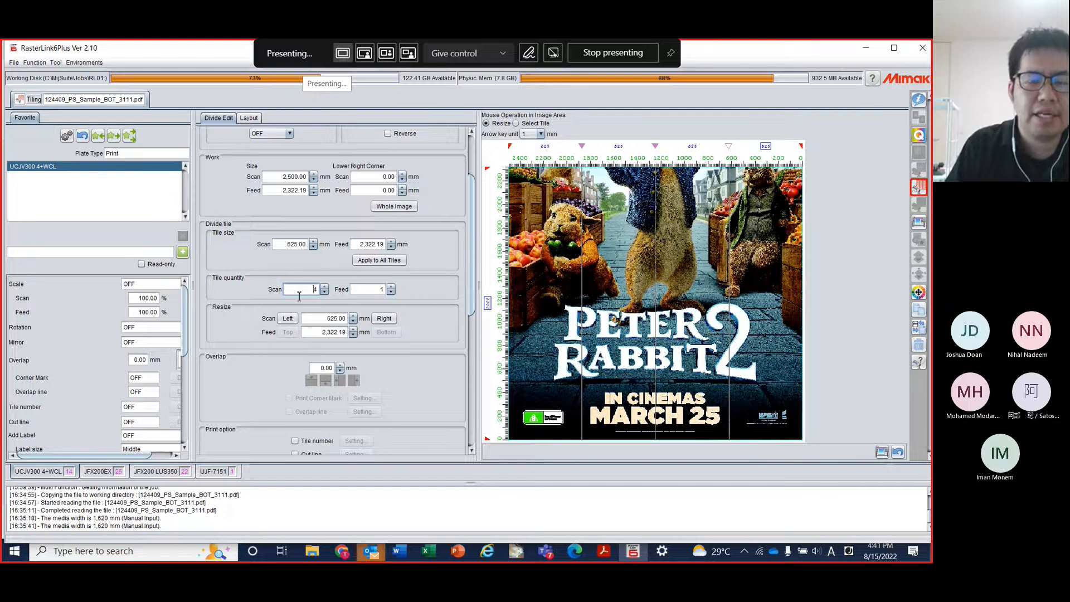
{"action": "left_click_drag", "start_coordinate": [310, 290], "coordinate": [332, 290]}
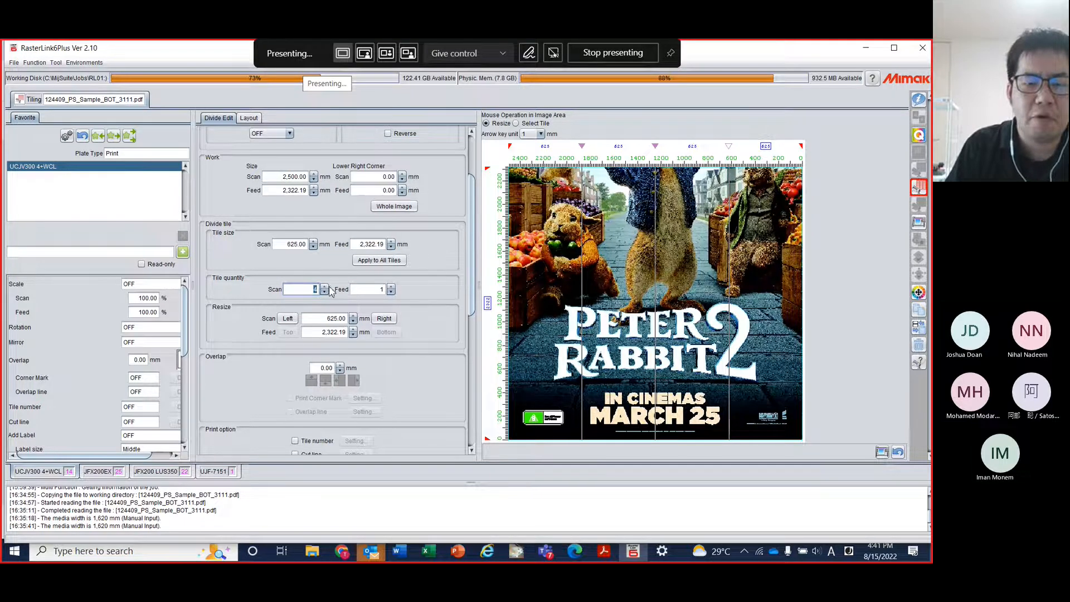
{"action": "left_click", "coordinate": [378, 290]}
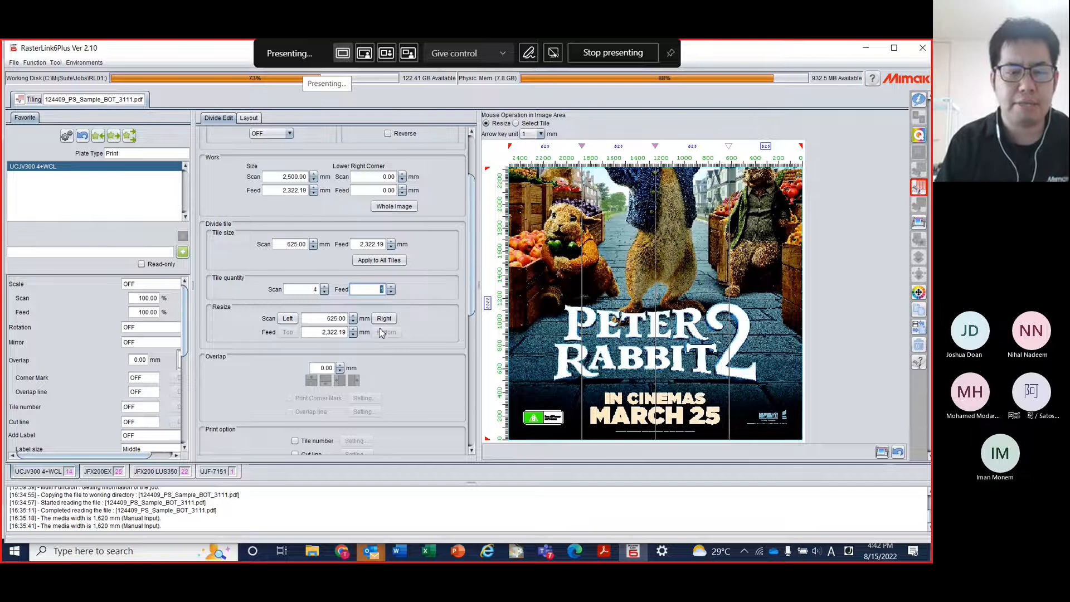
Set the overlap between the tiles to 12 mm
{"action": "scroll", "coordinate": [386, 324], "scroll_direction": "down", "scroll_amount": 3}
{"action": "scroll", "coordinate": [386, 324], "scroll_direction": "down", "scroll_amount": 6}
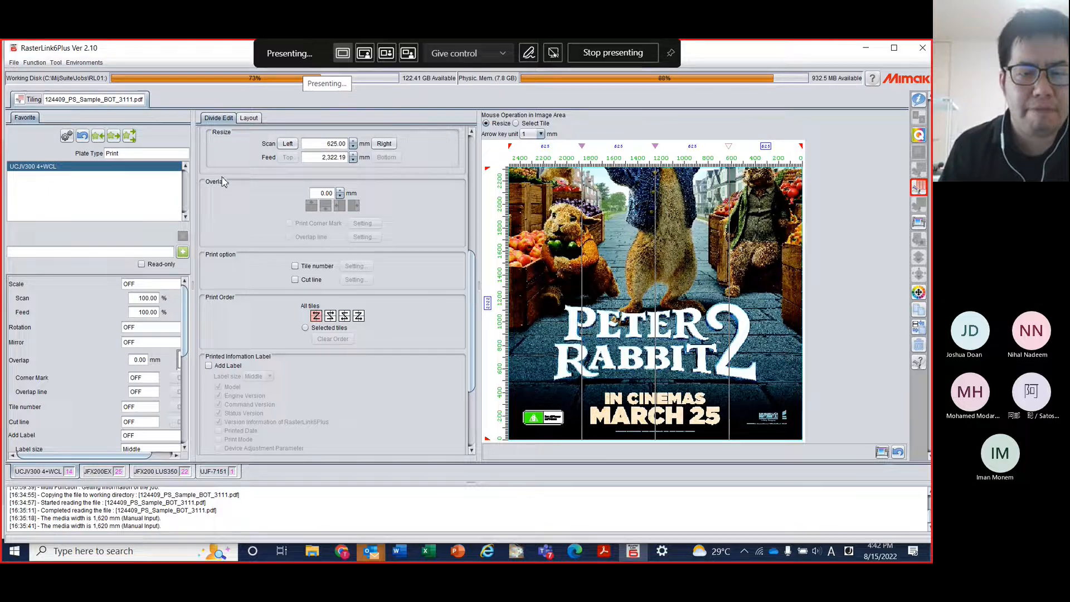
{"action": "left_click", "coordinate": [340, 190]}
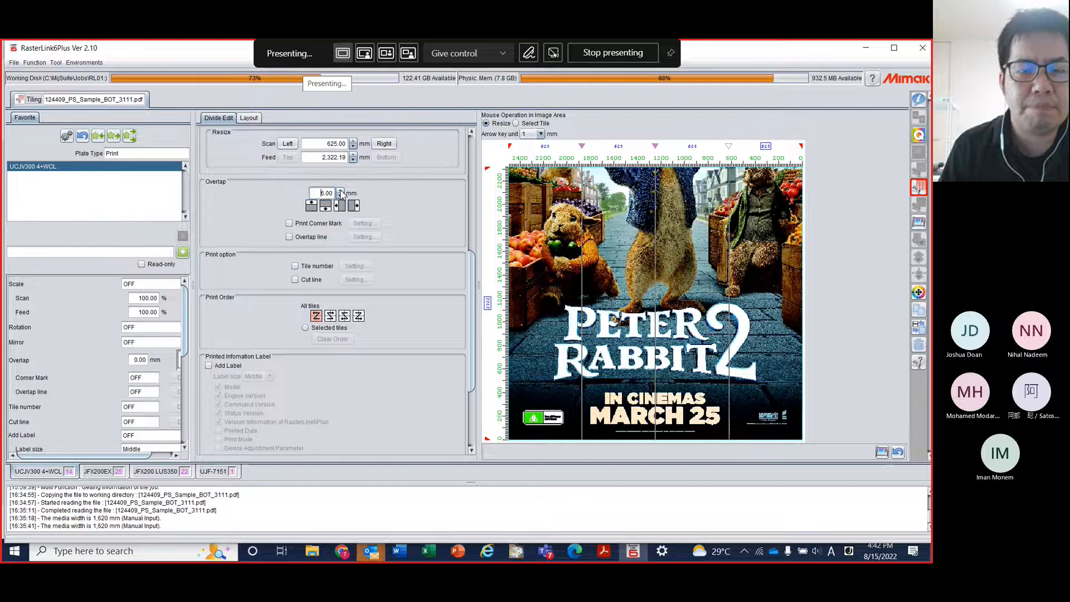
{"action": "left_click", "coordinate": [340, 191]}
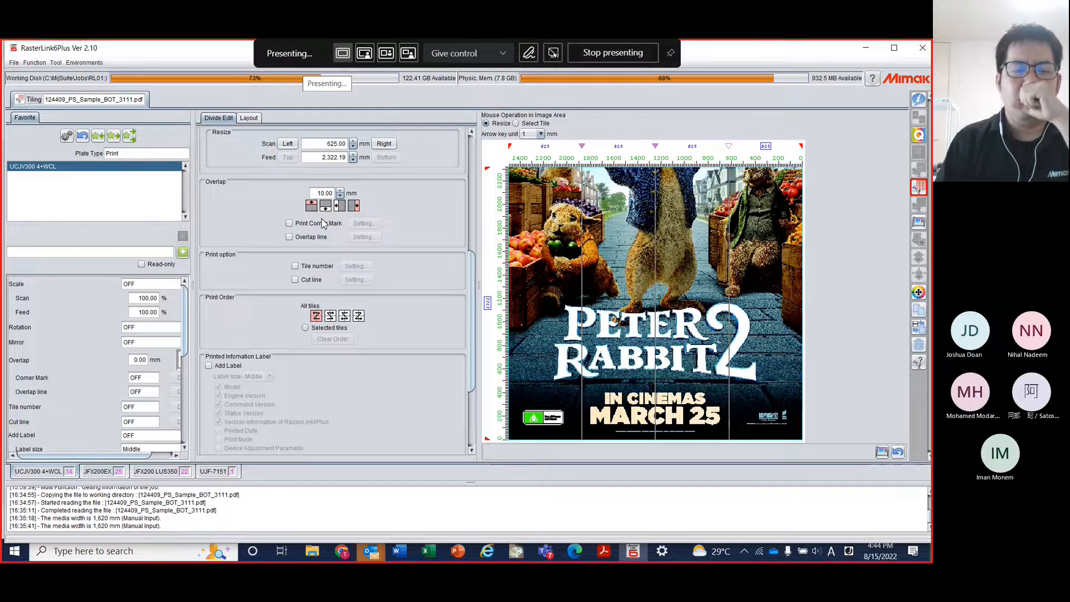
{"action": "left_click", "coordinate": [341, 190]}
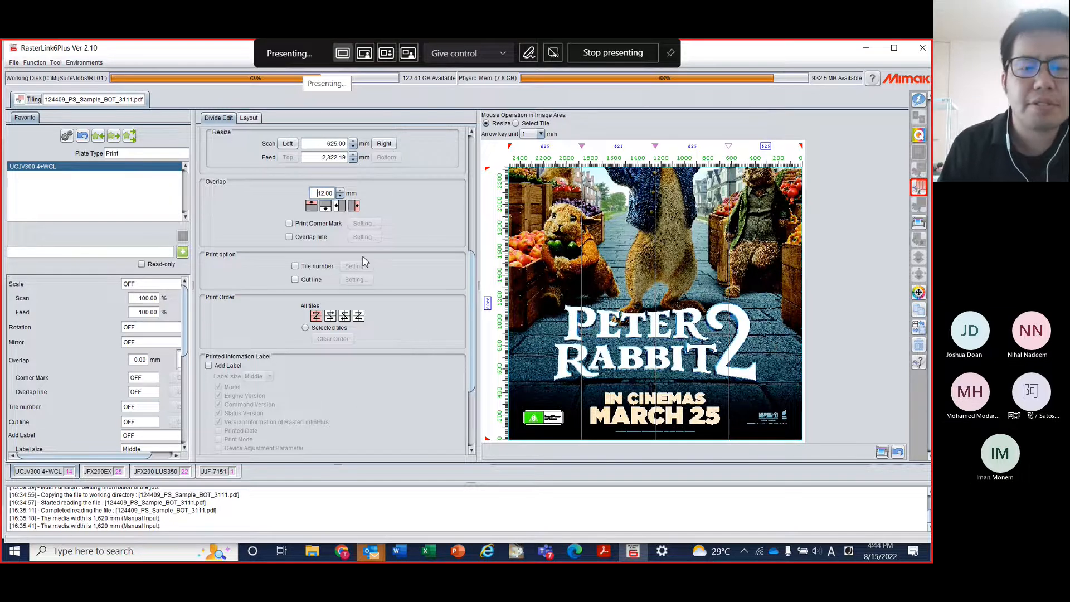
Try the Print Corner Mark and Overlap line options for the overlap and turn both off again
{"action": "left_click", "coordinate": [289, 223]}
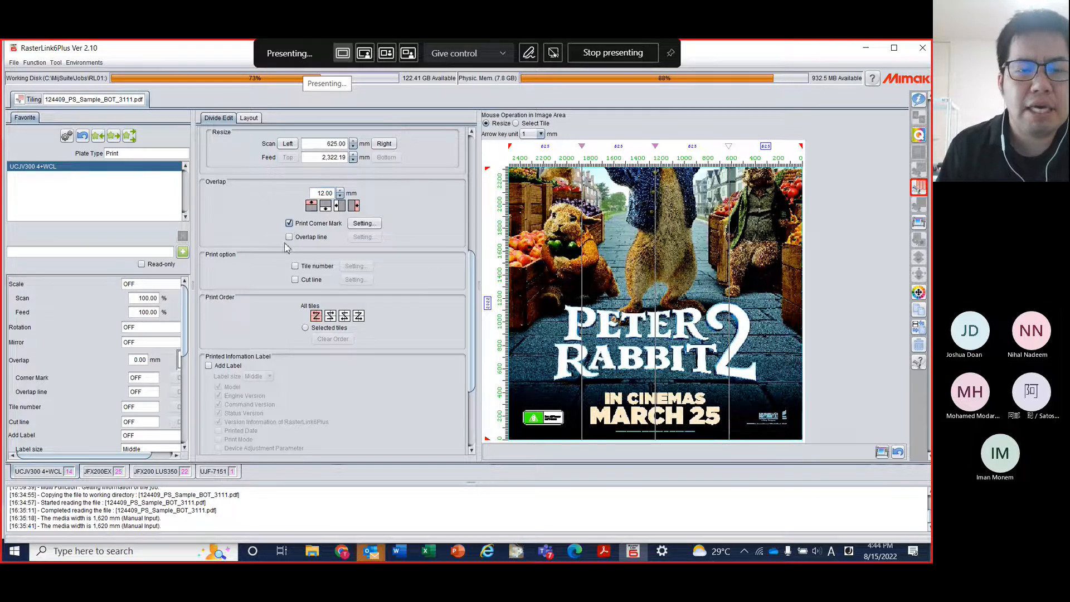
{"action": "left_click", "coordinate": [289, 236]}
{"action": "left_click", "coordinate": [289, 237]}
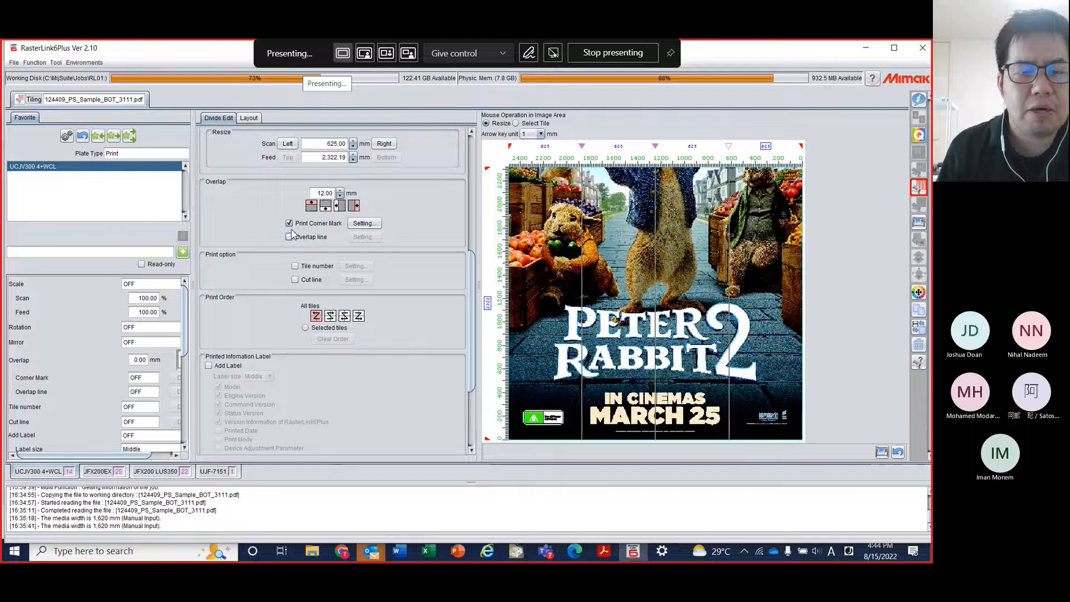
{"action": "left_click", "coordinate": [289, 224]}
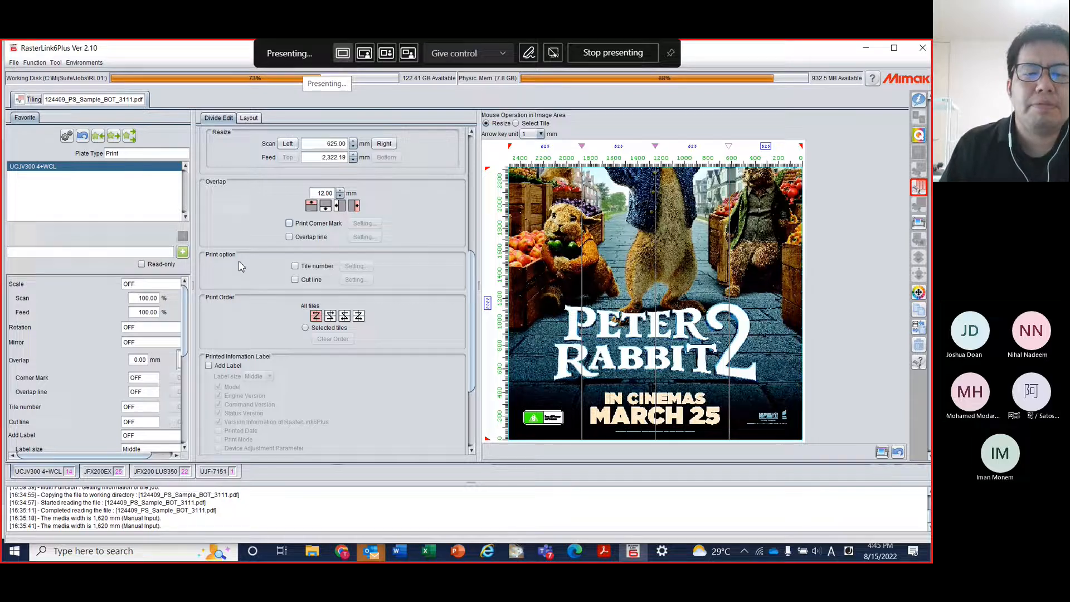
Try the Tile number and Cut line print options, check the tile number settings, and turn both options off again
{"action": "left_click", "coordinate": [294, 266]}
{"action": "left_click", "coordinate": [295, 279]}
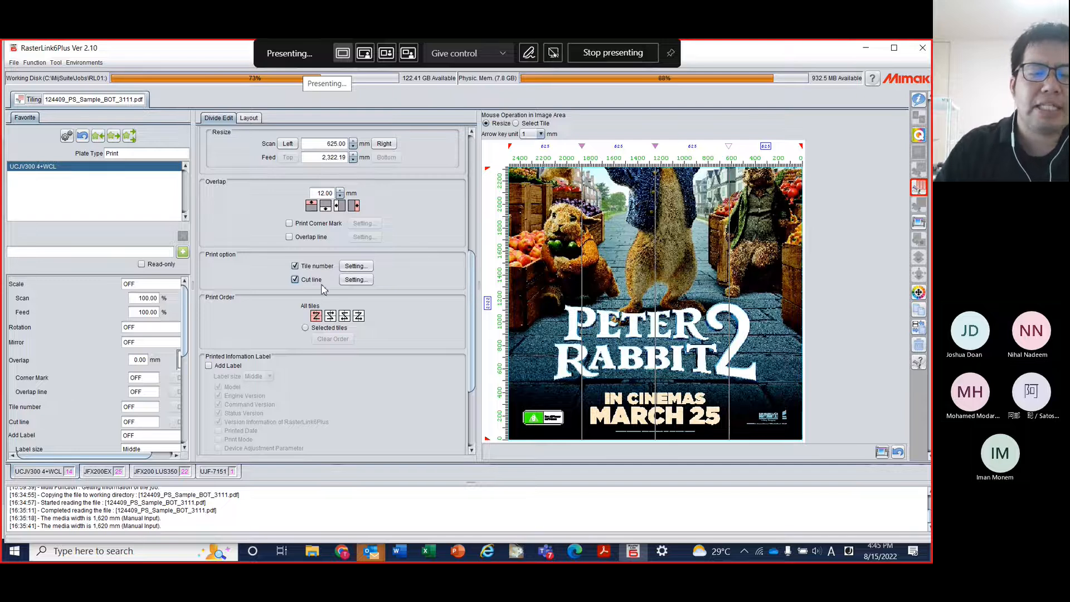
{"action": "left_click", "coordinate": [295, 279]}
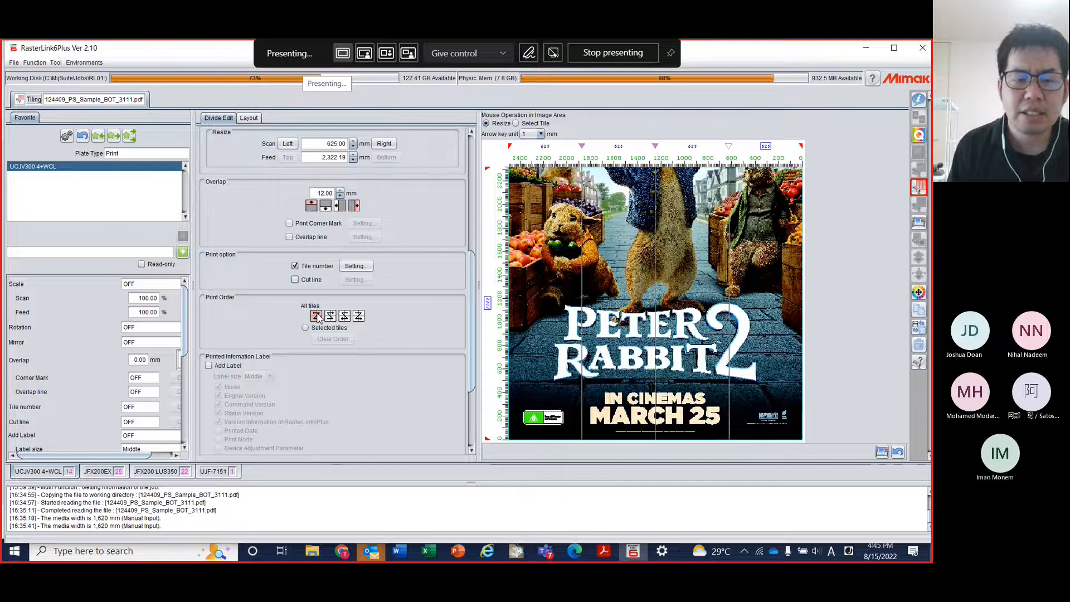
{"action": "left_click", "coordinate": [349, 270]}
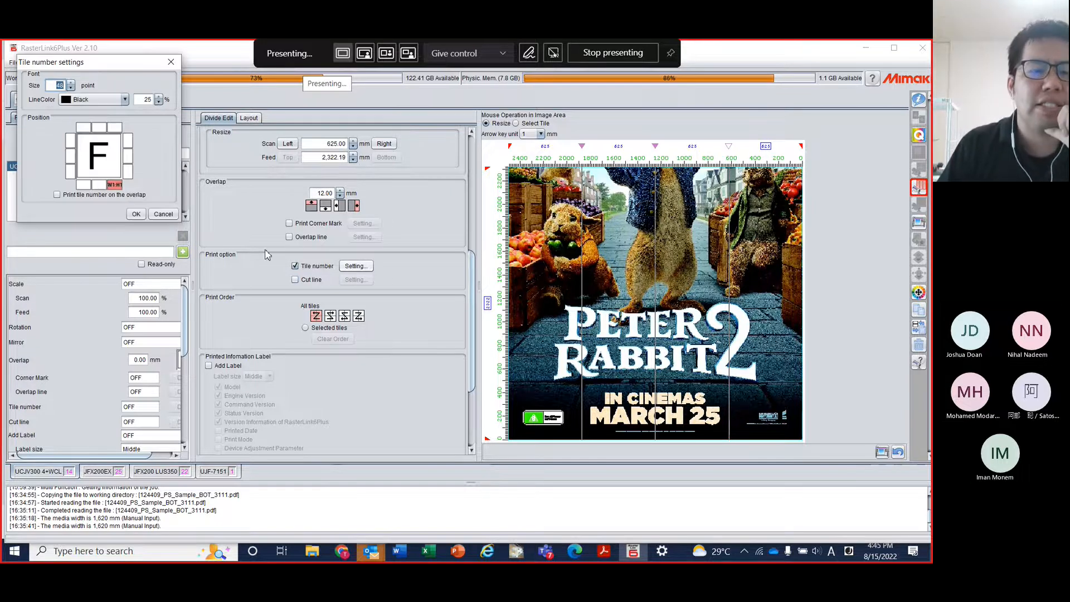
{"action": "left_click", "coordinate": [164, 214]}
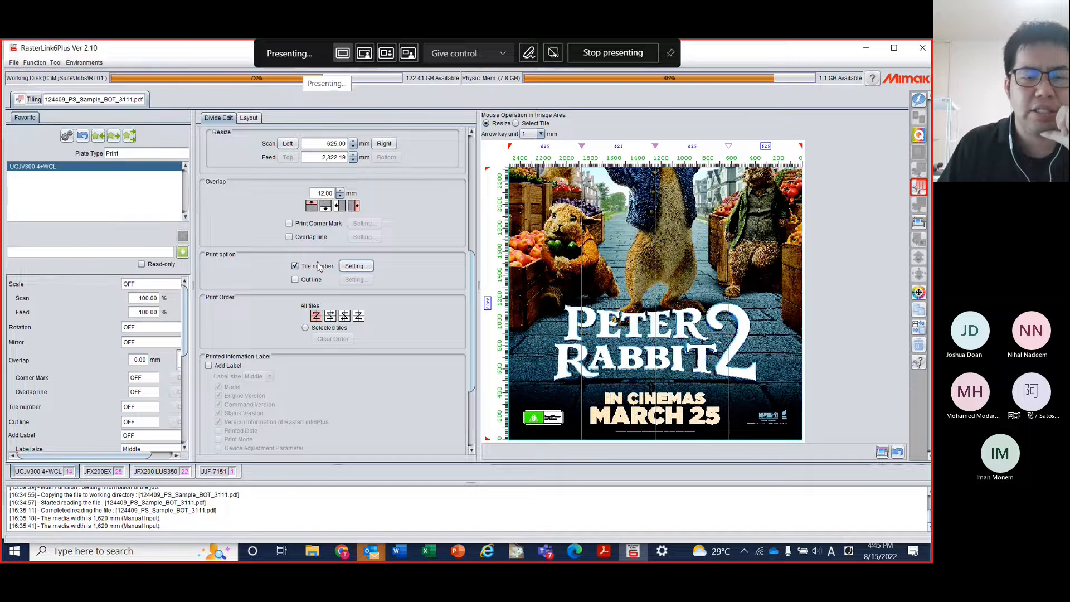
{"action": "left_click", "coordinate": [295, 280]}
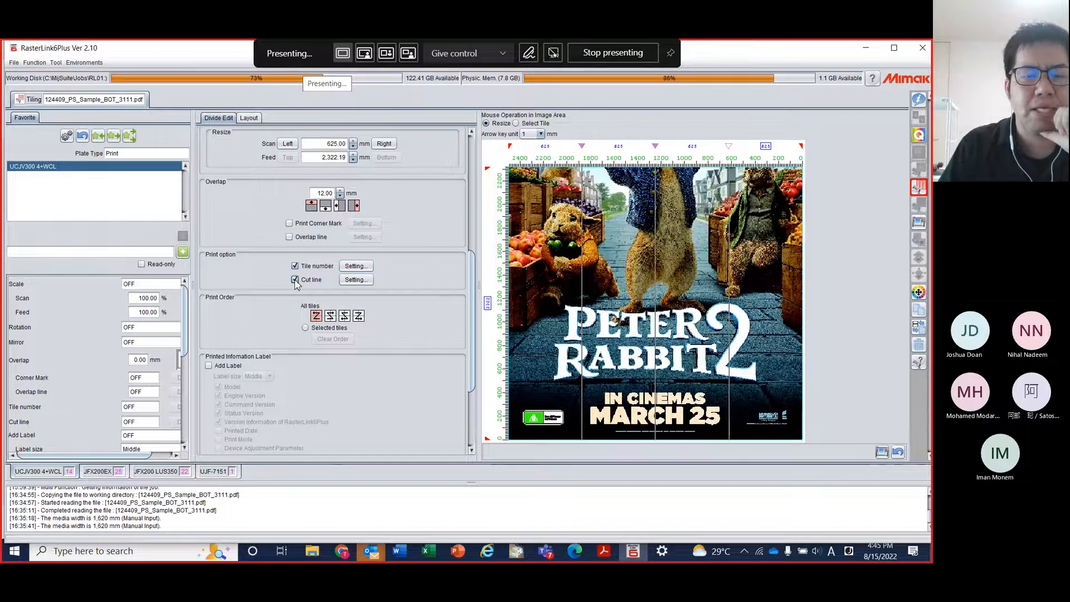
{"action": "left_click", "coordinate": [295, 279]}
{"action": "left_click", "coordinate": [295, 265]}
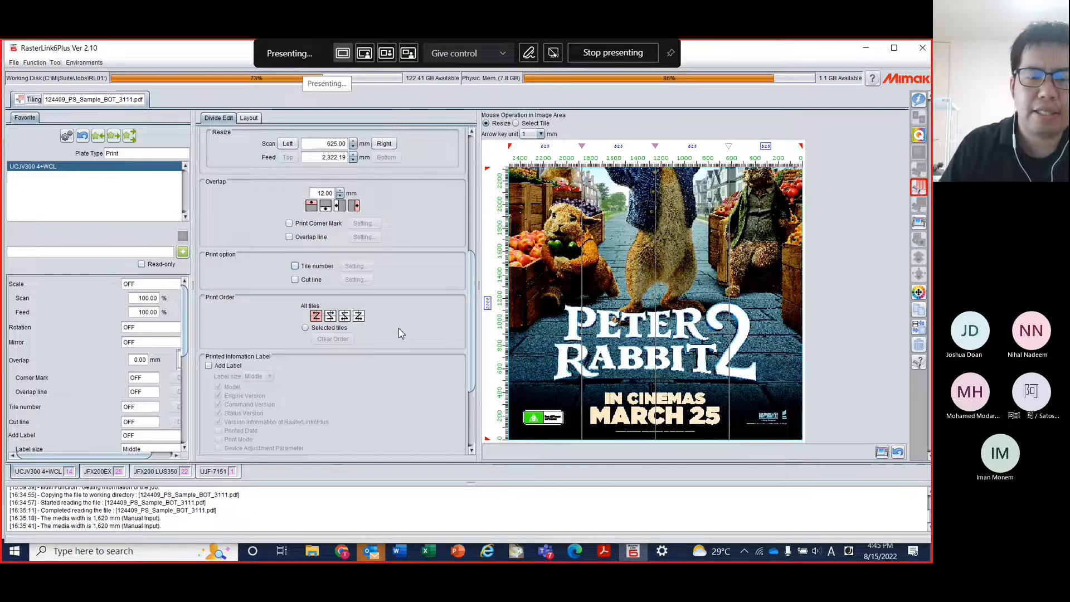
Examine how the four tiles are arranged along the media in the tiling layout preview
{"action": "left_click", "coordinate": [249, 118]}
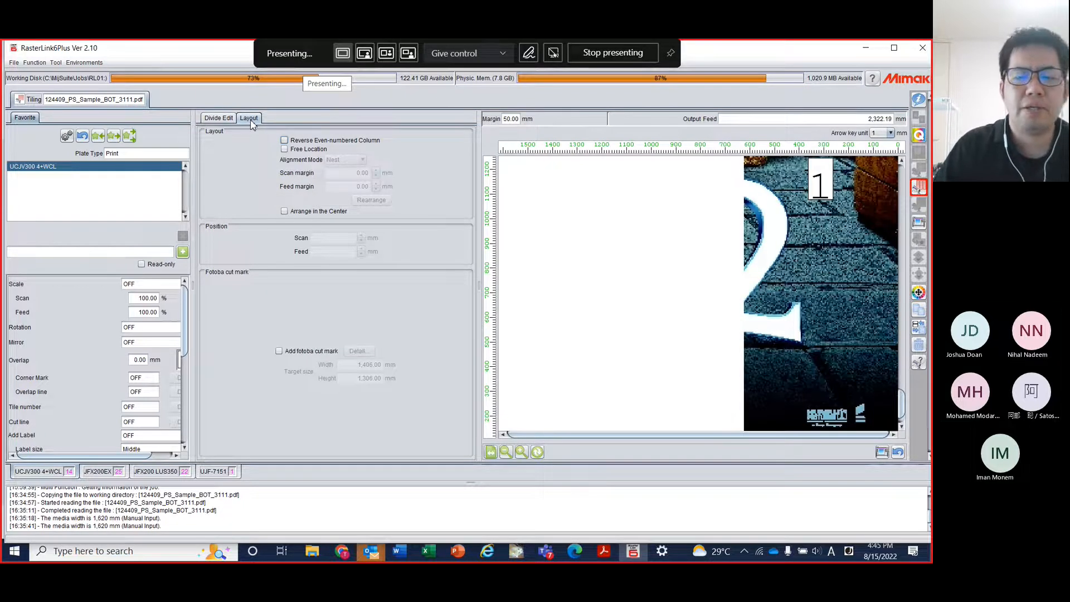
{"action": "scroll", "coordinate": [707, 275], "scroll_direction": "up", "scroll_amount": 5}
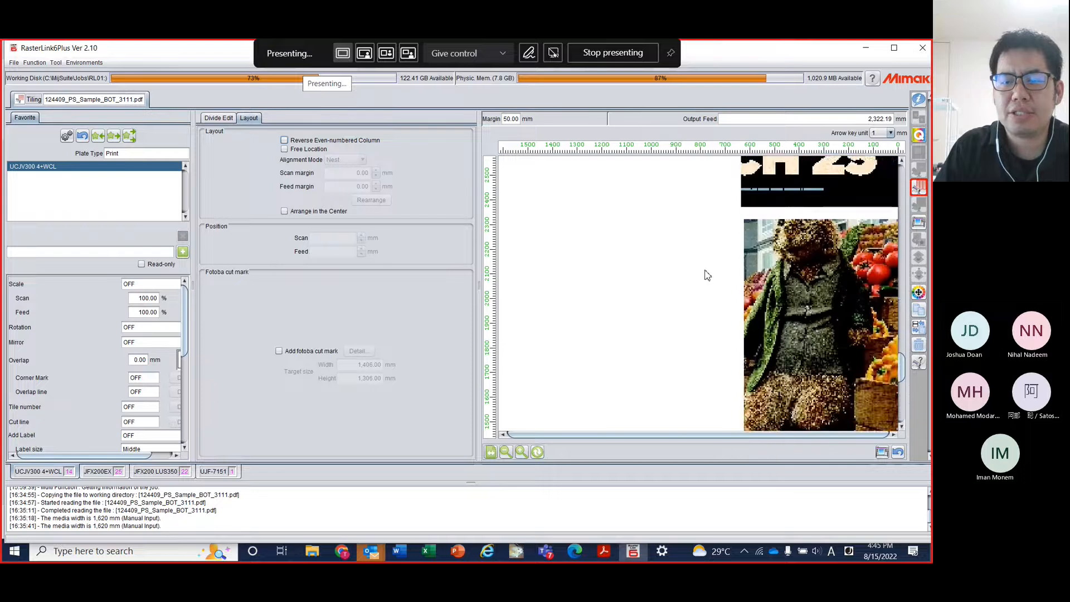
{"action": "scroll", "coordinate": [707, 275], "scroll_direction": "up", "scroll_amount": 12}
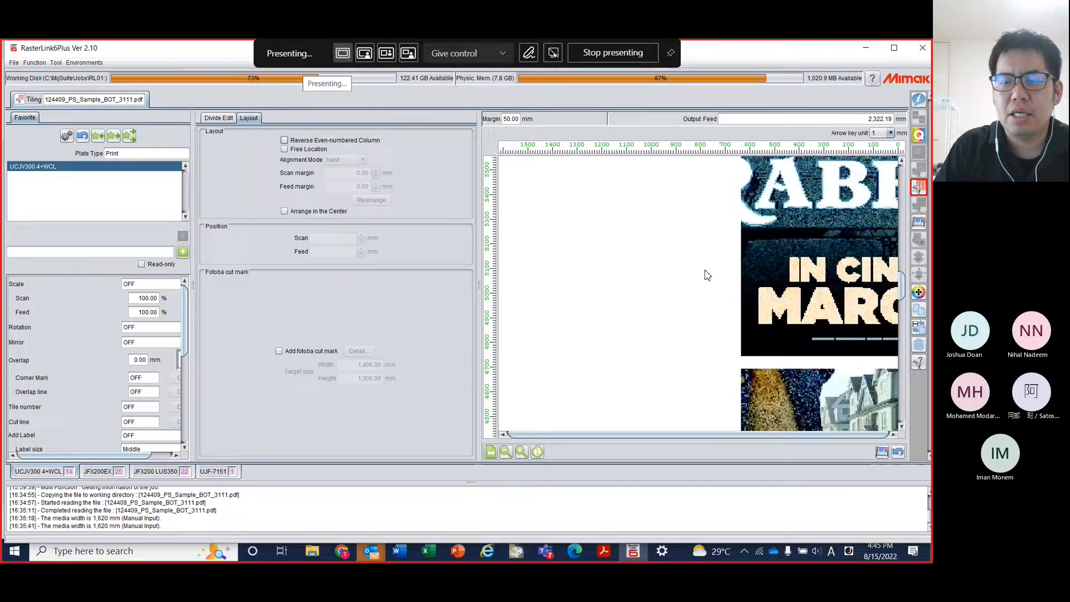
{"action": "scroll", "coordinate": [707, 275], "scroll_direction": "up", "scroll_amount": 14}
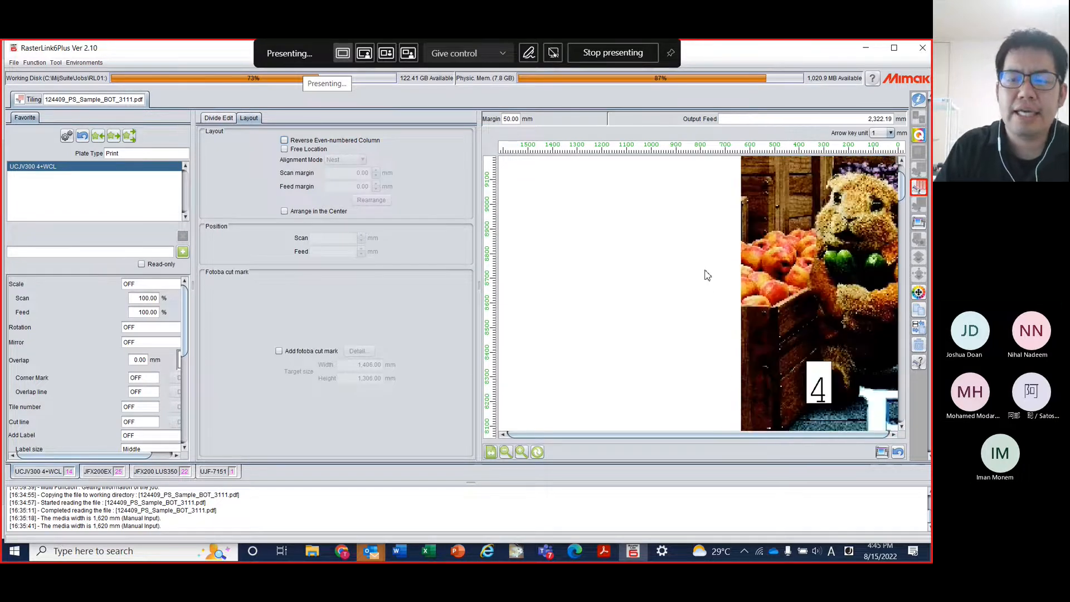
{"action": "scroll", "coordinate": [707, 275], "scroll_direction": "down", "scroll_amount": 13}
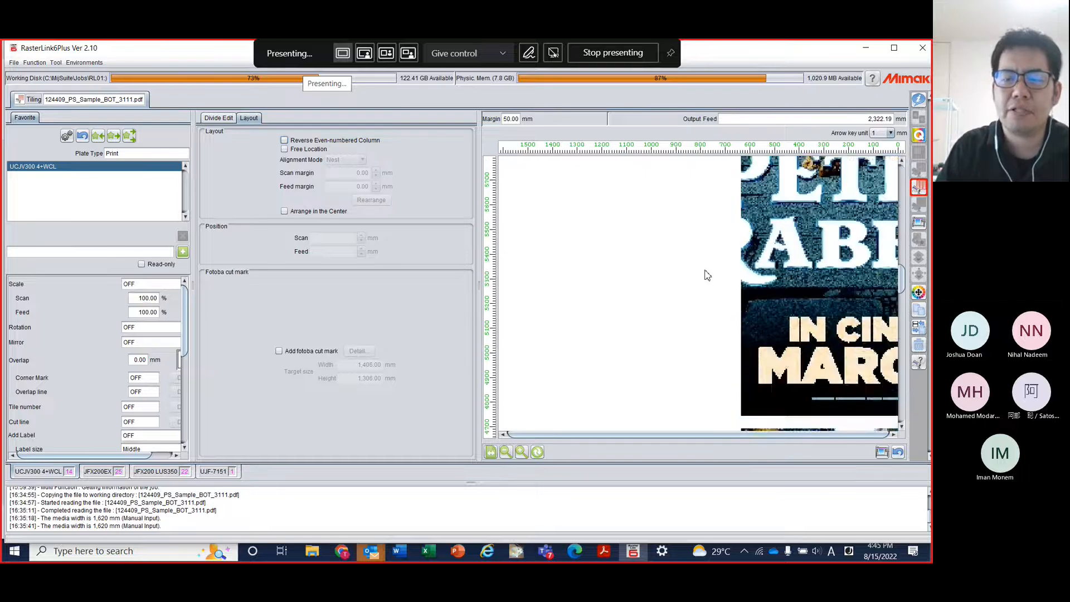
{"action": "scroll", "coordinate": [706, 275], "scroll_direction": "down", "scroll_amount": 14}
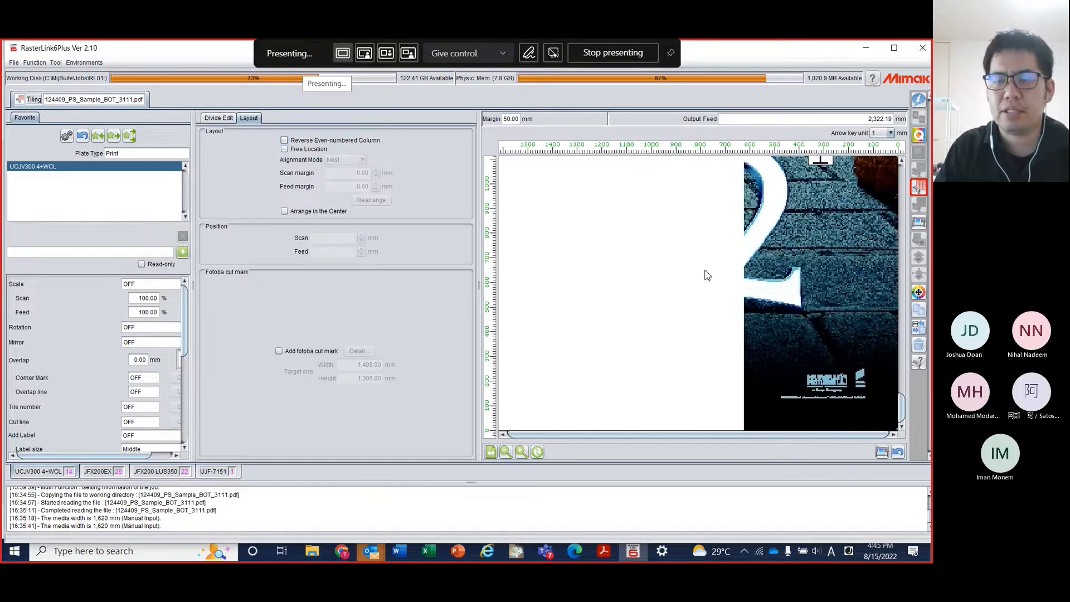
{"action": "scroll", "coordinate": [706, 275], "scroll_direction": "up", "scroll_amount": 4}
{"action": "scroll", "coordinate": [706, 275], "scroll_direction": "down", "scroll_amount": 5}
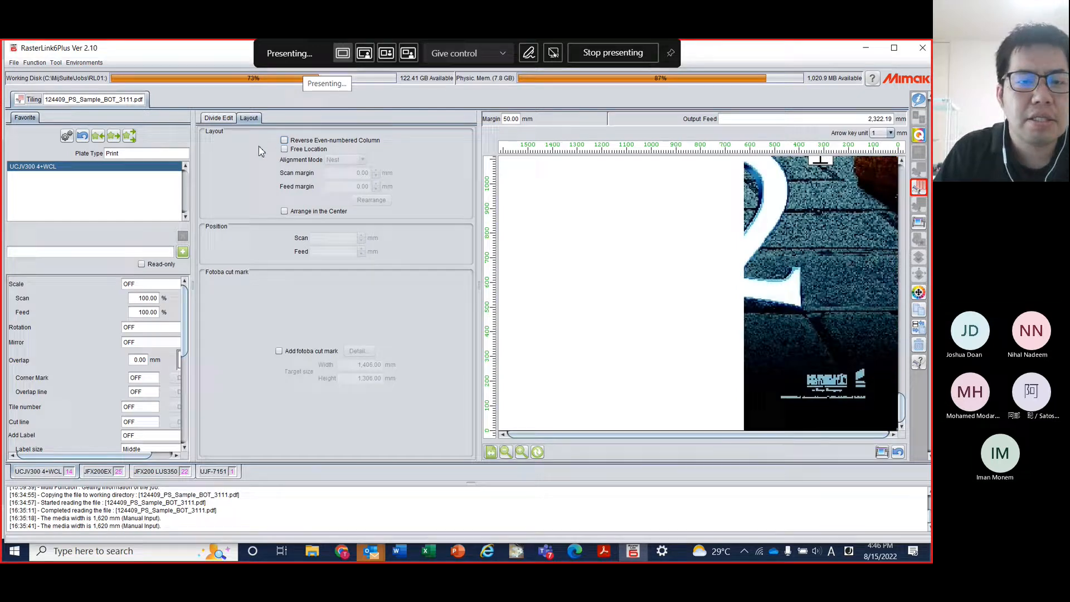
Enable Free Location for the tile layout and keep the alignment mode on Nest
{"action": "left_click", "coordinate": [284, 149]}
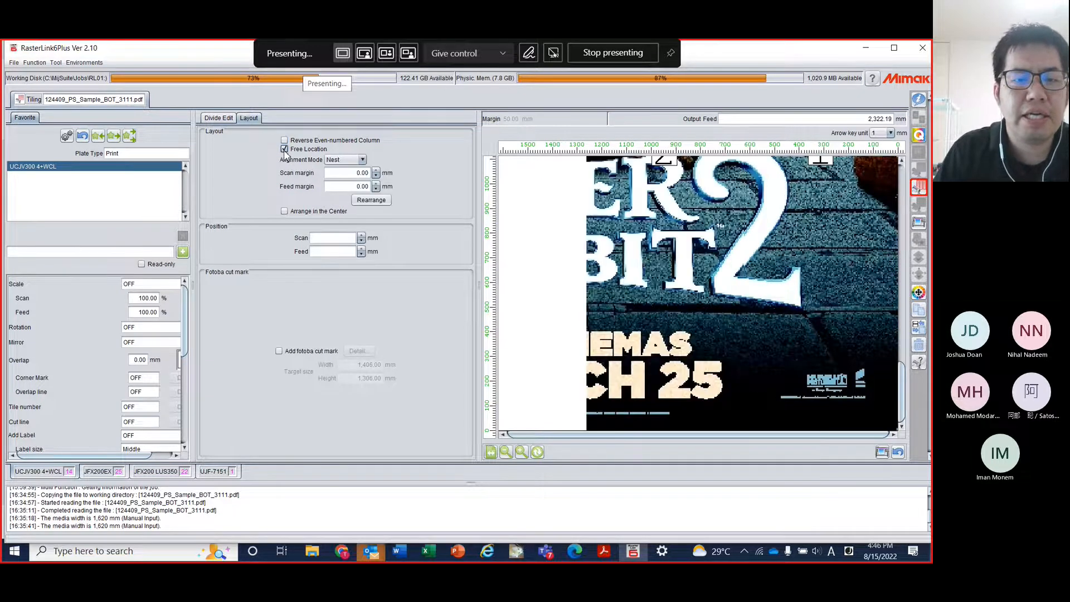
{"action": "left_click", "coordinate": [342, 161]}
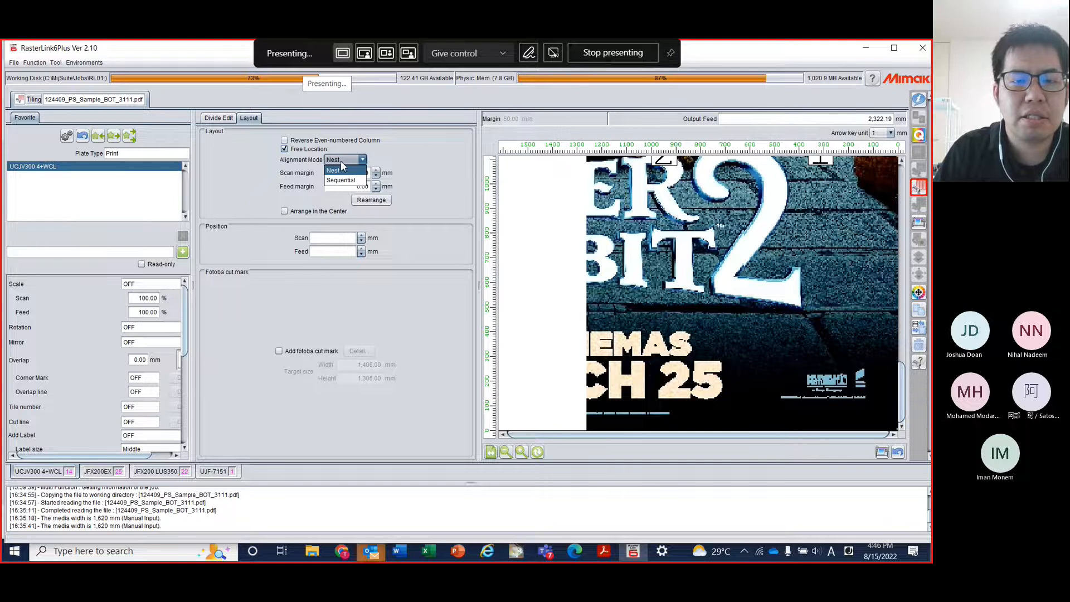
{"action": "left_click", "coordinate": [341, 170]}
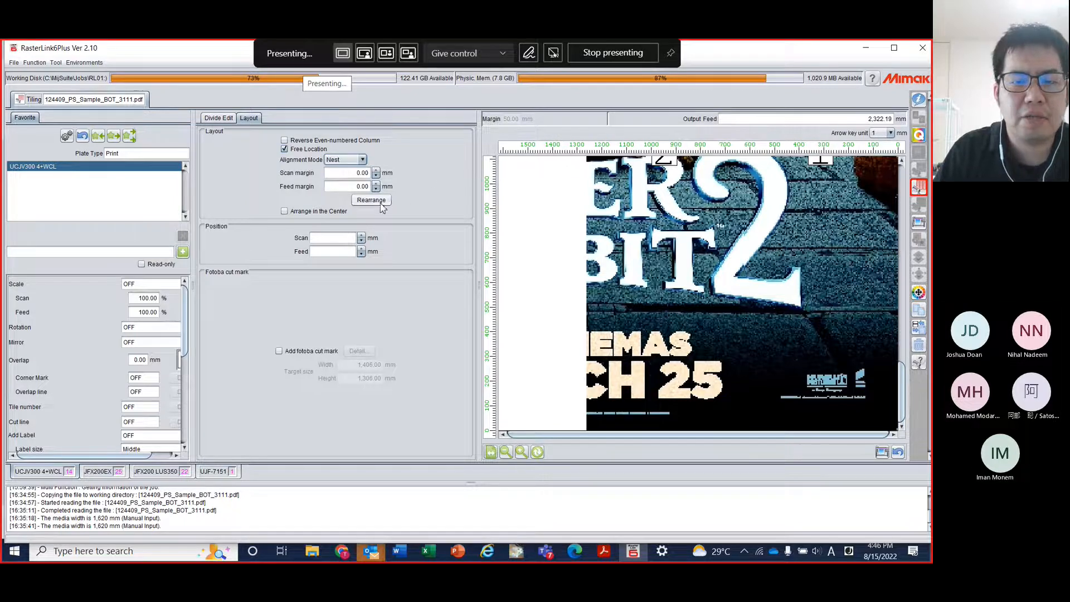
{"action": "left_click", "coordinate": [506, 453]}
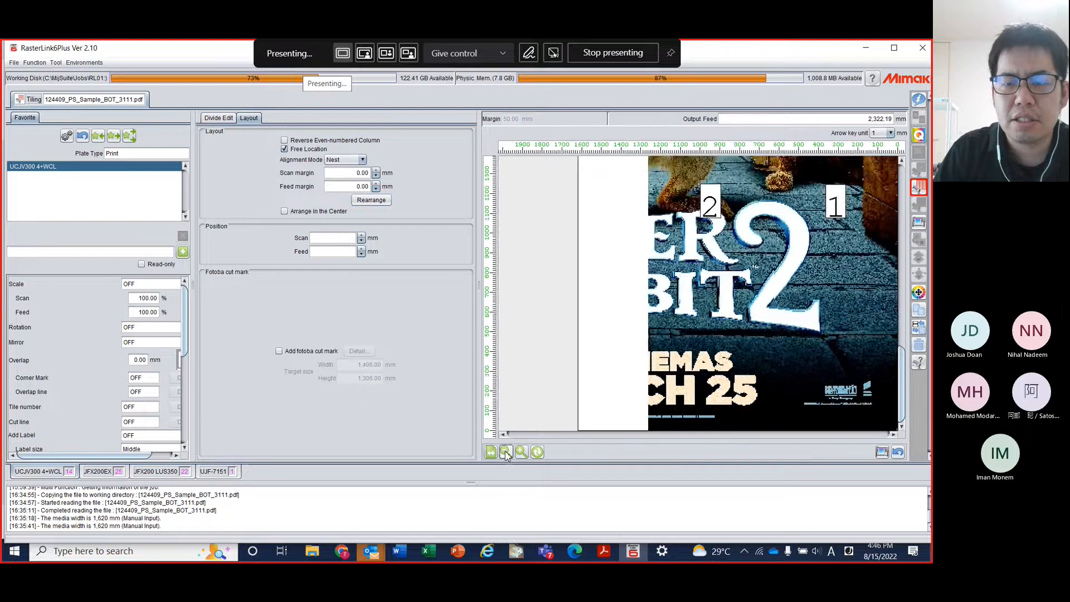
{"action": "left_click", "coordinate": [505, 453]}
{"action": "left_click", "coordinate": [506, 452]}
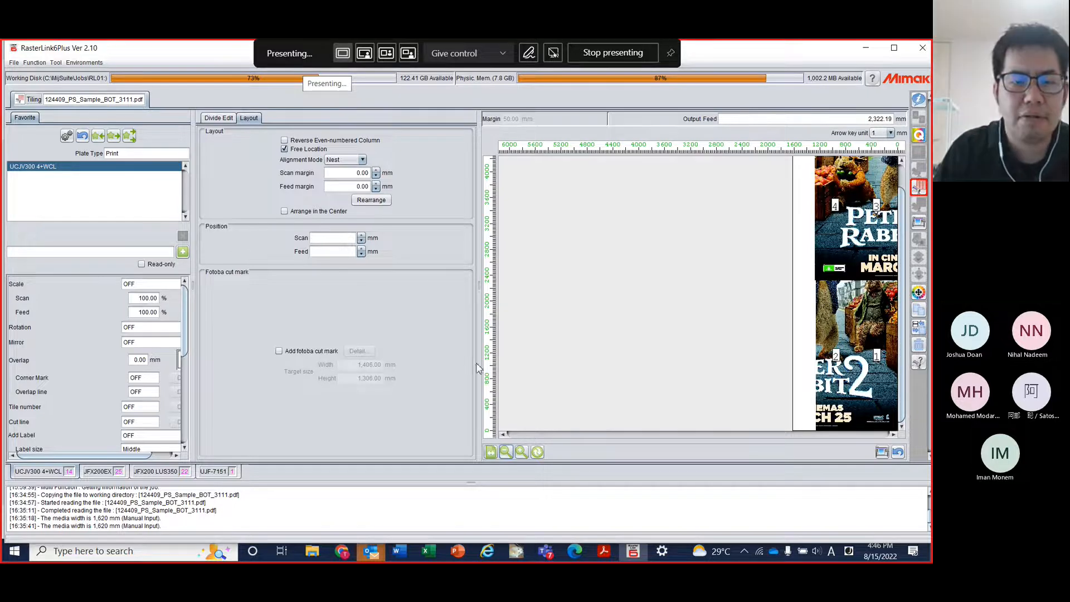
Set the scan margin to 21 mm and the feed margin to 22 mm, and rearrange the nested tiles
{"action": "left_click", "coordinate": [376, 170]}
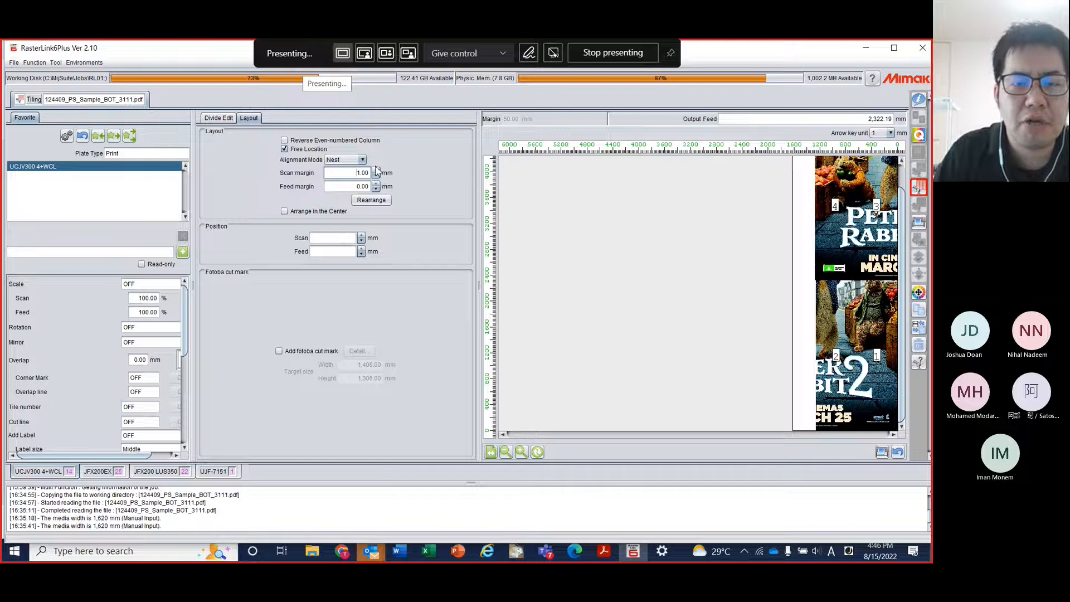
{"action": "left_click", "coordinate": [376, 175]}
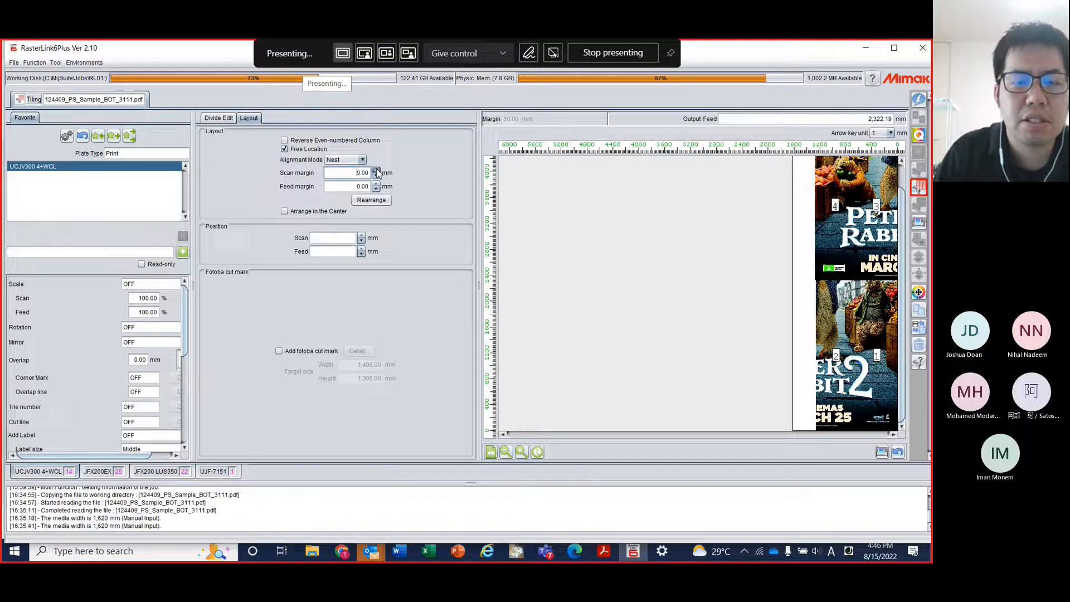
{"action": "left_click", "coordinate": [377, 170]}
{"action": "left_click", "coordinate": [376, 170]}
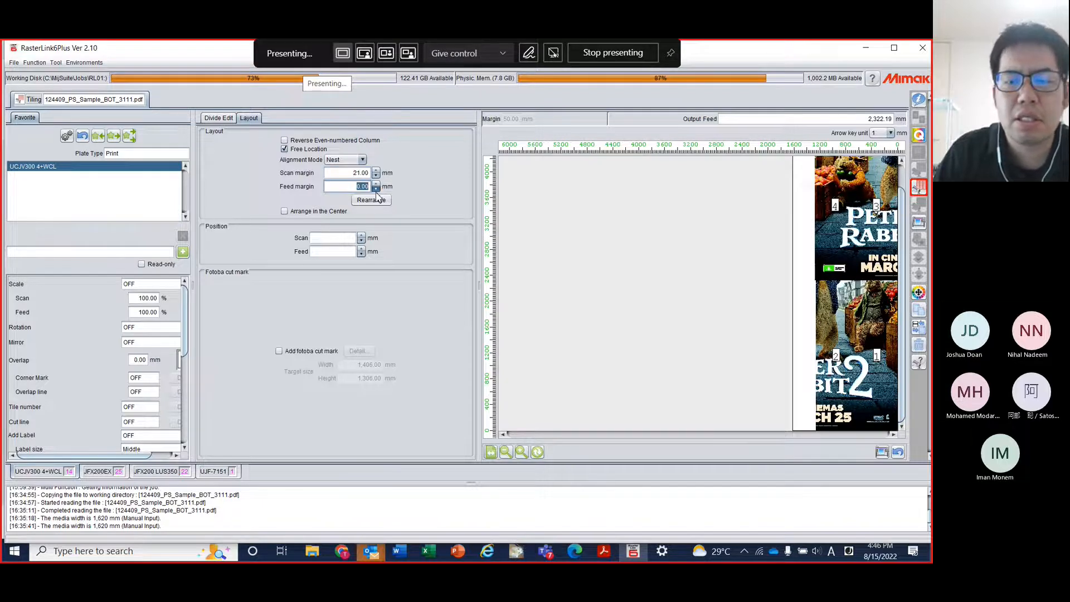
{"action": "left_click", "coordinate": [377, 186]}
{"action": "left_click", "coordinate": [377, 183]}
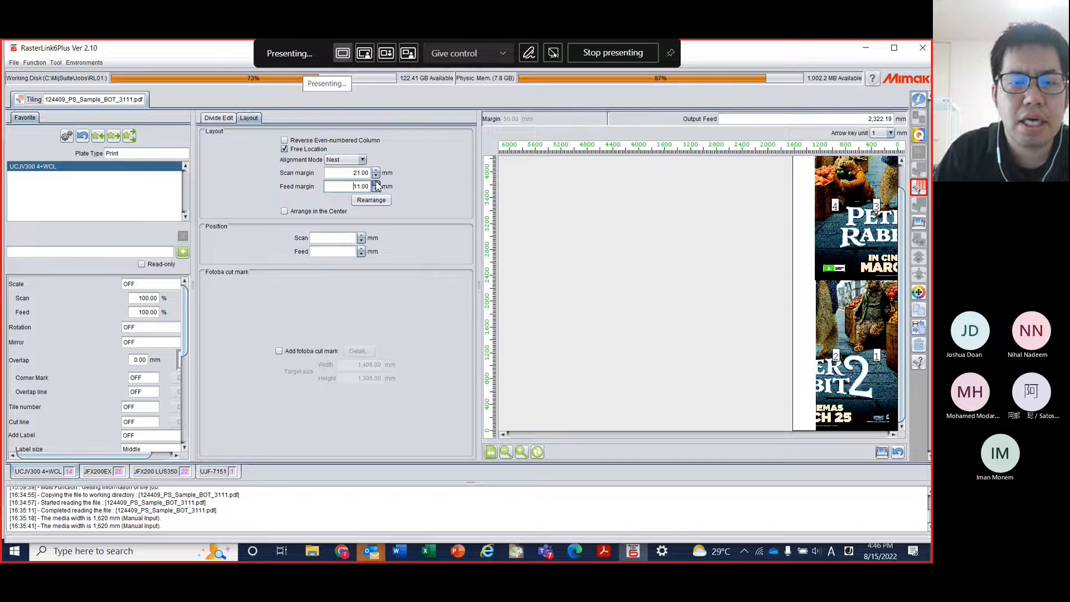
{"action": "left_click", "coordinate": [376, 184]}
{"action": "left_click", "coordinate": [372, 199]}
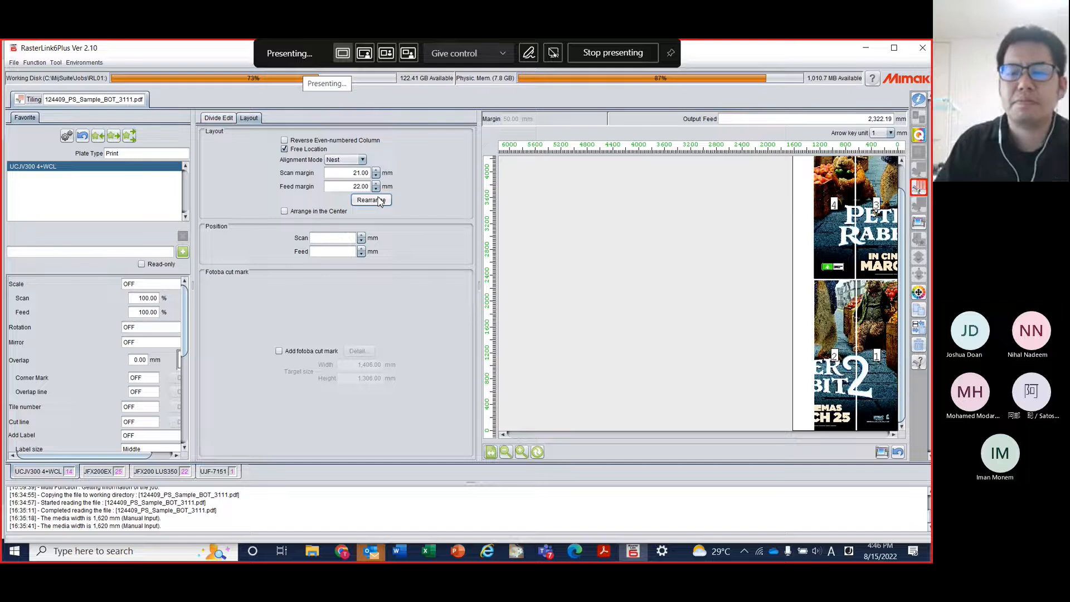
{"action": "left_click", "coordinate": [521, 452]}
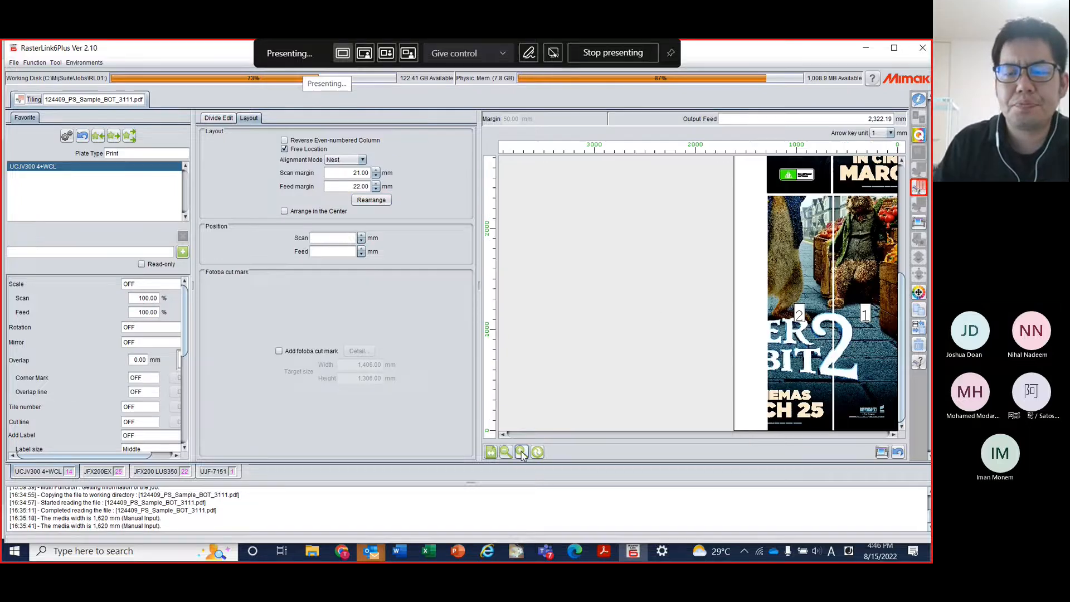
{"action": "left_click", "coordinate": [521, 452]}
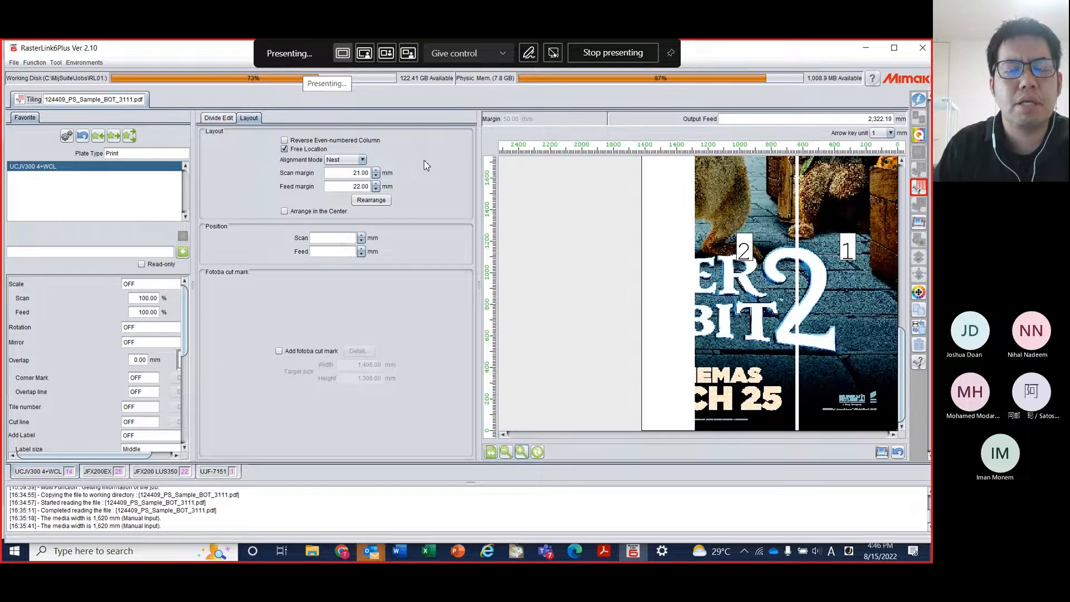
{"action": "scroll", "coordinate": [627, 263], "scroll_direction": "up", "scroll_amount": 5}
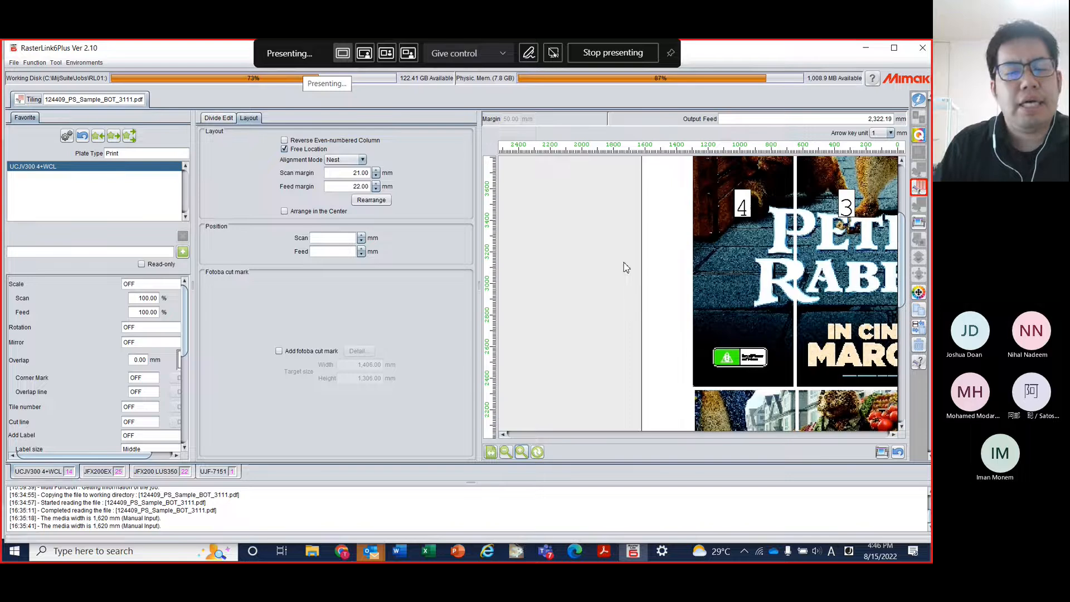
{"action": "scroll", "coordinate": [677, 278], "scroll_direction": "down", "scroll_amount": 4}
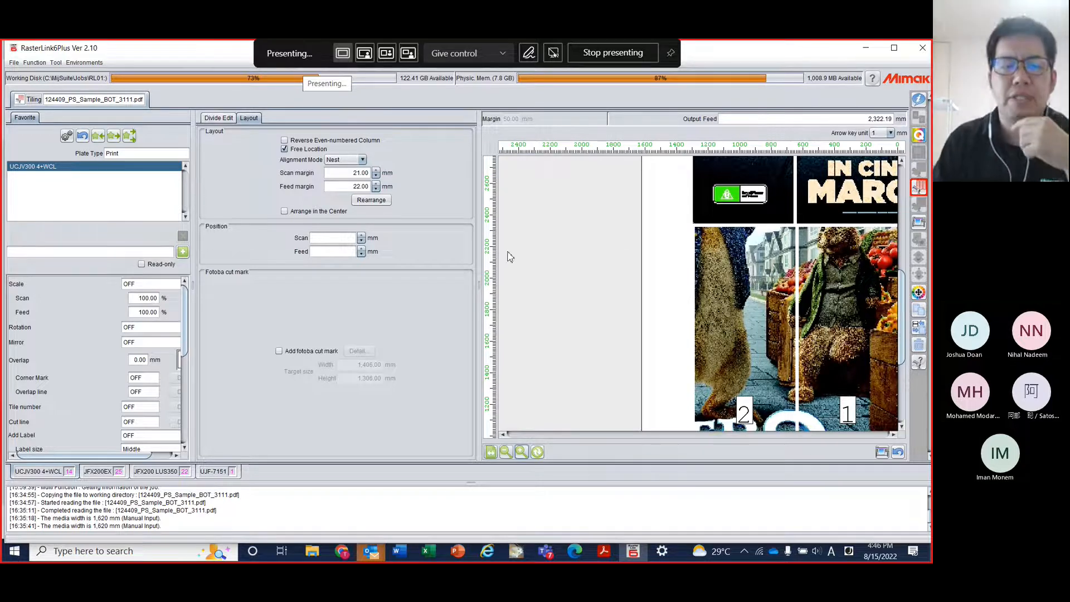
Try the Reverse Even-numbered Column option on the tile layout and leave it turned off
{"action": "left_click", "coordinate": [285, 141]}
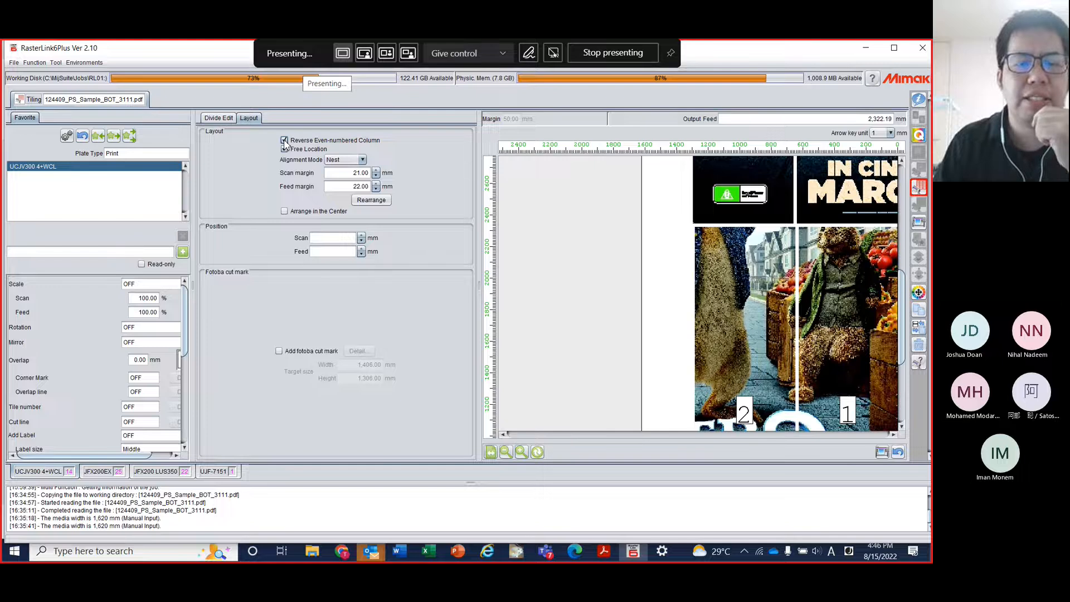
{"action": "left_click", "coordinate": [285, 141]}
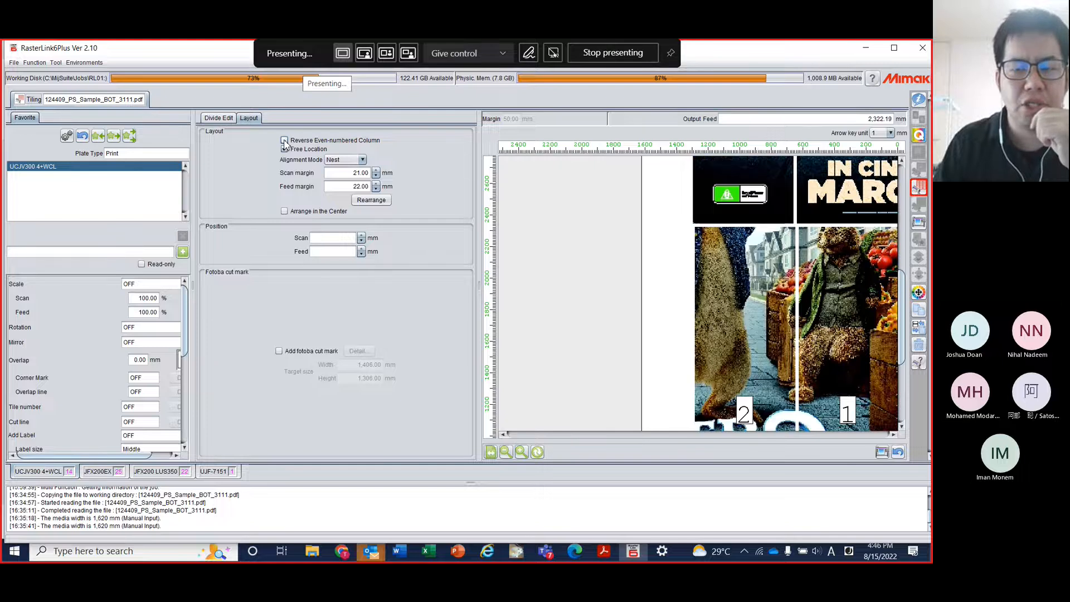
{"action": "left_click", "coordinate": [506, 452]}
{"action": "left_click", "coordinate": [505, 453]}
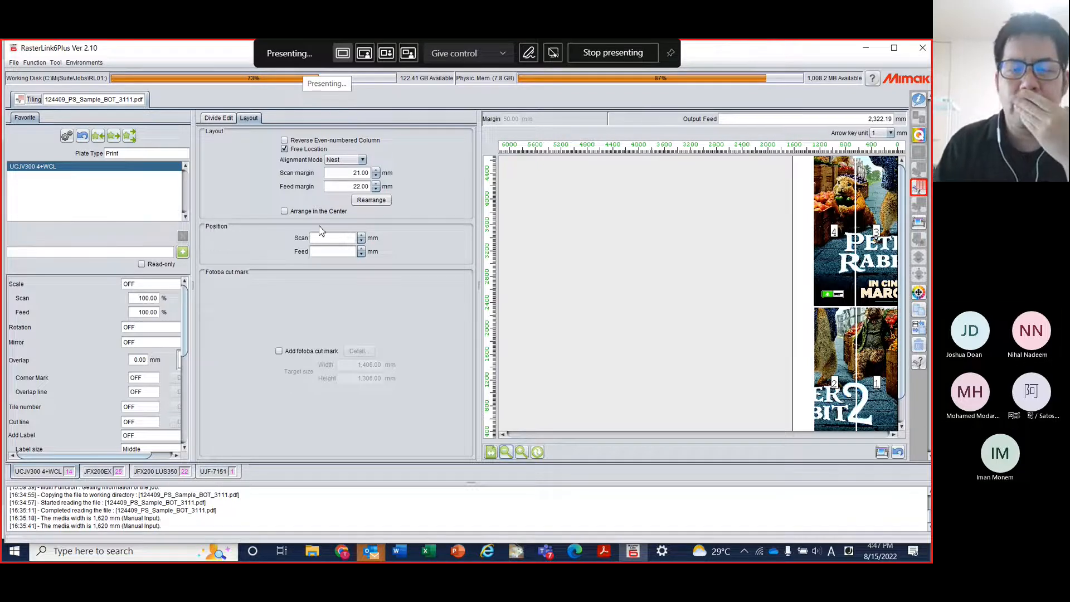
{"action": "left_click", "coordinate": [285, 141]}
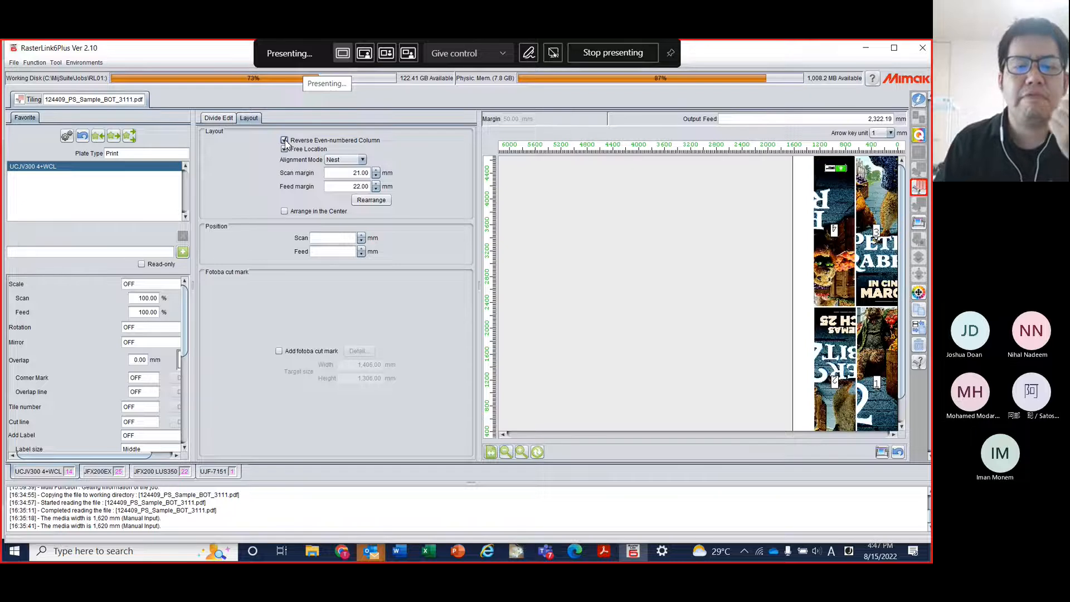
{"action": "left_click", "coordinate": [285, 141]}
{"action": "left_click", "coordinate": [284, 141]}
{"action": "left_click", "coordinate": [284, 141]}
{"action": "left_click", "coordinate": [284, 140]}
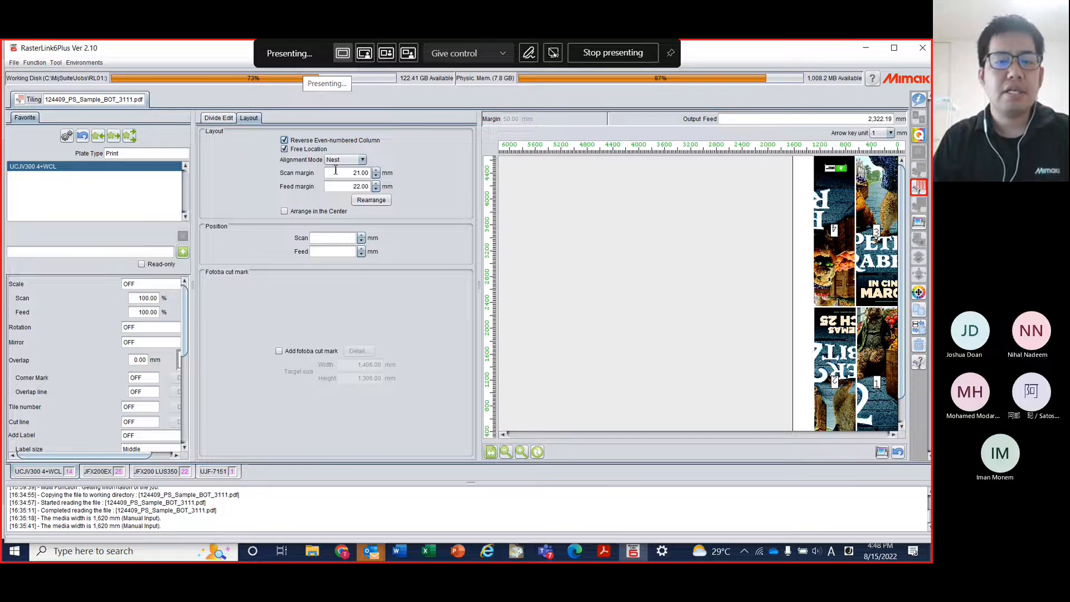
{"action": "left_click", "coordinate": [284, 140]}
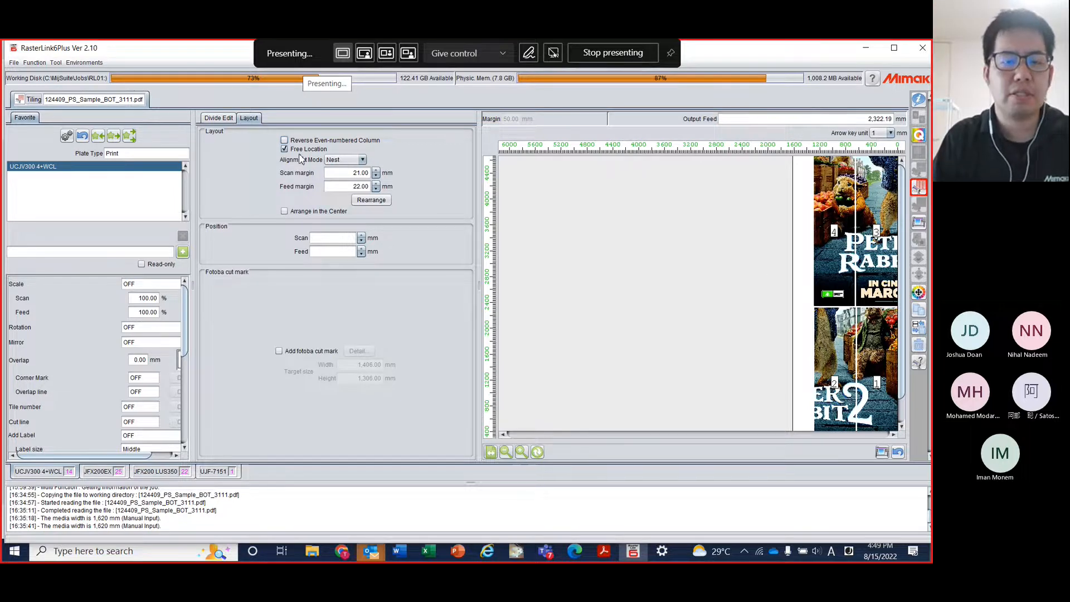
Change the tile alignment mode to Sequential and rearrange the tiles
{"action": "left_click", "coordinate": [346, 160]}
{"action": "left_click", "coordinate": [342, 180]}
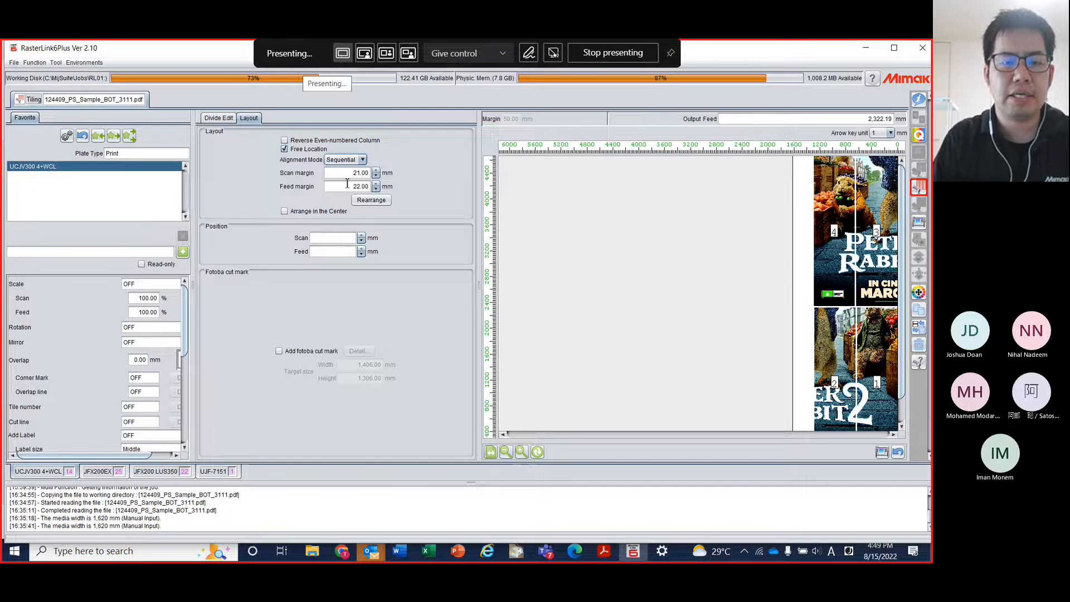
{"action": "left_click", "coordinate": [371, 200]}
{"action": "left_click", "coordinate": [507, 452]}
{"action": "left_click", "coordinate": [507, 451]}
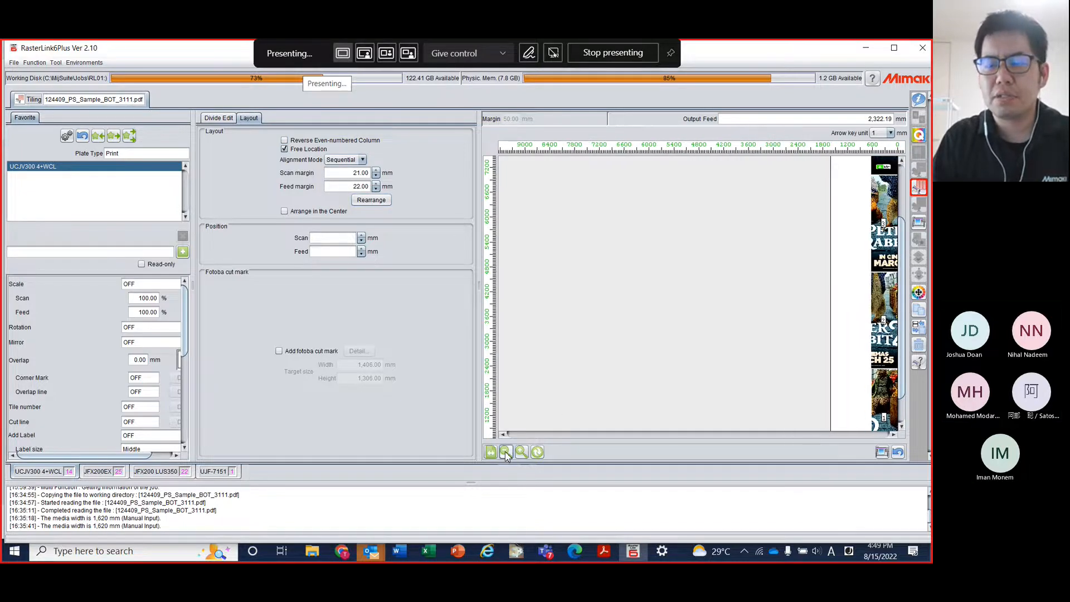
Examine the sequential layout of tiles 1 and 2 and the gap between them in the enlarged preview
{"action": "left_click", "coordinate": [525, 453]}
{"action": "left_click", "coordinate": [521, 451]}
{"action": "left_click", "coordinate": [522, 451]}
{"action": "left_click", "coordinate": [521, 451]}
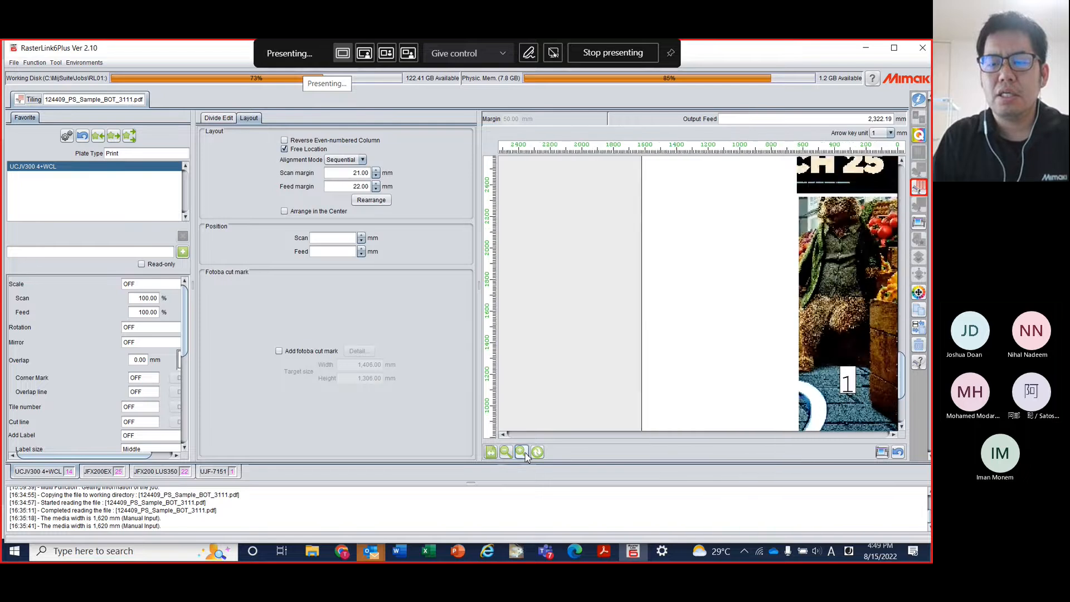
{"action": "left_click", "coordinate": [522, 451]}
{"action": "scroll", "coordinate": [796, 319], "scroll_direction": "up", "scroll_amount": 2}
{"action": "scroll", "coordinate": [795, 321], "scroll_direction": "down", "scroll_amount": 4}
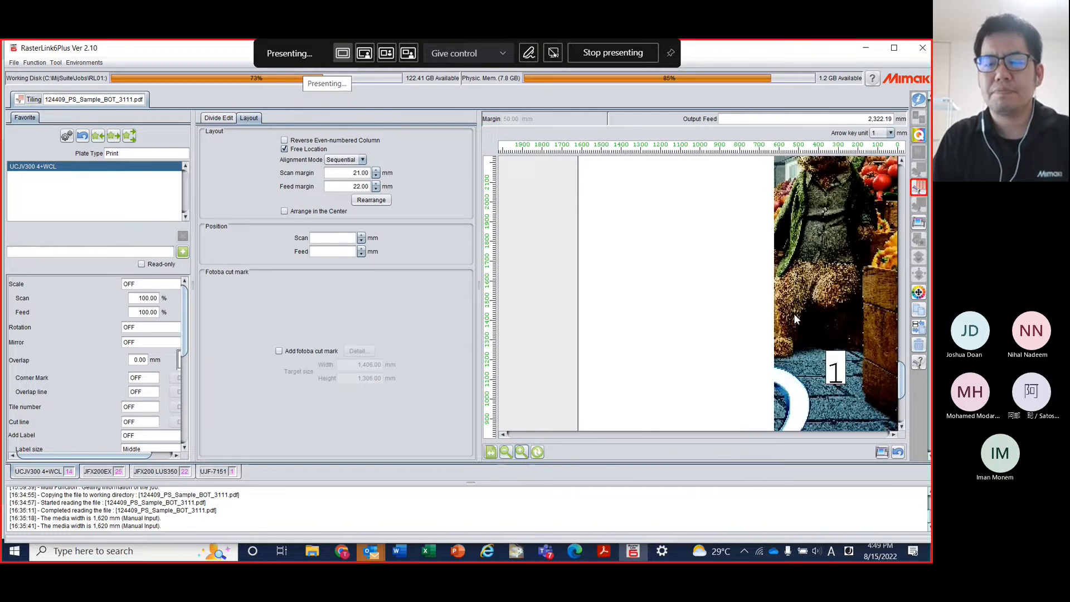
{"action": "scroll", "coordinate": [821, 328], "scroll_direction": "up", "scroll_amount": 4}
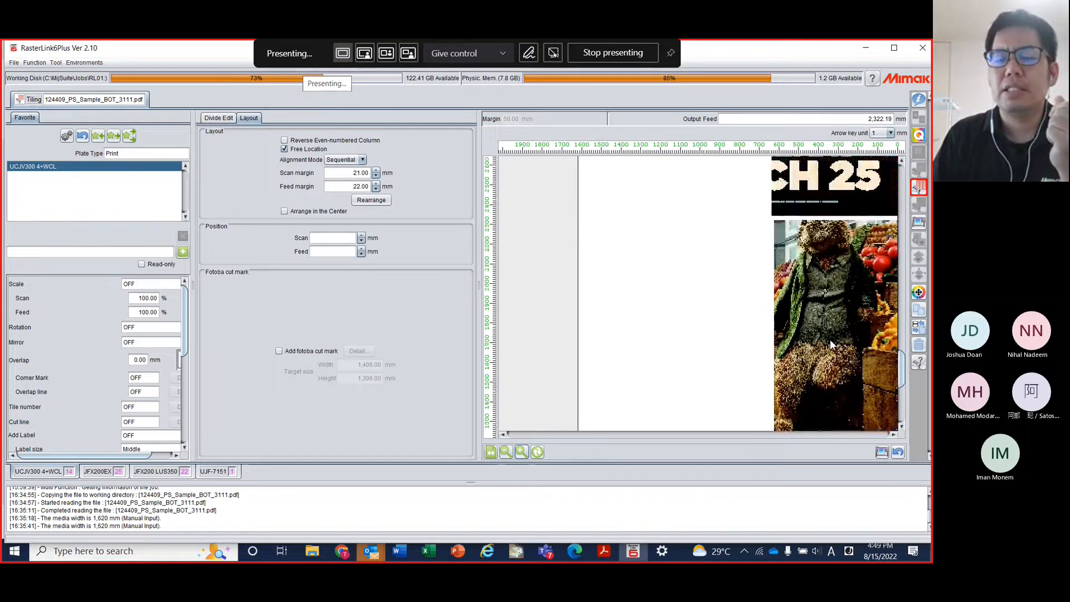
{"action": "scroll", "coordinate": [830, 339], "scroll_direction": "down", "scroll_amount": 4}
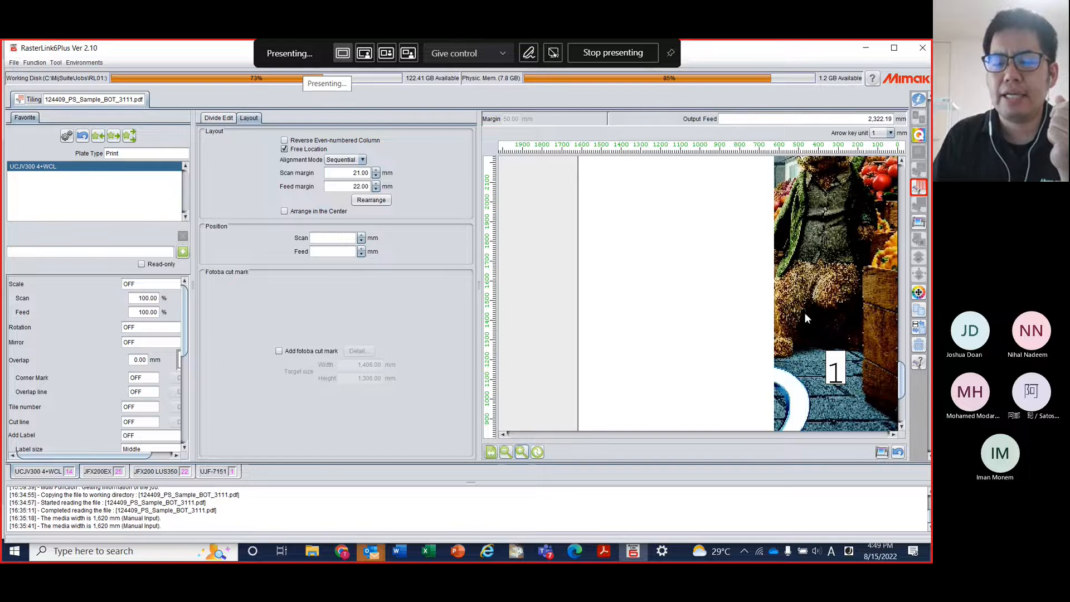
{"action": "scroll", "coordinate": [805, 313], "scroll_direction": "up", "scroll_amount": 4}
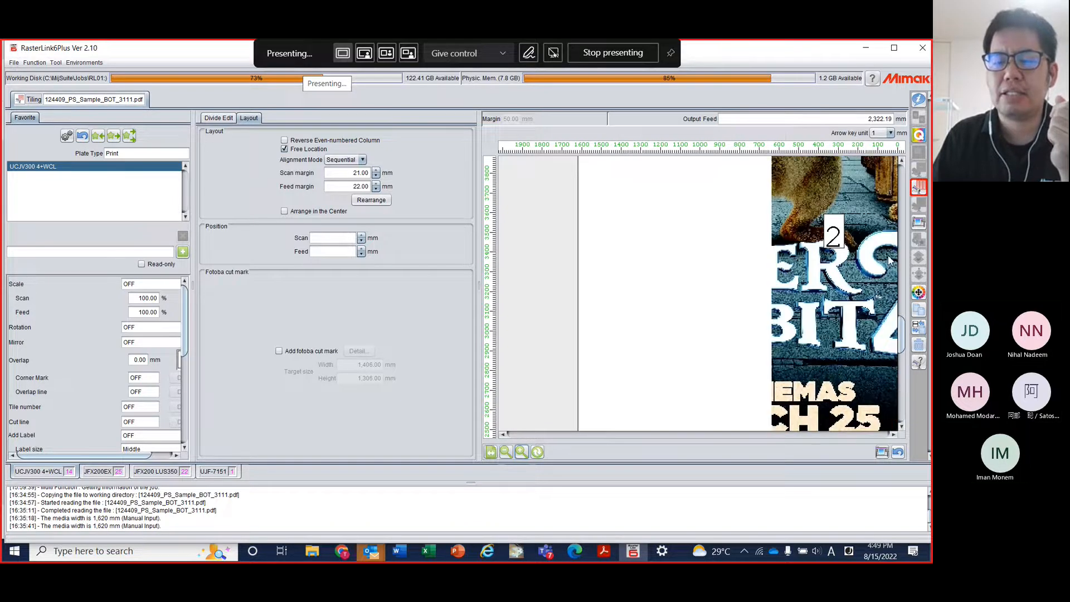
{"action": "scroll", "coordinate": [791, 334], "scroll_direction": "down", "scroll_amount": 2}
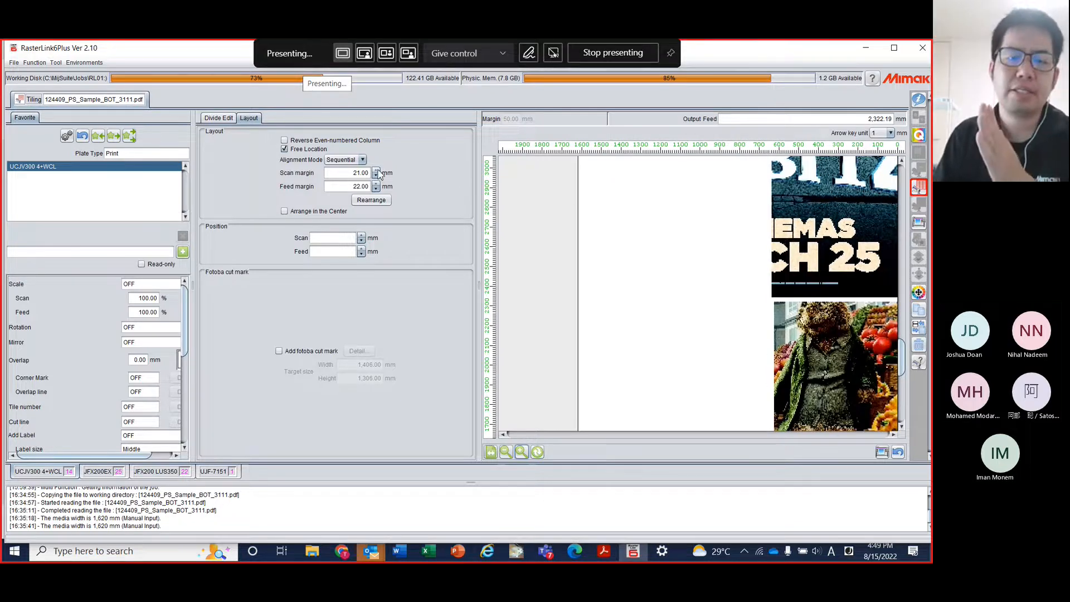
Turn on the Reverse Even-numbered Column option and compare the orientation of tiles 1 and 2
{"action": "left_click", "coordinate": [284, 139]}
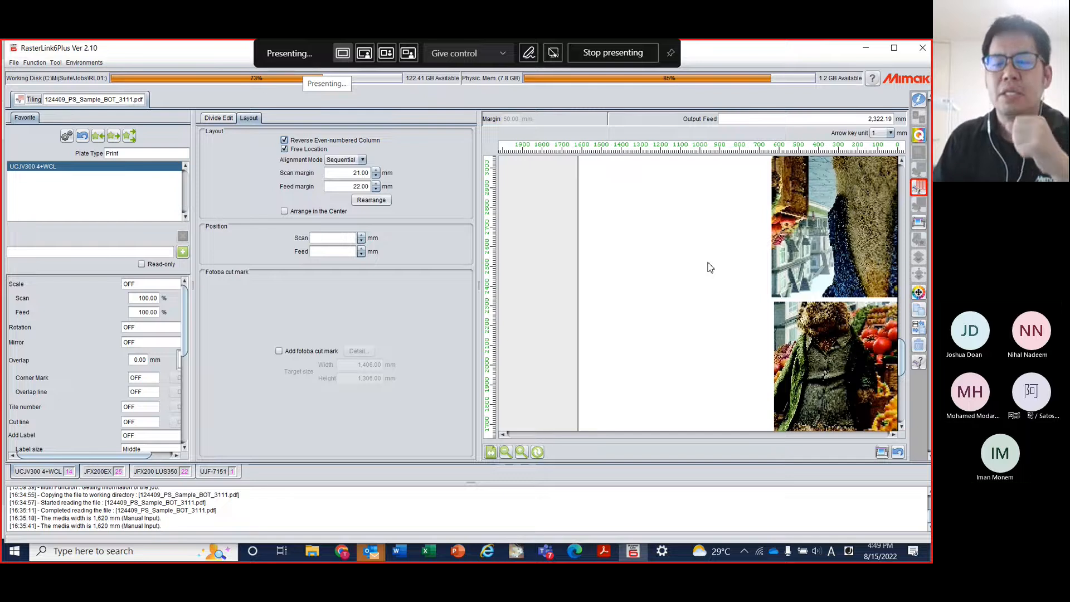
{"action": "scroll", "coordinate": [709, 267], "scroll_direction": "down", "scroll_amount": 3}
{"action": "scroll", "coordinate": [794, 360], "scroll_direction": "down", "scroll_amount": 3}
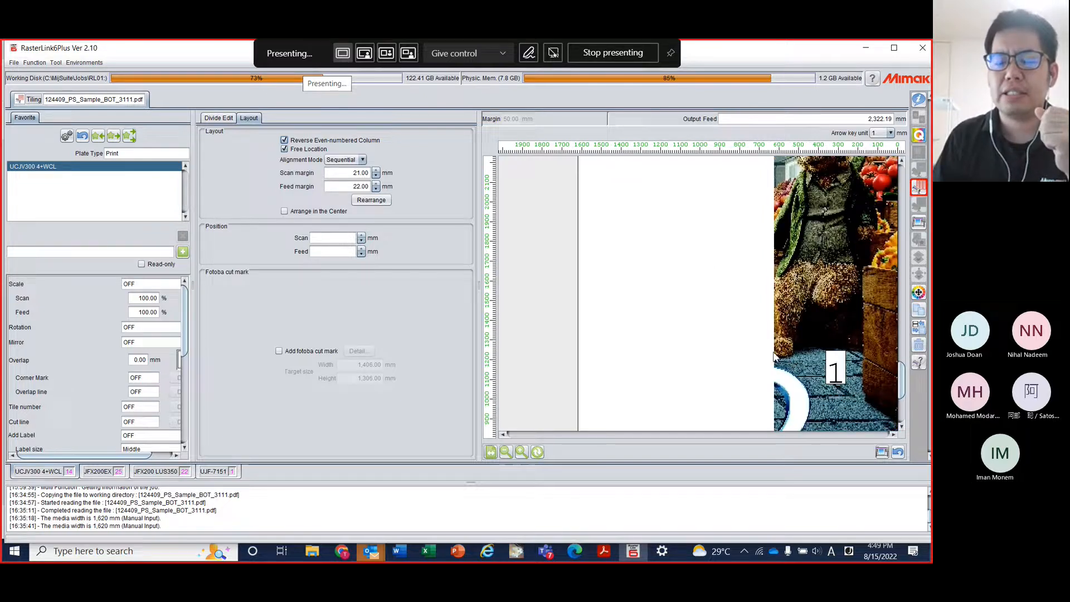
{"action": "scroll", "coordinate": [790, 349], "scroll_direction": "up", "scroll_amount": 6}
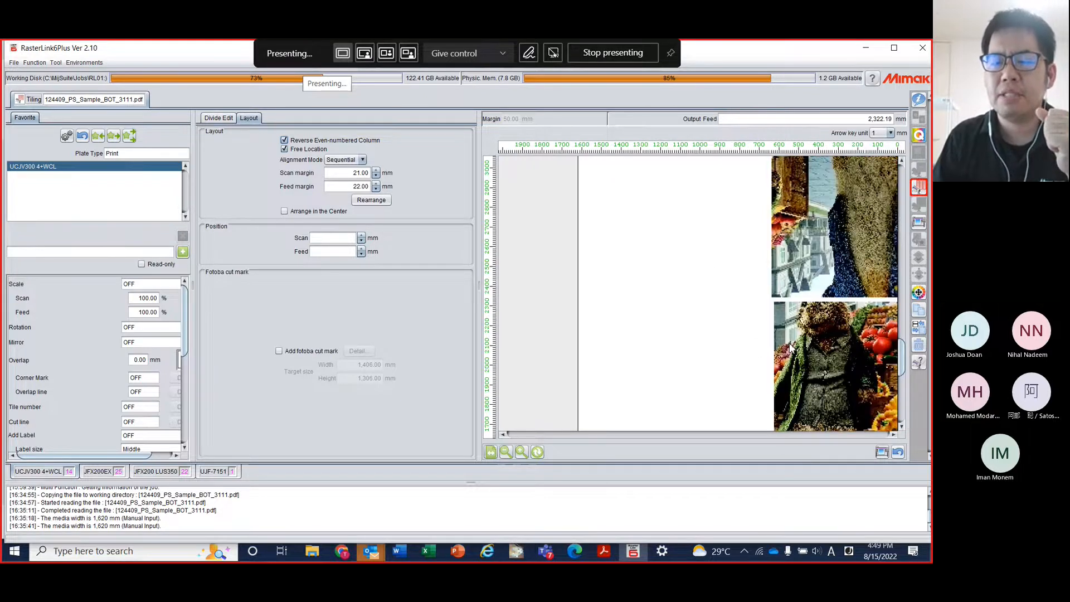
{"action": "scroll", "coordinate": [779, 248], "scroll_direction": "up", "scroll_amount": 6}
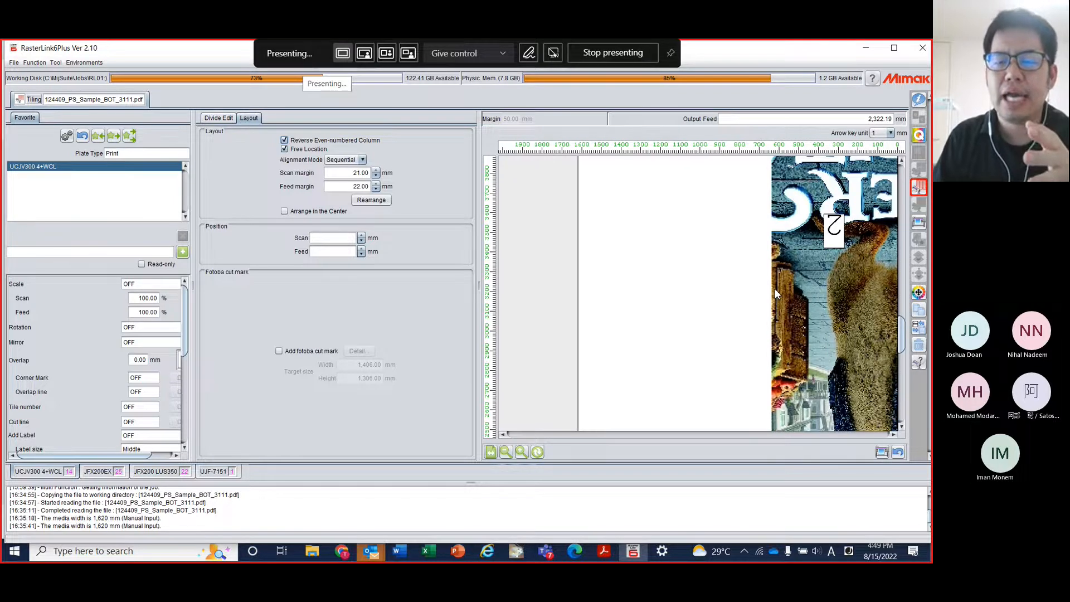
{"action": "scroll", "coordinate": [774, 289], "scroll_direction": "down", "scroll_amount": 6}
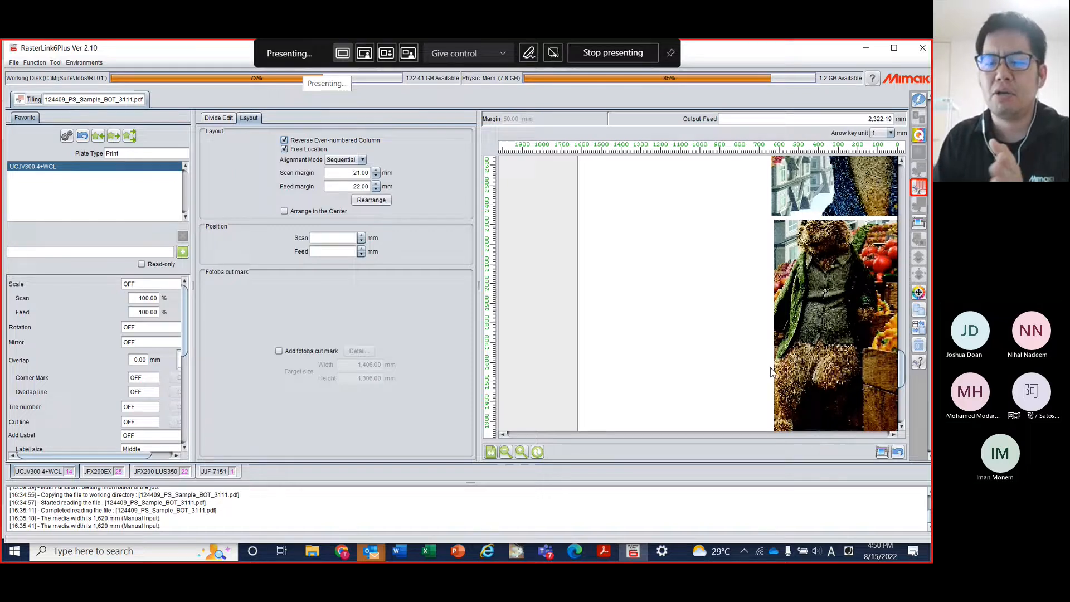
Examine the orientation of tiles 2 and 3 and their adjoining edges in the layout preview
{"action": "scroll", "coordinate": [771, 373], "scroll_direction": "up", "scroll_amount": 6}
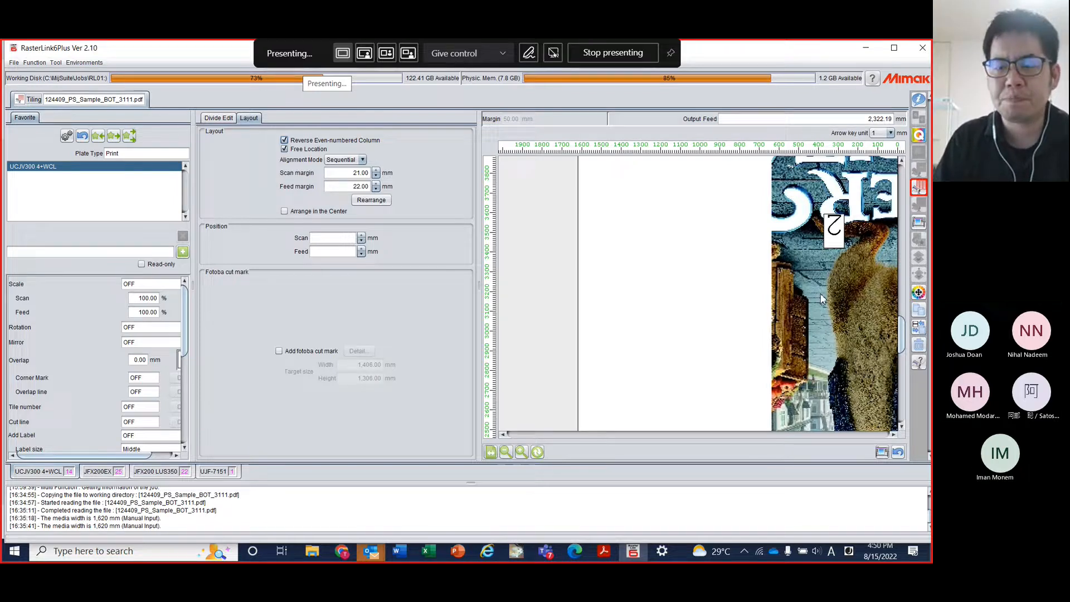
{"action": "scroll", "coordinate": [831, 312], "scroll_direction": "up", "scroll_amount": 3}
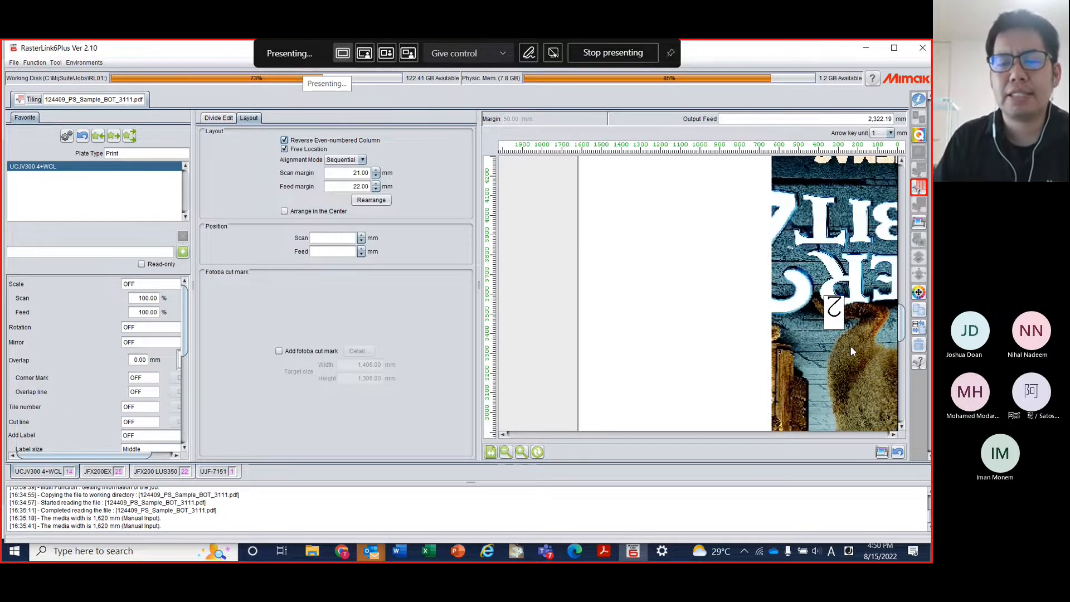
{"action": "scroll", "coordinate": [851, 345], "scroll_direction": "down", "scroll_amount": 3}
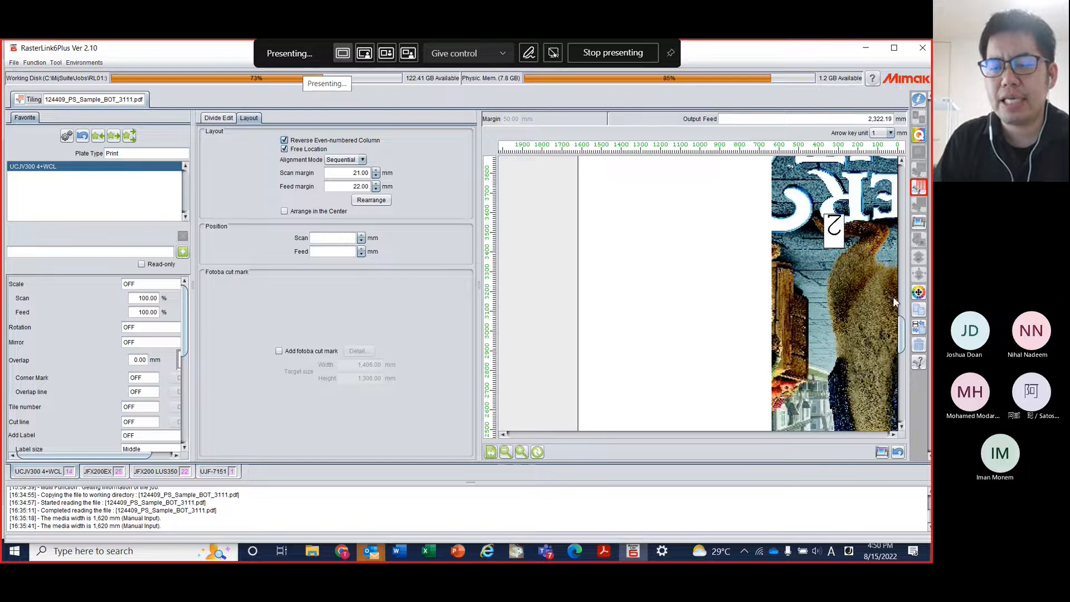
{"action": "scroll", "coordinate": [874, 289], "scroll_direction": "up", "scroll_amount": 12}
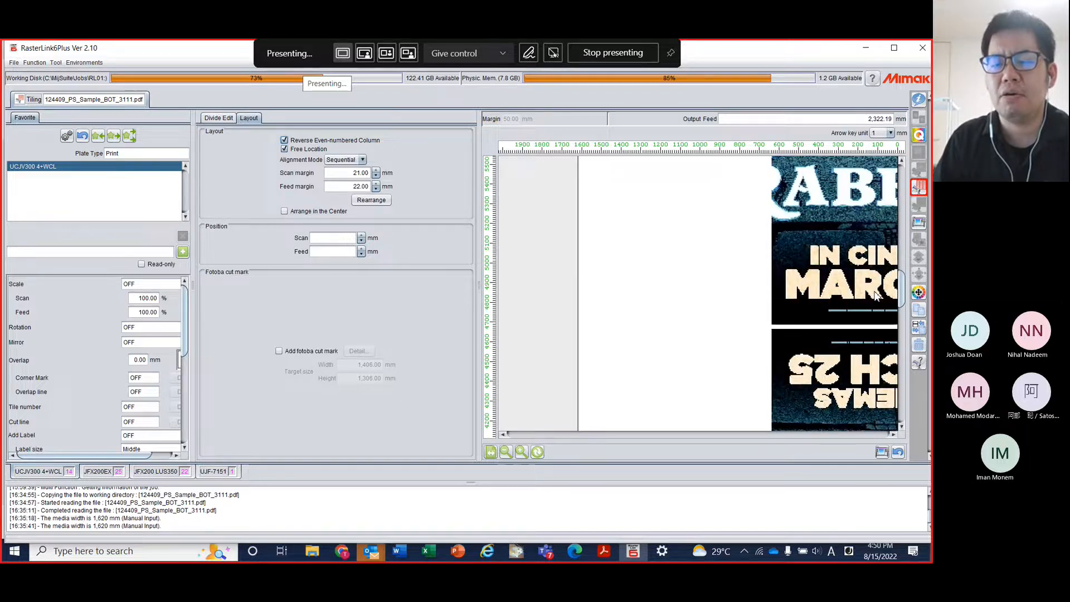
{"action": "scroll", "coordinate": [876, 292], "scroll_direction": "up", "scroll_amount": 5}
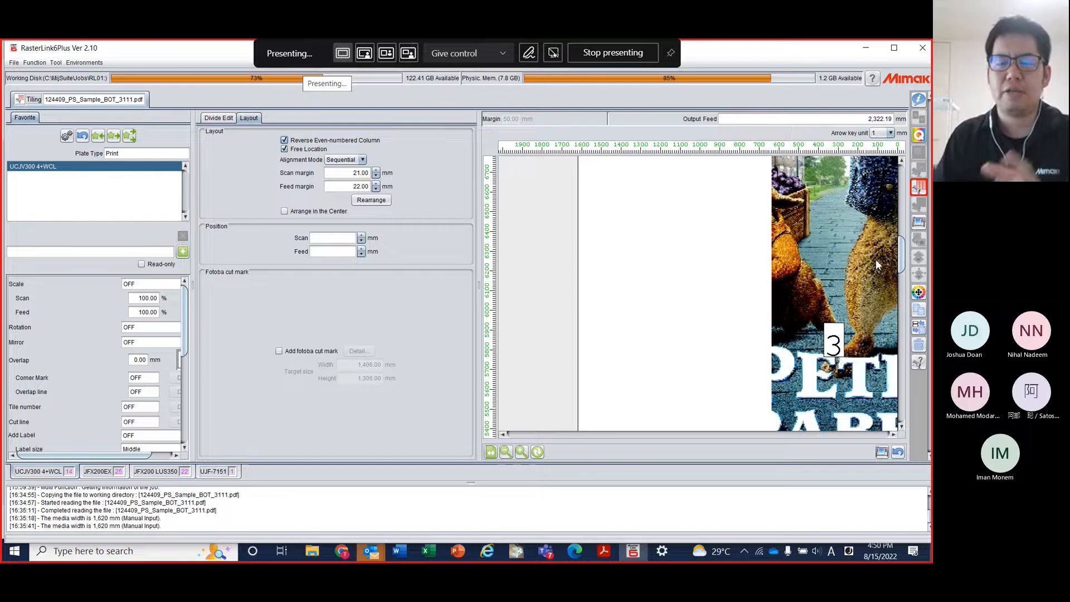
{"action": "scroll", "coordinate": [875, 259], "scroll_direction": "down", "scroll_amount": 10}
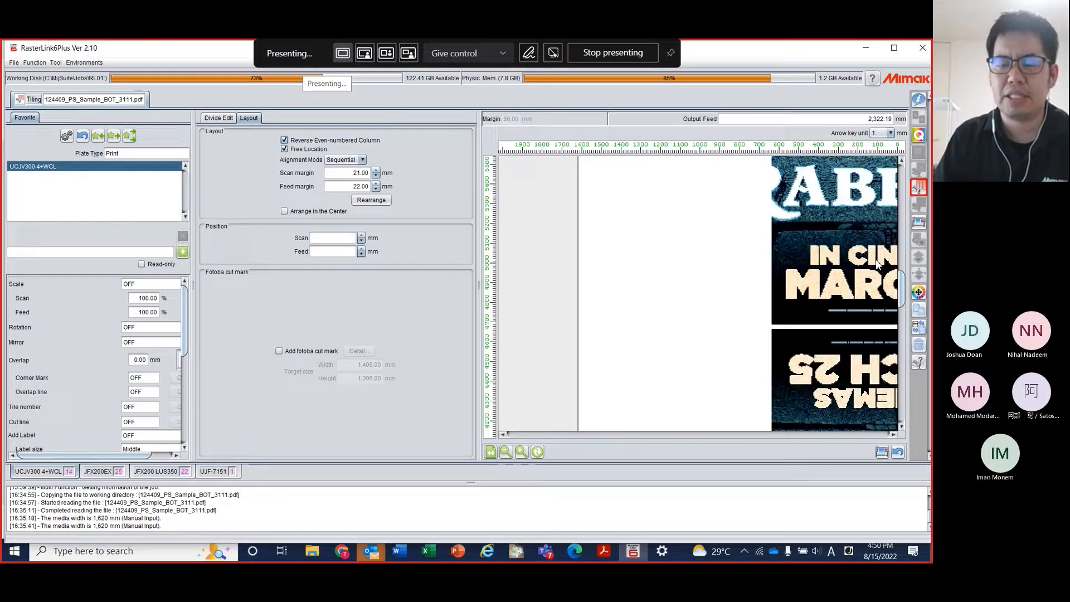
{"action": "scroll", "coordinate": [876, 264], "scroll_direction": "down", "scroll_amount": 5}
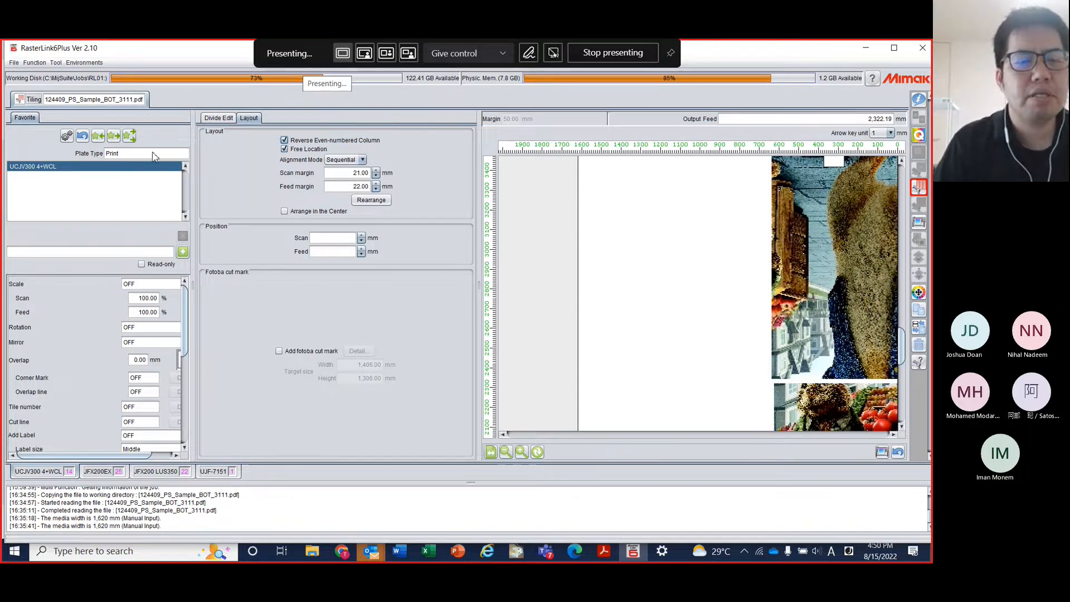
Try the Nest alignment mode, return it to Sequential and rearrange the tiles
{"action": "left_click", "coordinate": [343, 159]}
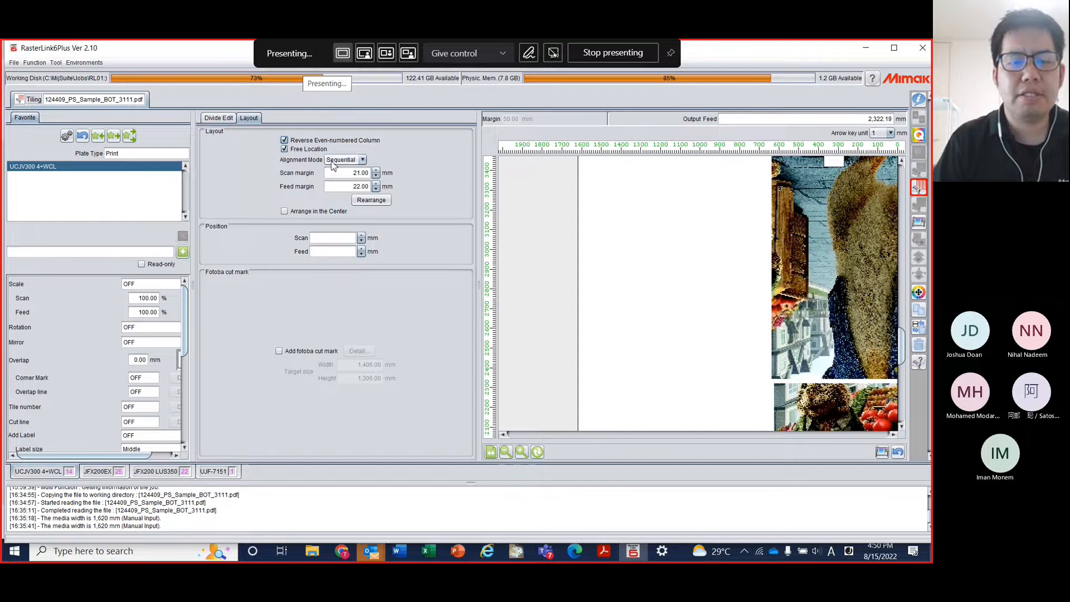
{"action": "left_click", "coordinate": [333, 170]}
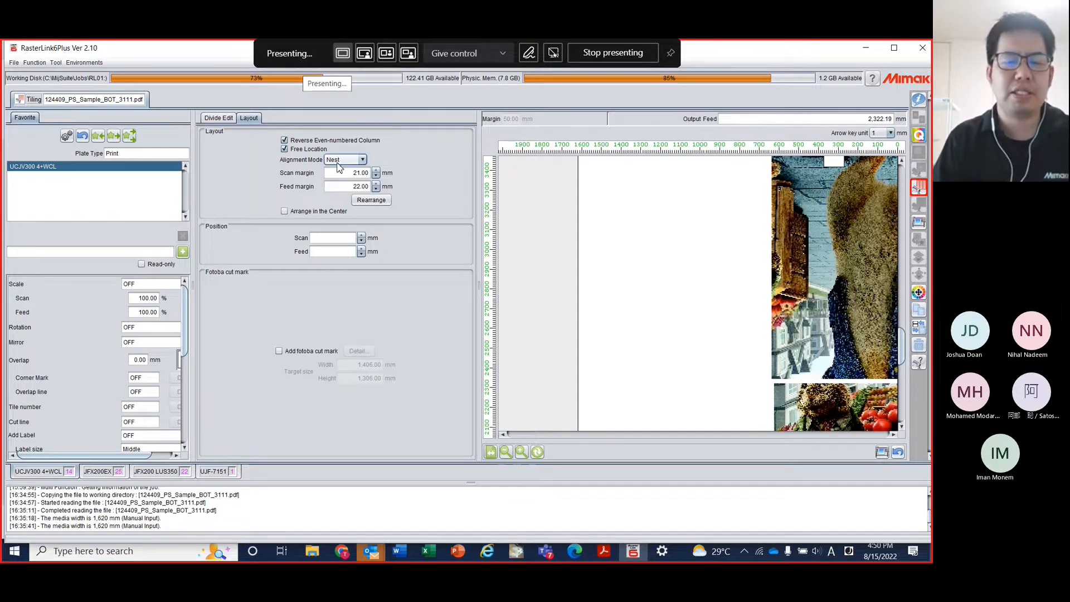
{"action": "left_click", "coordinate": [338, 161]}
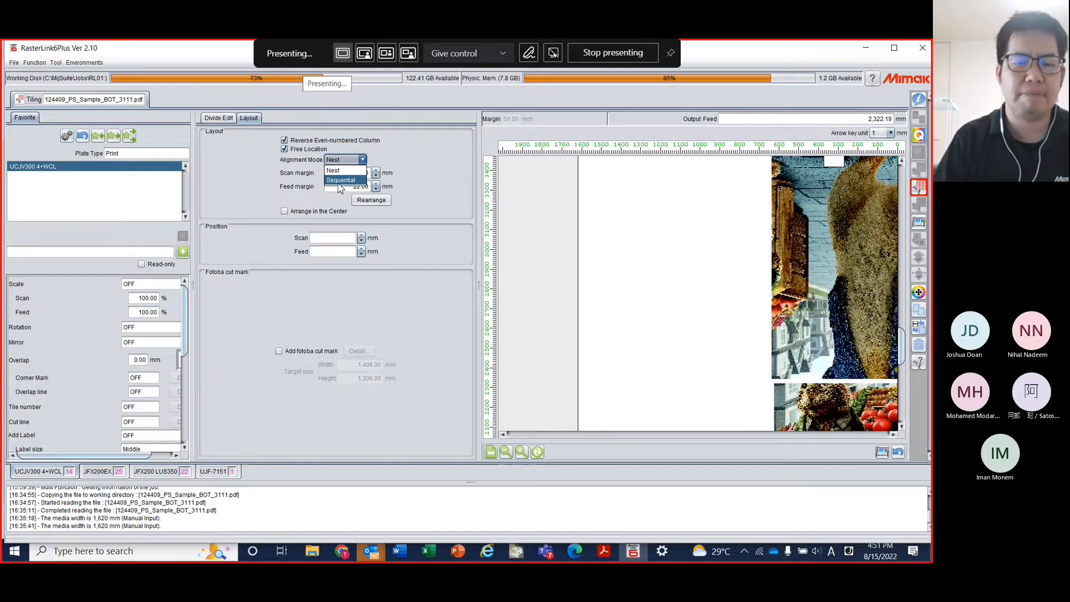
{"action": "left_click", "coordinate": [338, 183]}
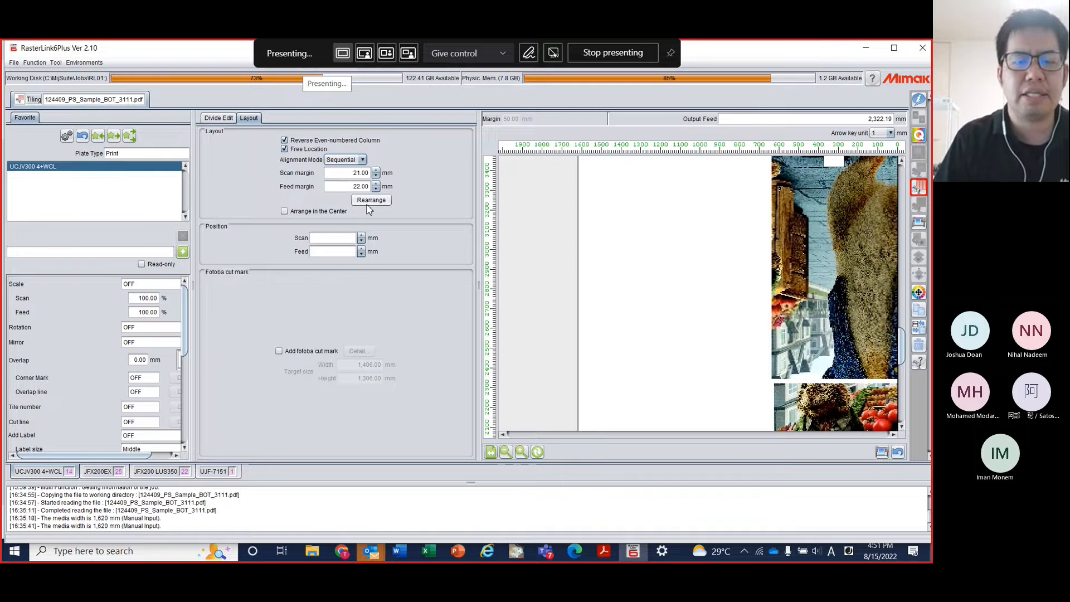
{"action": "left_click", "coordinate": [368, 204]}
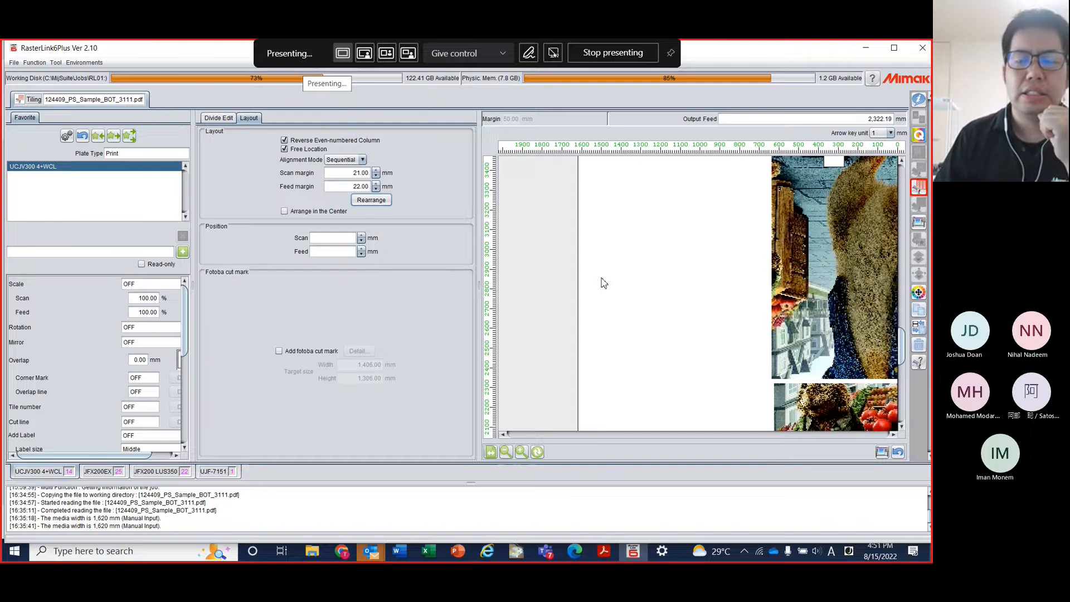
Turn on Arrange in the Center to centre the tiles across the media width
{"action": "scroll", "coordinate": [756, 271], "scroll_direction": "up", "scroll_amount": 3}
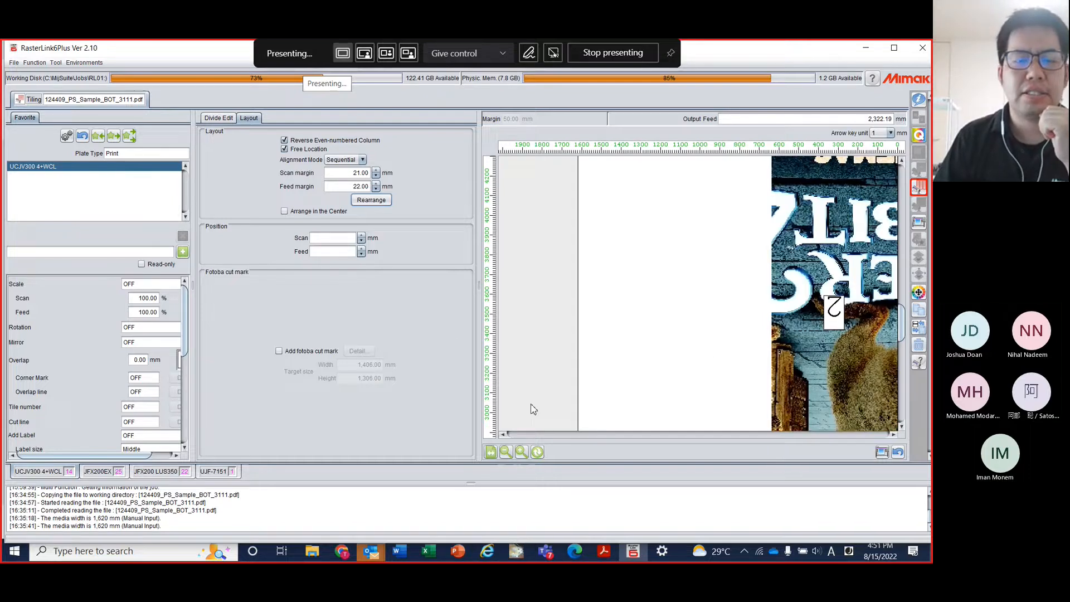
{"action": "left_click", "coordinate": [295, 214]}
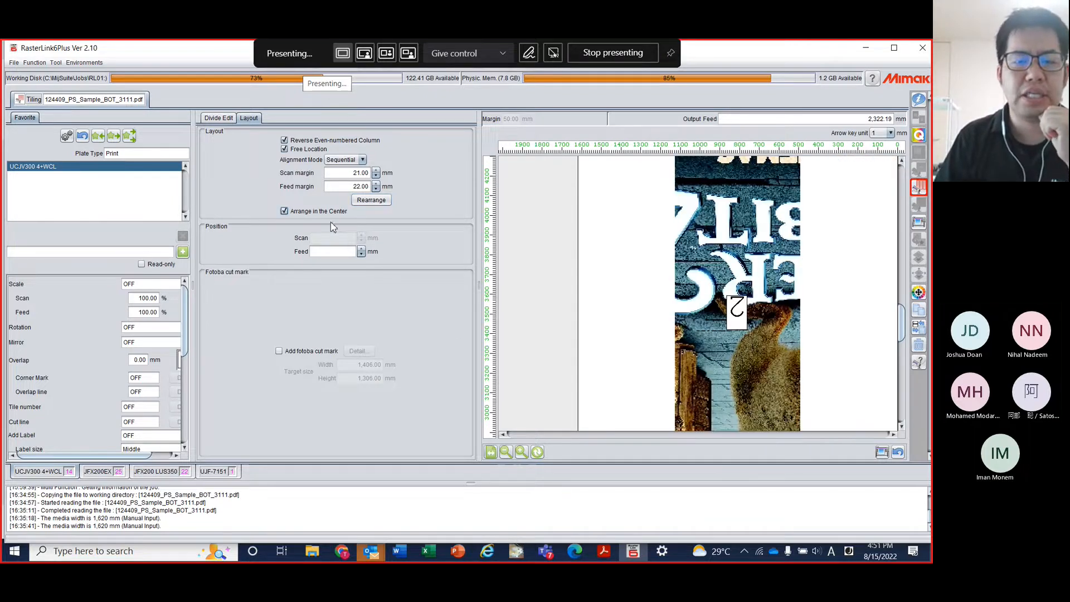
{"action": "scroll", "coordinate": [735, 295], "scroll_direction": "up", "scroll_amount": 5}
{"action": "scroll", "coordinate": [734, 296], "scroll_direction": "down", "scroll_amount": 4}
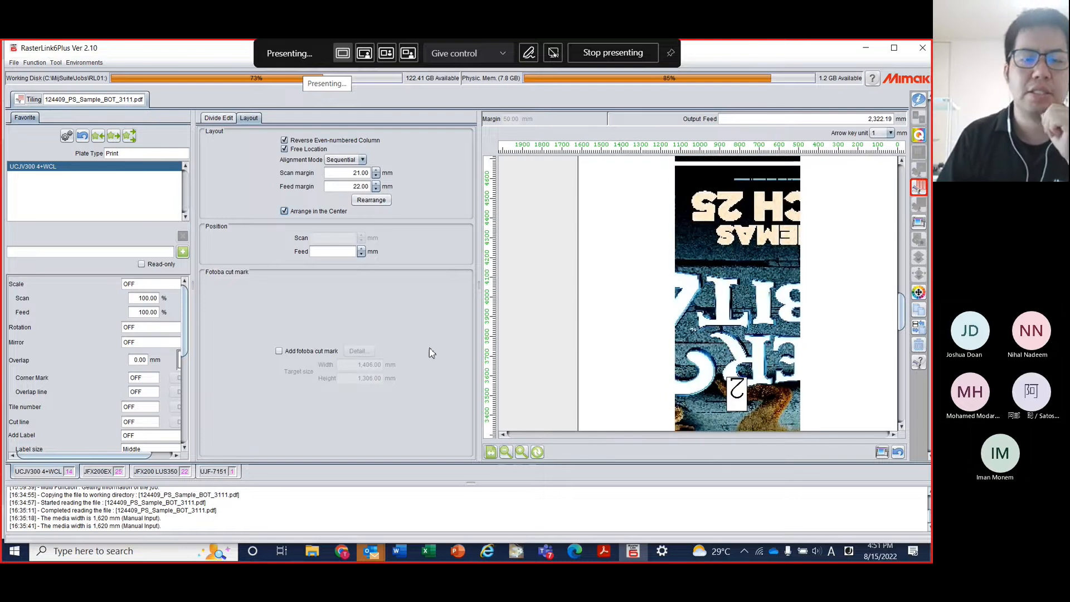
View the poster job's print quality settings and open its execution settings
{"action": "left_click", "coordinate": [919, 136]}
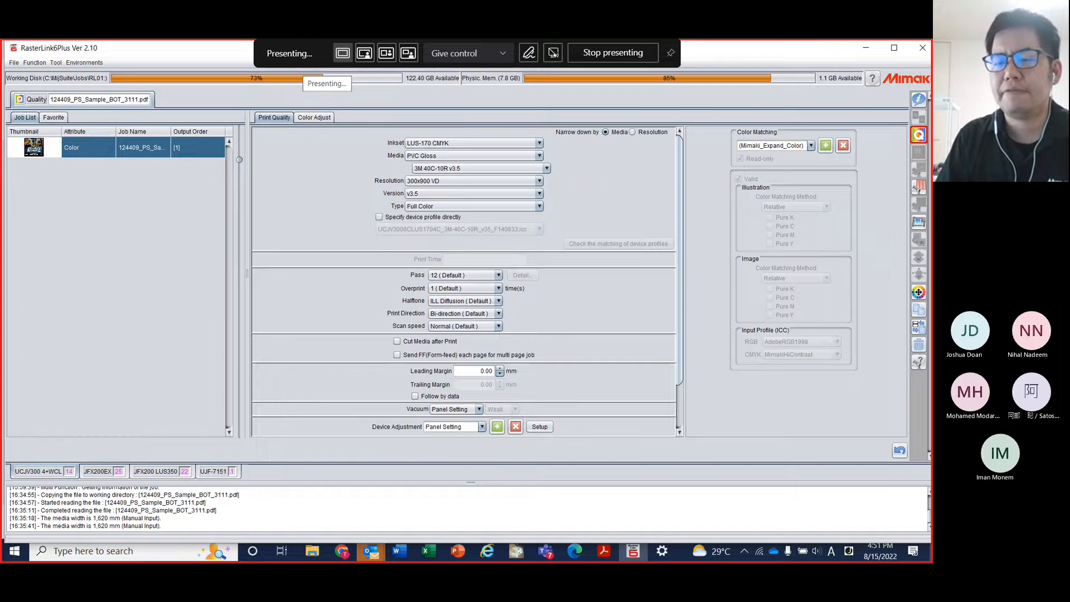
{"action": "left_click", "coordinate": [920, 226]}
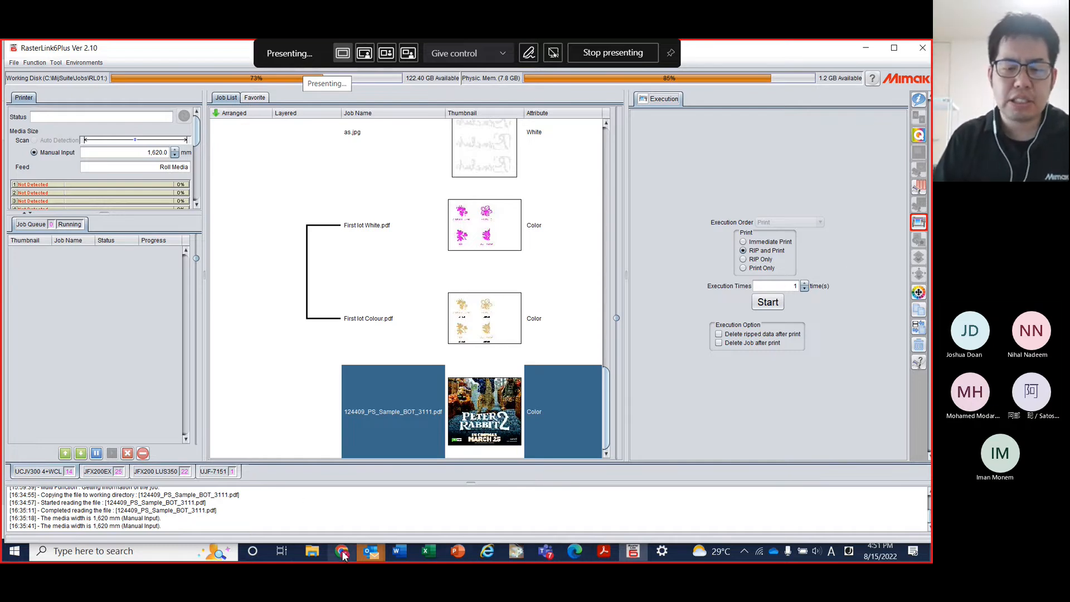
Switch to the technician weekly knowledge meeting window in Teams
{"action": "left_click", "coordinate": [545, 552]}
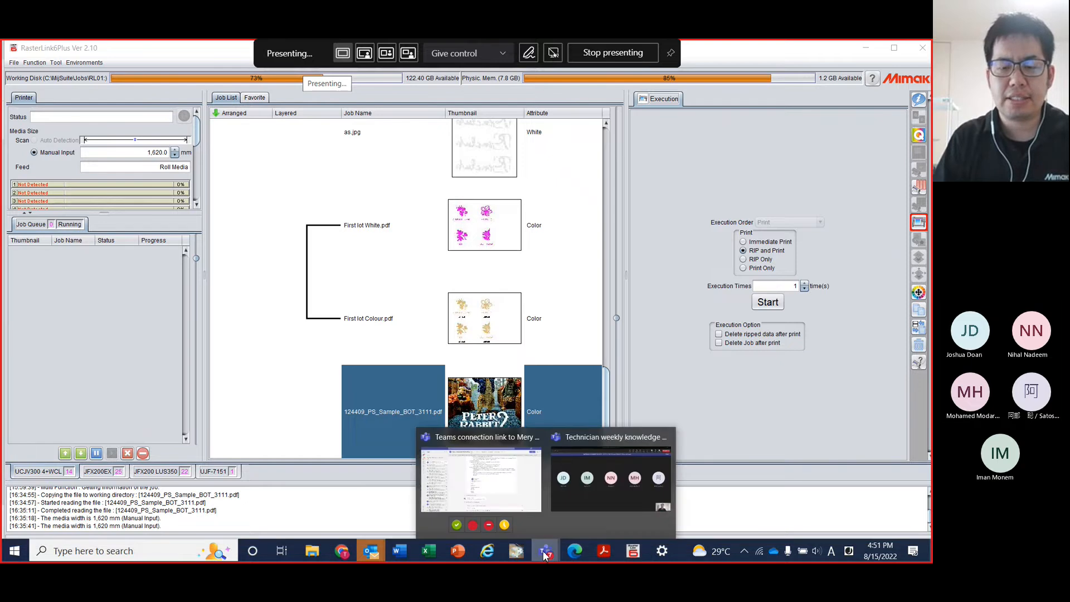
{"action": "left_click", "coordinate": [582, 503]}
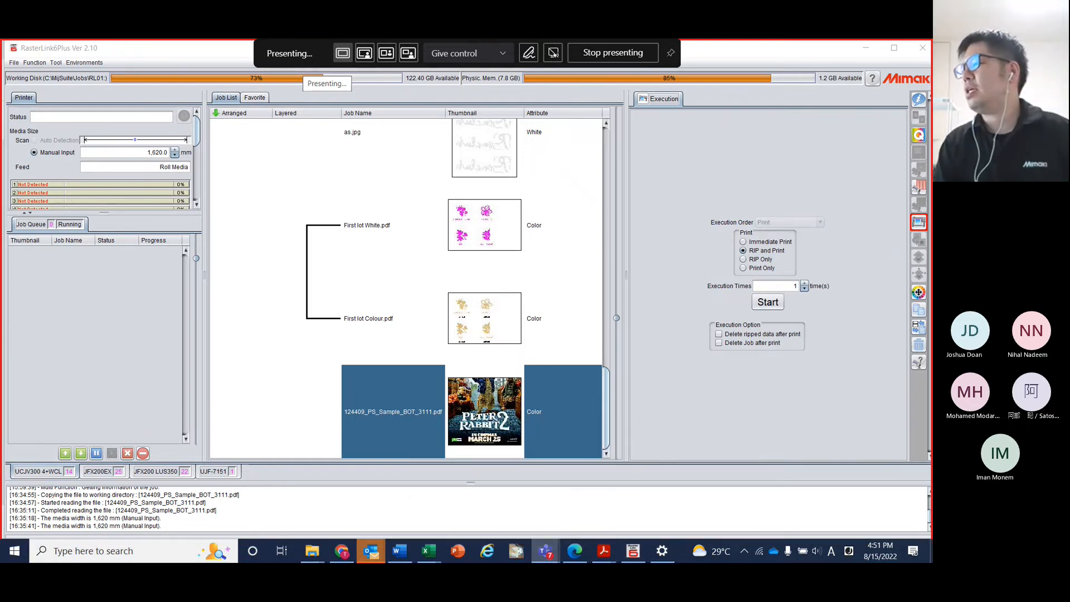